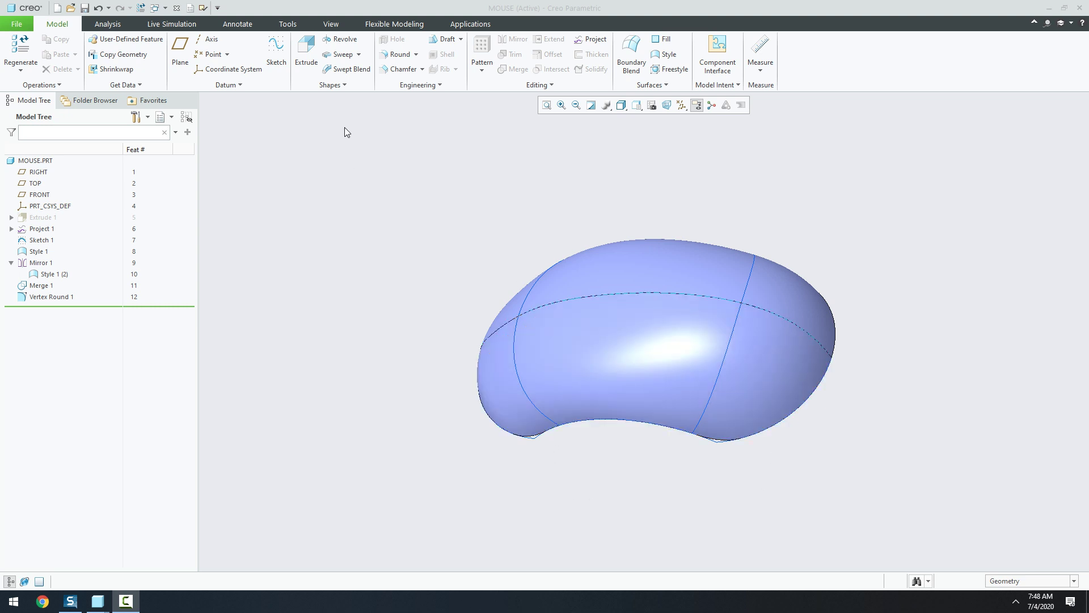
Step: Start a variable-section surface sweep along the body's outer bottom boundary loop
left_click(347, 59)
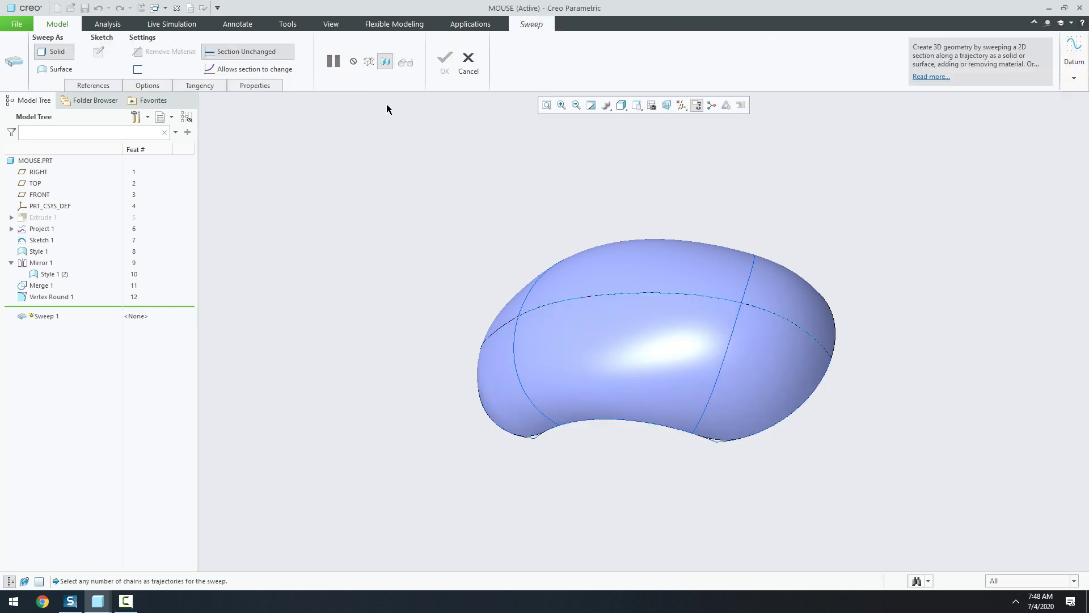
left_click(48, 71)
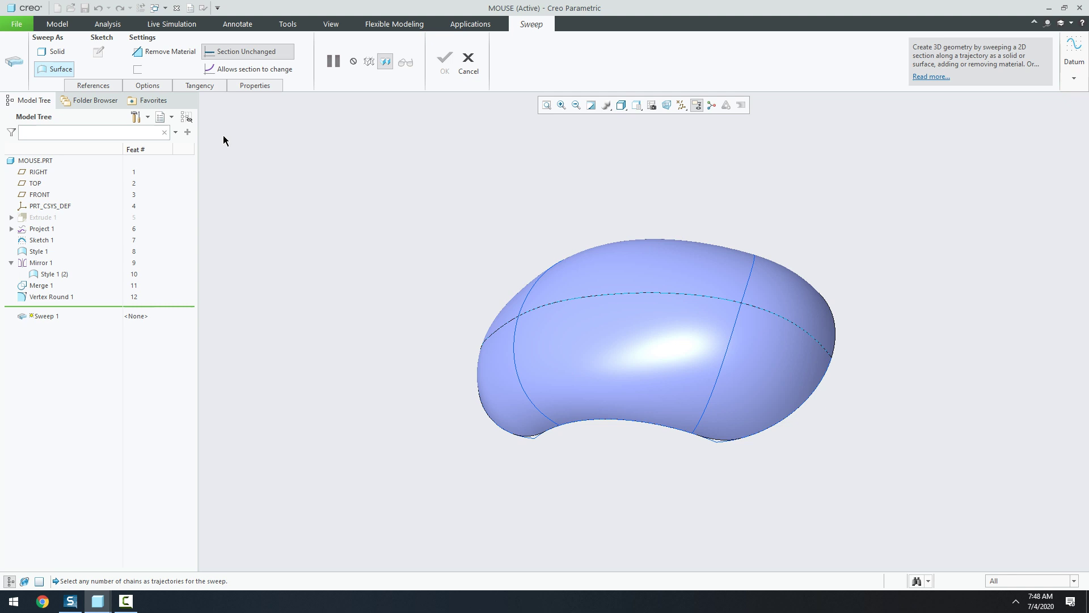
left_click(263, 71)
scroll(624, 516, "down", 1)
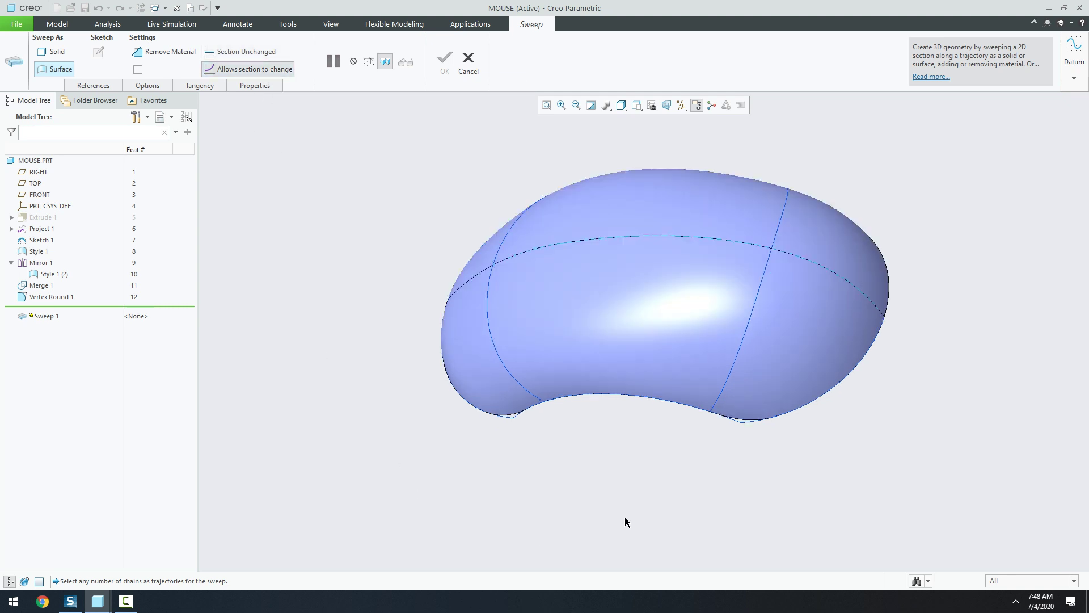
scroll(717, 534, "down", 2)
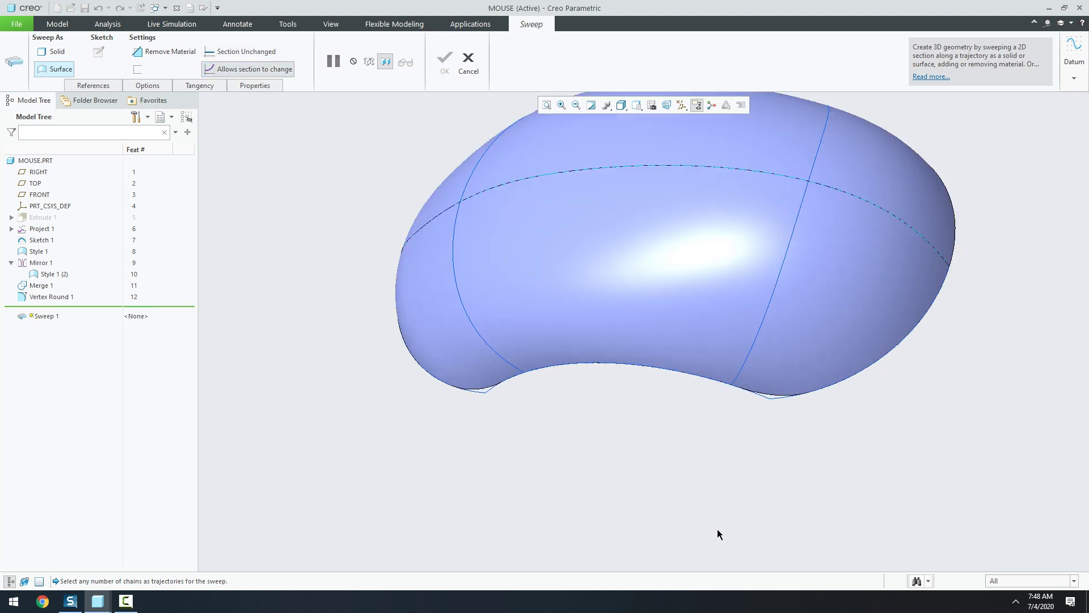
left_click(776, 396)
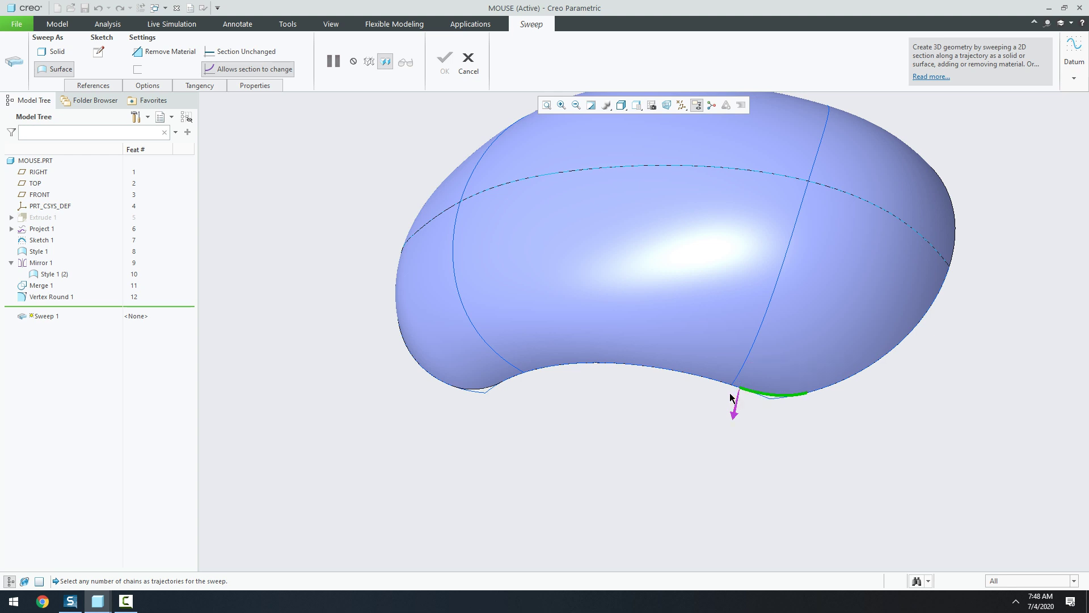
key("shift")
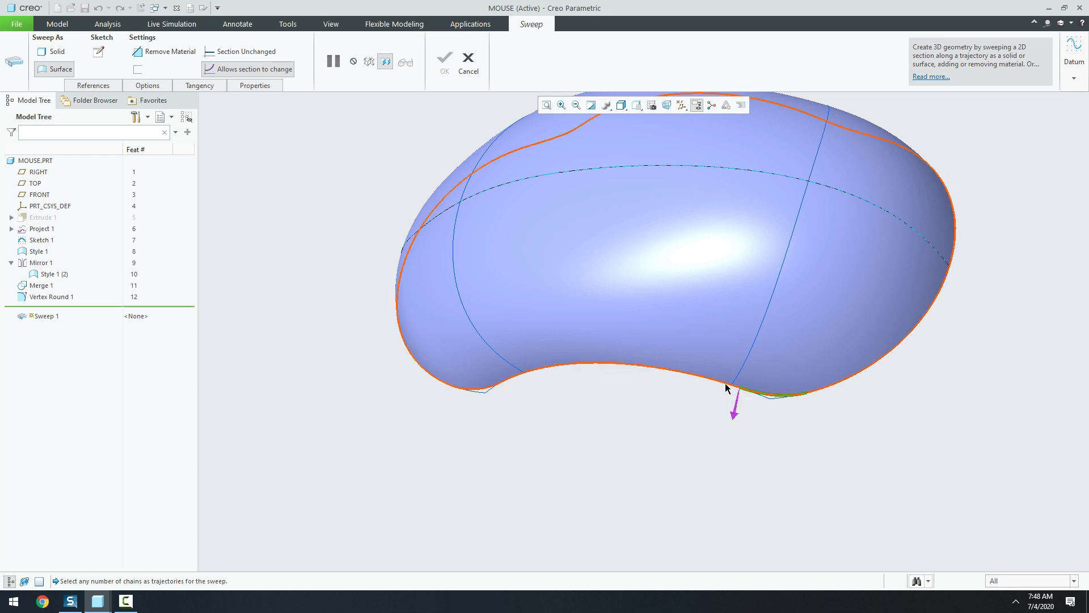
left_click(725, 384, "shift")
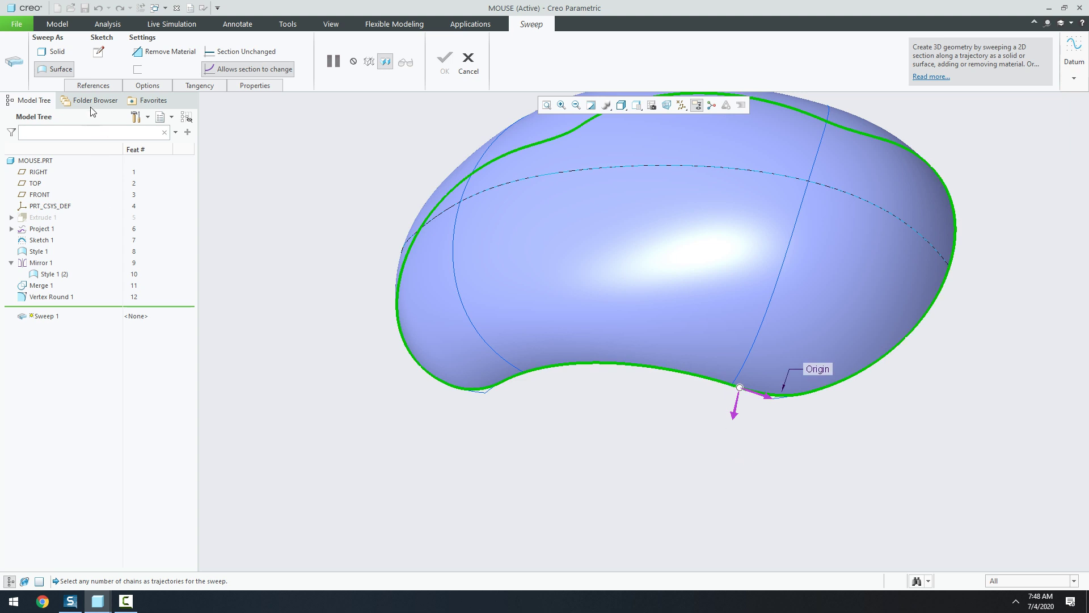
Step: Orient the sweep section Normal To Projection using the TOP plane
left_click(94, 87)
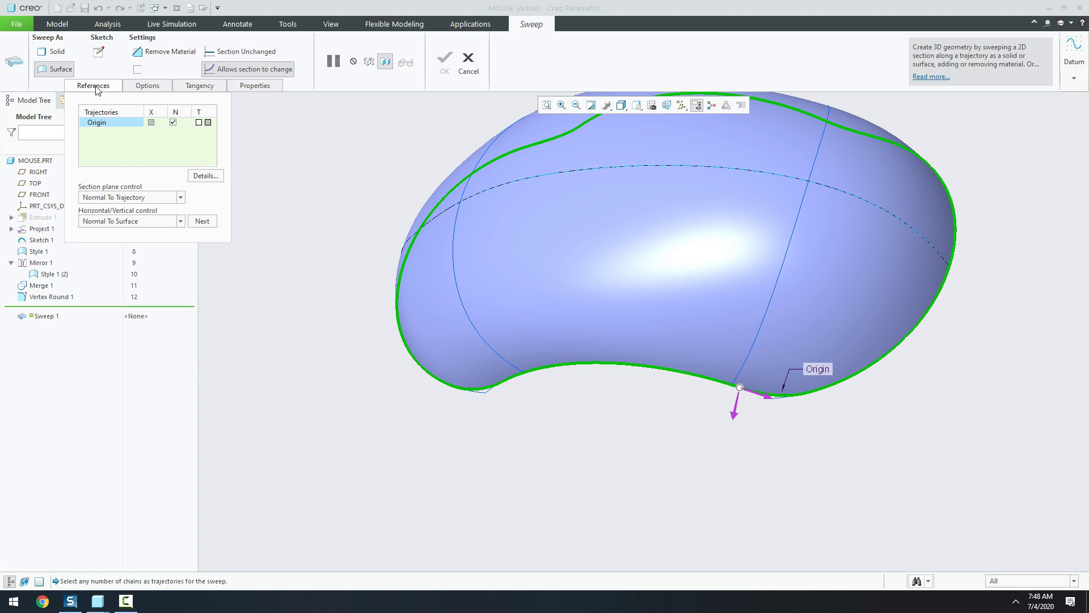
left_click(136, 197)
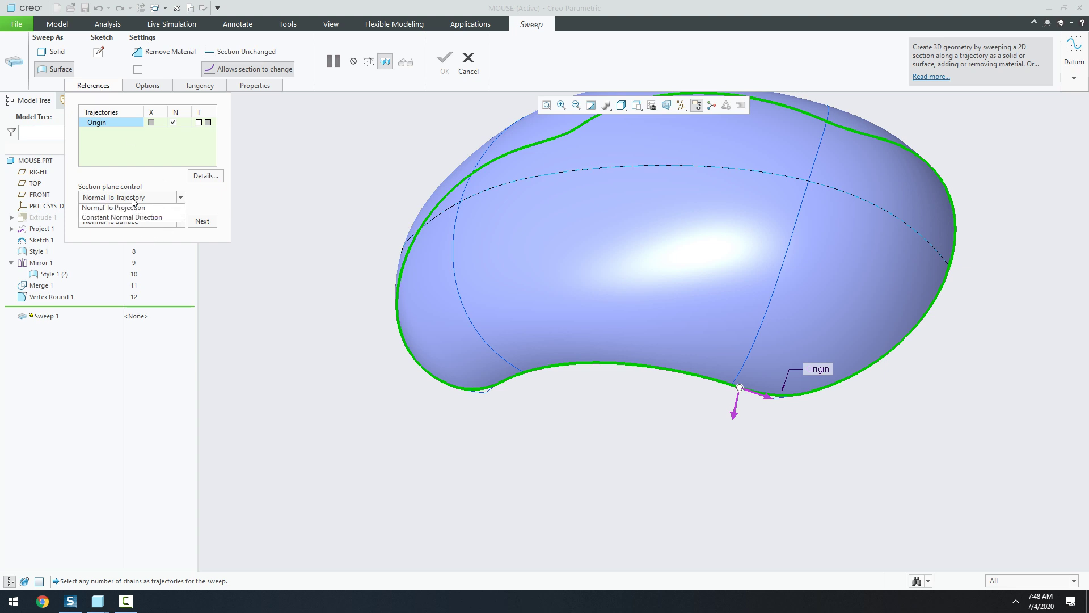
left_click(143, 220)
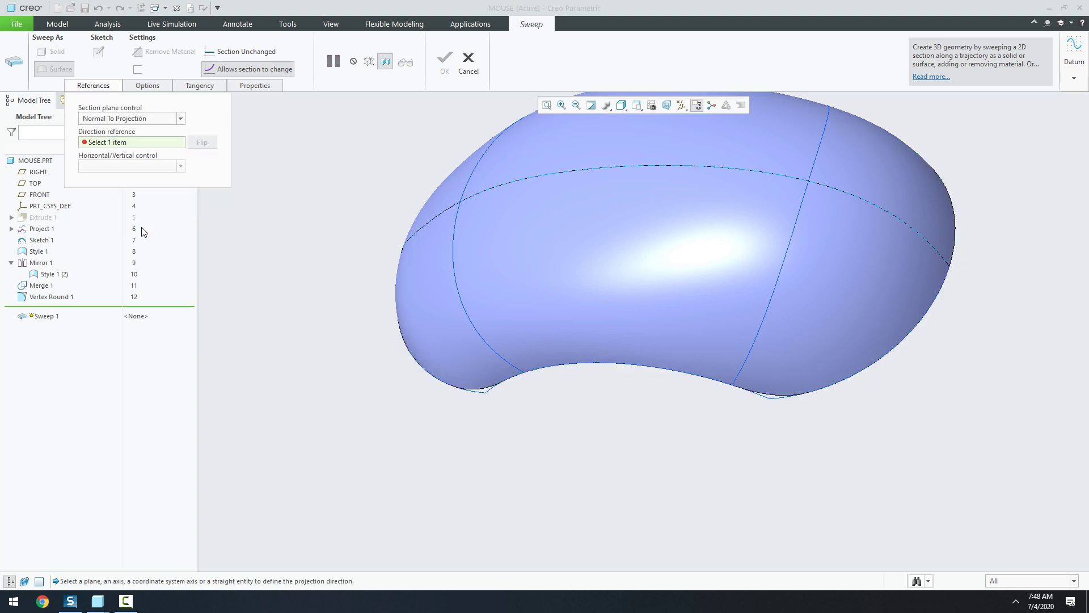
left_click(35, 183)
Step: In the sweep section, draw a line down from the spline's lower endpoint
left_click(99, 53)
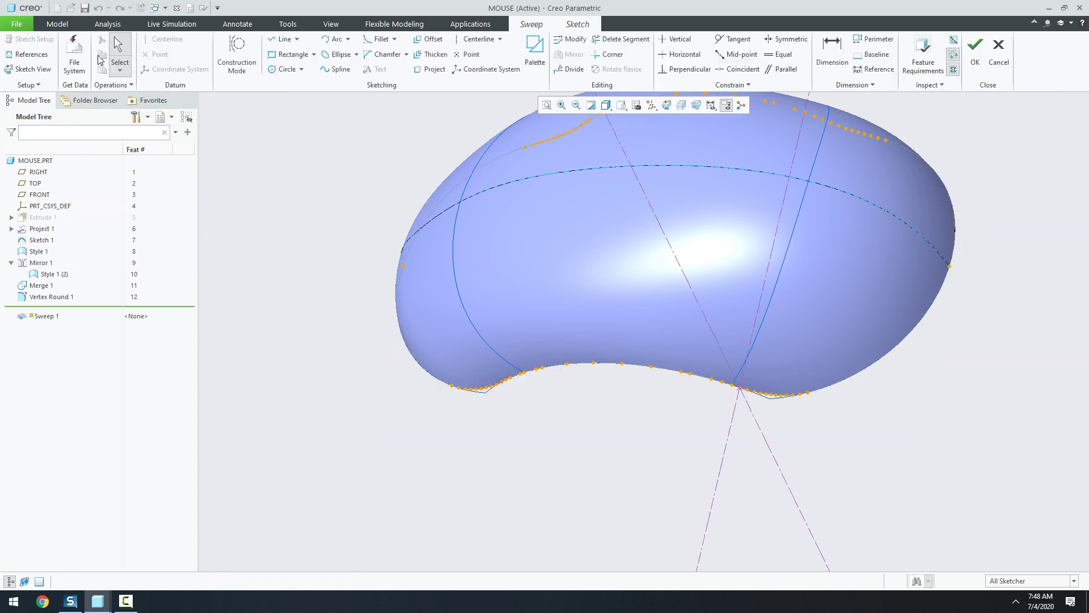
left_click(41, 71)
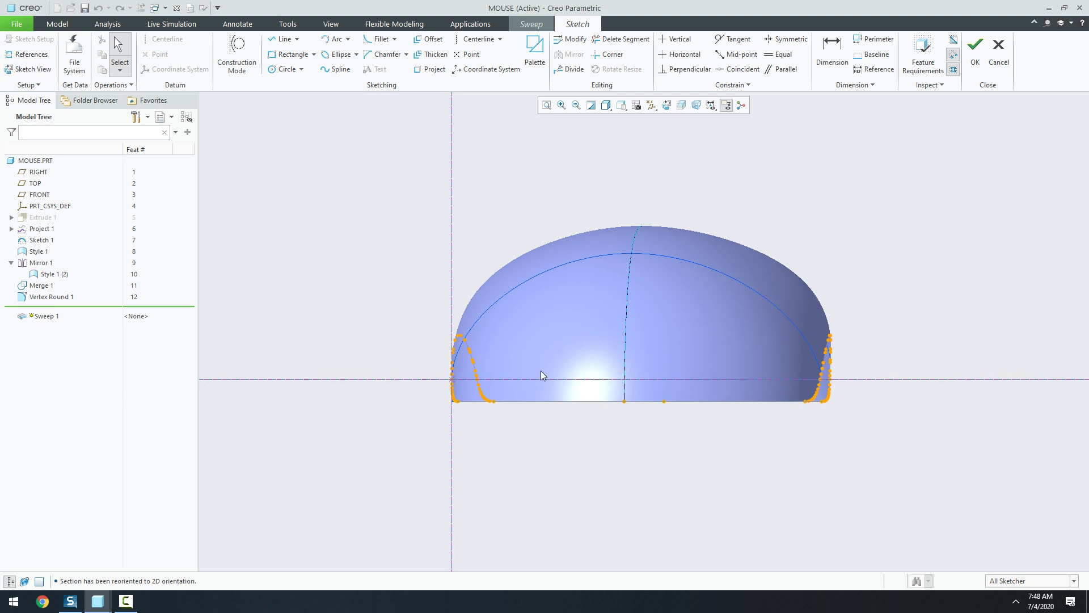
left_click(282, 38)
scroll(377, 450, "down", 4)
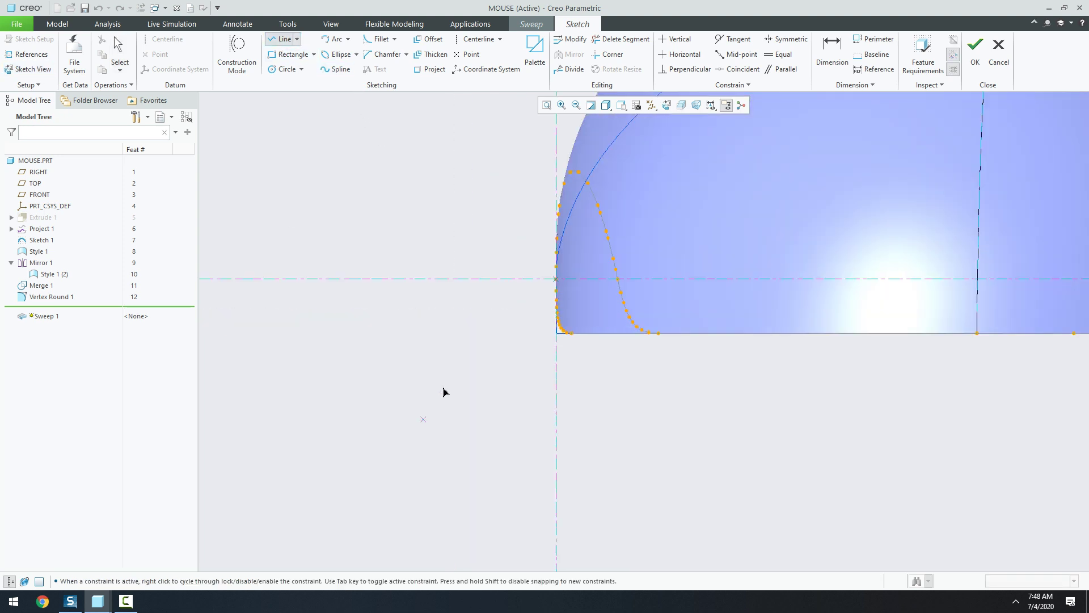
left_click(560, 332)
left_click(566, 390)
middle_click(565, 390)
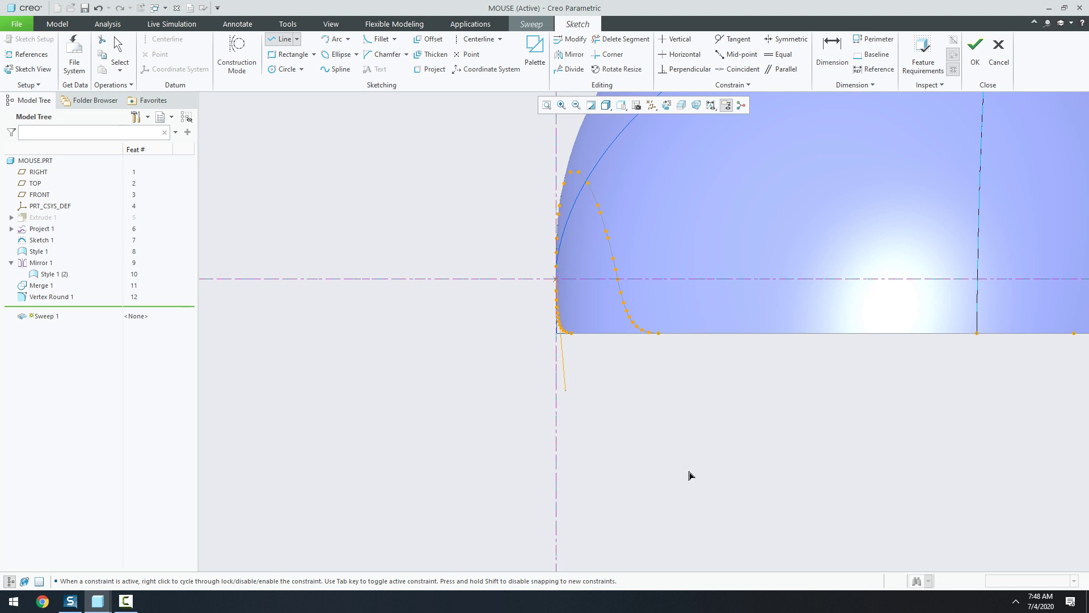
Step: Show datum planes and make the line's end coincident with the lower reference
left_click(654, 109)
left_click(653, 169)
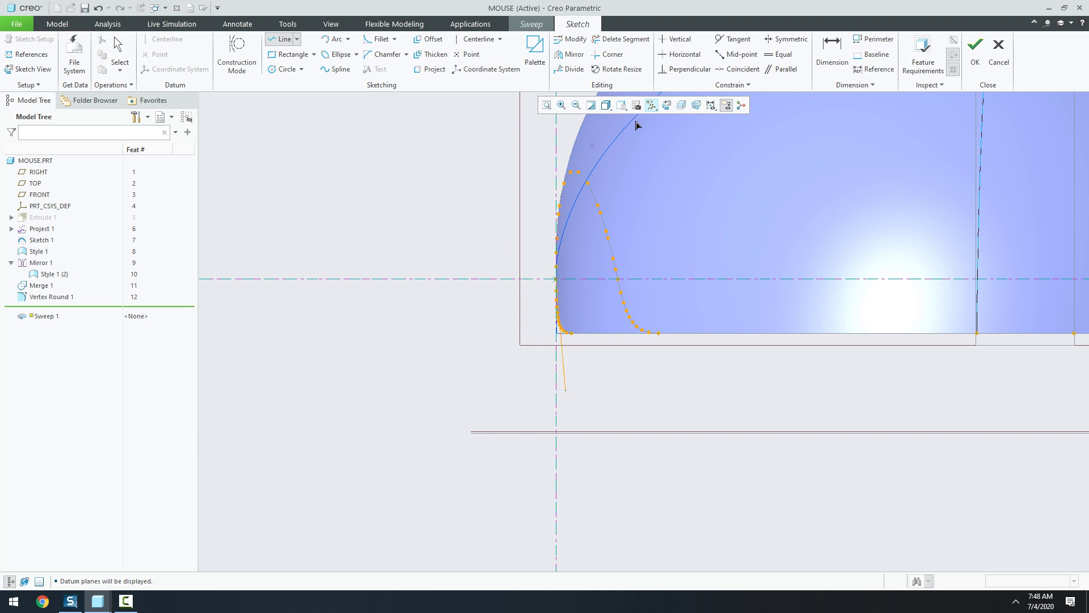
left_click(738, 69)
left_click(566, 392)
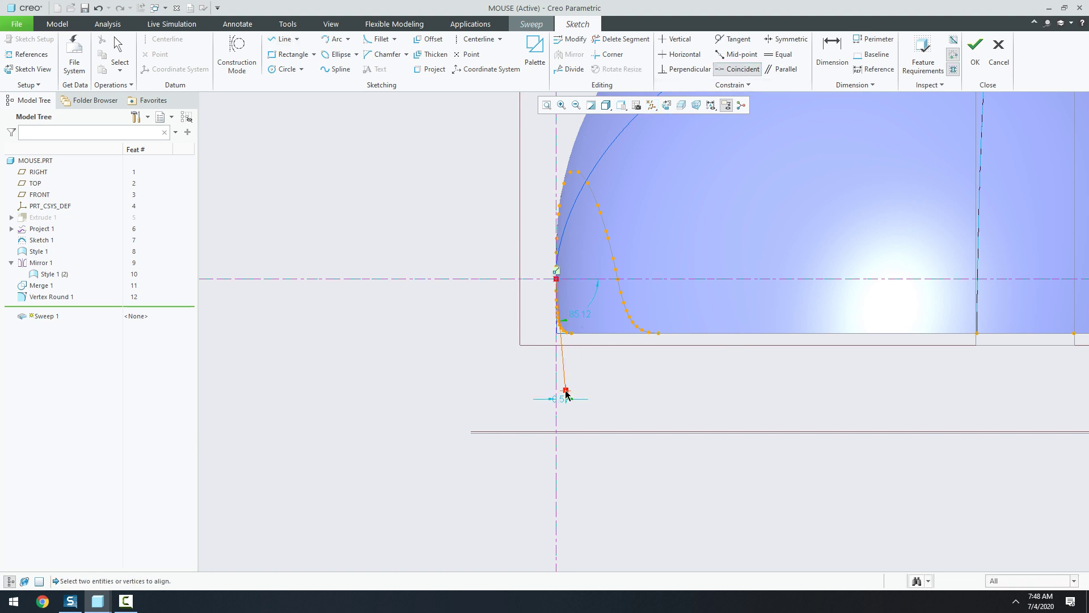
left_click(584, 433)
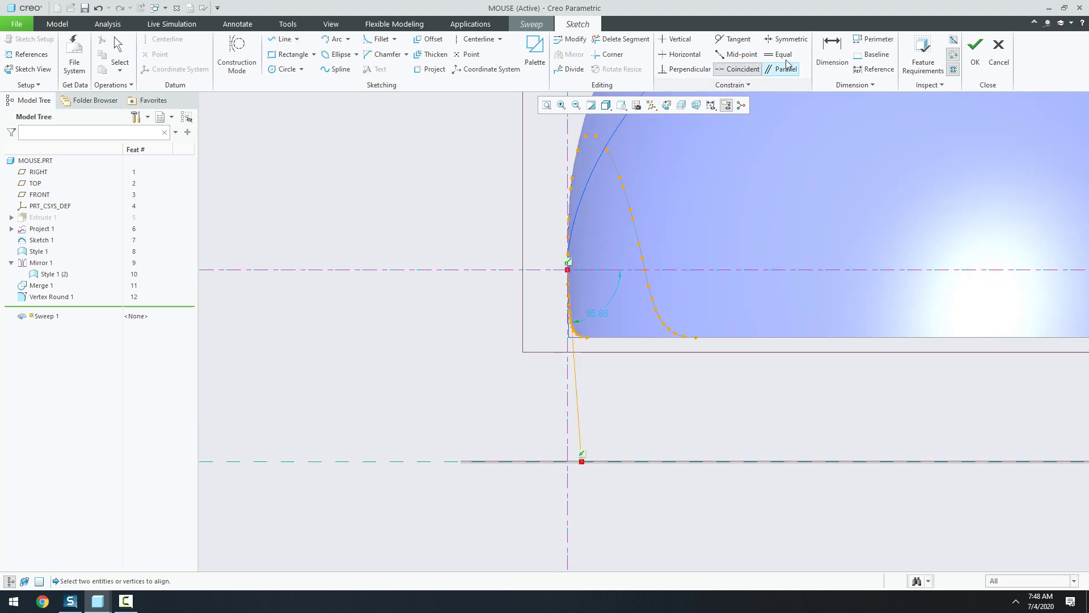
Step: Dimension the line 4.00 from the vertical reference and complete Sweep 1
left_click(832, 54)
scroll(537, 384, "up", 3)
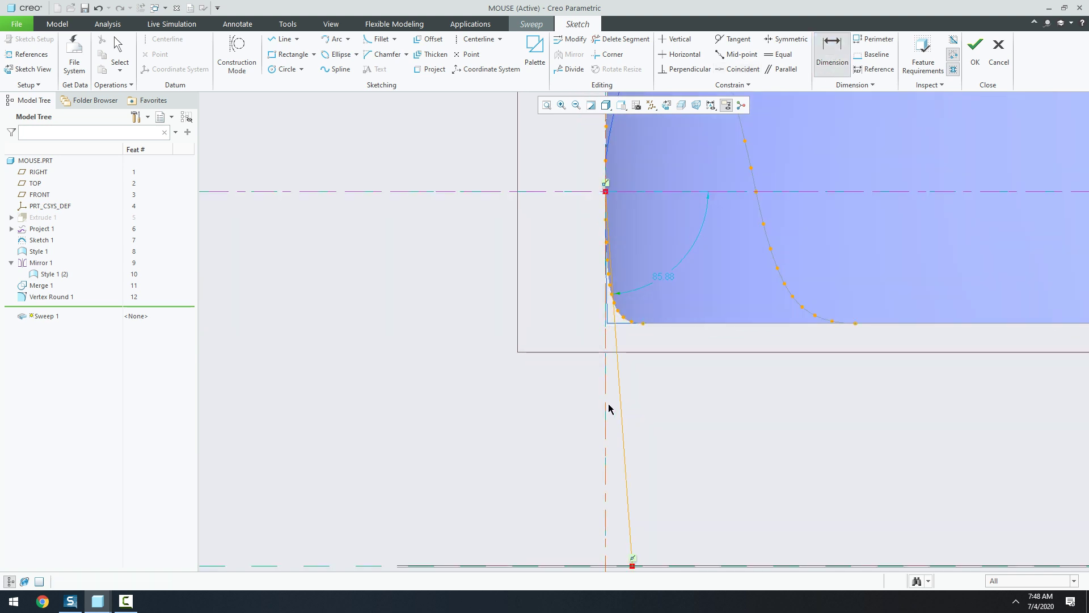
scroll(577, 436, "up", 3)
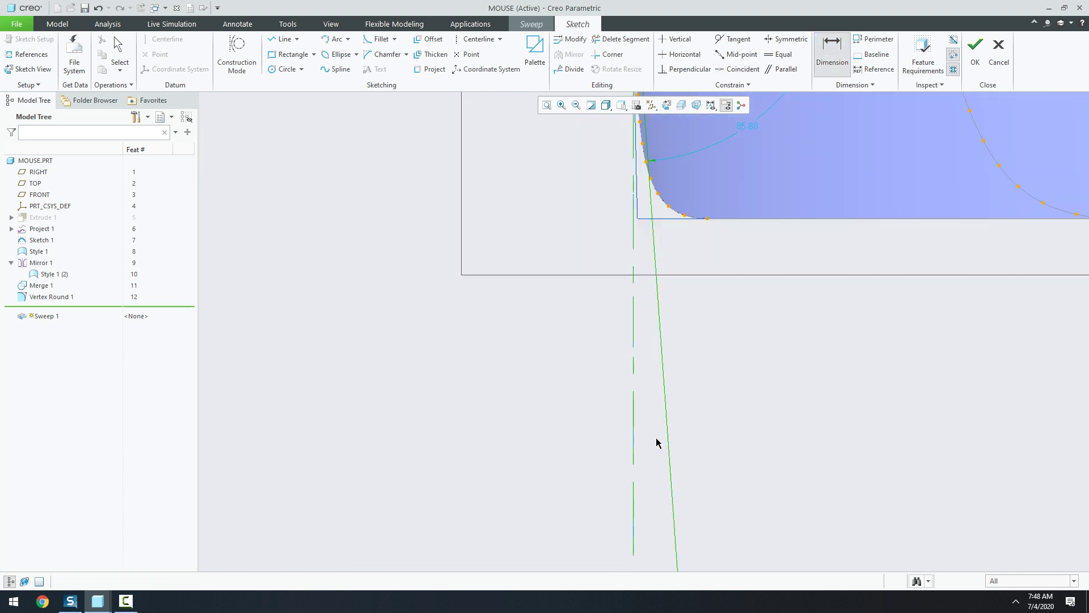
middle_click(648, 447)
type("4")
key("Return")
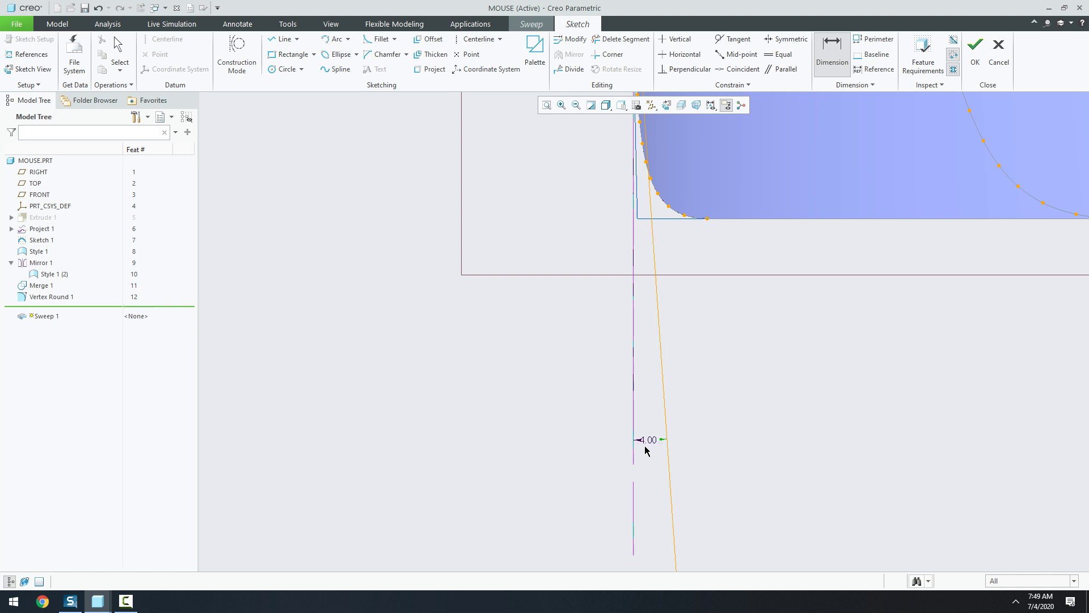
left_click(975, 50)
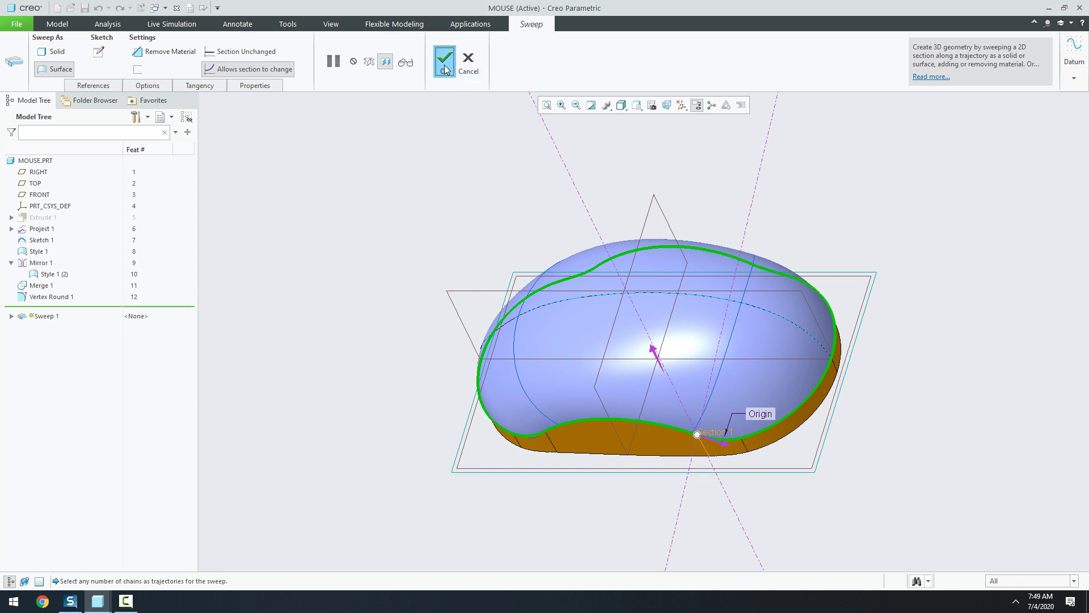
left_click(445, 64)
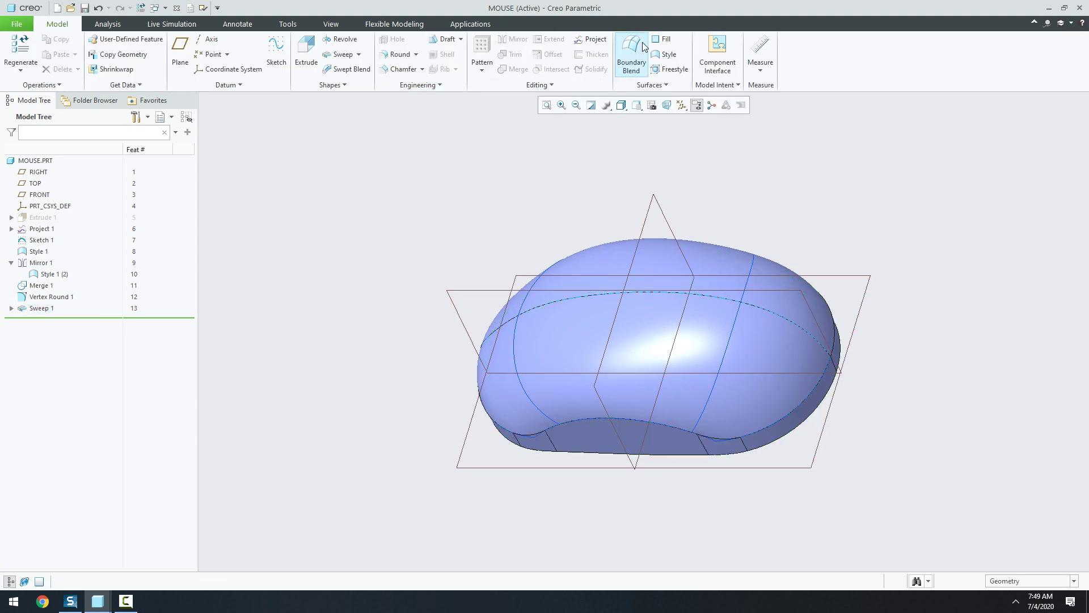
Step: Sketch a Fill surface on TOP by projecting the body's bottom edge as a closed loop
left_click(663, 39)
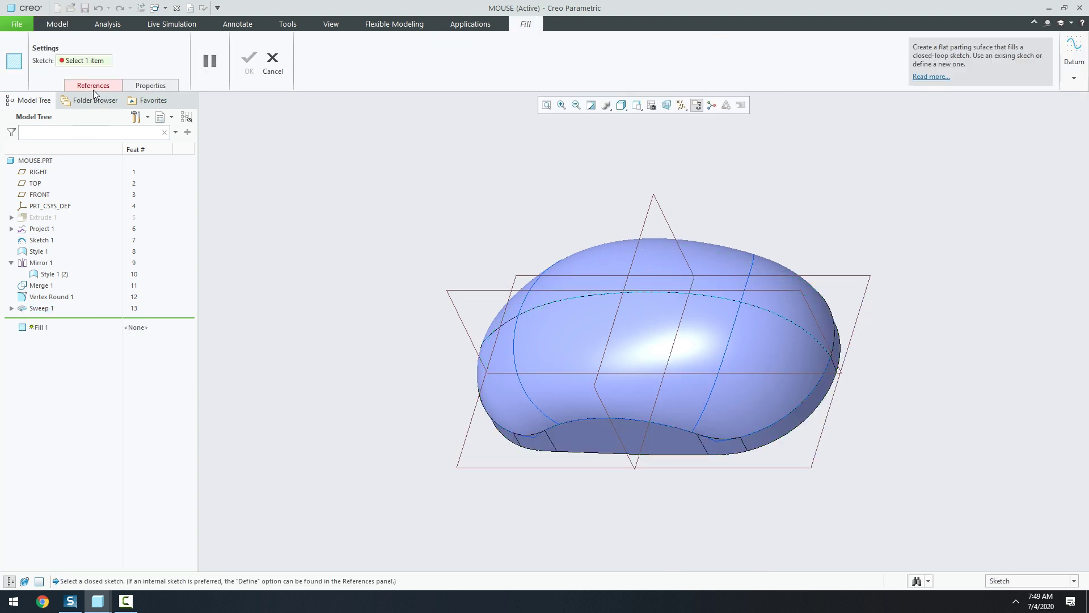
left_click(847, 288)
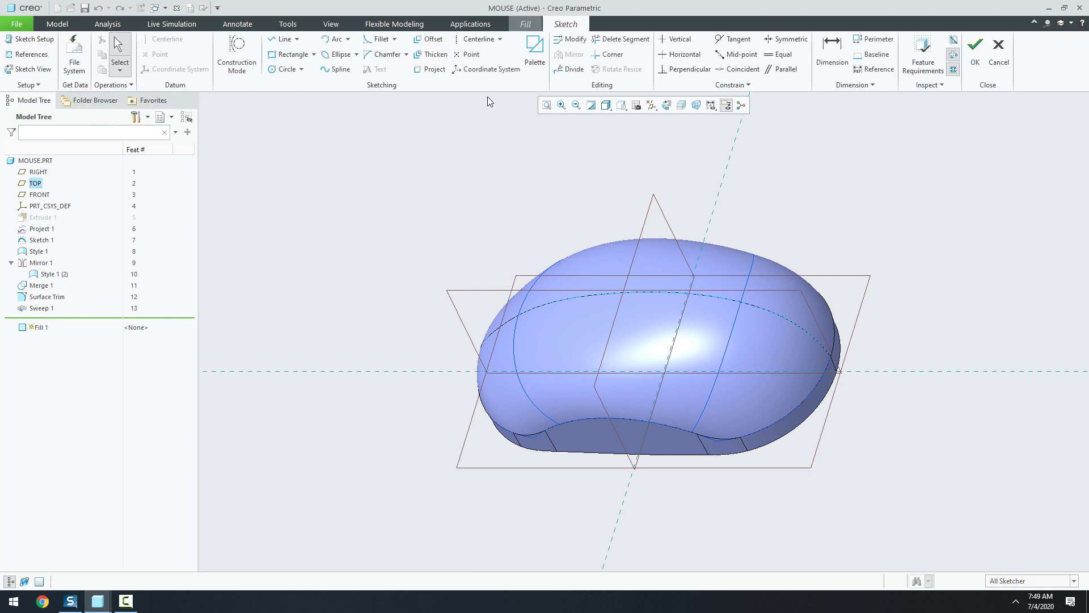
left_click(433, 69)
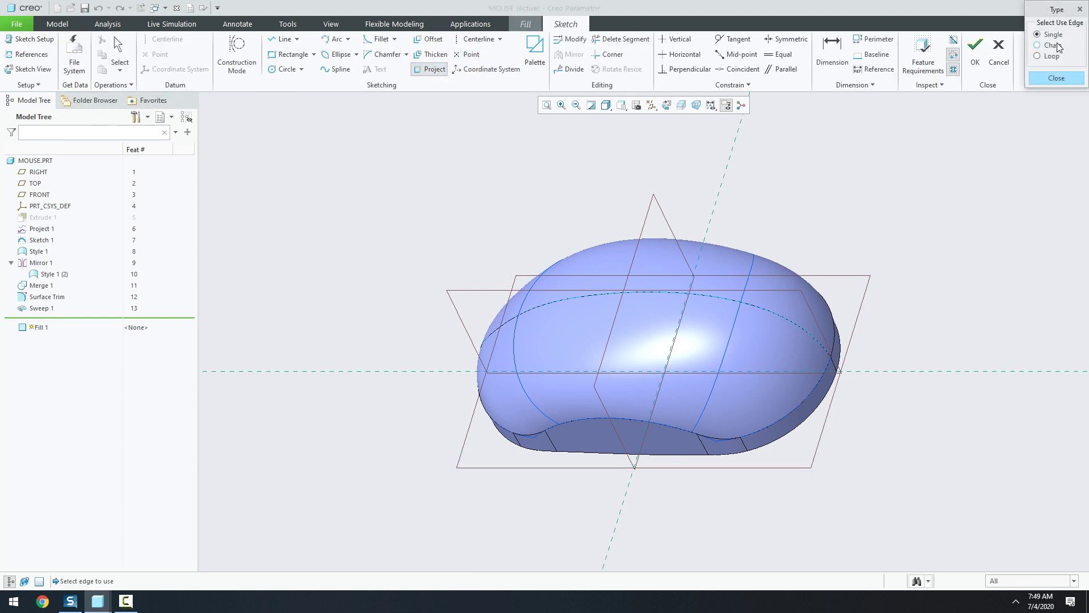
left_click(711, 457)
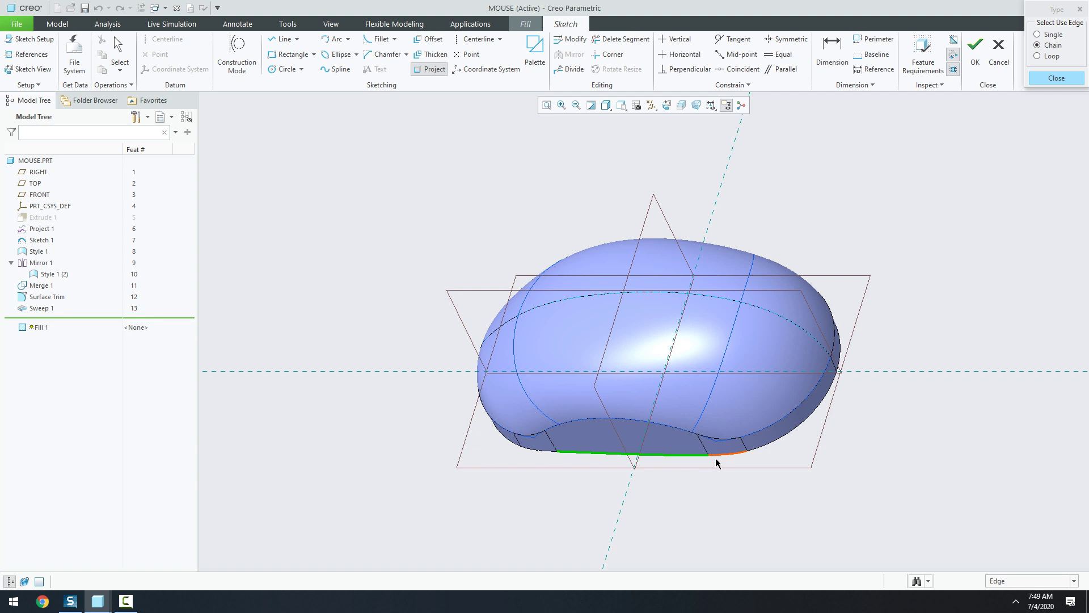
left_click(1048, 124)
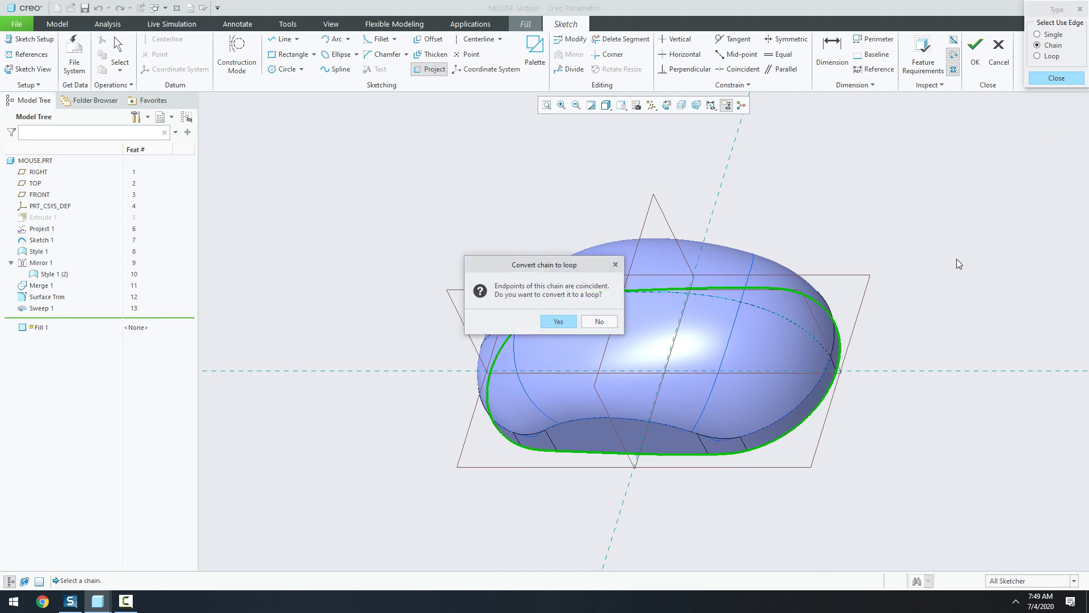
left_click(558, 321)
middle_click(955, 262)
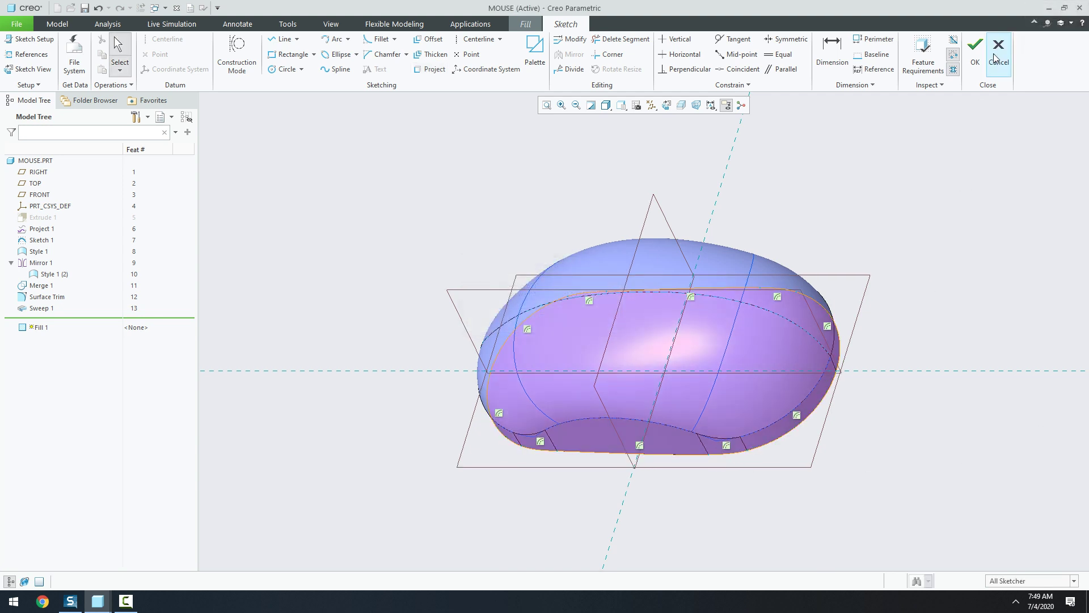
Step: Finish the Fill 1 bottom cap and bring up the selection filter list
left_click(983, 61)
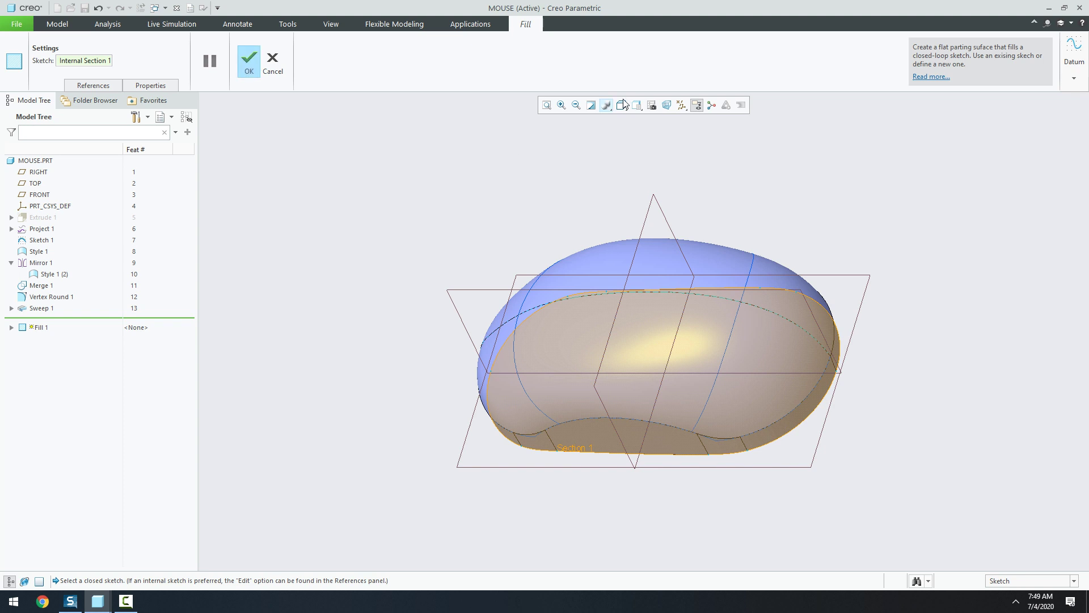
left_click(252, 59)
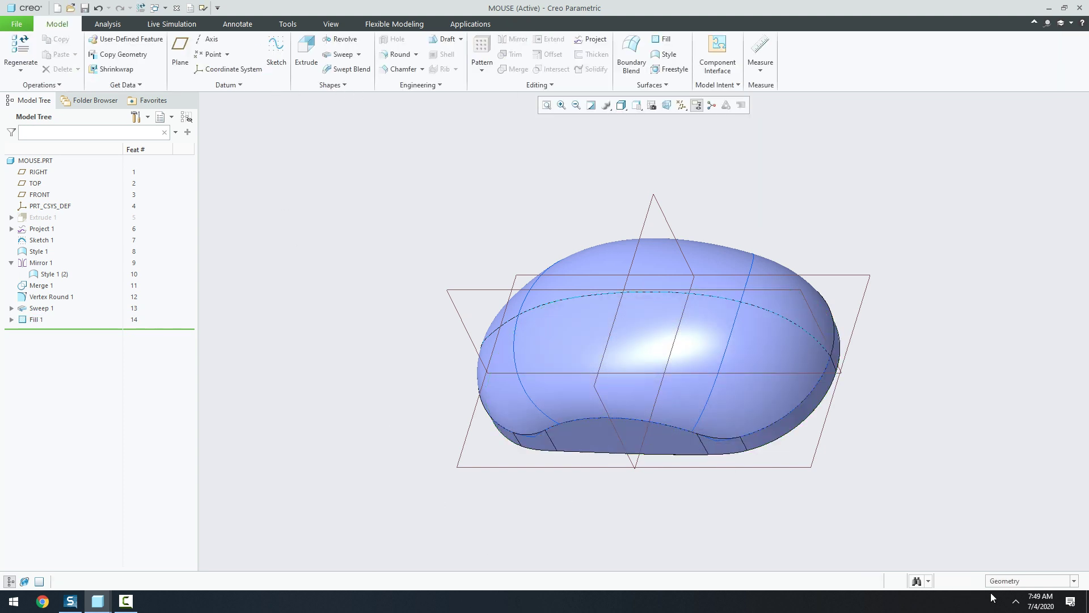
left_click(1021, 581)
Step: Filter to Quilt and merge the Style 1, Sweep 1 and Fill 1 quilts into Merge 2
left_click(983, 542)
left_click(679, 404)
left_click(663, 448, "ctrl")
middle_click_drag(647, 472, 588, 478)
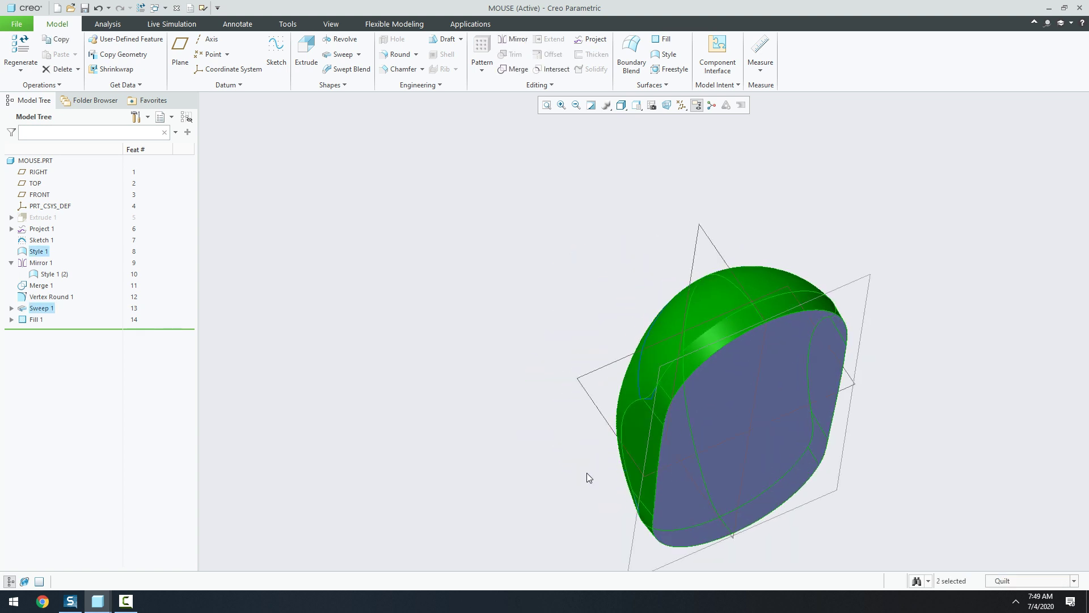
left_click(724, 448, "ctrl")
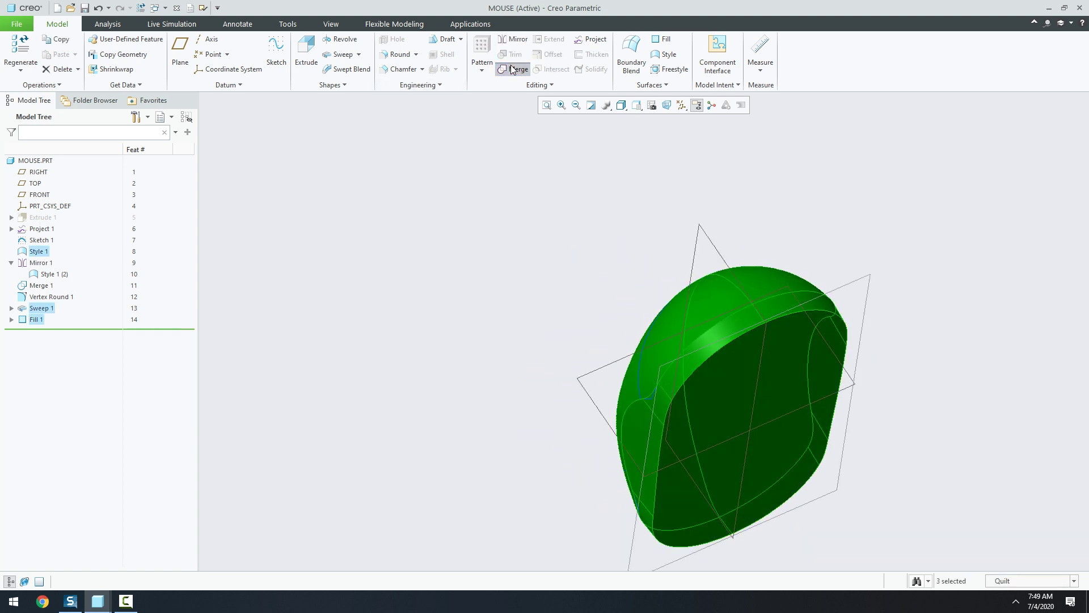
left_click(511, 66)
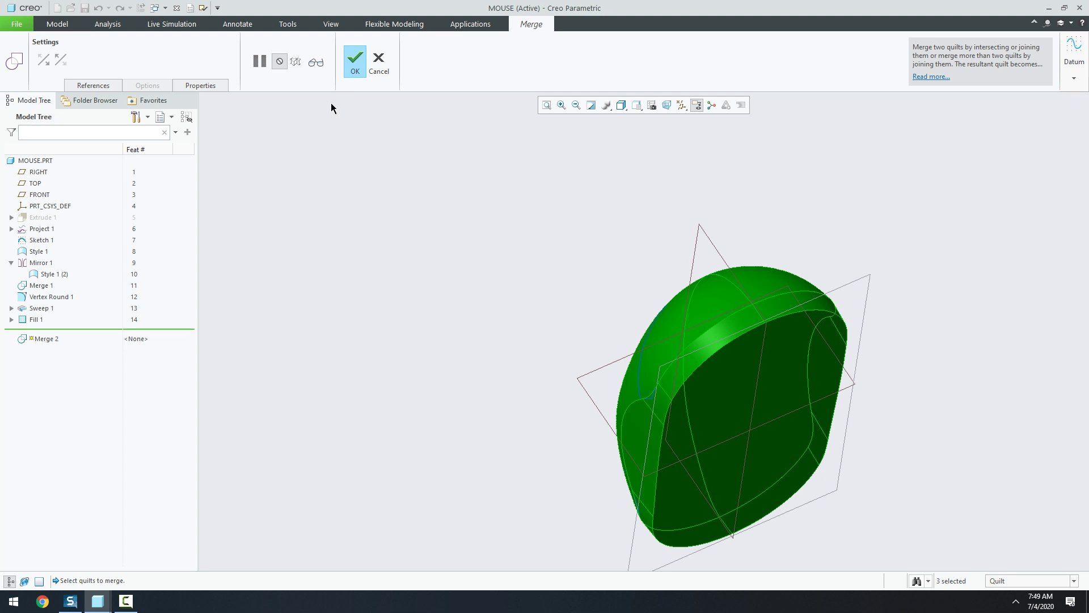
key("ctrl+d")
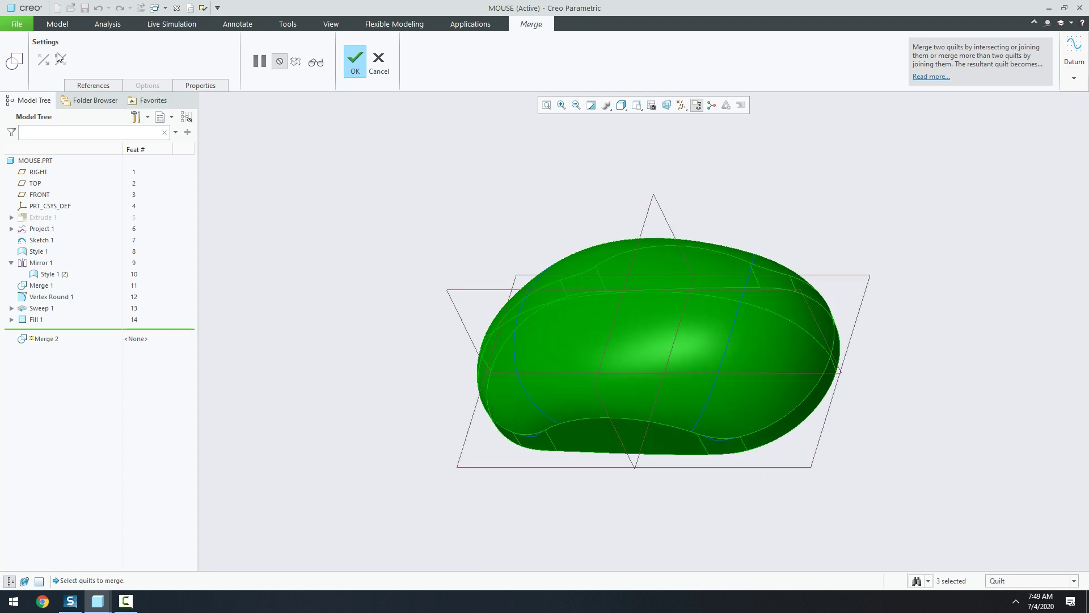
left_click(355, 62)
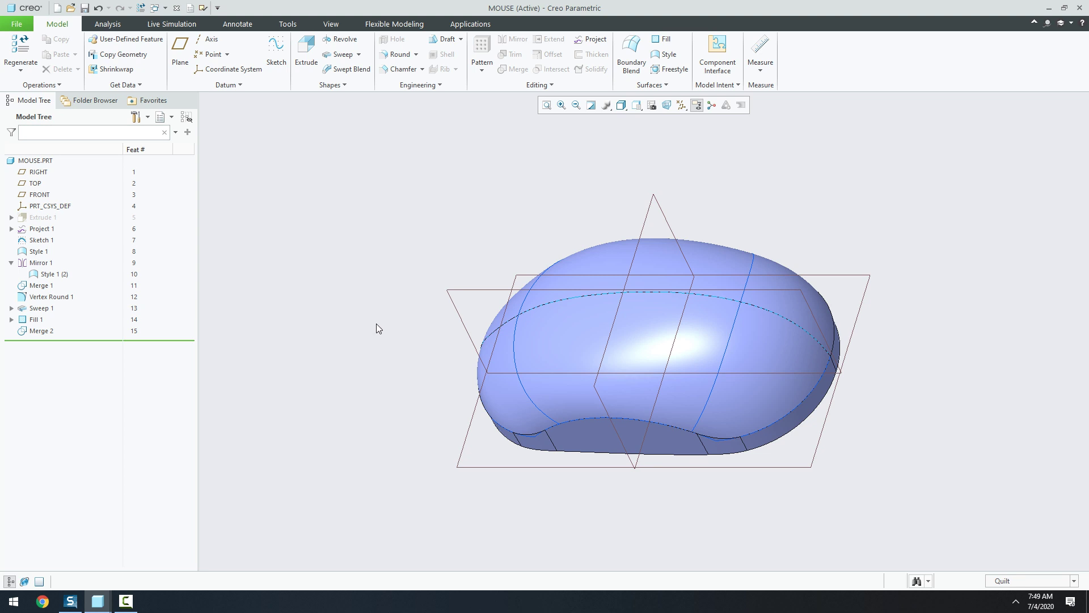
Step: Orbit the merged mouse quilt to inspect it from the side and front
middle_click_drag(401, 362, 441, 471)
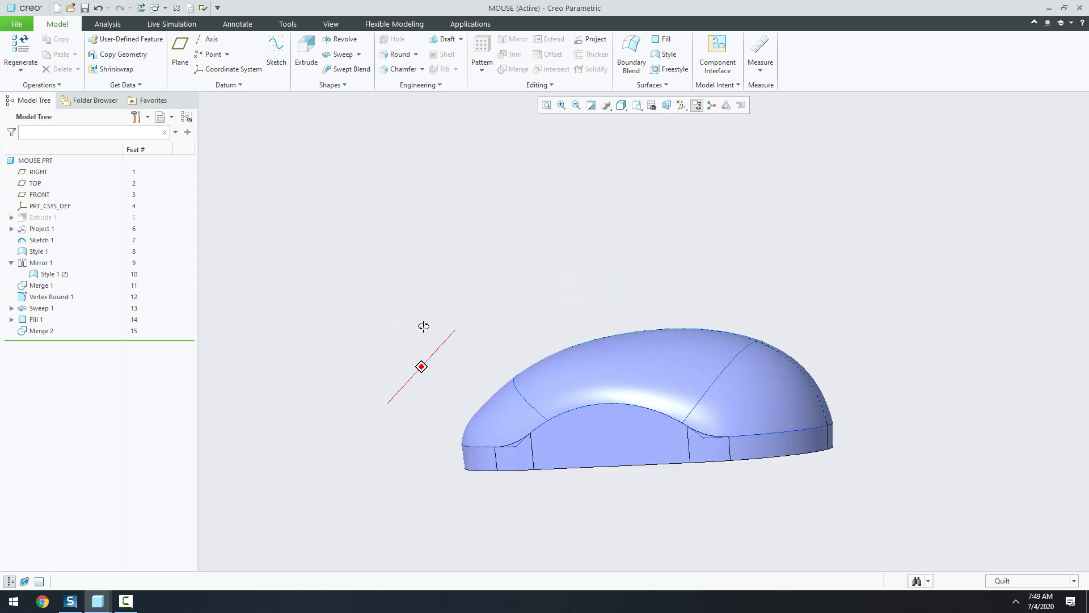
left_click(634, 404)
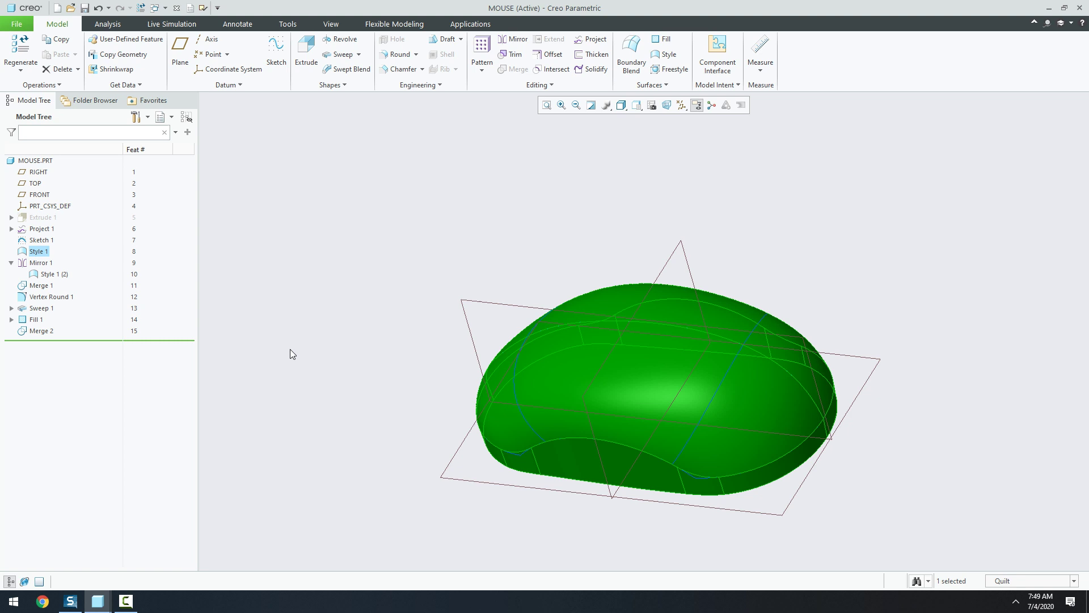
left_click(434, 204)
middle_click_drag(433, 203, 606, 539)
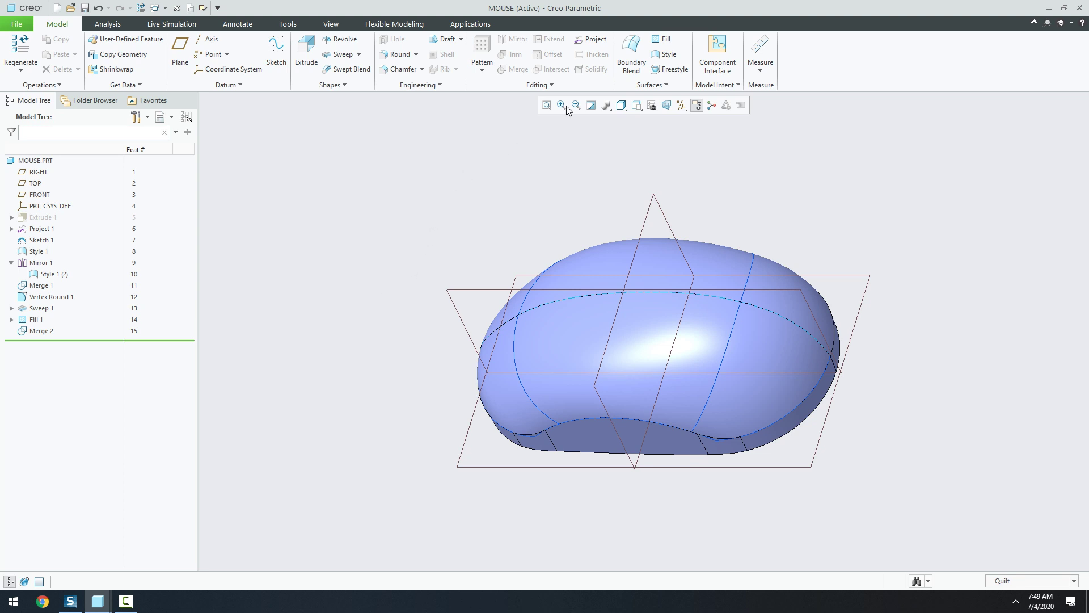
Step: Start a projected curve set to Project a sketch, sketching on the FRONT plane
left_click(592, 39)
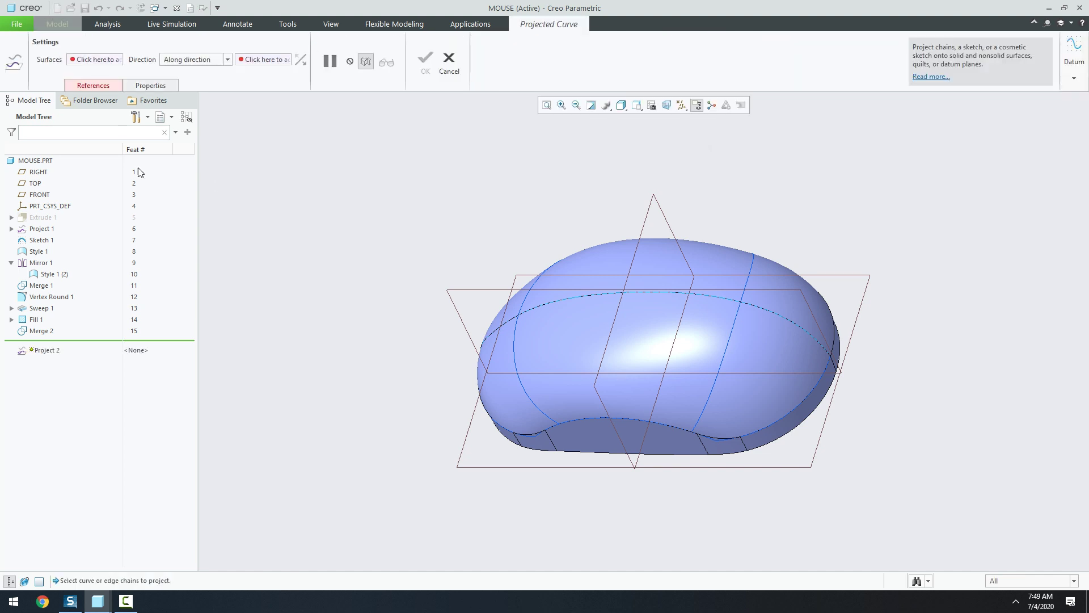
left_click(87, 85)
left_click(181, 159)
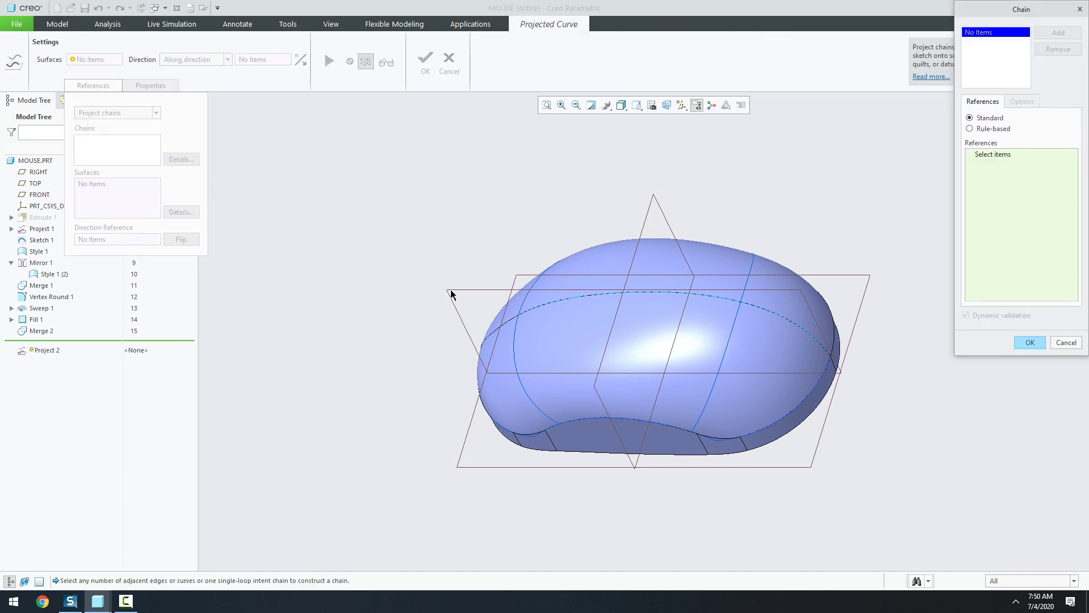
left_click(1059, 345)
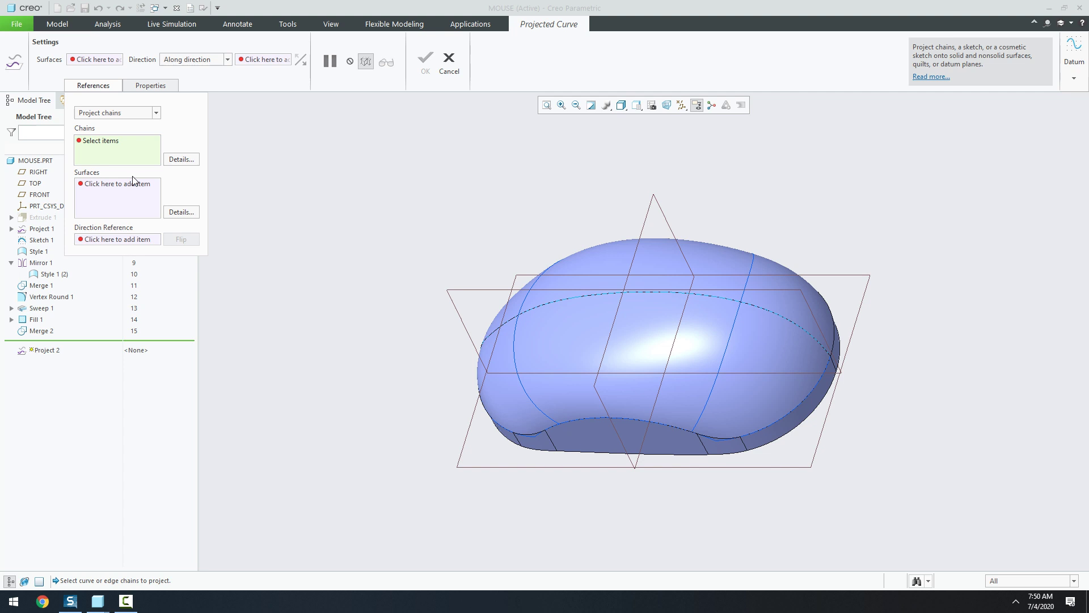
left_click(106, 113)
left_click(104, 135)
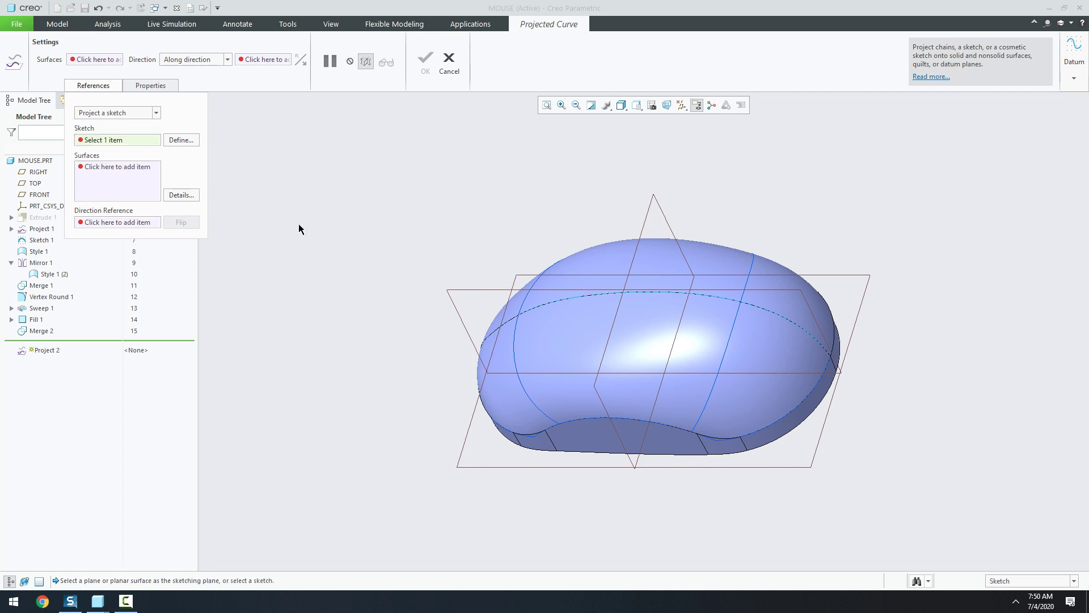
left_click(181, 139)
left_click(476, 292)
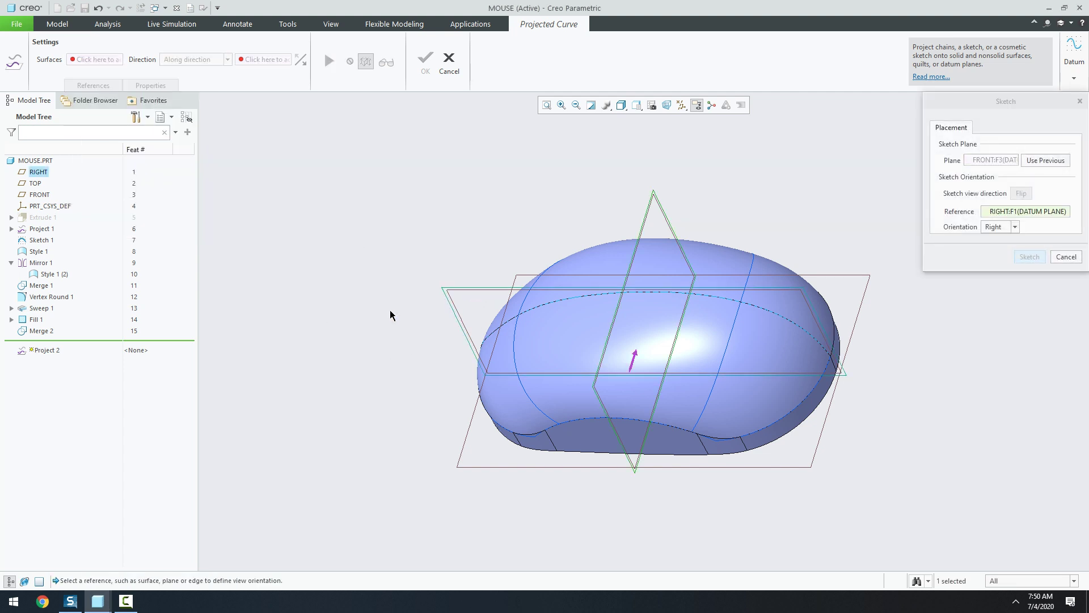
left_click(1029, 256)
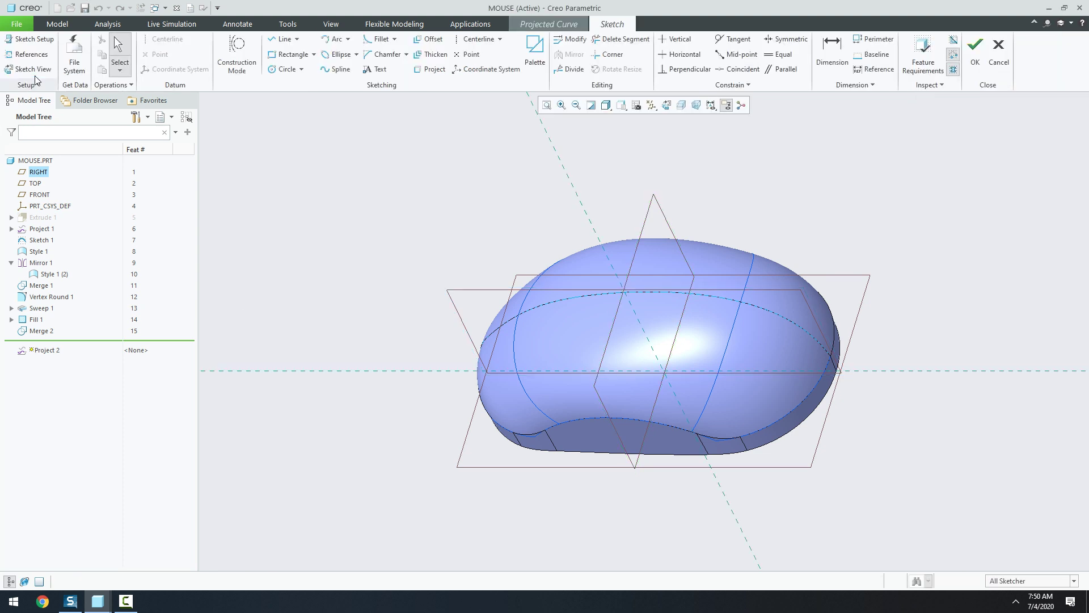
left_click(33, 70)
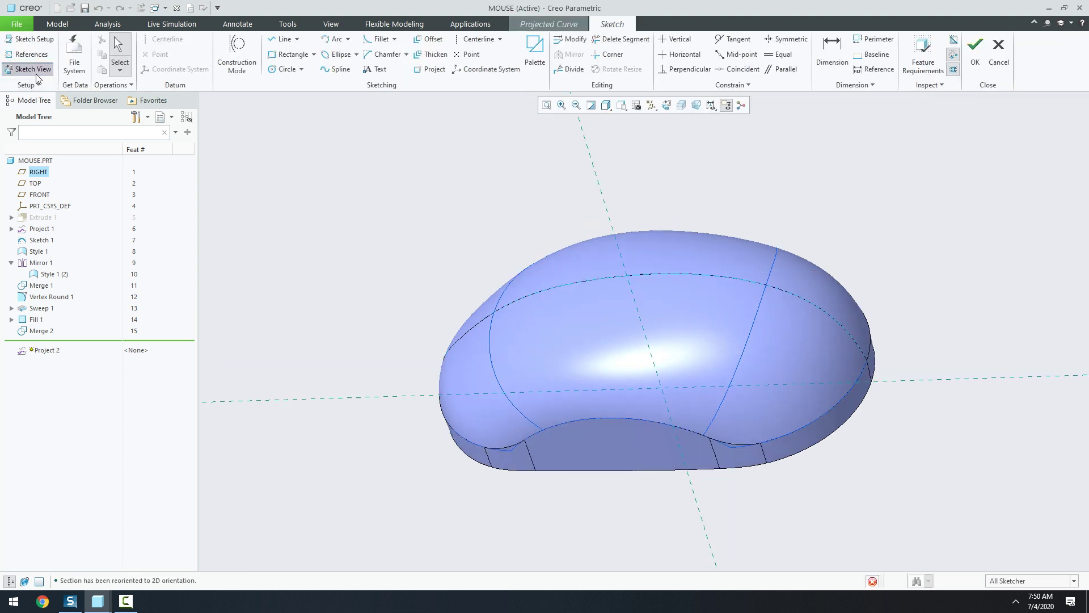
Step: Draw a line from the bottom-right corner followed by a small and a large arc
left_click(284, 38)
scroll(583, 321, "up", 1)
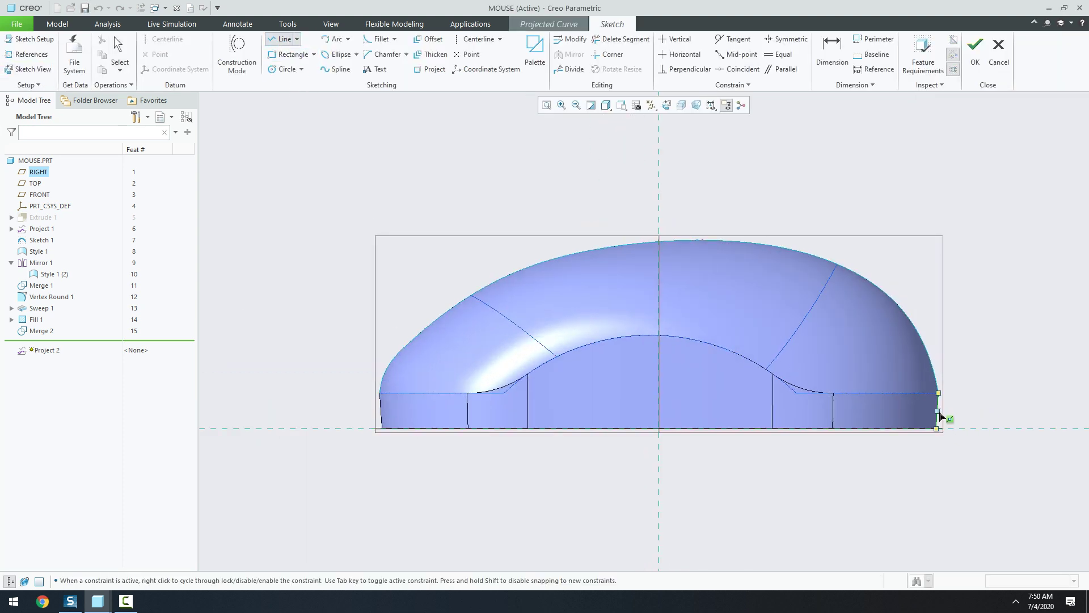
left_click(939, 411)
right_click(815, 416)
left_click(844, 428)
scroll(840, 437, "up", 1)
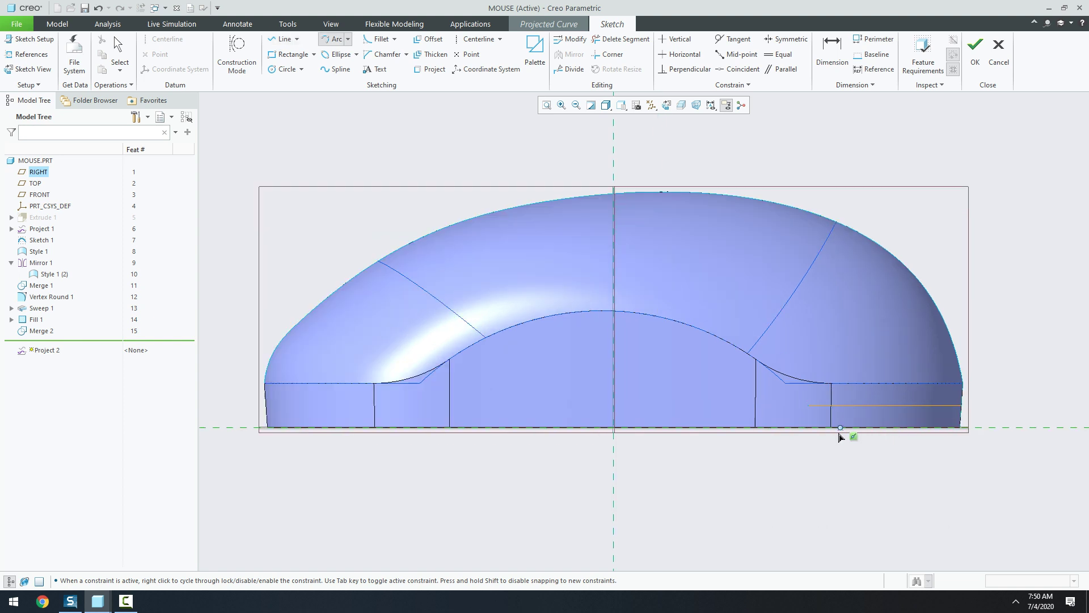
left_click(808, 405)
left_click(749, 393)
left_click(463, 428)
left_click(673, 367)
Step: Make the big and small arcs tangent and give them equal radii
left_click(730, 40)
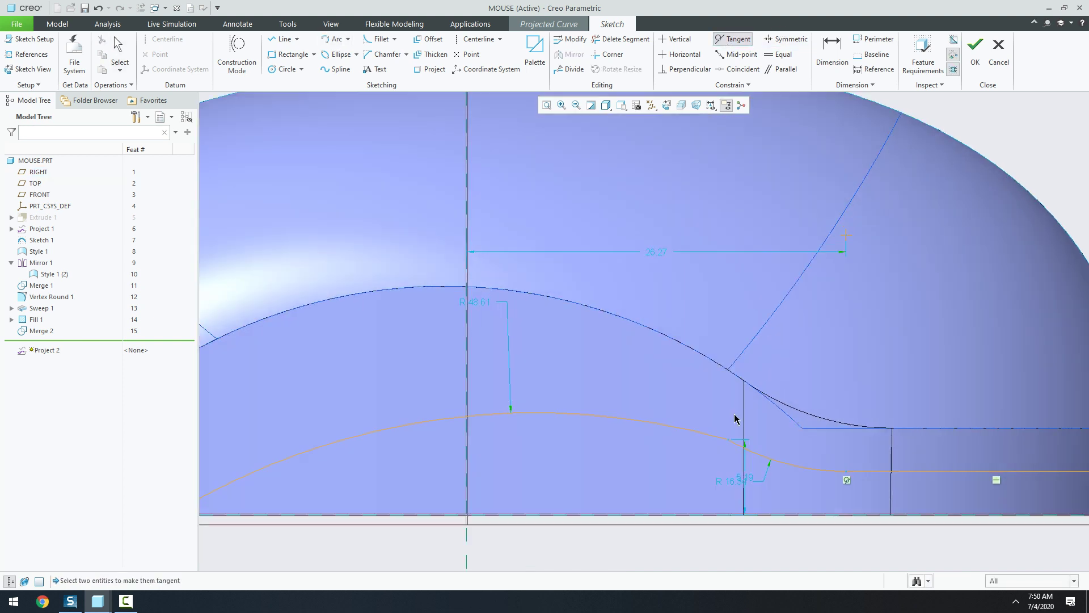
scroll(736, 416, "down", 3)
left_click(711, 439)
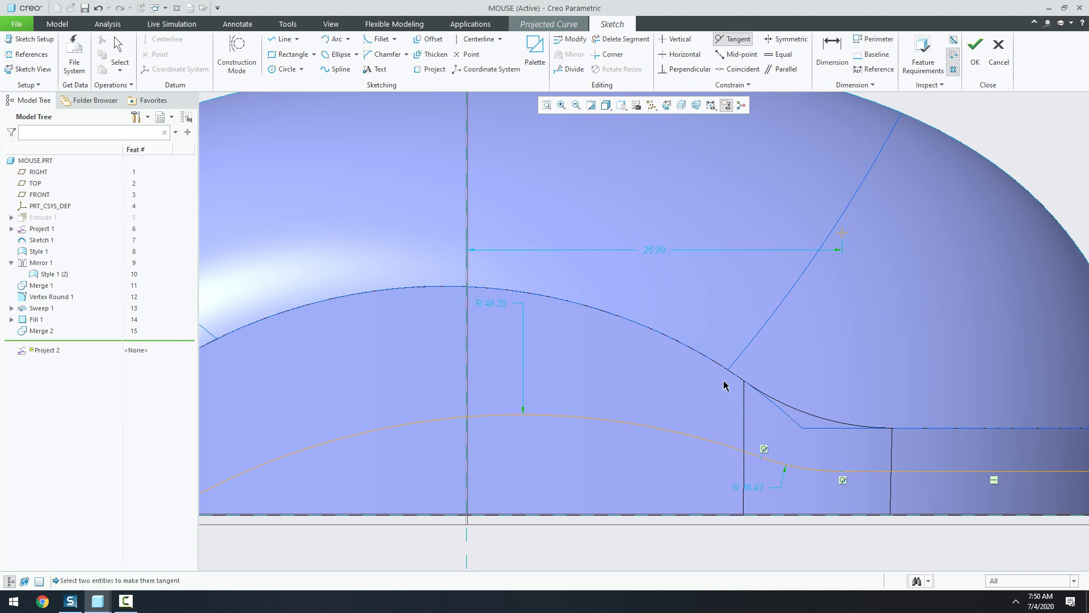
left_click(779, 55)
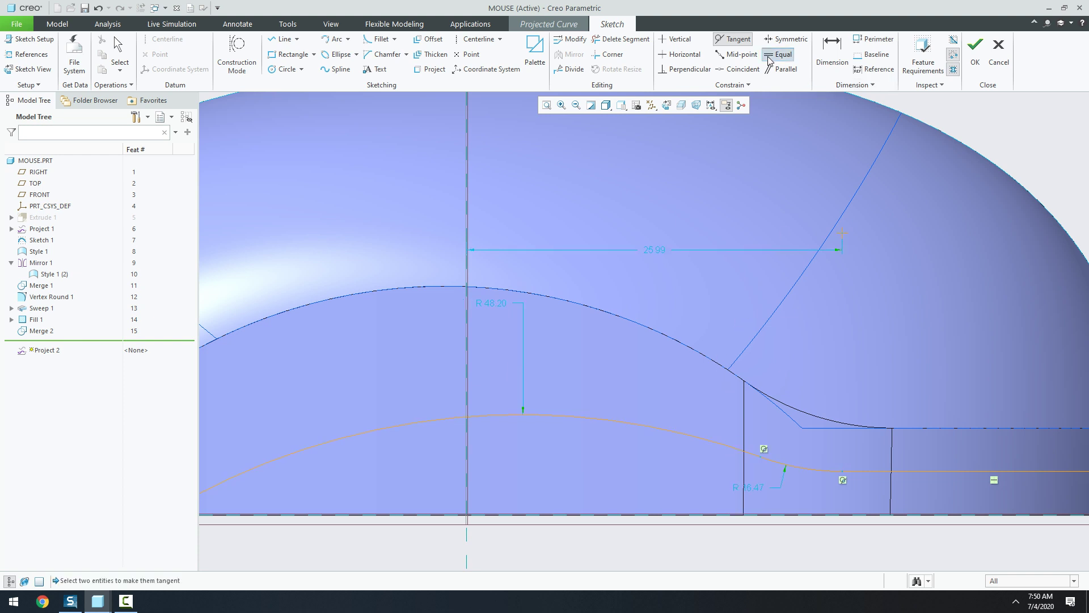
left_click(788, 468)
left_click(705, 442)
scroll(783, 298, "up", 3)
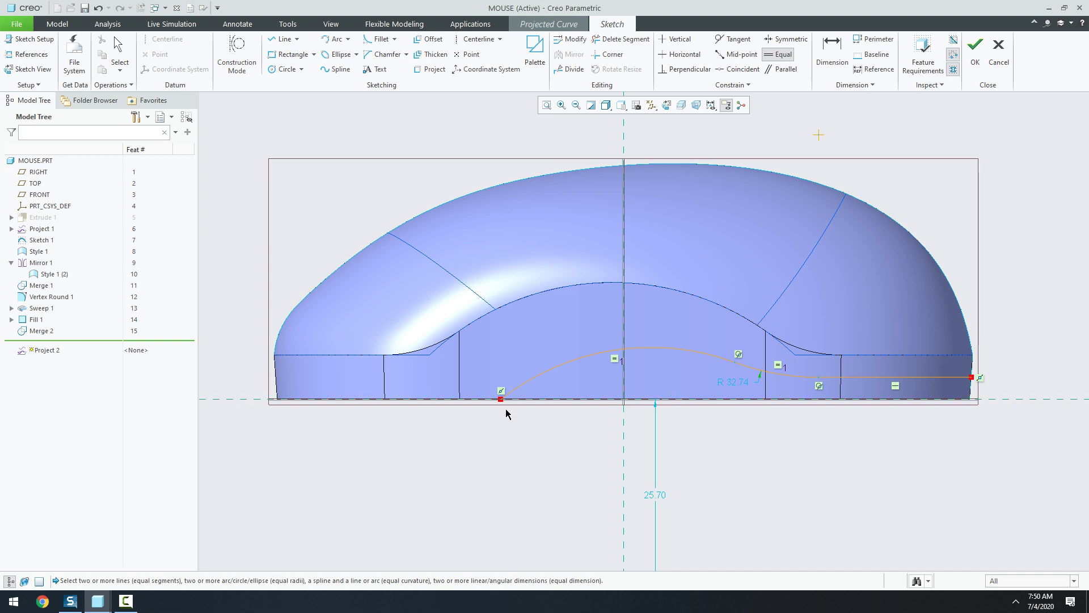
Step: Dimension the arc endpoint 22.00 from the centreline and the arc radius R60
left_click(832, 51)
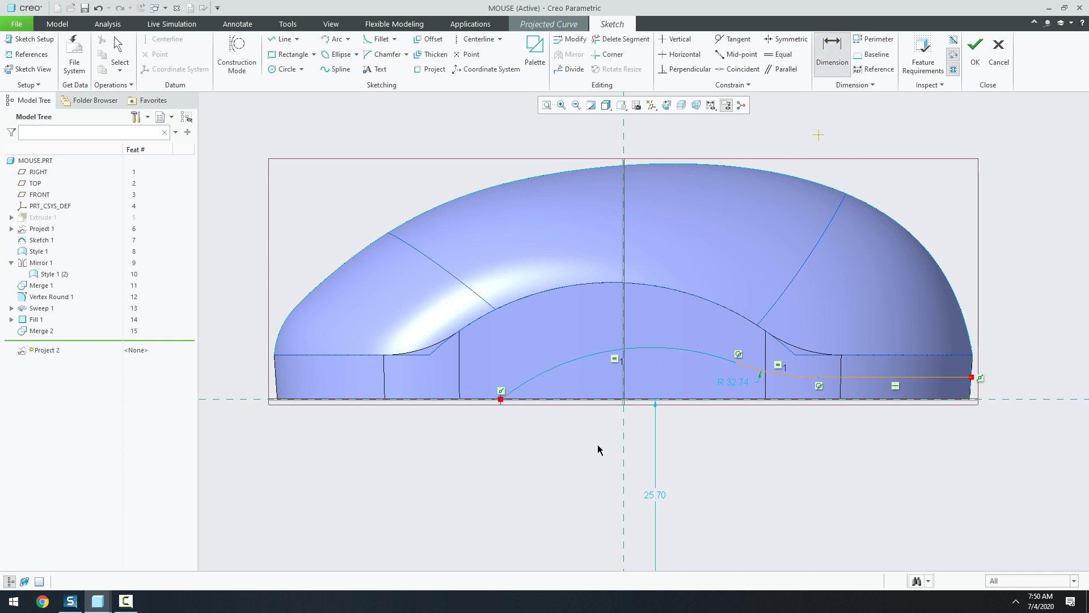
left_click(623, 450)
middle_click(572, 434)
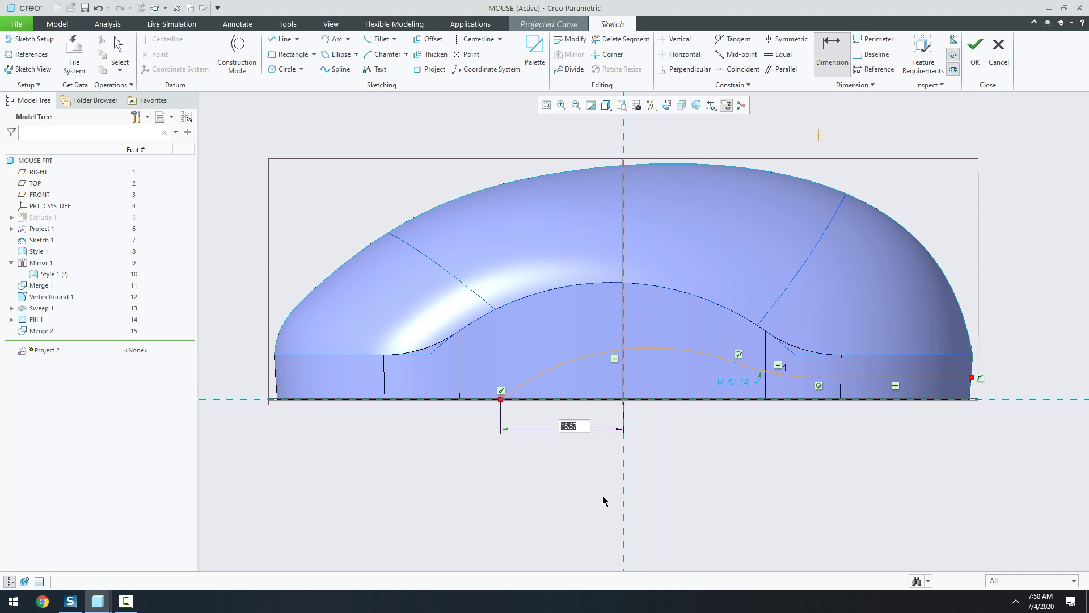
type("22")
key("Return")
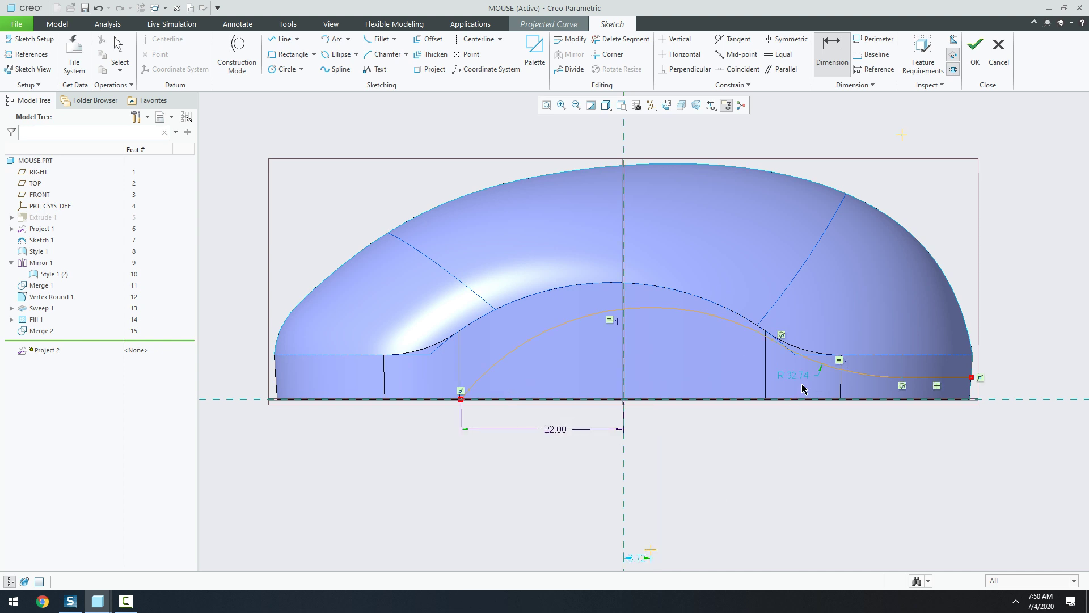
middle_click(801, 377)
type("60")
key("Return")
Step: Make the arc centre coincident with the vertical centreline
scroll(692, 317, "down", 2)
scroll(689, 340, "down", 2)
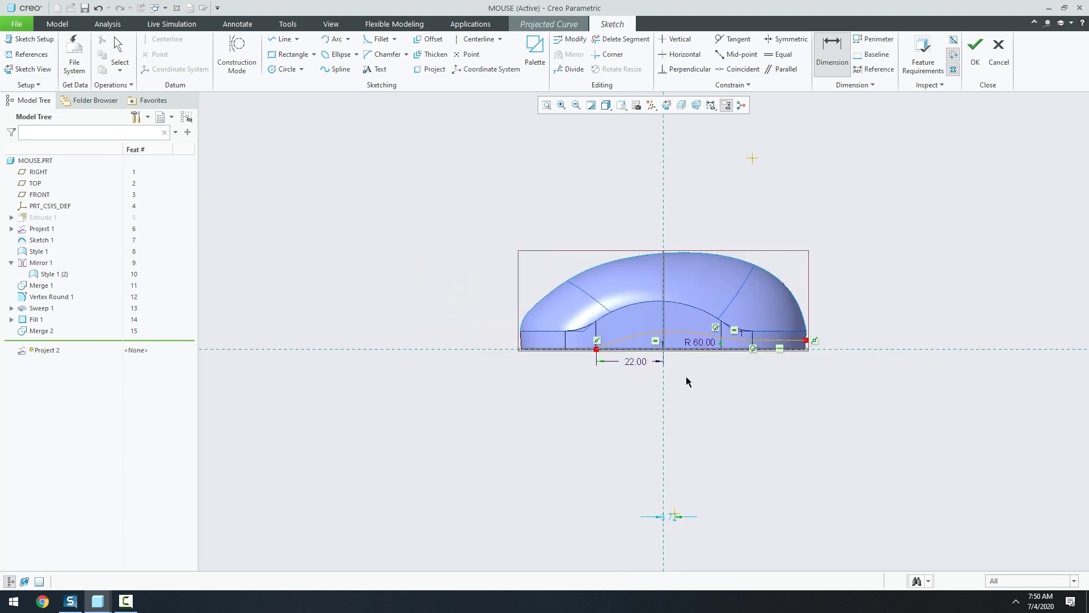
left_click(737, 69)
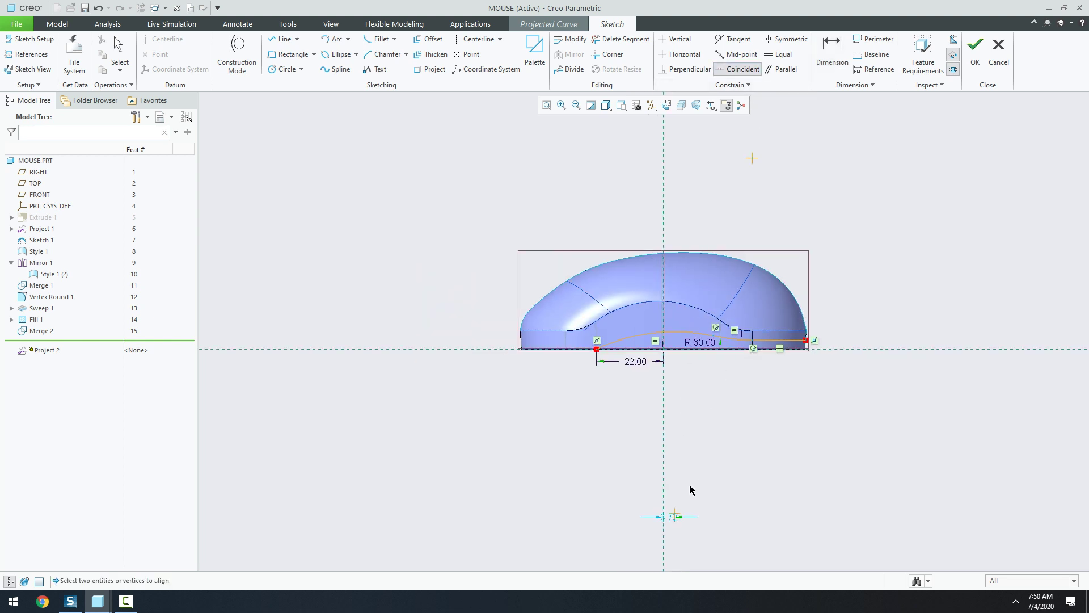
left_click(674, 513)
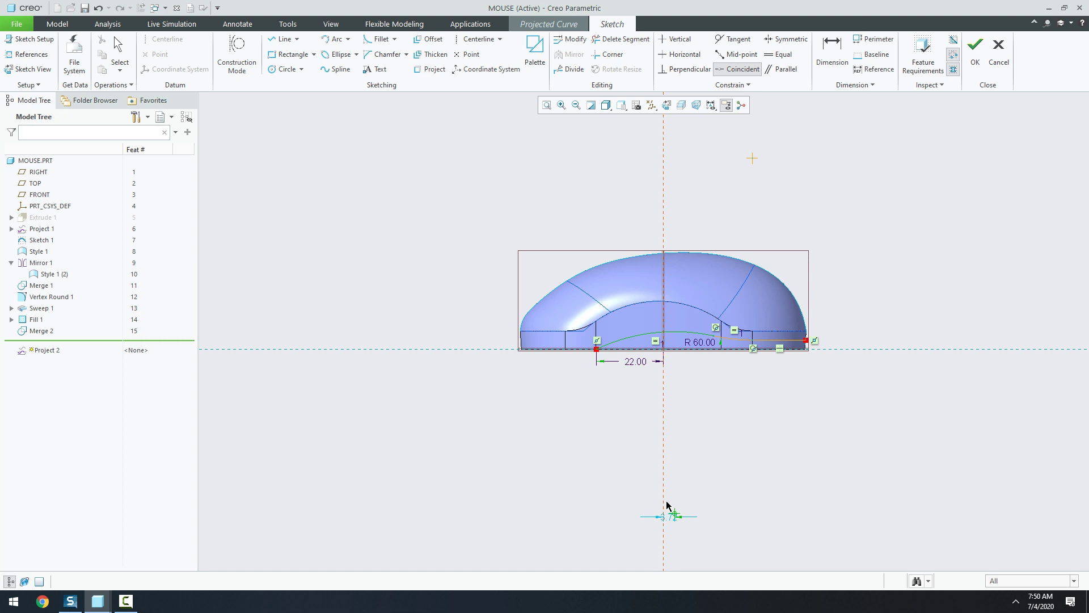
middle_click(726, 445)
Step: Accept the sketch and select the mouse's side surfaces as projection targets
left_click(975, 53)
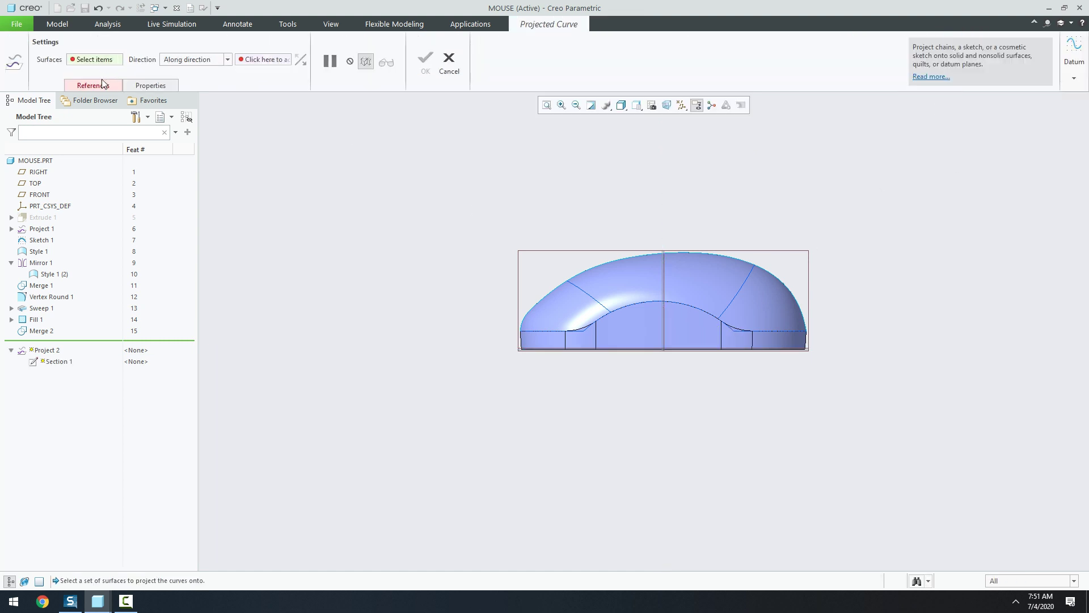
left_click(102, 83)
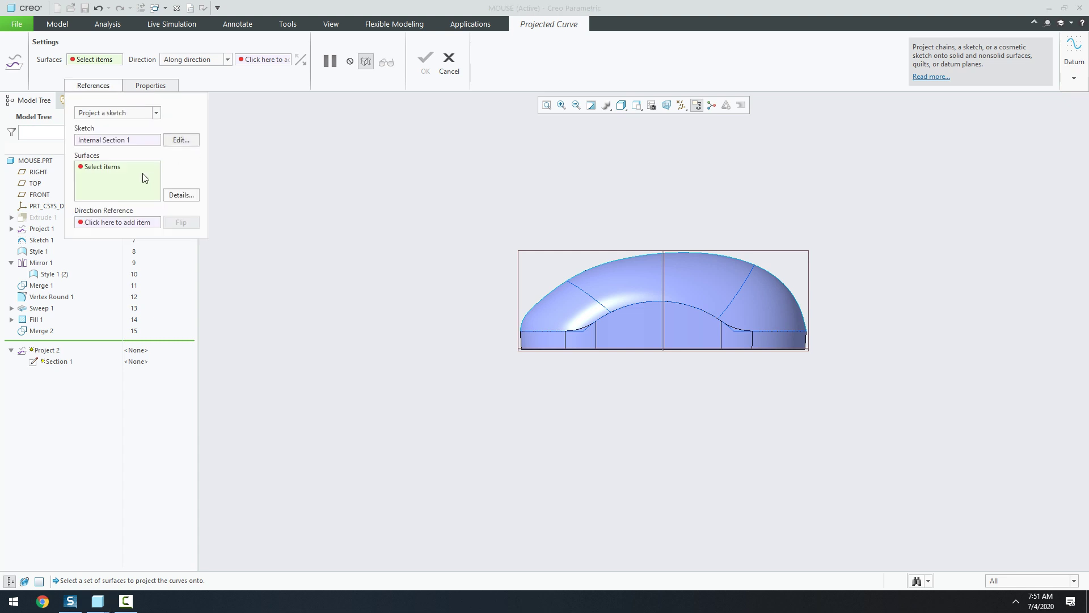
left_click(654, 333)
scroll(730, 362, "up", 2)
left_click(748, 332, "ctrl")
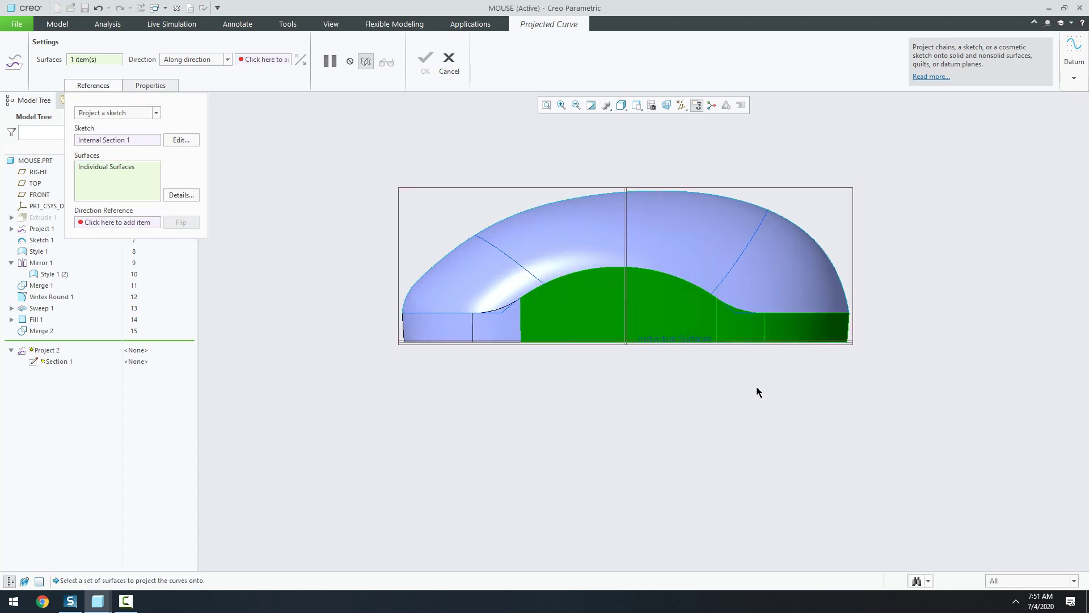
mouse_move(756, 388)
middle_mouse_down()
mouse_move(629, 406)
mouse_move(759, 407)
middle_mouse_up()
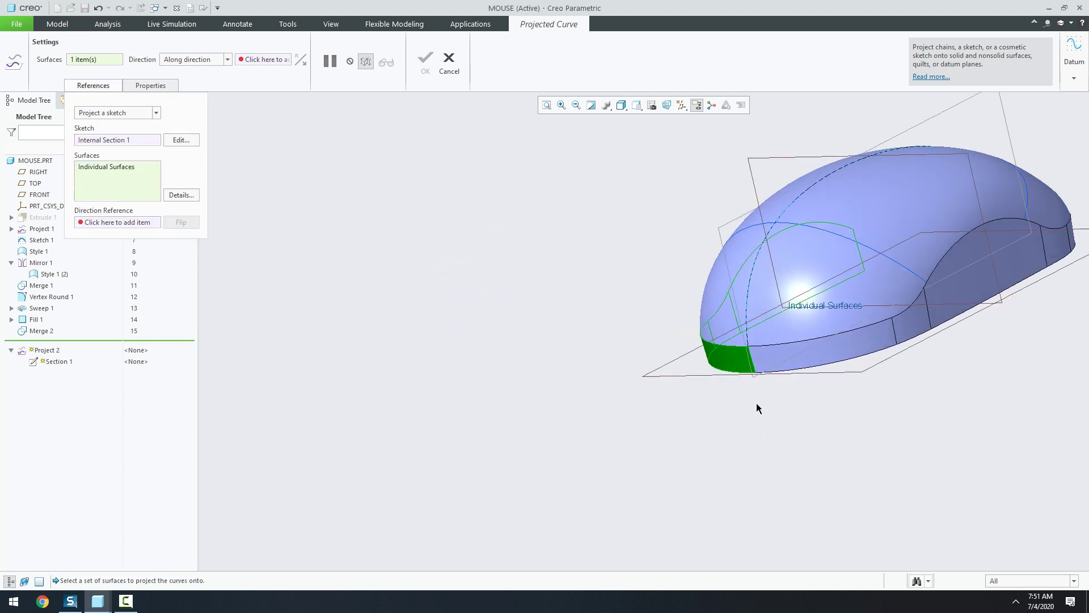
left_click(907, 321, "ctrl")
left_click(946, 301, "ctrl")
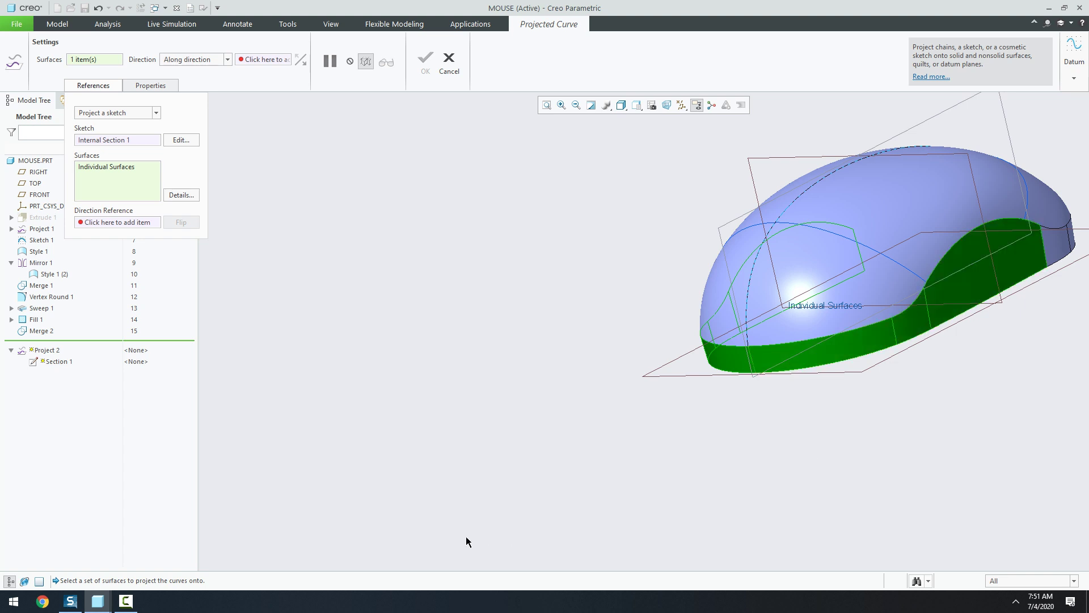
Step: Set FRONT as the projection direction and finish Project 2
left_click(118, 224)
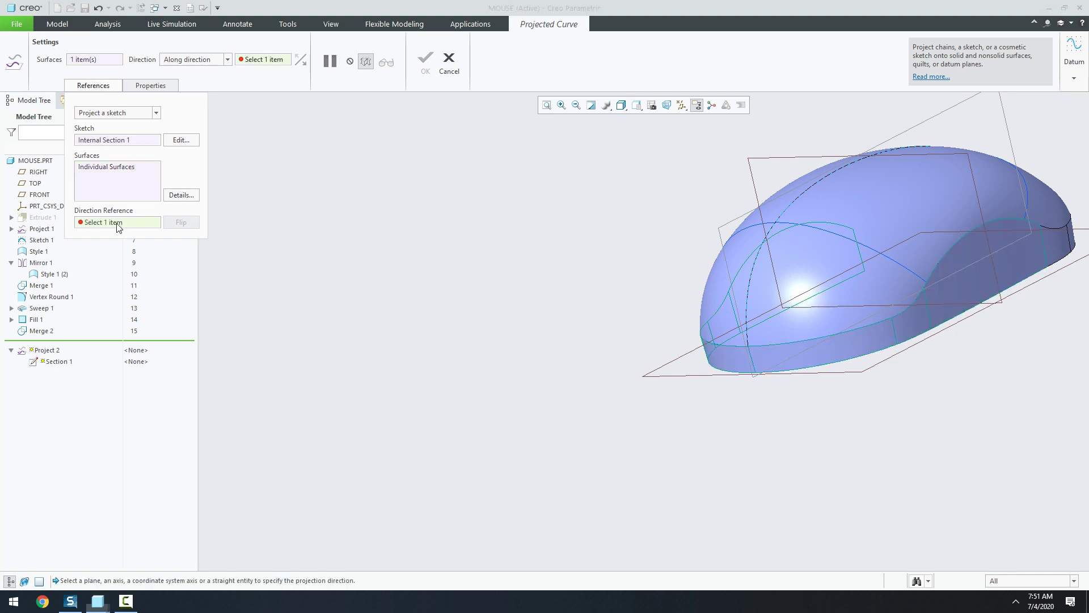
left_click(920, 123)
left_click(425, 61)
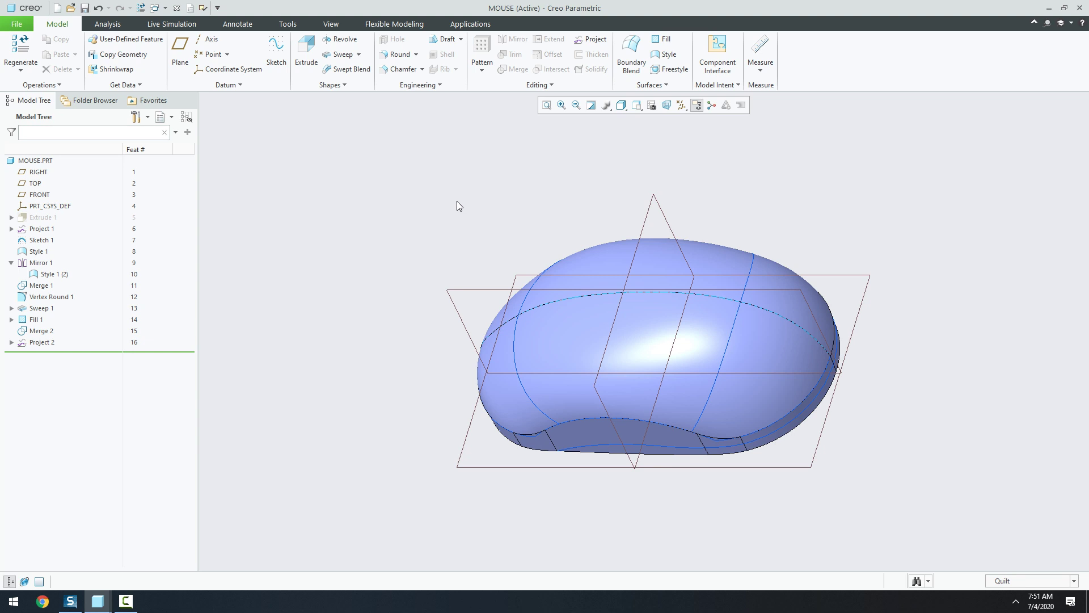
Step: Start a surface swept blend along the edge chain and begin sketching Section 1
left_click(347, 69)
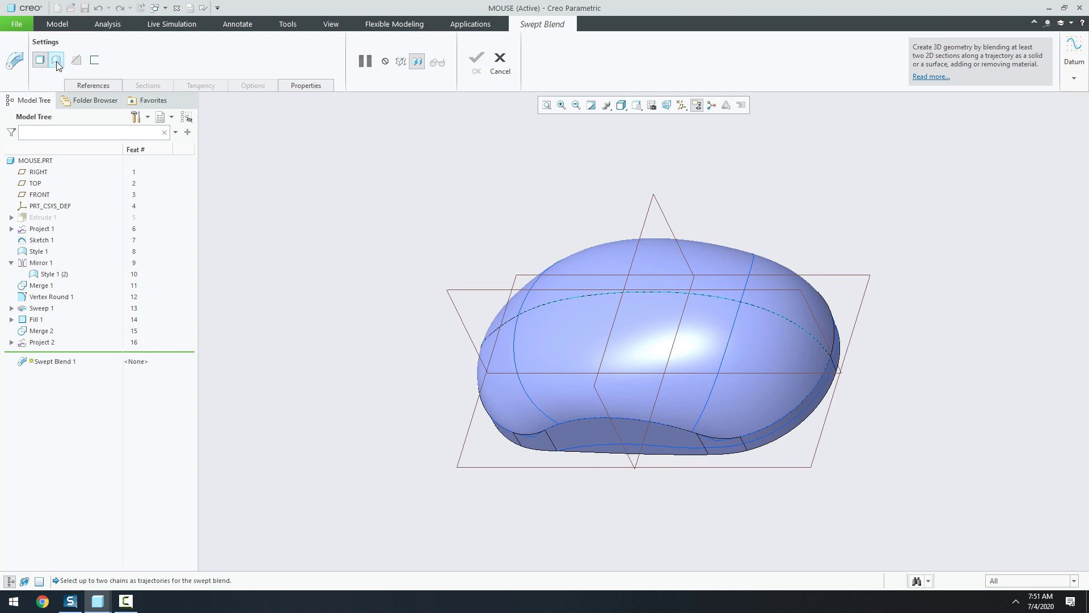
left_click(57, 61)
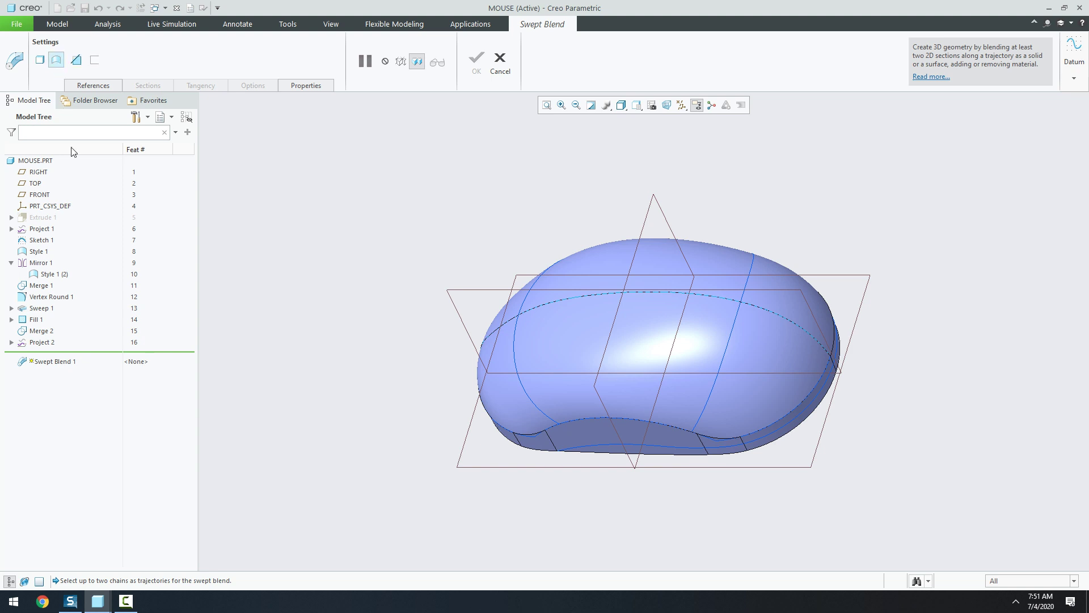
left_click(599, 448)
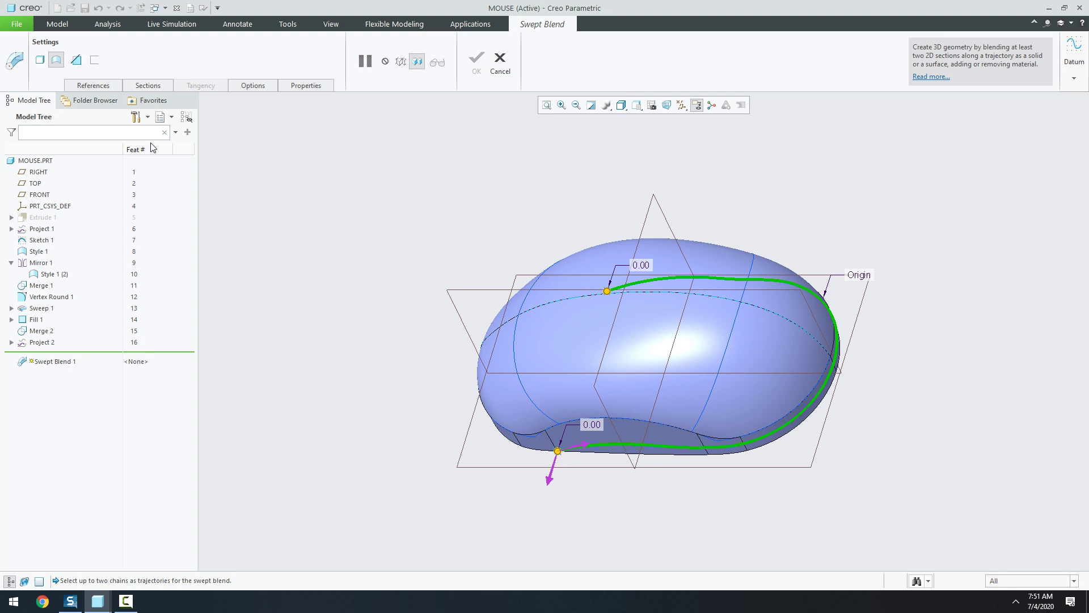
left_click(149, 86)
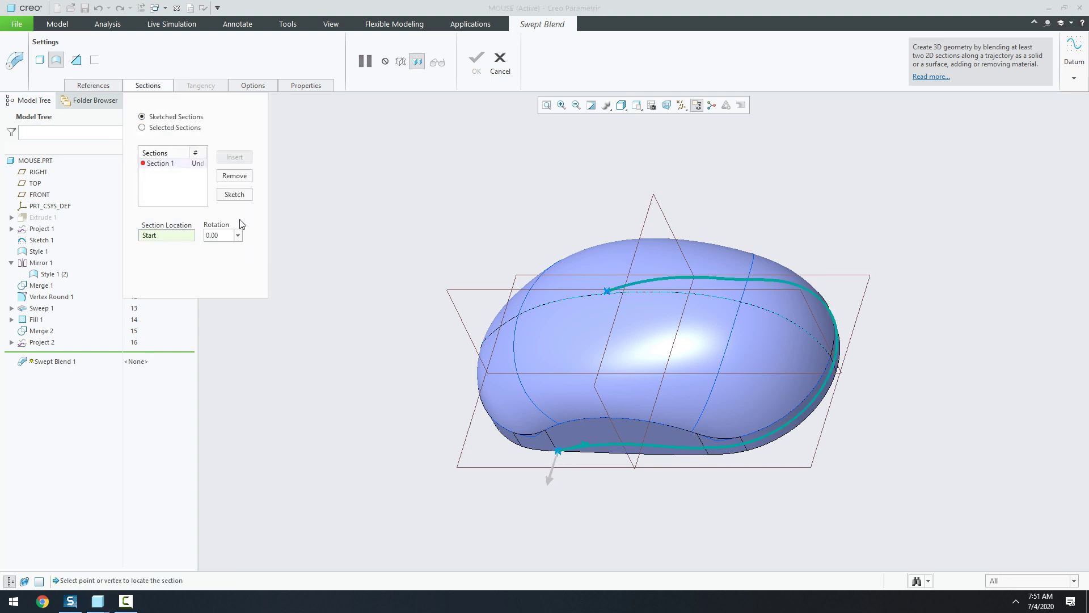
left_click(234, 195)
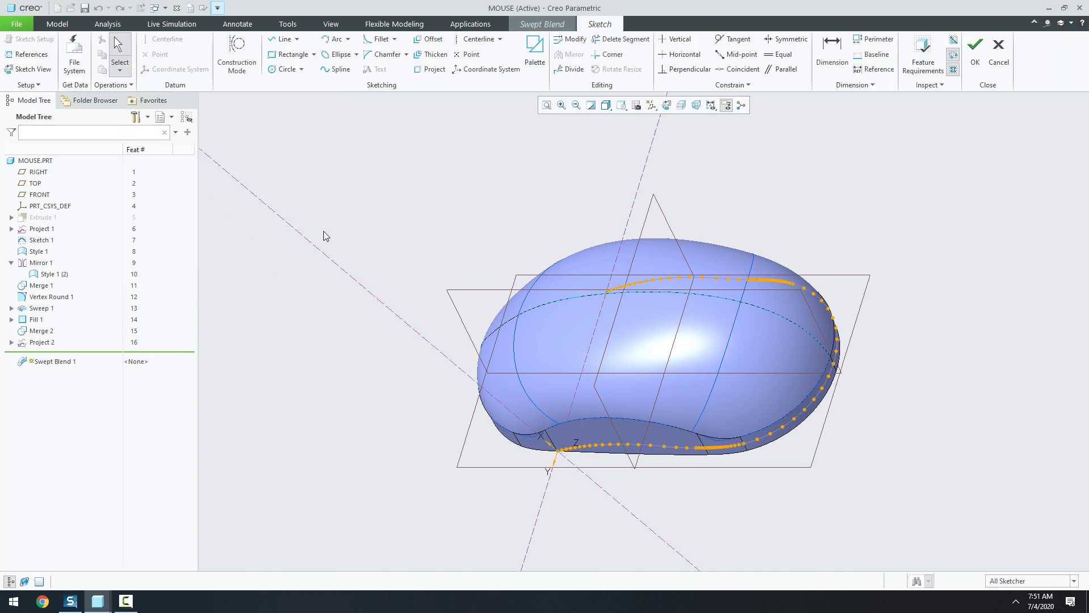
Step: Draw a three-point arc starting at the section sketch origin
scroll(417, 360, "up", 2)
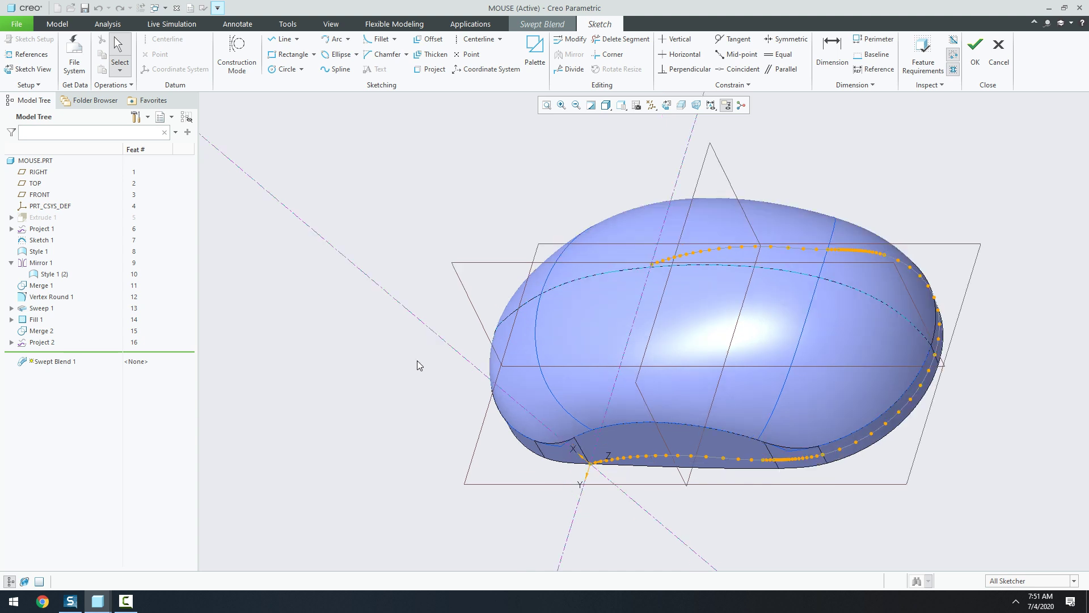
left_click(330, 44)
scroll(559, 562, "up", 3)
scroll(558, 562, "up", 1)
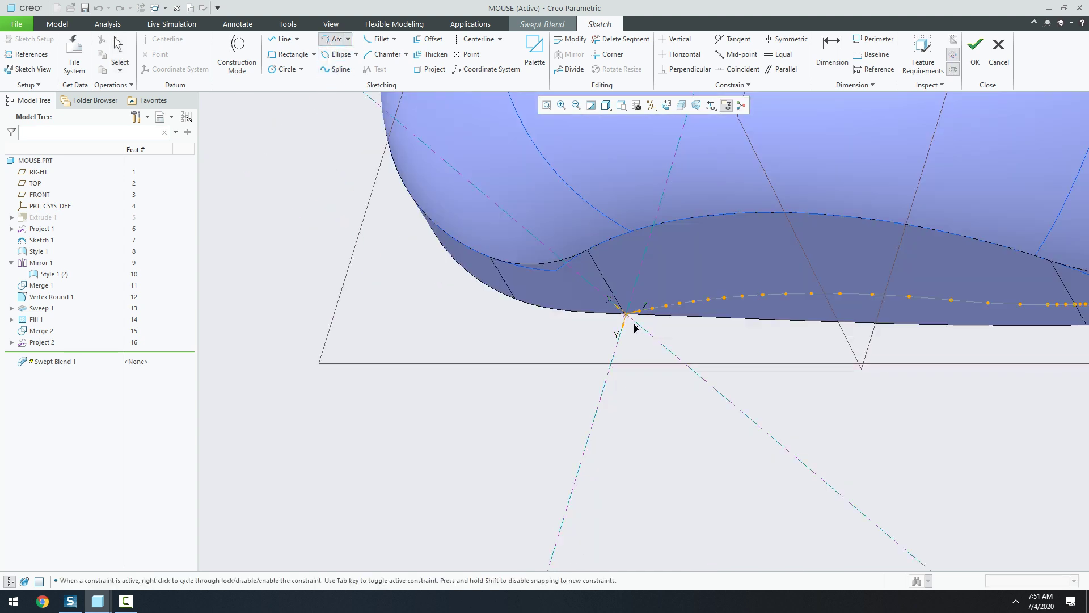
left_click(634, 326)
left_click(735, 334)
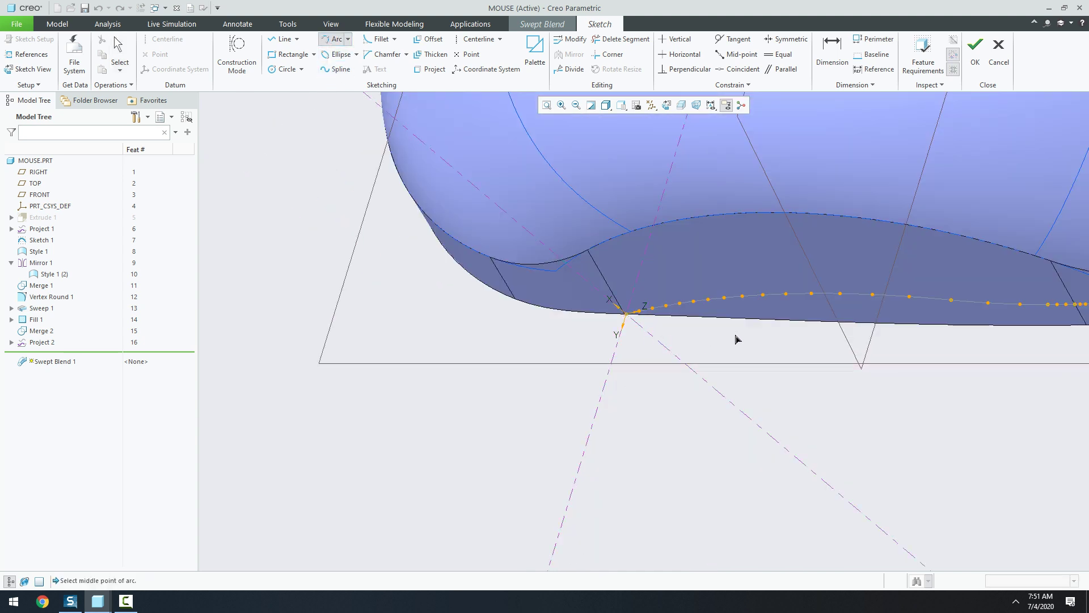
left_click(693, 316)
middle_click(656, 453)
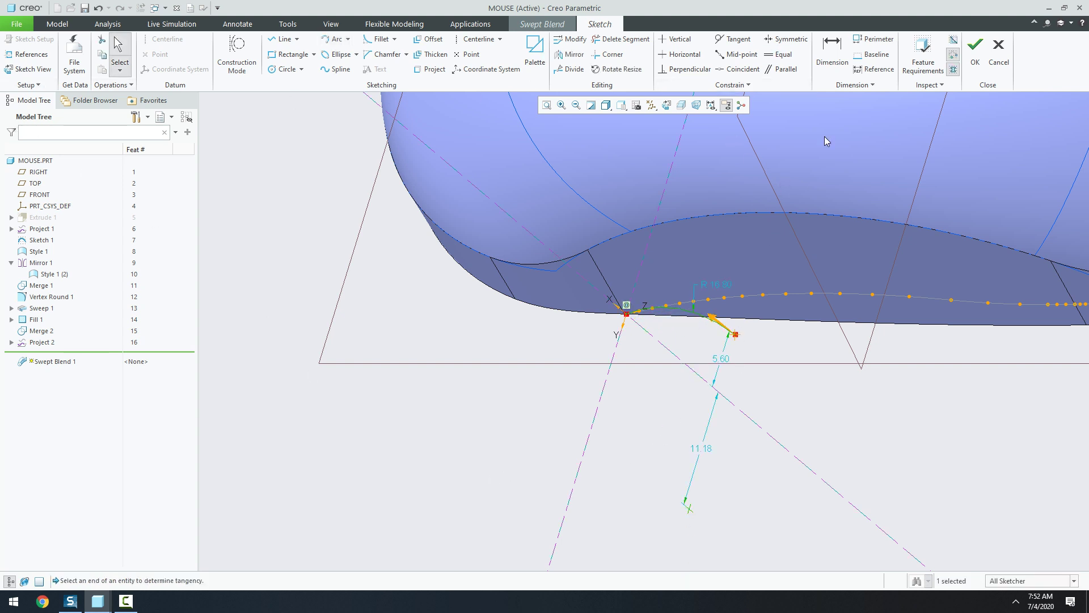
Step: Change the arc's offset dimension to 4.00 and its radius to R20
left_click(675, 314)
double_click(717, 361)
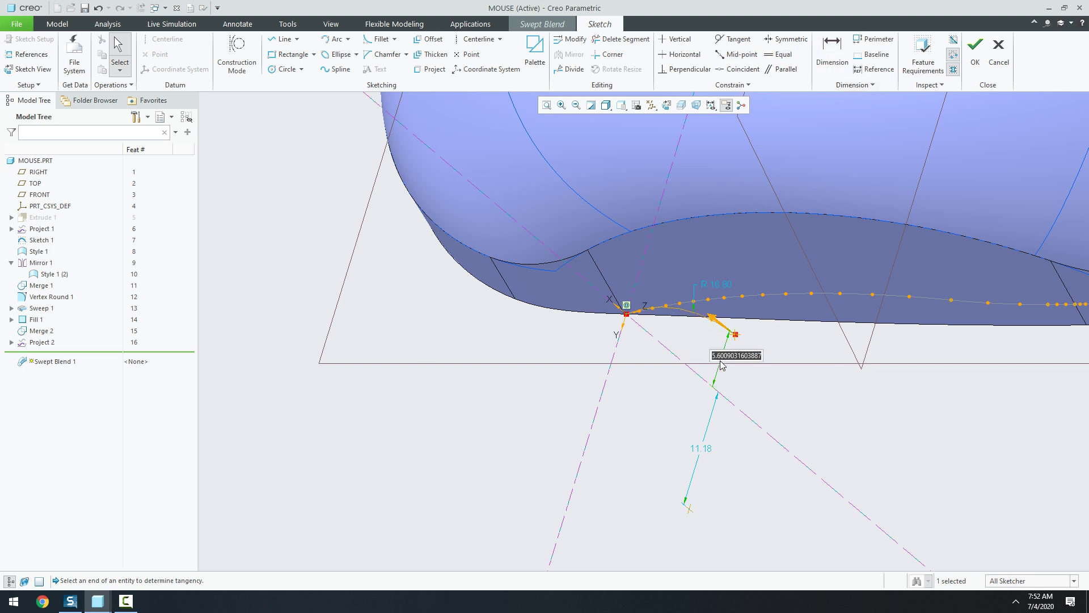
type("4")
key("Return")
scroll(595, 281, "down", 2)
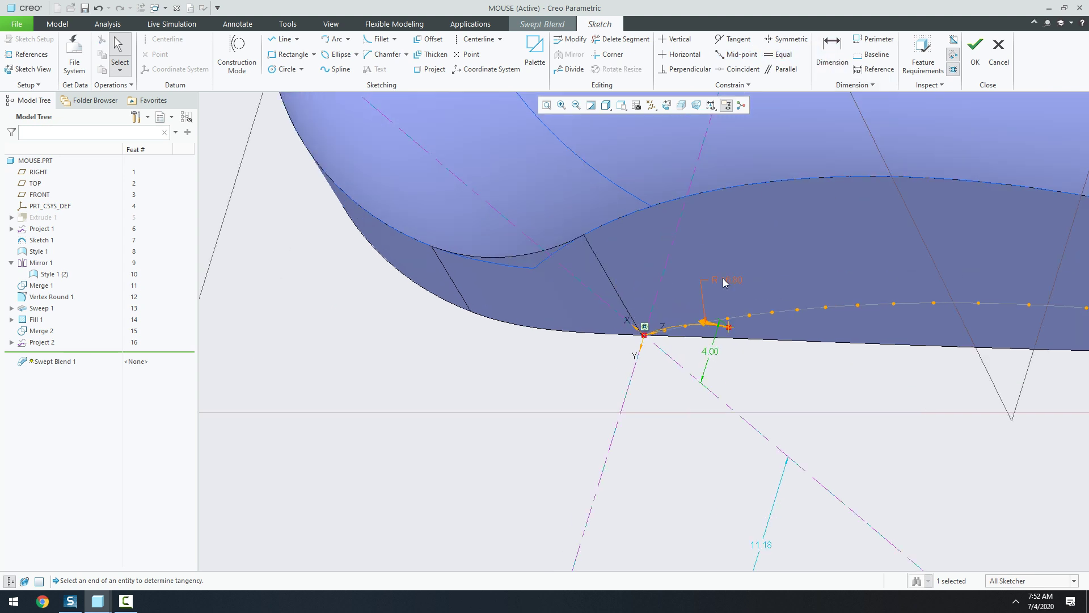
double_click(724, 282)
type("20")
key("Return")
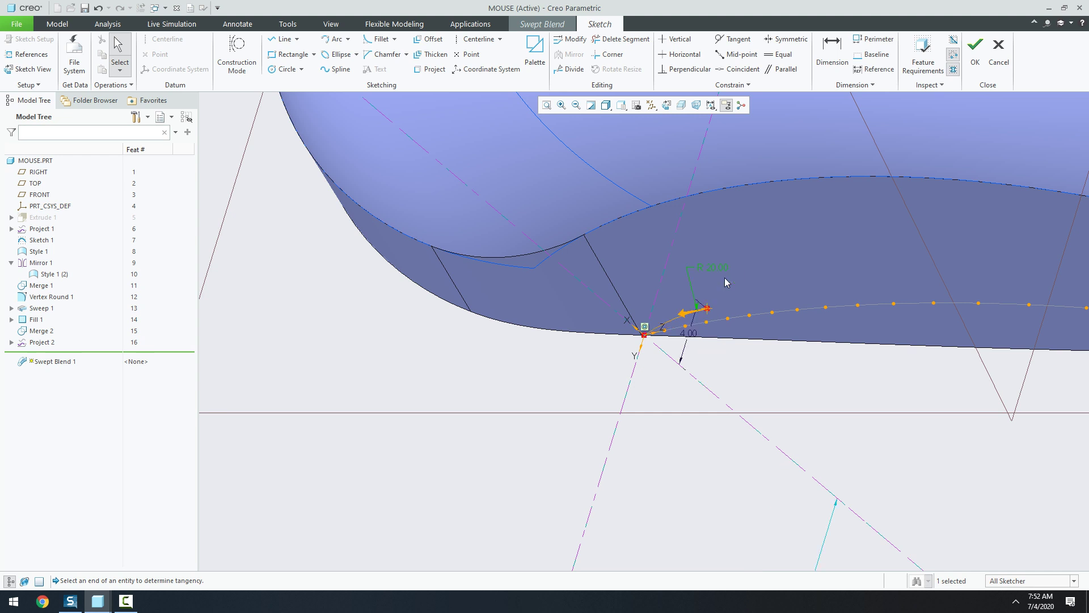
Step: Add a 6.00 dimension to the arc's end and accept Section 1
left_click(821, 62)
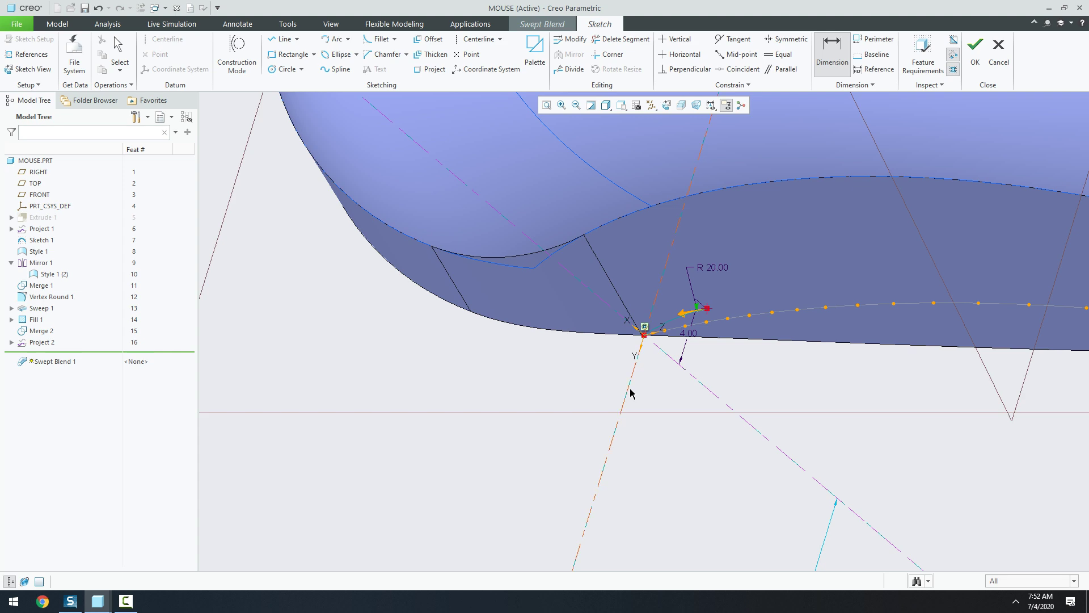
middle_click(649, 400)
type("6")
key("Return")
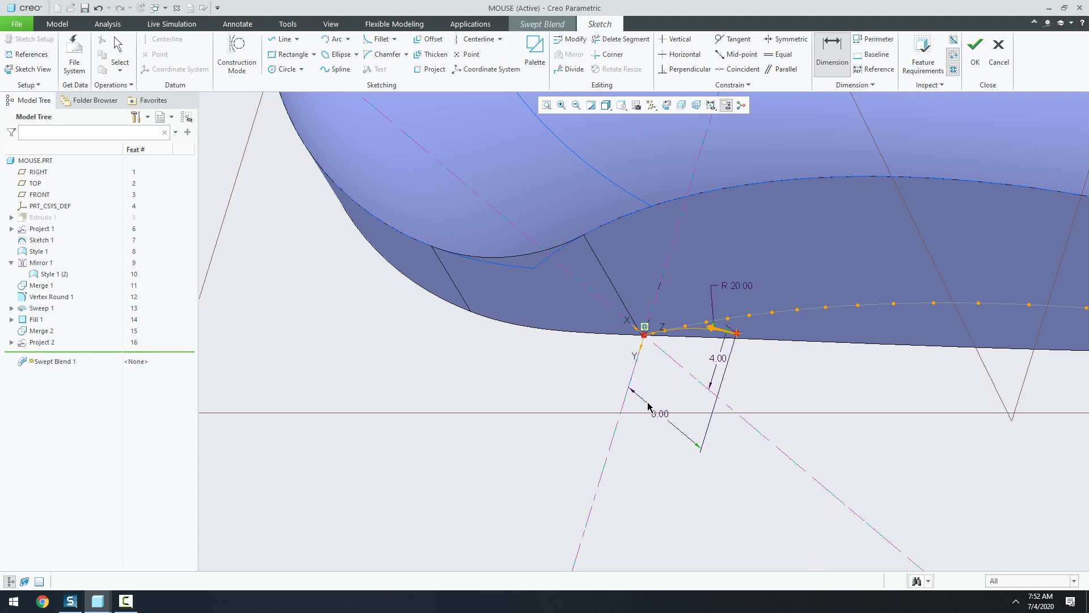
left_click(38, 71)
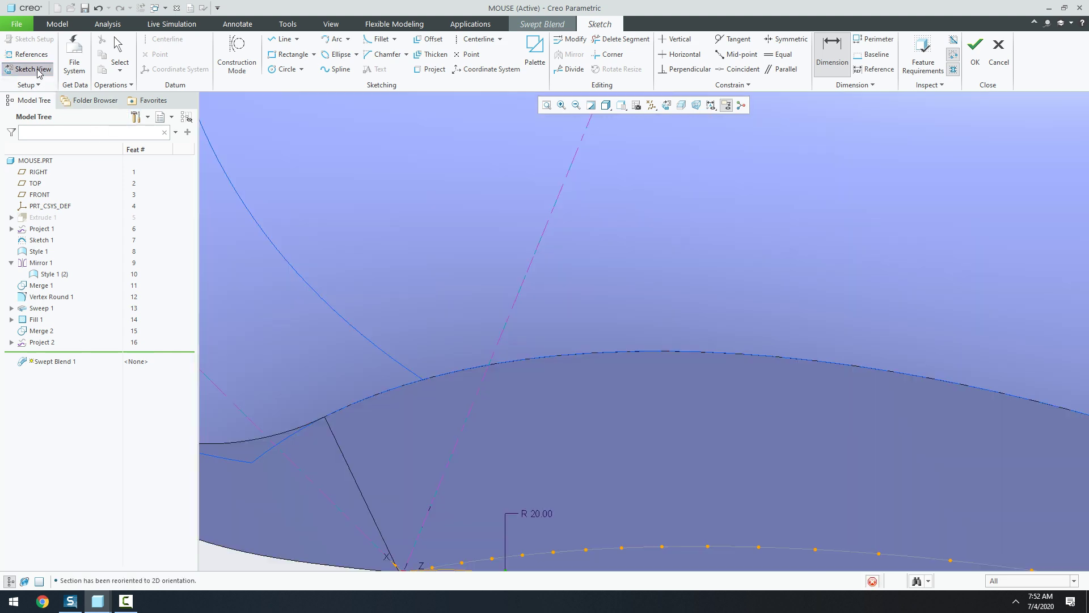
scroll(680, 272, "up", 2)
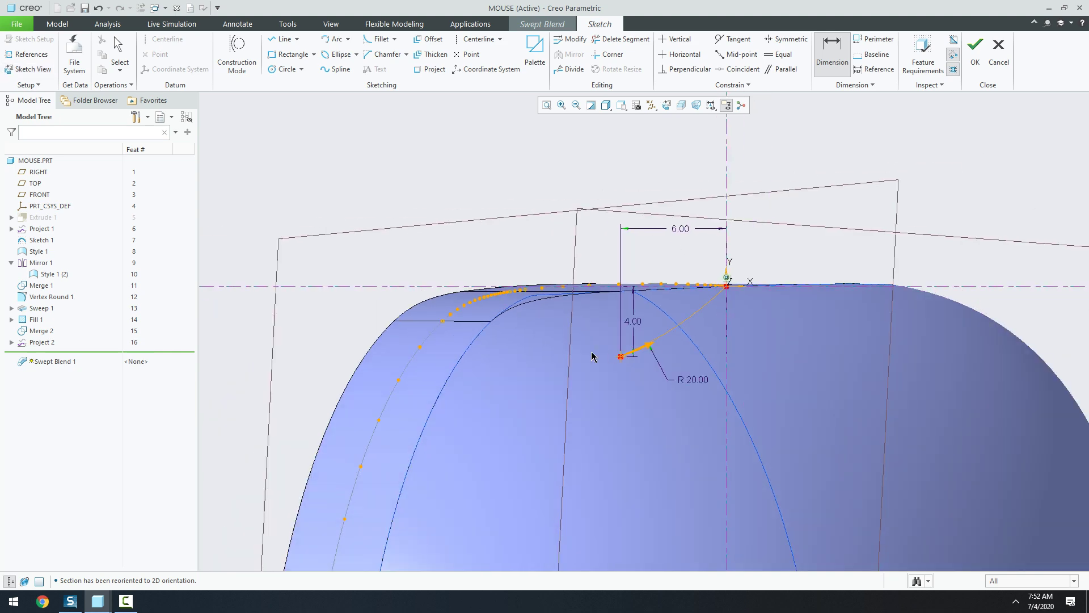
key("ctrl+d")
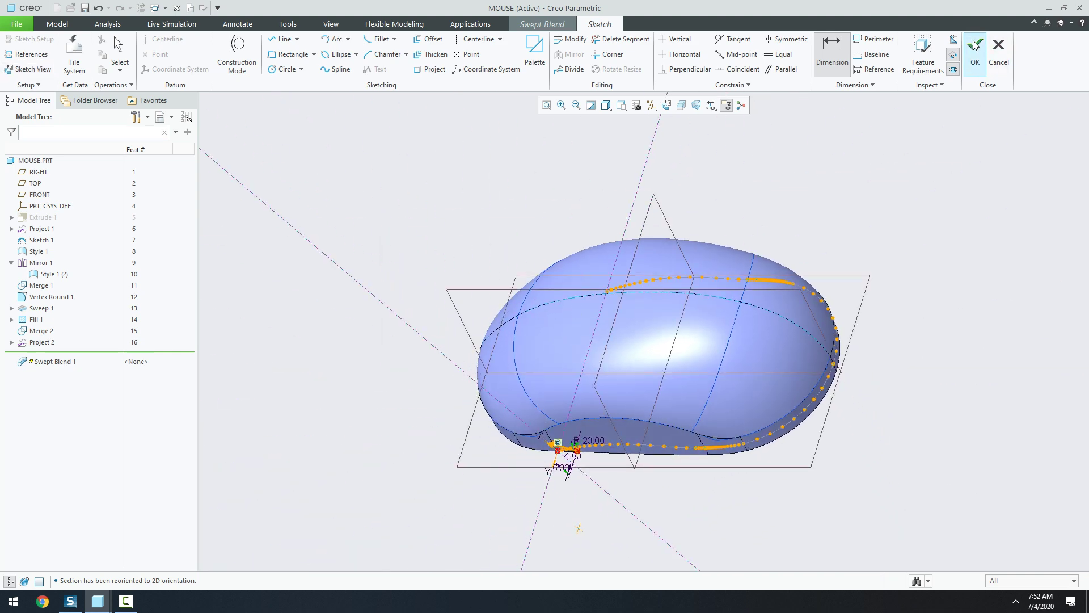
left_click(992, 54)
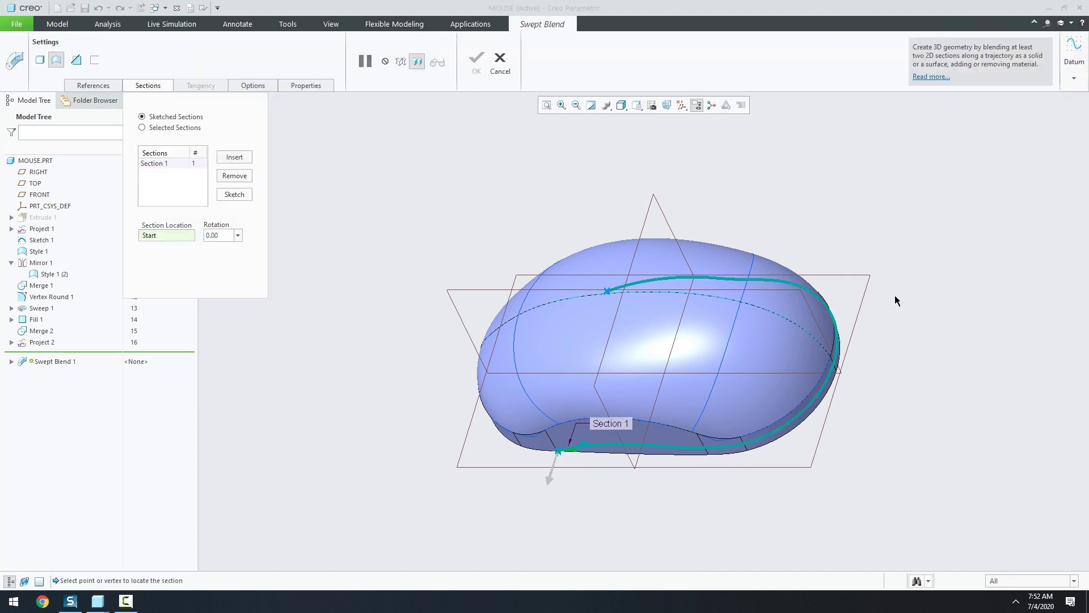
Step: Insert Section 2 at the trajectory's far end and sketch an arc there
scroll(895, 298, "down", 1)
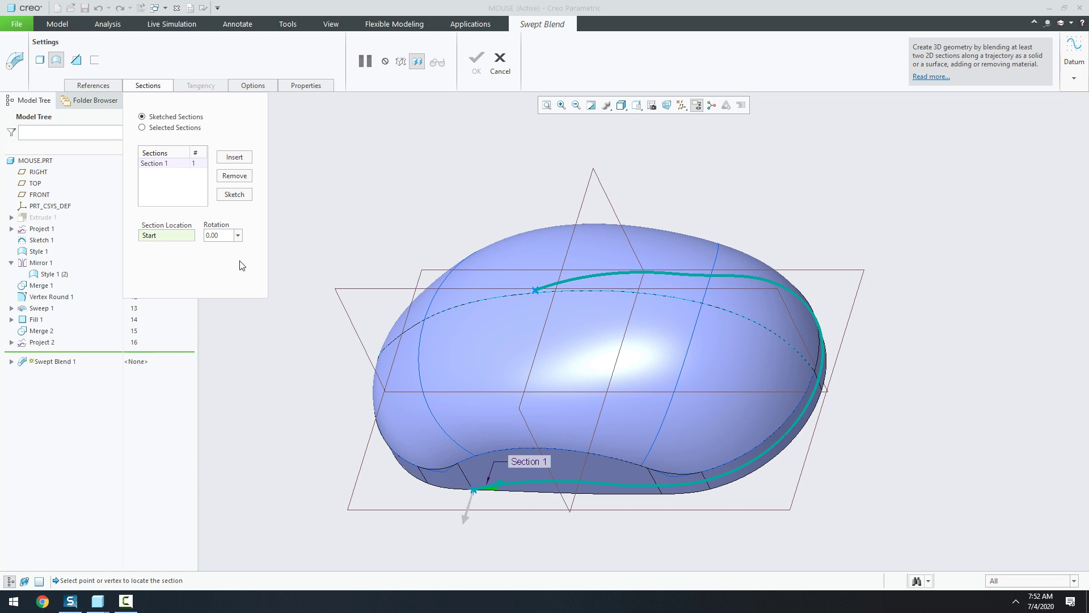
left_click(237, 160)
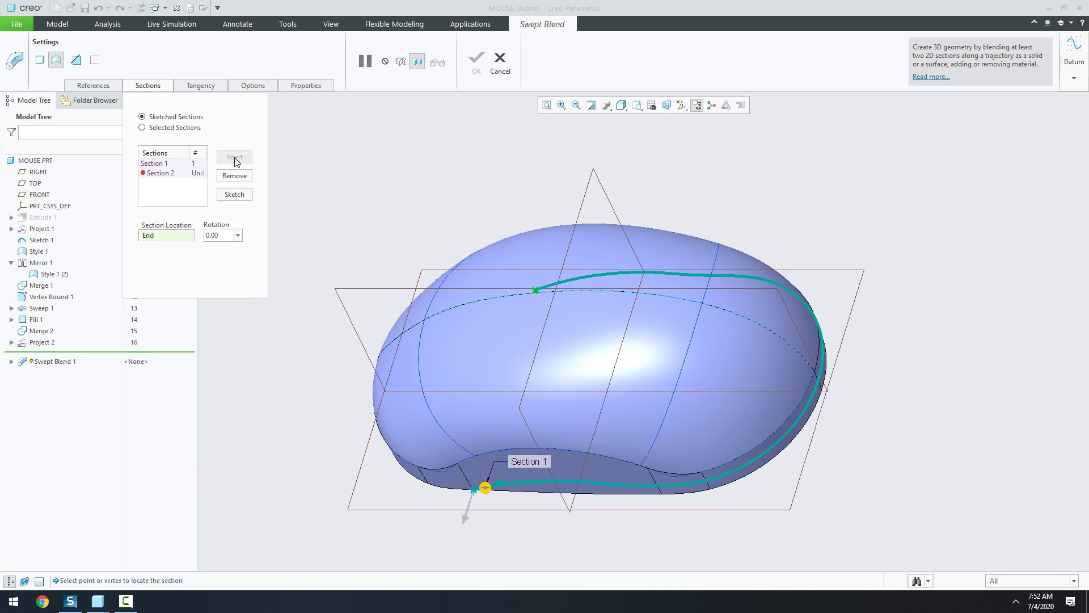
scroll(861, 380, "down", 3)
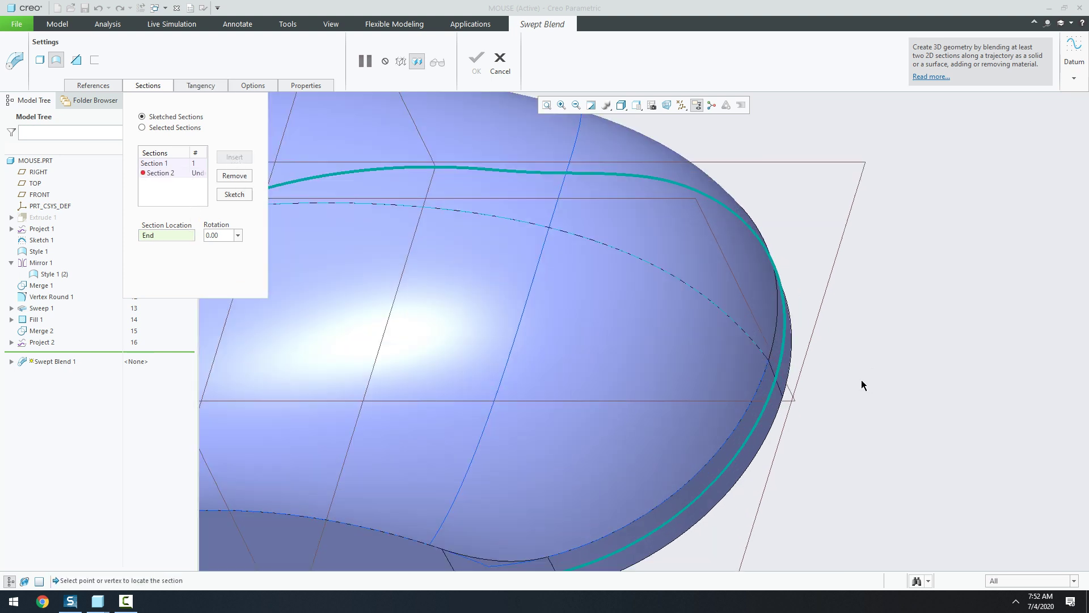
left_click(775, 380)
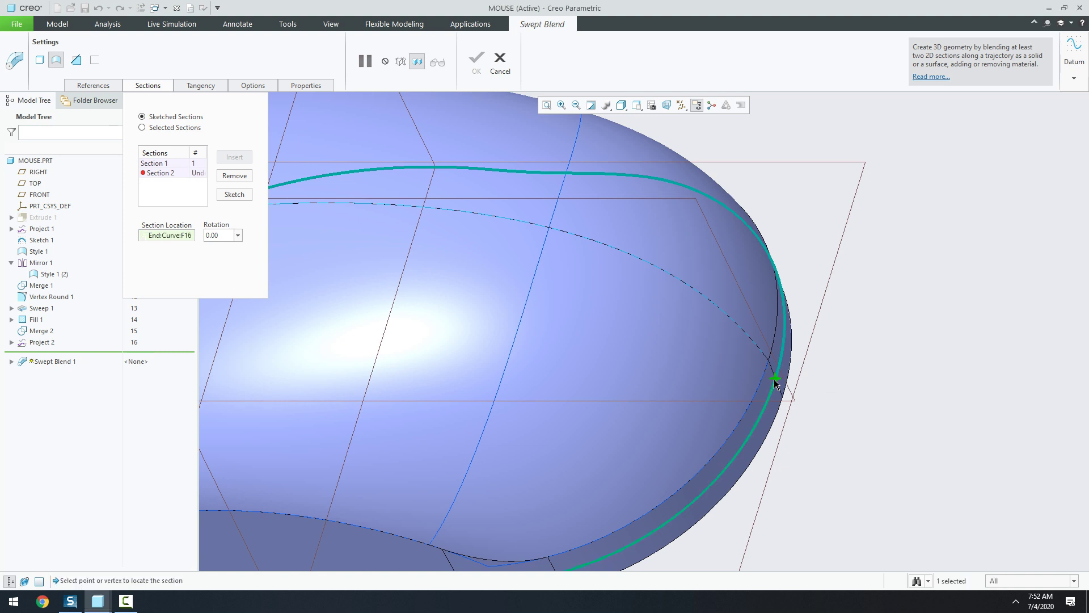
left_click(235, 195)
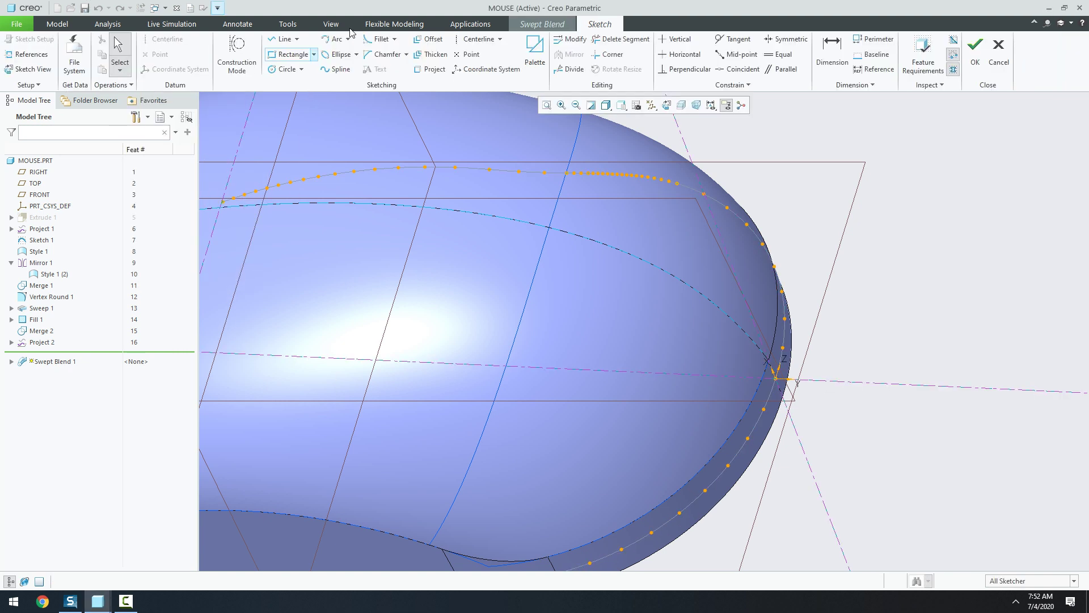
left_click(334, 39)
scroll(773, 462, "down", 2)
scroll(773, 463, "down", 1)
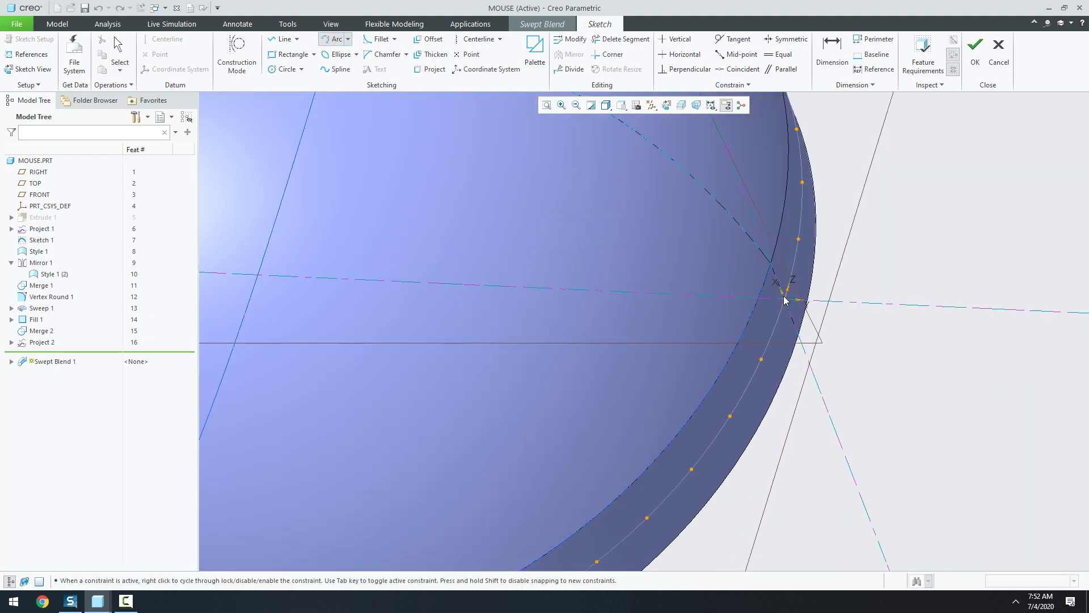
left_click(761, 434)
left_click(759, 379)
middle_click(743, 431)
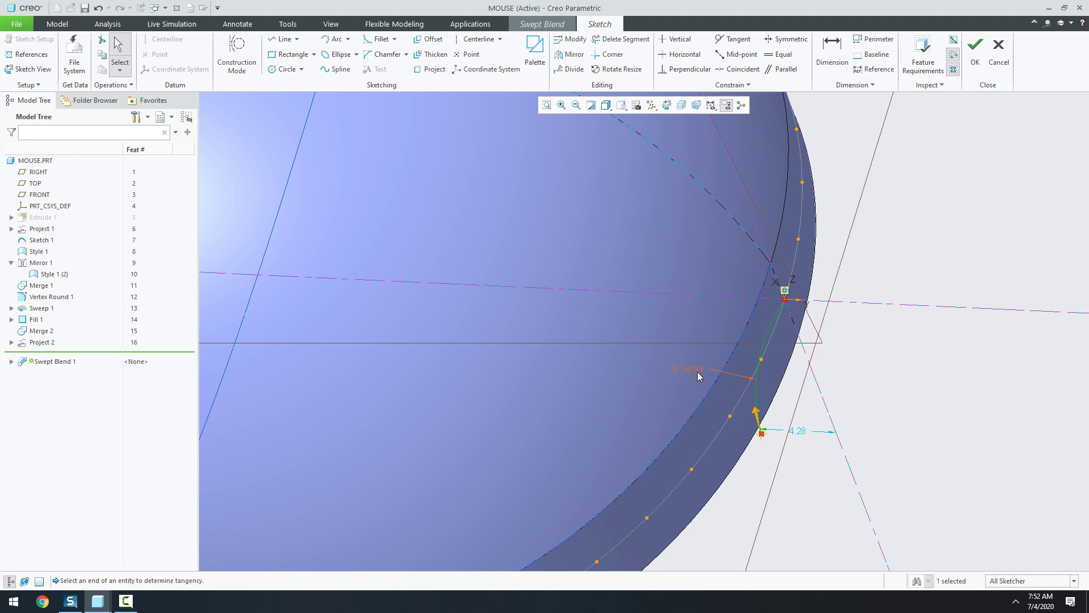
type("10")
key("Return")
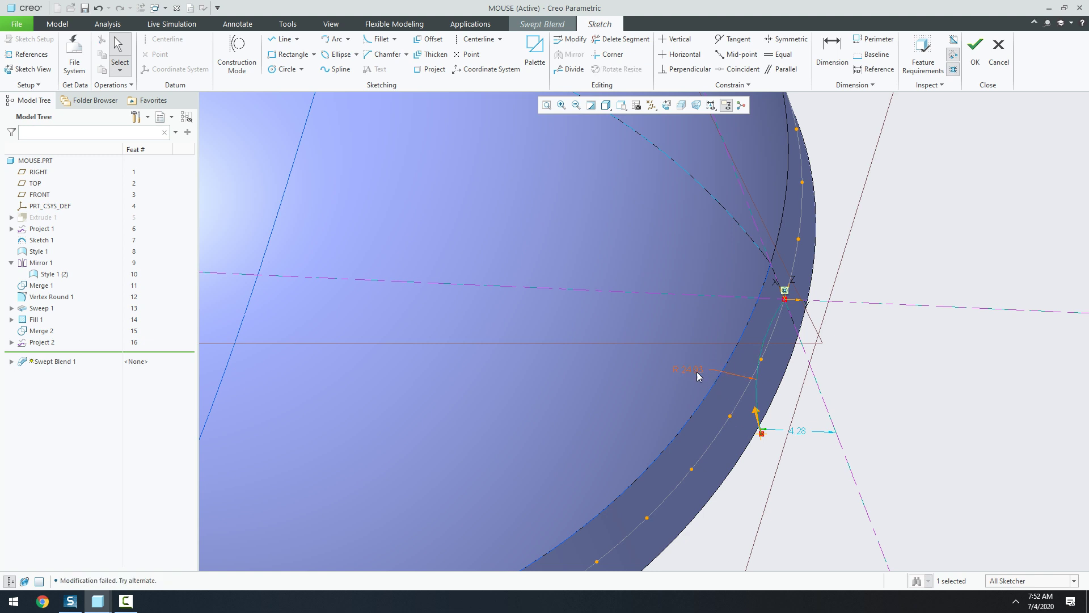
Step: Dimension the arc end 6 from the horizontal reference and 3 from the vertical reference
left_click(832, 56)
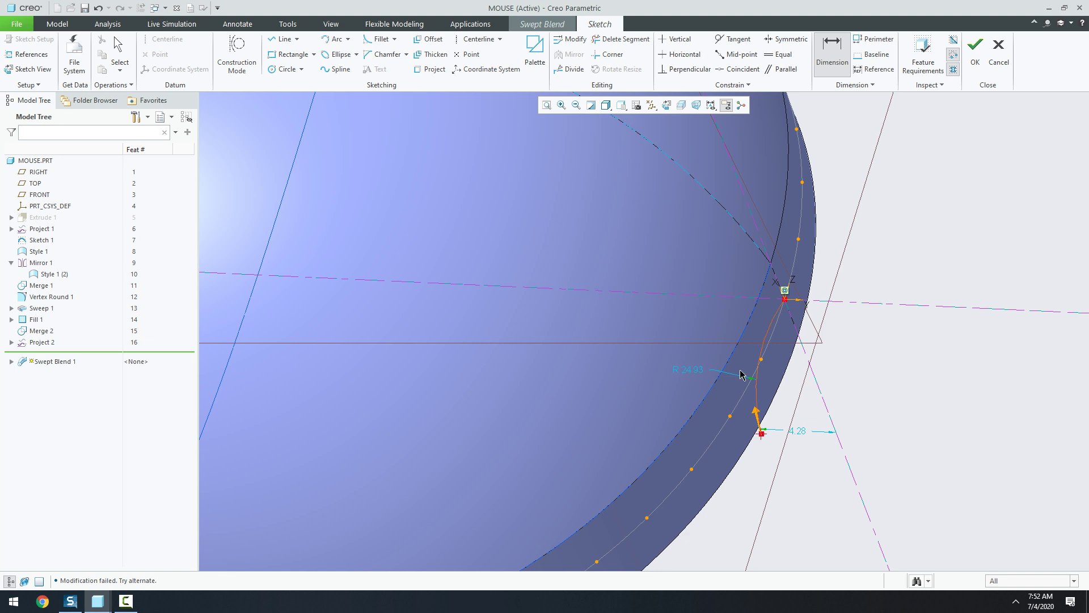
left_click(710, 295)
middle_click(852, 370)
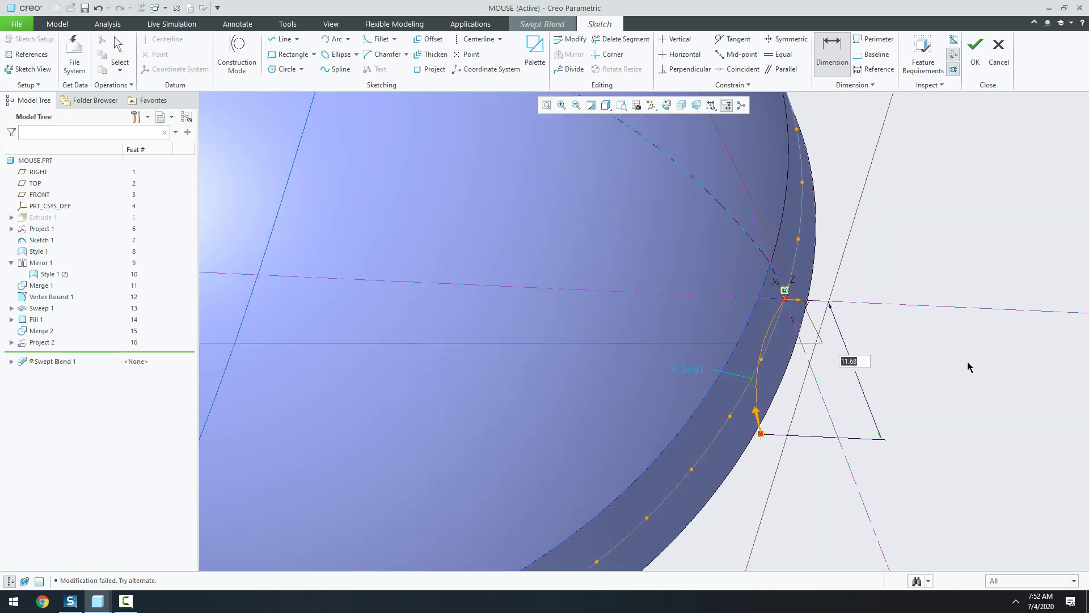
type("6")
key("Return")
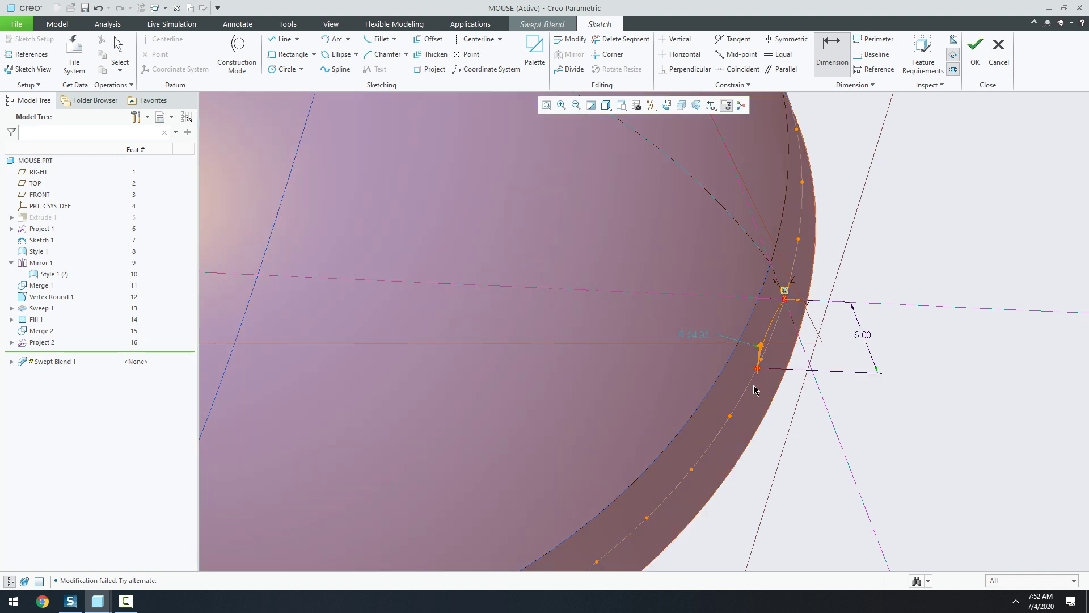
left_click(822, 405)
middle_click(824, 419)
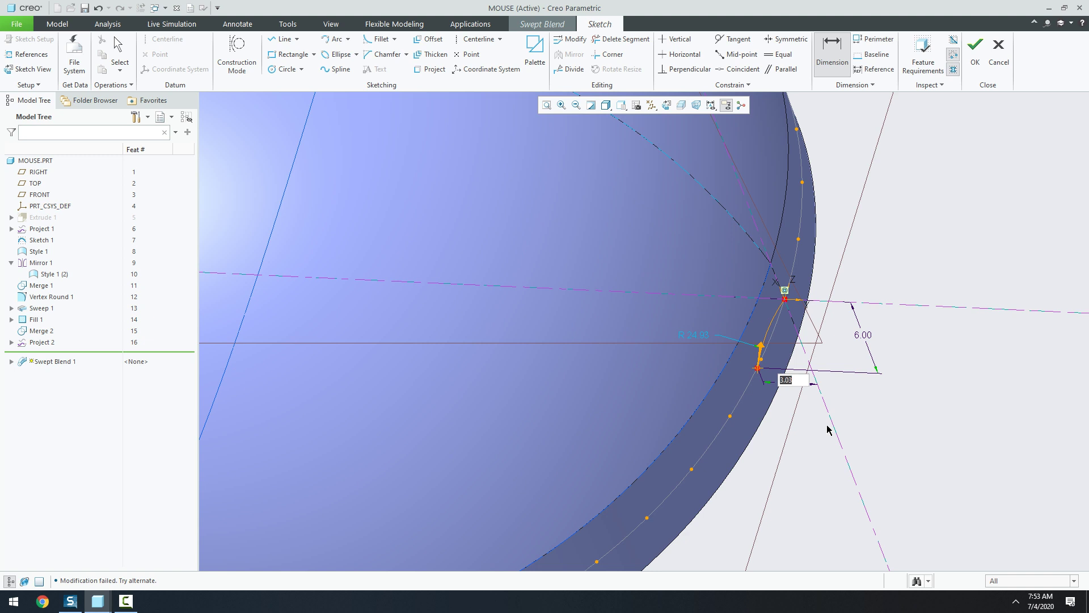
type("3")
key("Return")
Step: Set the Section 2 arc radius to 10 and accept the sketch
double_click(695, 339)
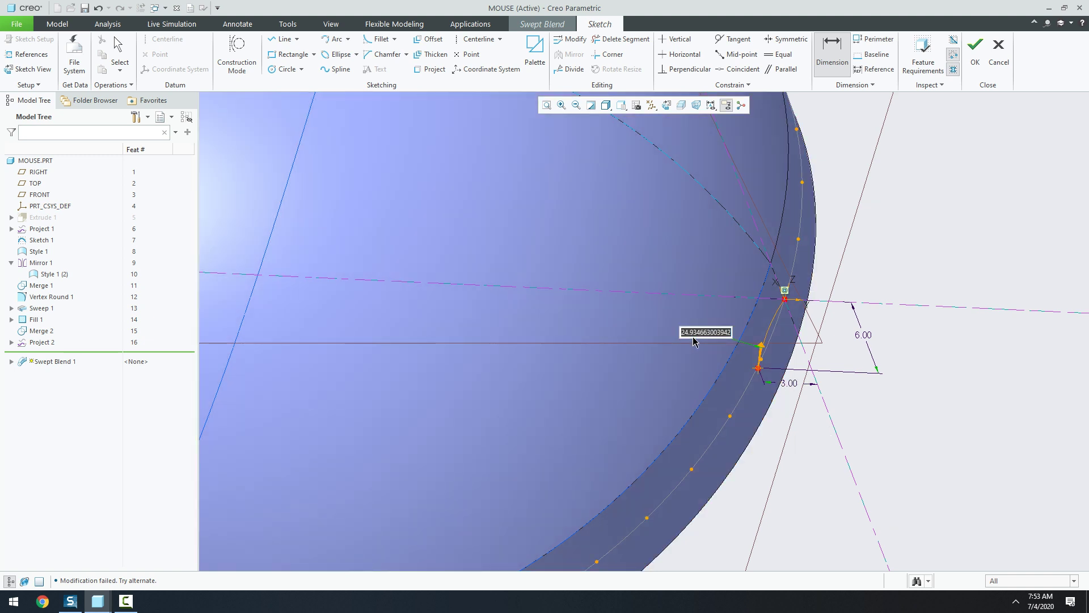
type("10")
key("Return")
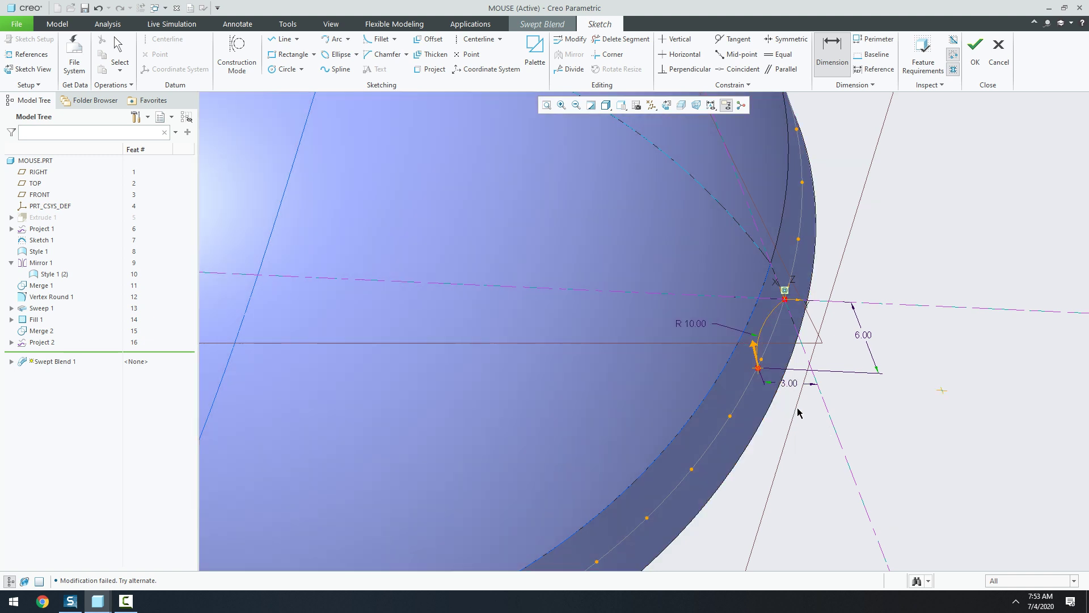
left_click(974, 54)
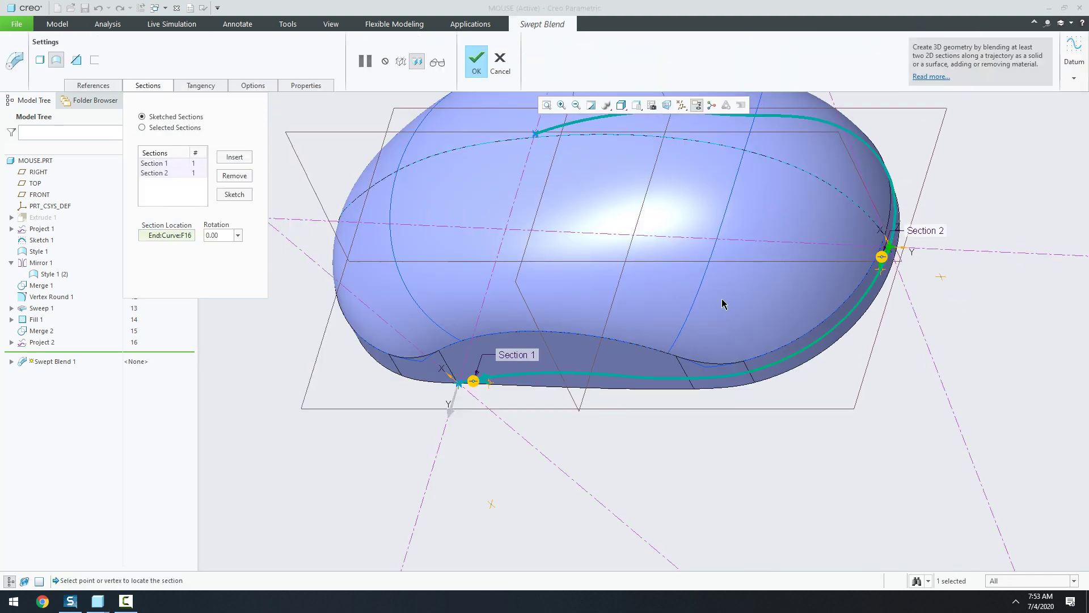
mouse_move(722, 306)
middle_mouse_down()
mouse_move(716, 226)
mouse_move(688, 184)
middle_mouse_up()
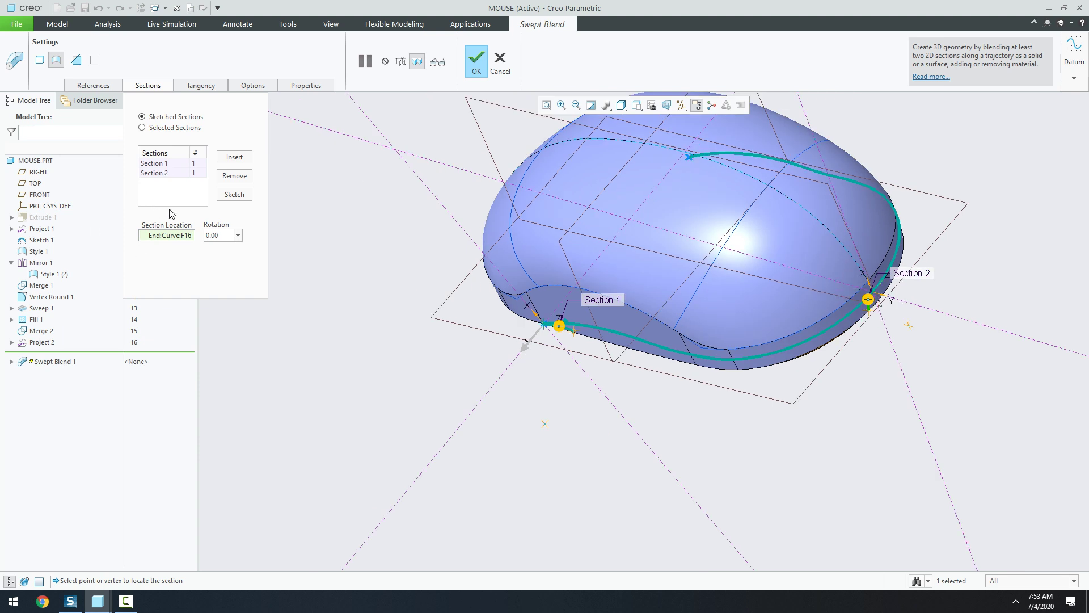
Step: Insert Section 3 and sketch an arc at the trajectory end point
left_click(234, 157)
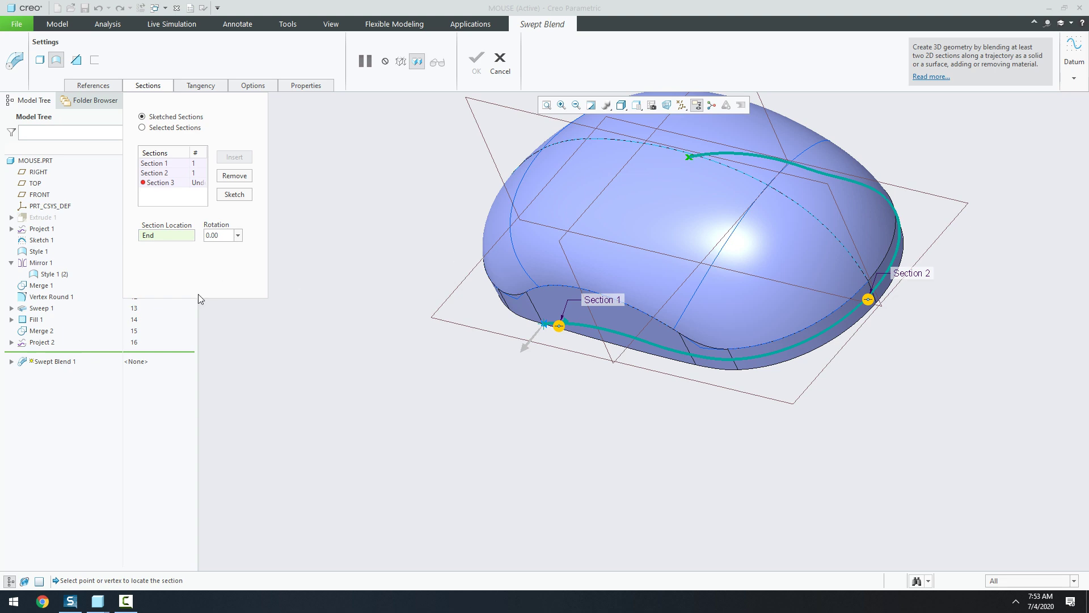
left_click(243, 196)
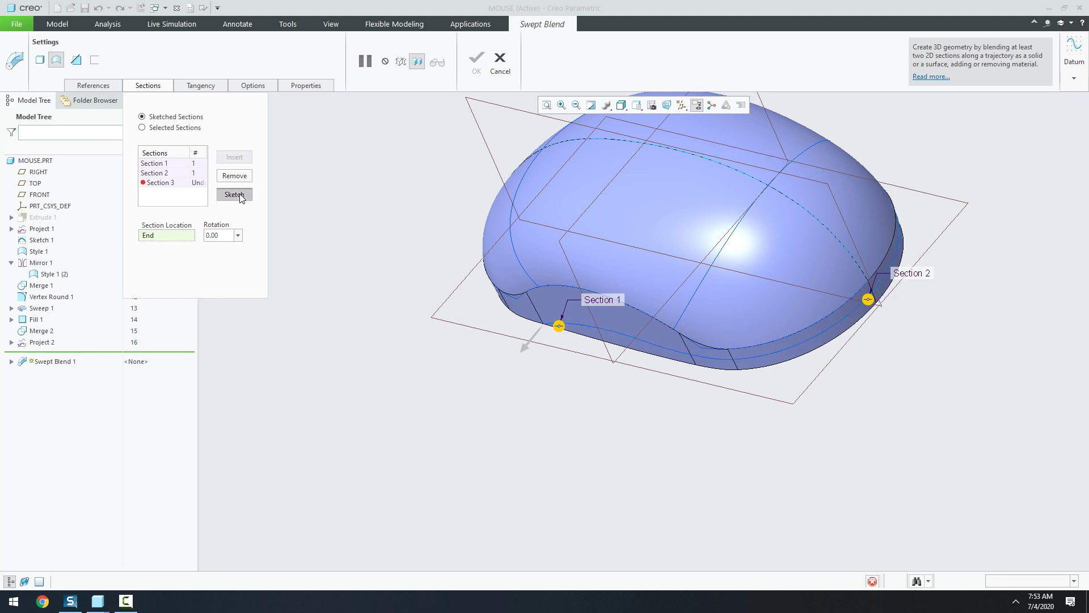
mouse_move(373, 217)
middle_mouse_down()
mouse_move(551, 185)
mouse_move(534, 212)
middle_mouse_up()
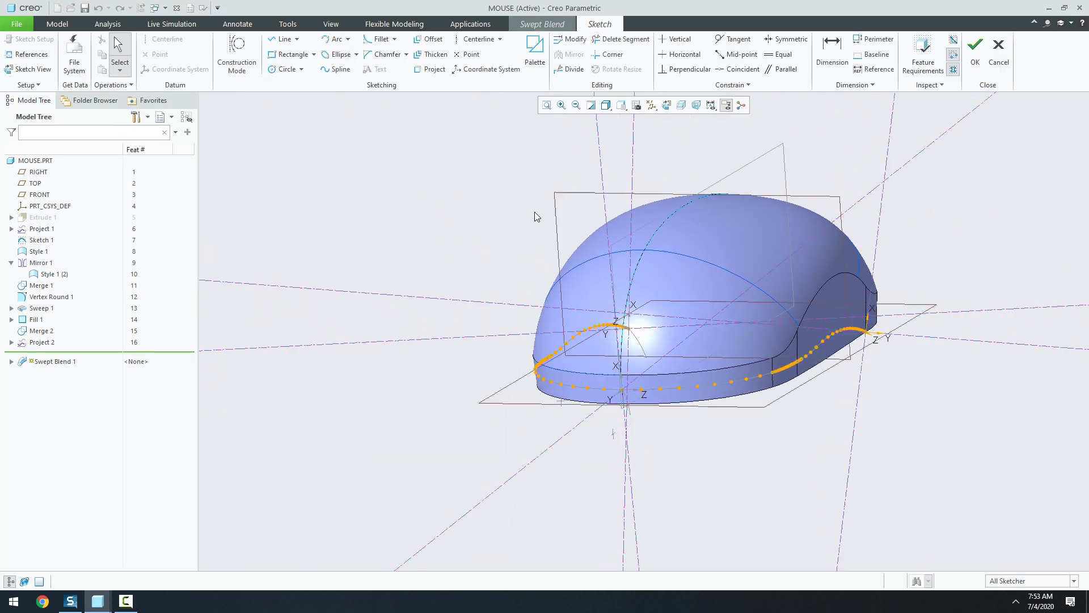
scroll(851, 281, "up", 3)
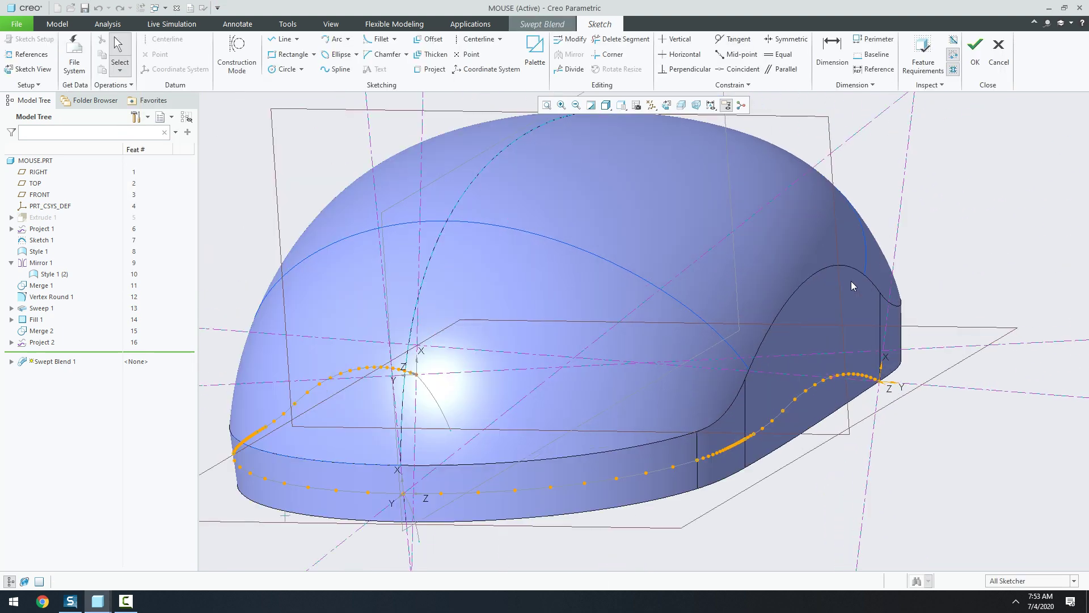
left_click(334, 38)
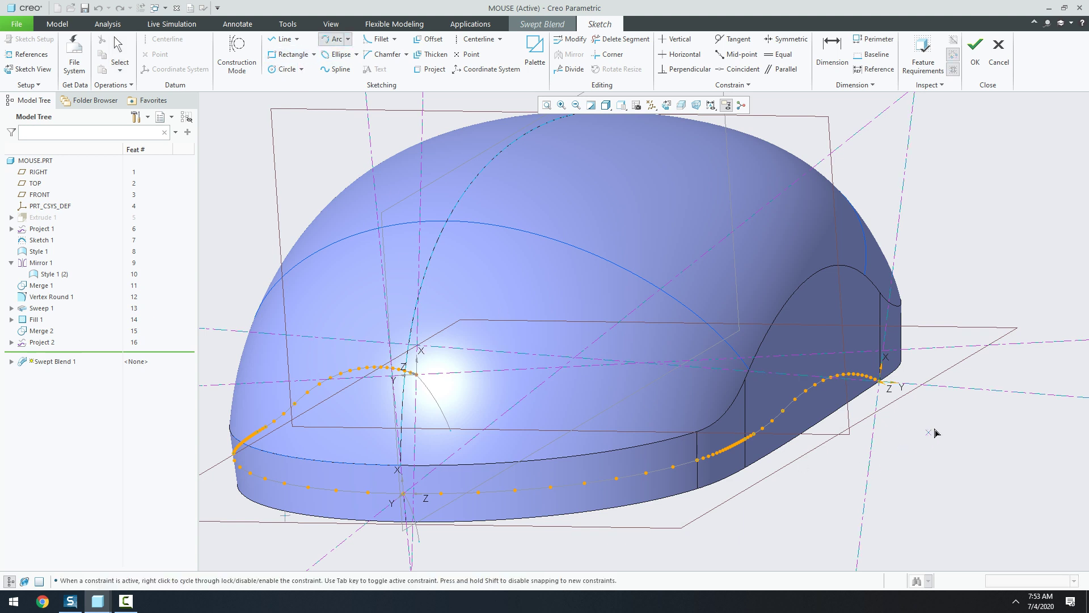
left_click(839, 432)
left_click(848, 408)
middle_click(849, 434)
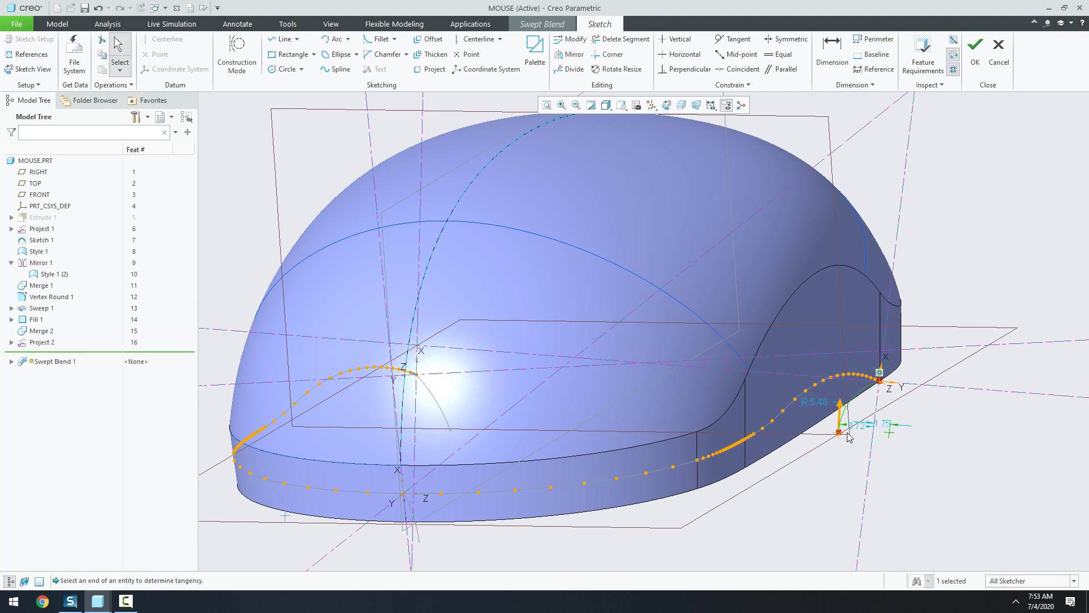
scroll(845, 402, "down", 2)
Step: Set the Section 3 arc radius to 20
double_click(815, 405)
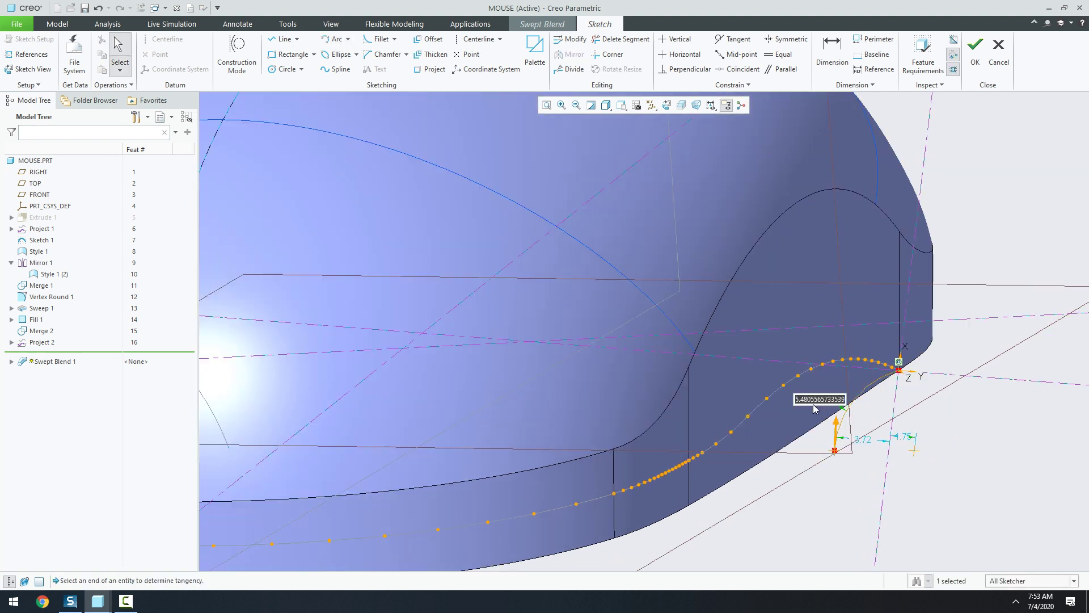
type("20")
key("Return")
scroll(831, 304, "up", 5)
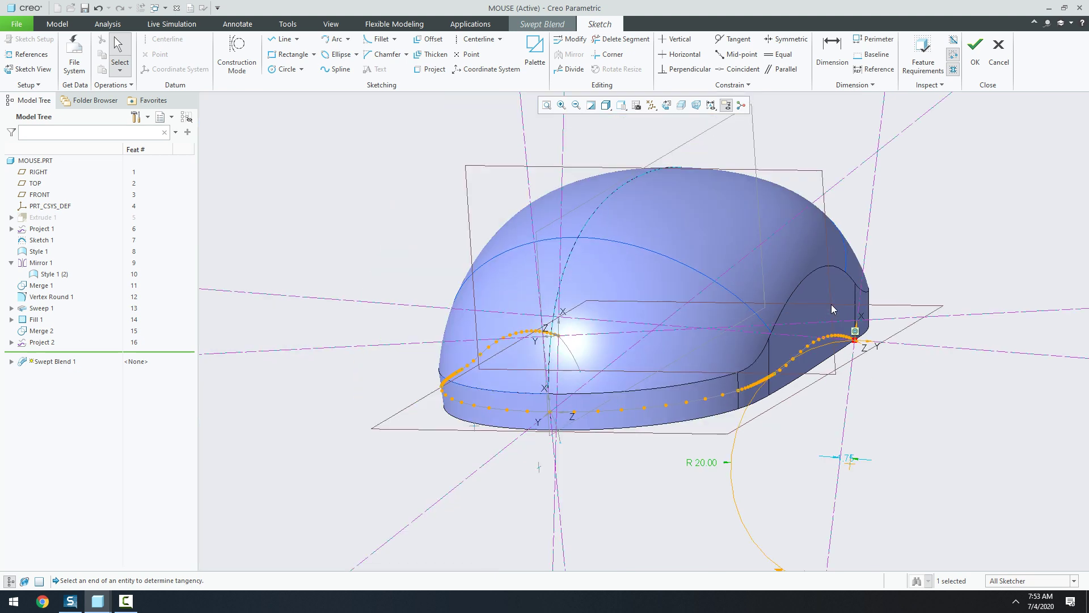
scroll(820, 432, "down", 2)
scroll(822, 454, "down", 2)
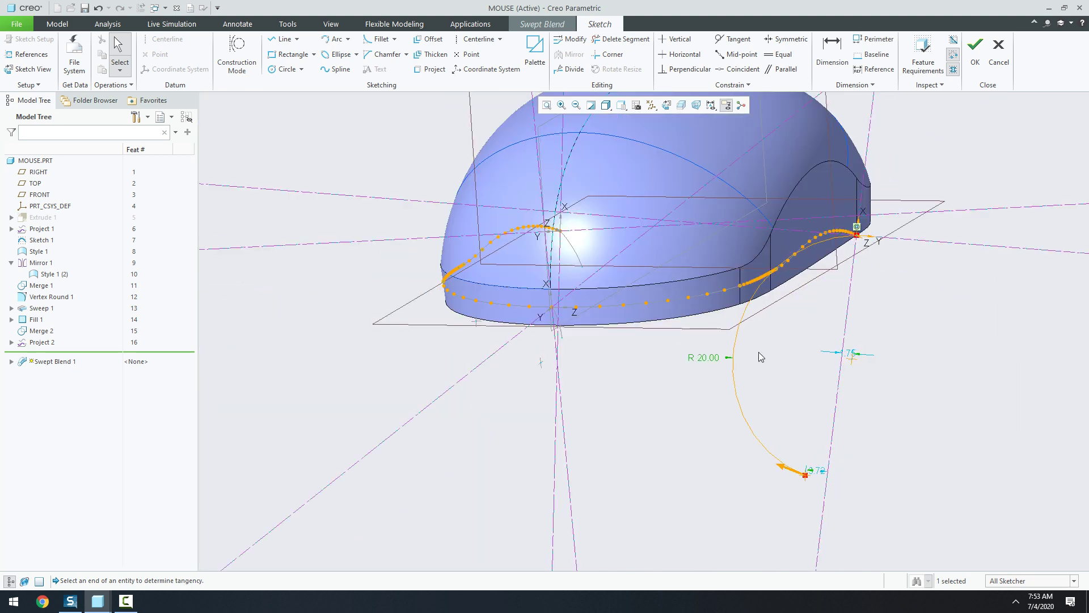
Step: Dimension the arc end offsets to 6 and 4, then accept the Section 3 sketch
left_click(832, 50)
left_click(805, 476)
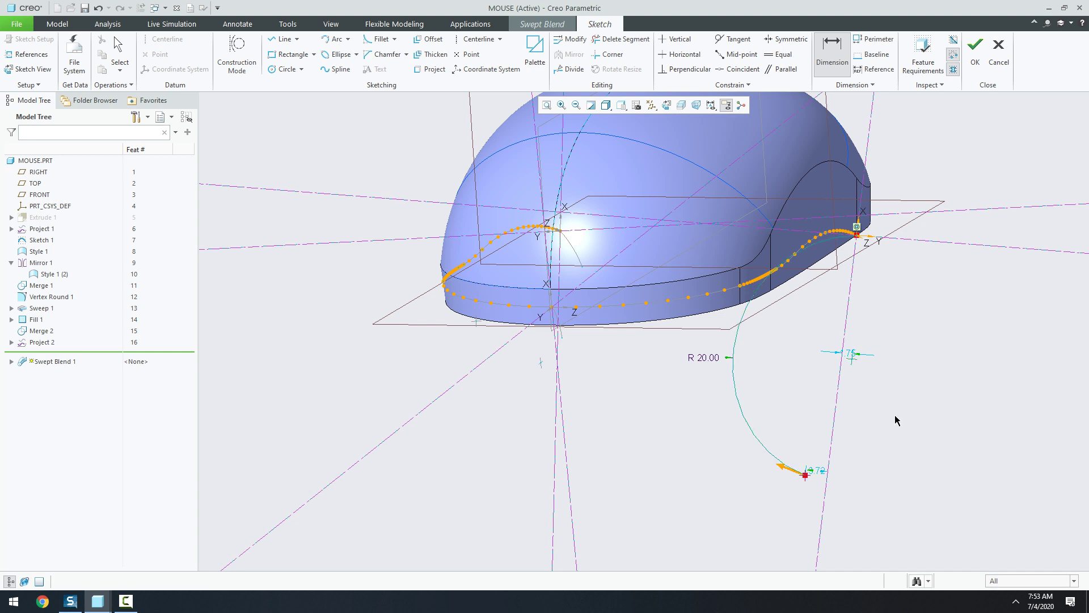
middle_click(910, 344)
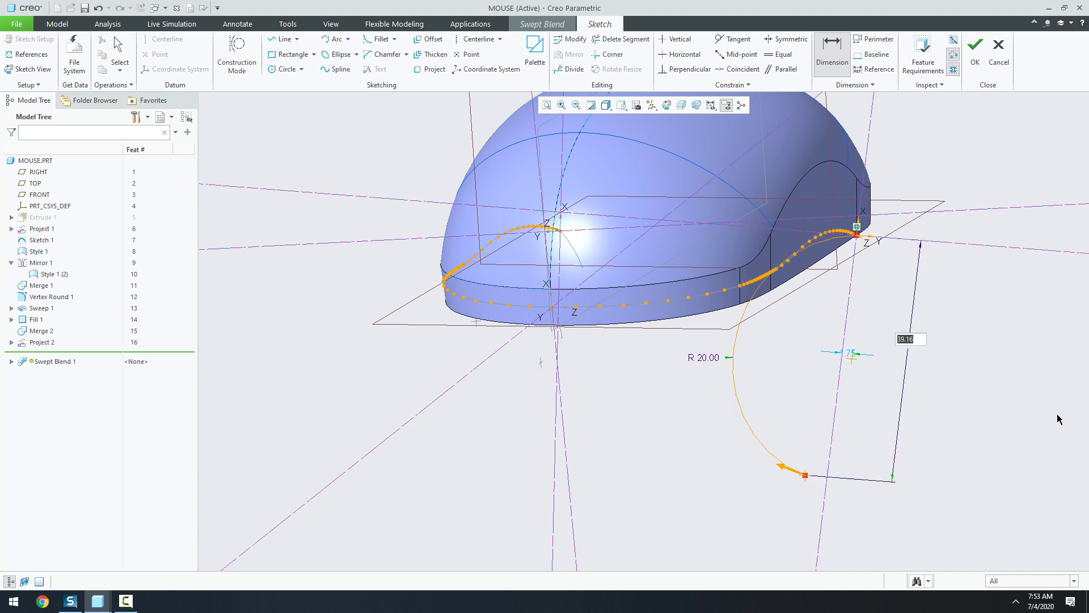
type("6")
key("Return")
scroll(845, 321, "up", 1)
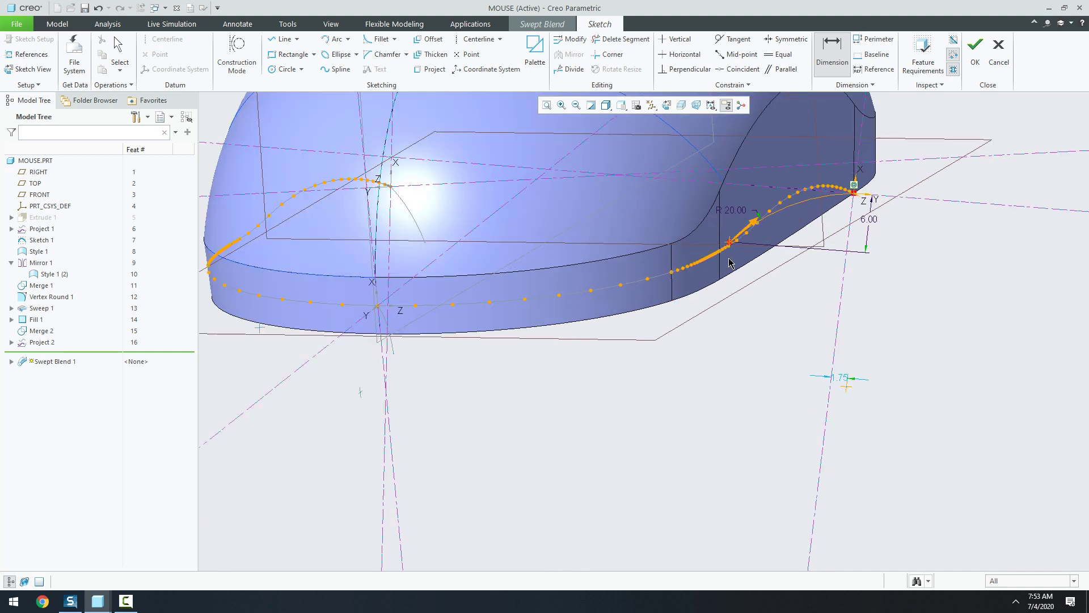
scroll(732, 261, "up", 2)
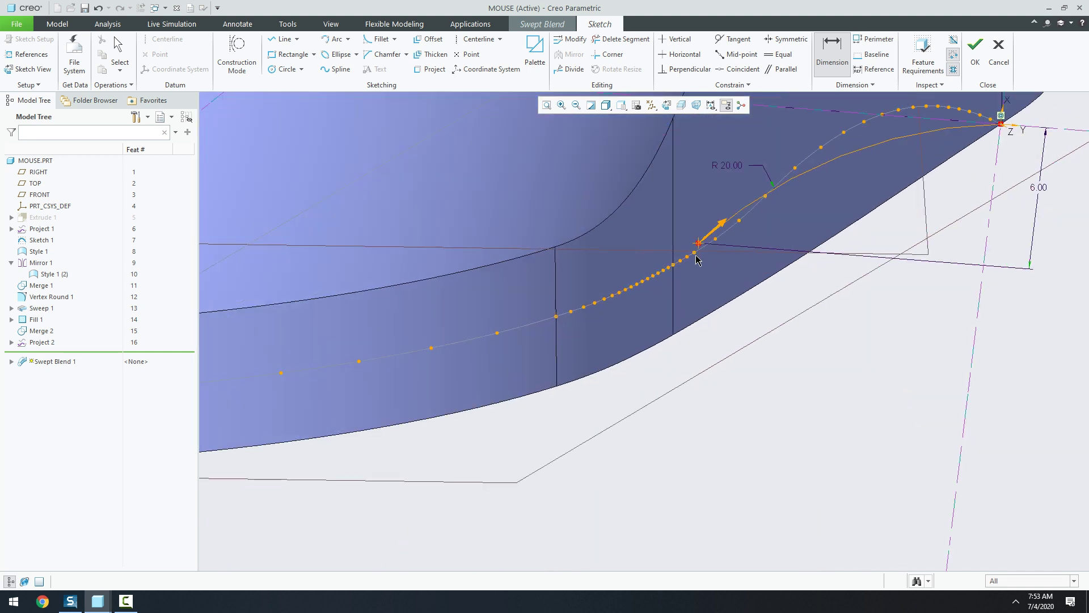
left_click(976, 308)
middle_click(894, 304)
type("4")
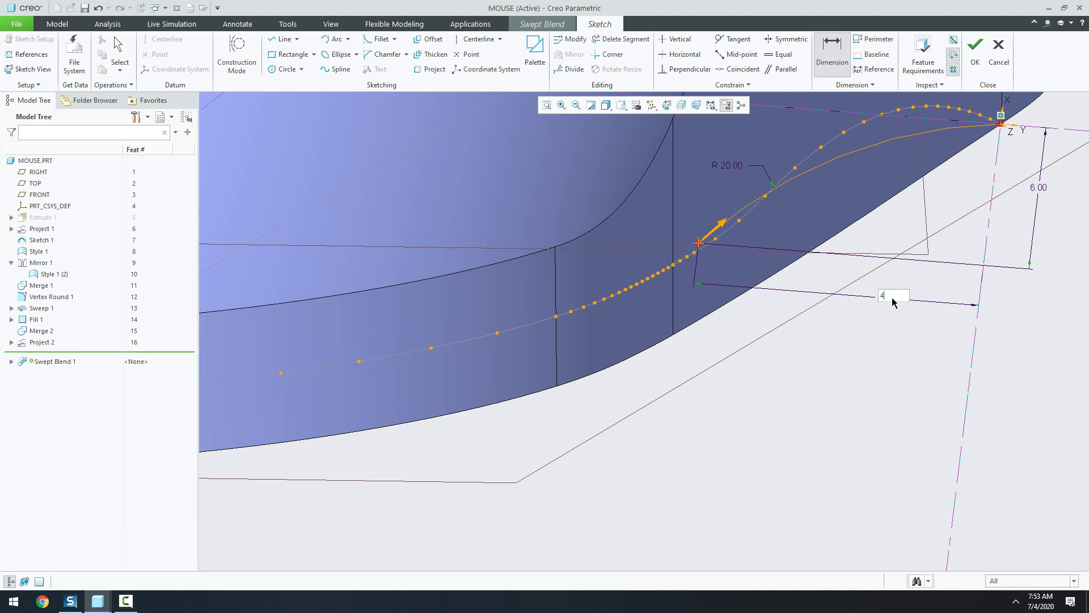
key("Return")
scroll(851, 295, "down", 3)
middle_click_drag(825, 291, 825, 301)
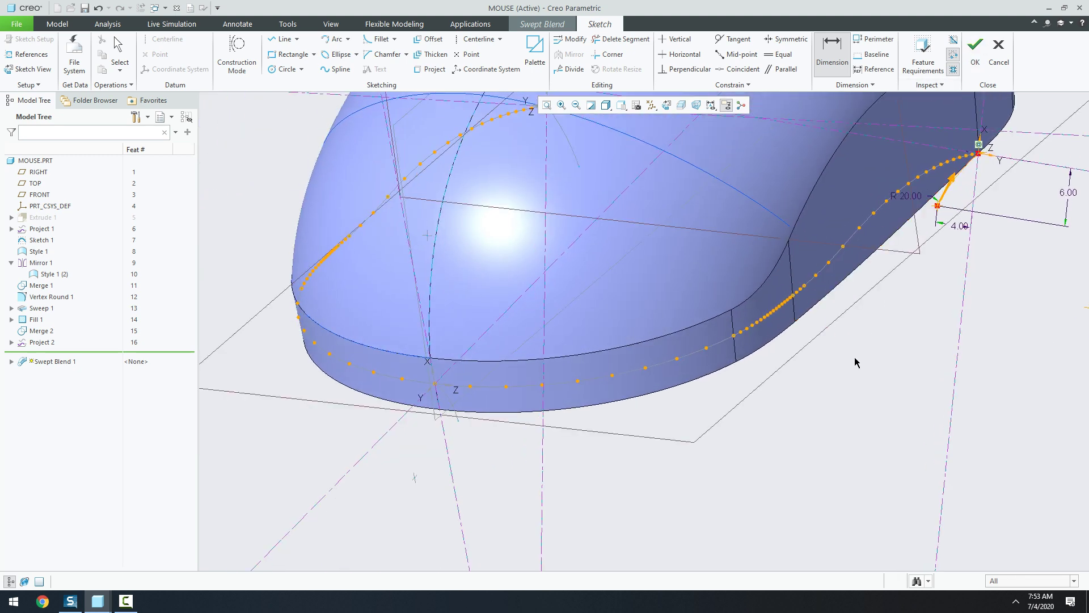
middle_click_drag(841, 369, 967, 107)
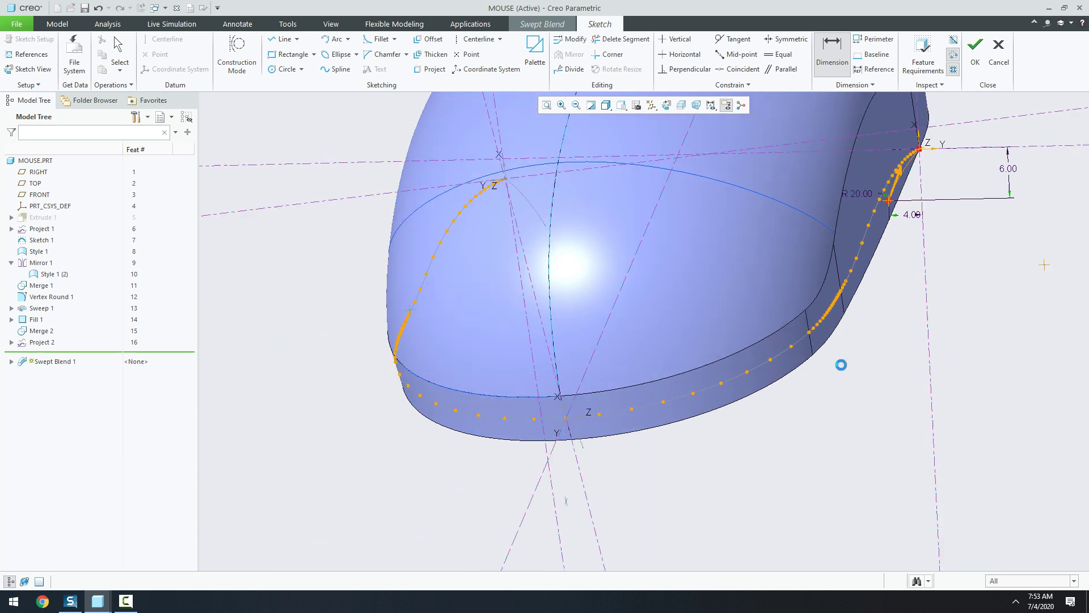
left_click(975, 46)
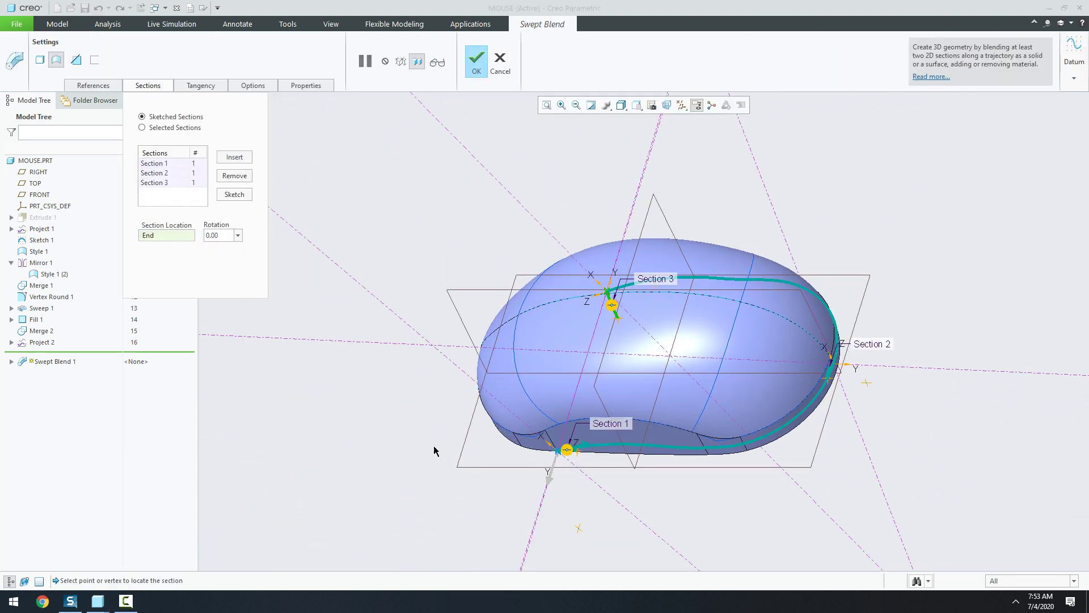
Step: Finish Swept Blend 1 and view the resulting surface from the default orientation
mouse_move(438, 448)
middle_mouse_down()
mouse_move(423, 361)
mouse_move(435, 379)
middle_mouse_up()
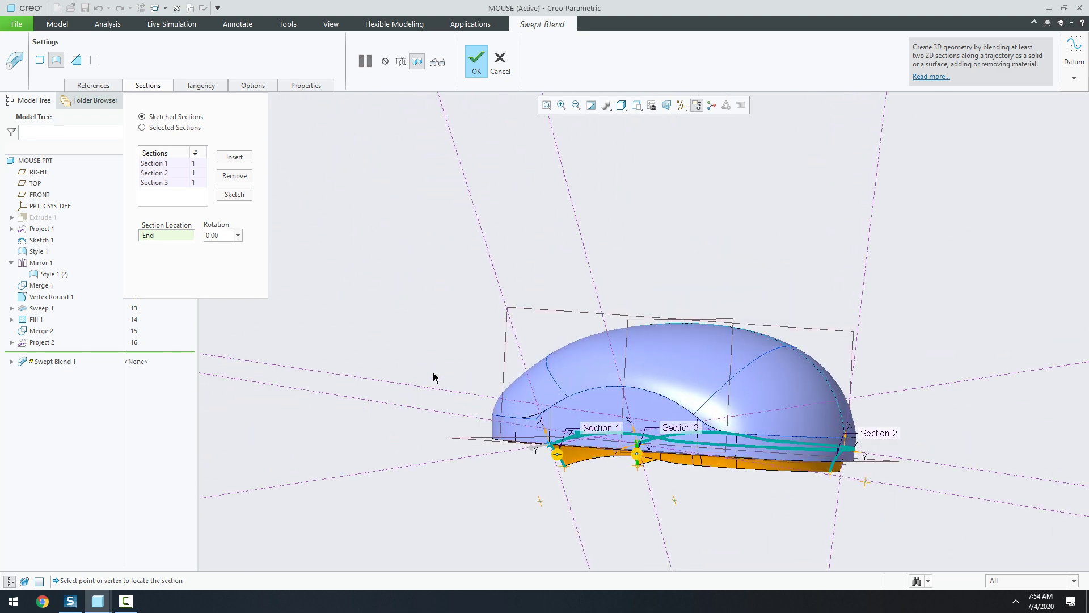
left_click(475, 58)
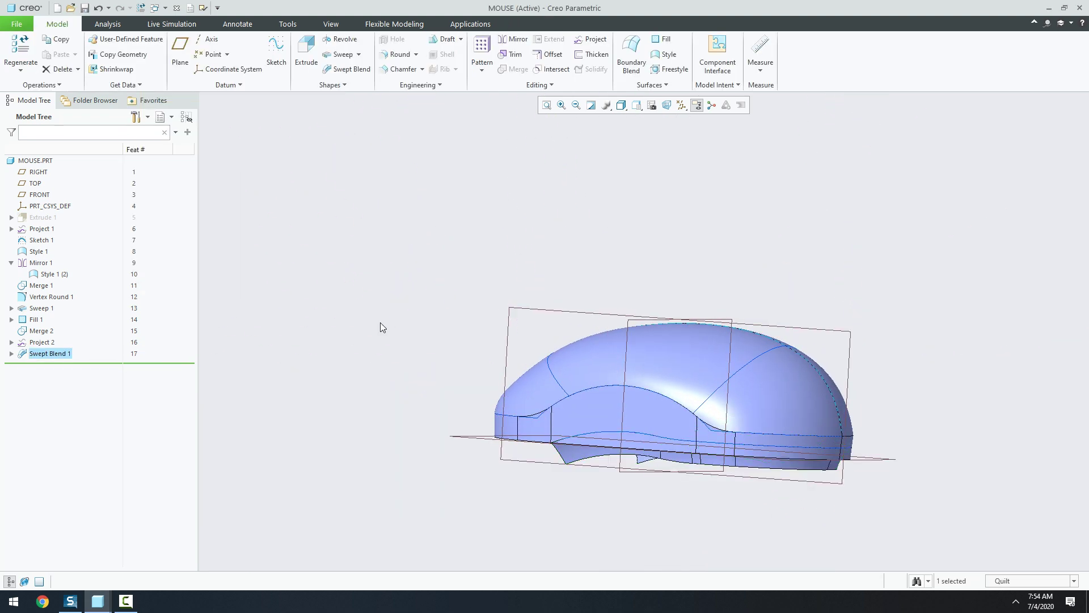
key("ctrl+d")
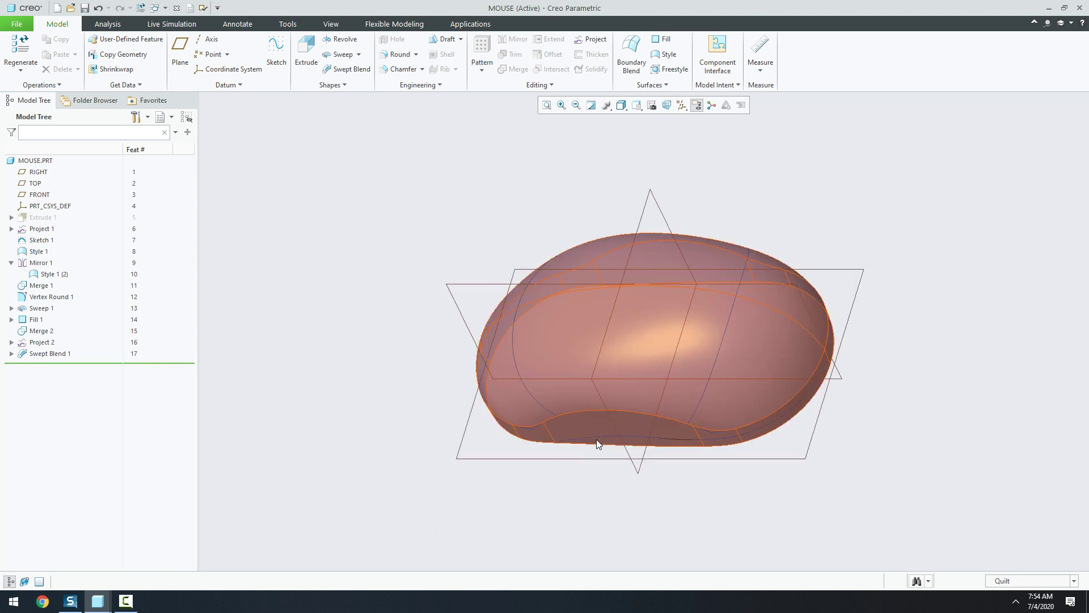
mouse_move(455, 467)
middle_mouse_down()
mouse_move(437, 386)
mouse_move(452, 443)
middle_mouse_up()
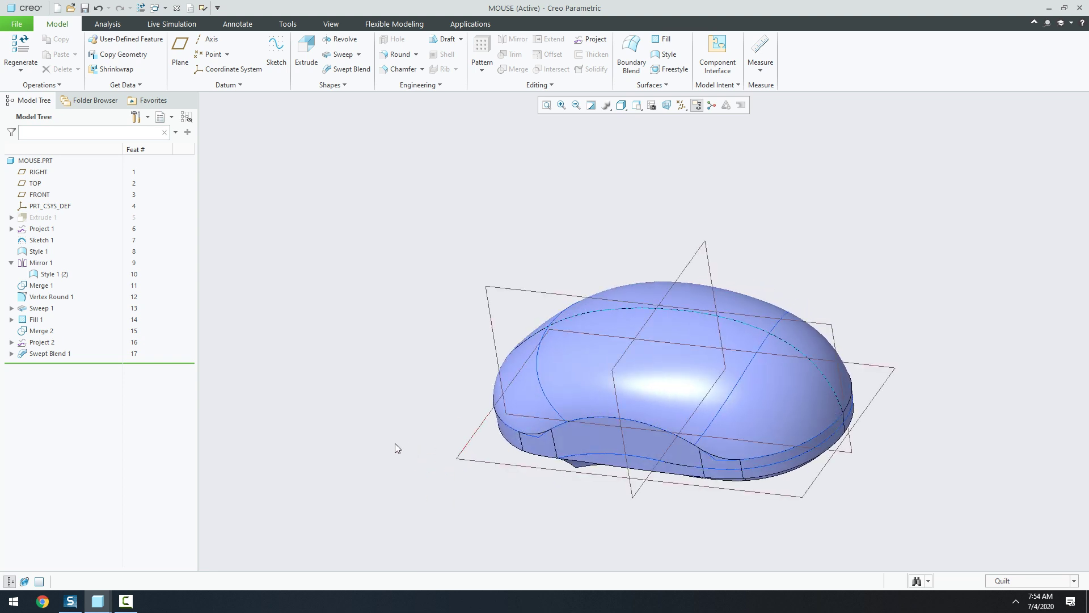
Step: Merge the mouse body quilt with Swept Blend 1, adjusting the merge side options, into Merge 3
left_click(580, 373)
scroll(531, 452, "down", 3)
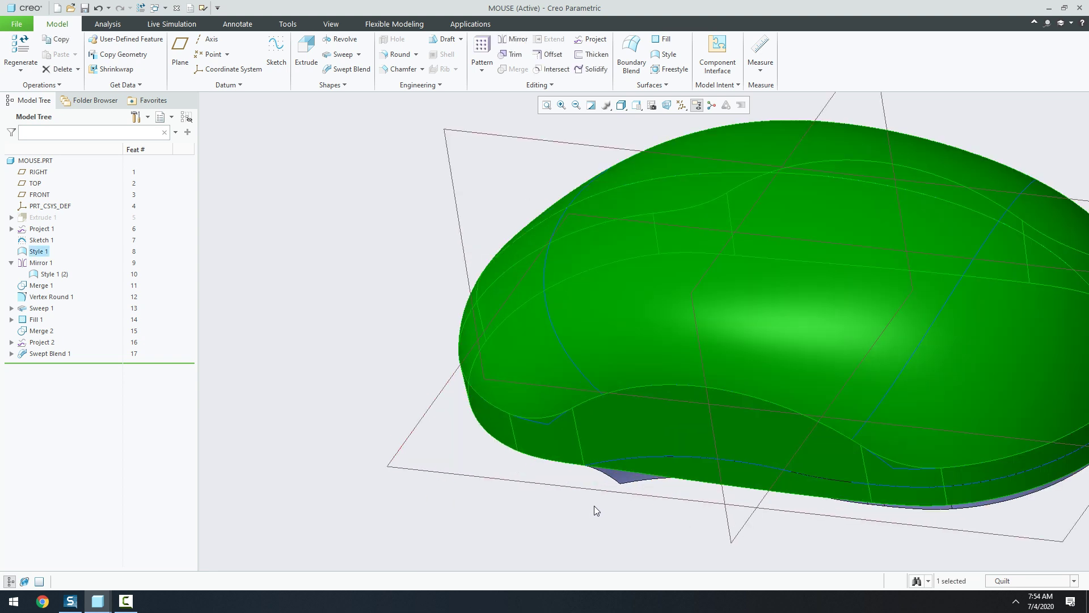
left_click(629, 474, "ctrl")
left_click(514, 69)
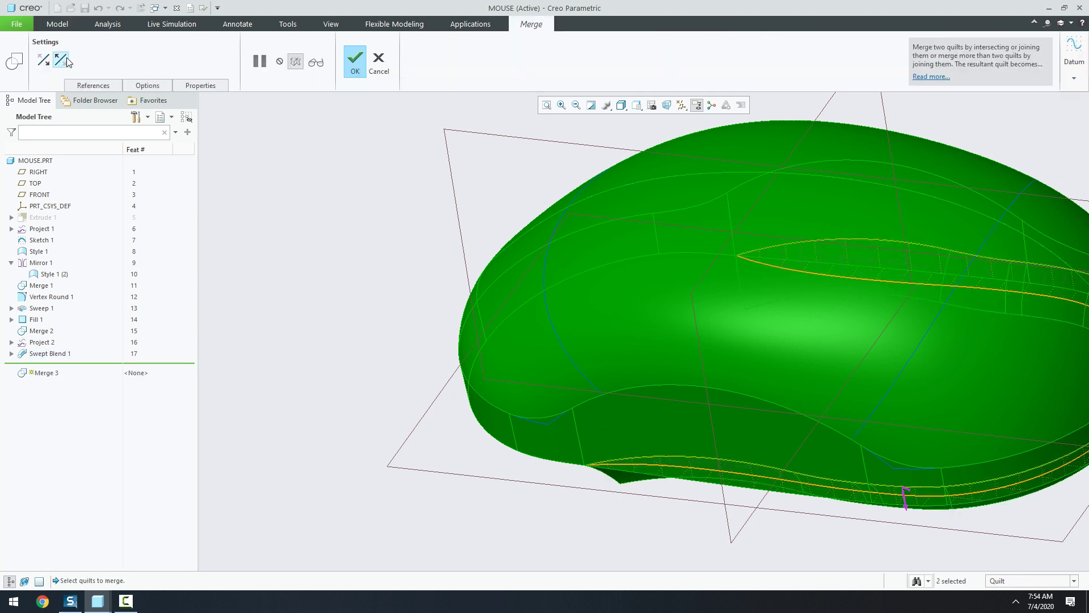
left_click(62, 61)
left_click(45, 59)
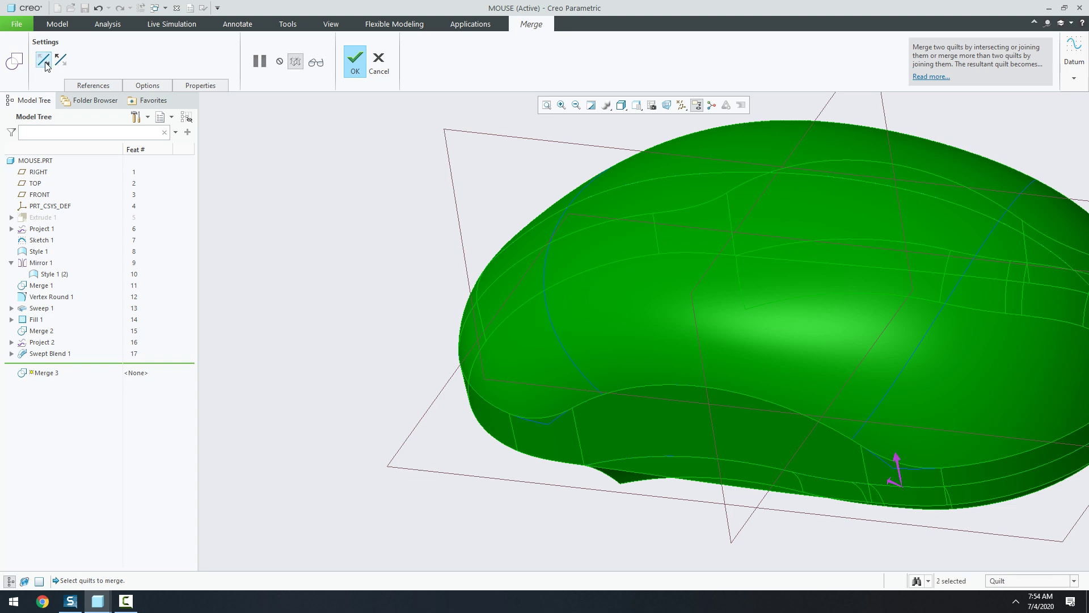
left_click(59, 63)
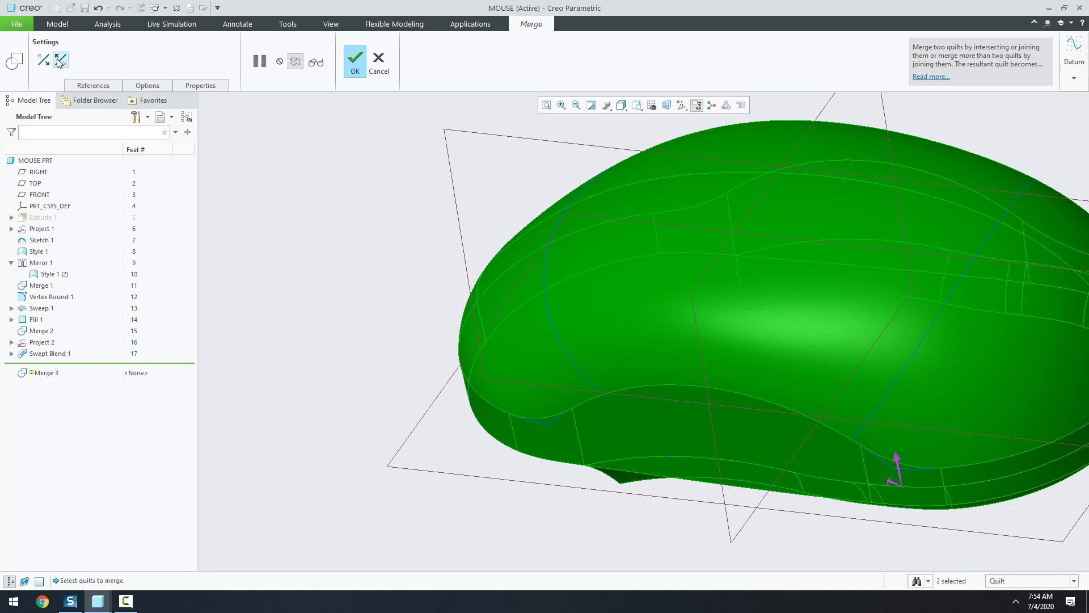
left_click(345, 52)
mouse_move(345, 220)
middle_mouse_down()
mouse_move(366, 173)
mouse_move(351, 176)
middle_mouse_up()
key("ctrl+d")
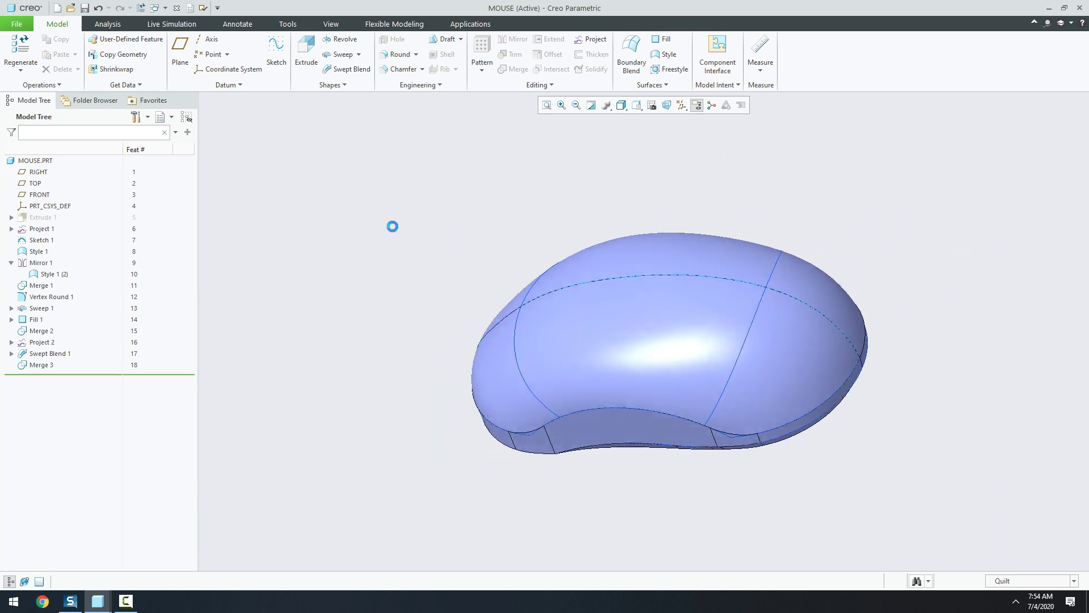
Step: Hide datum planes and round the mouse's lower front edge with radius 2
left_click(681, 105)
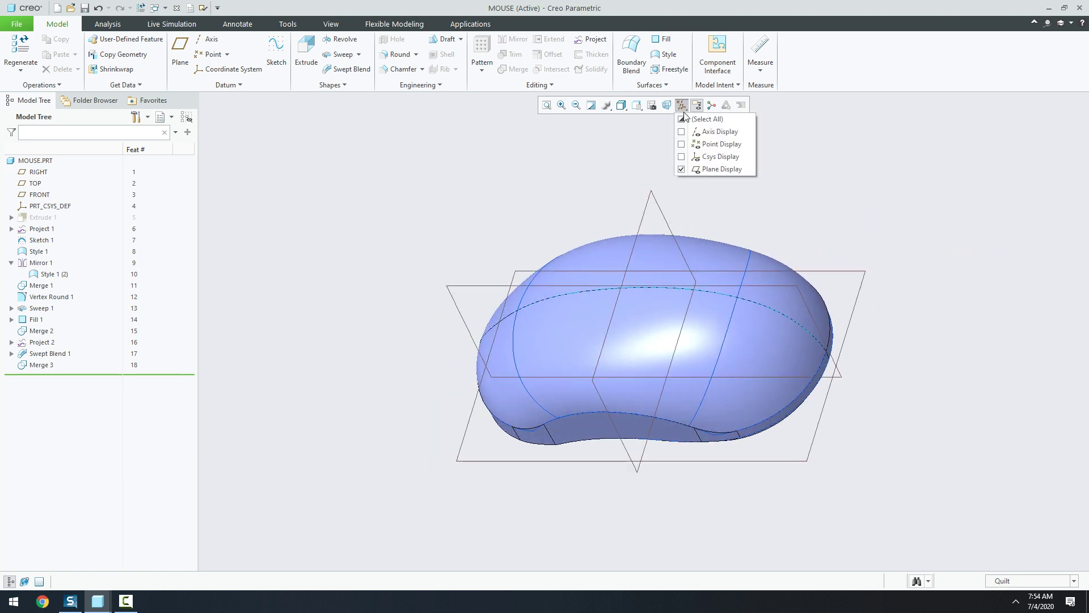
left_click(680, 169)
mouse_move(532, 528)
middle_mouse_down()
mouse_move(588, 417)
mouse_move(596, 448)
middle_mouse_up()
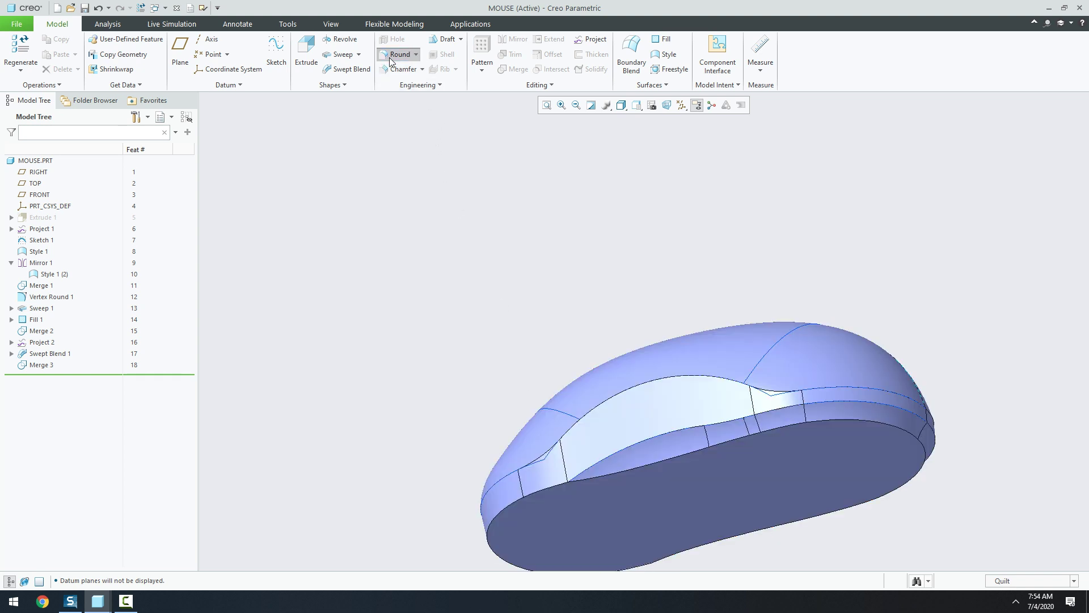
left_click(397, 54)
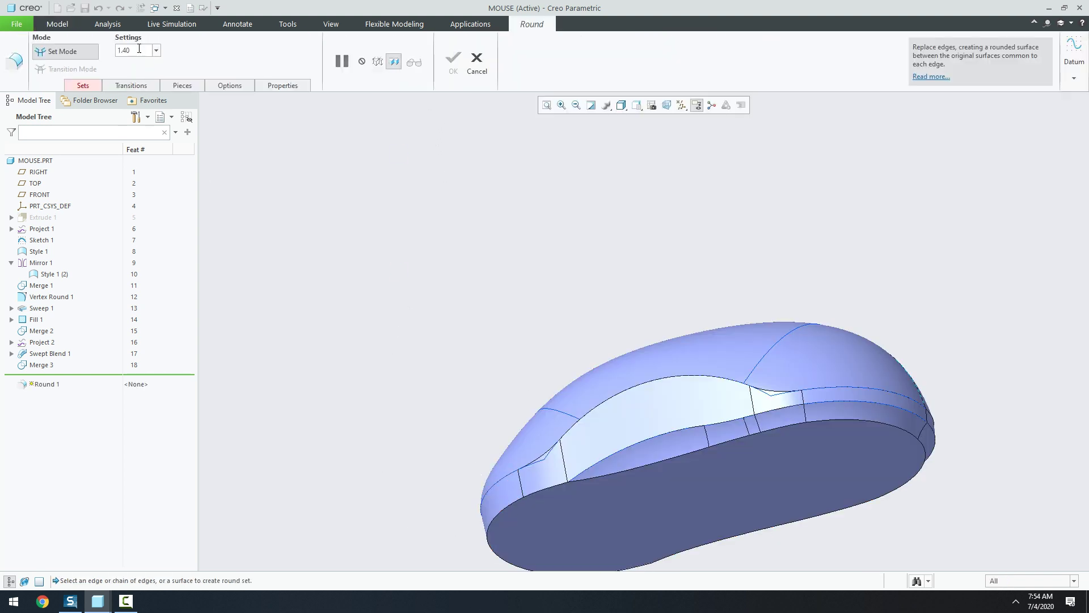
type("2")
left_click(493, 527)
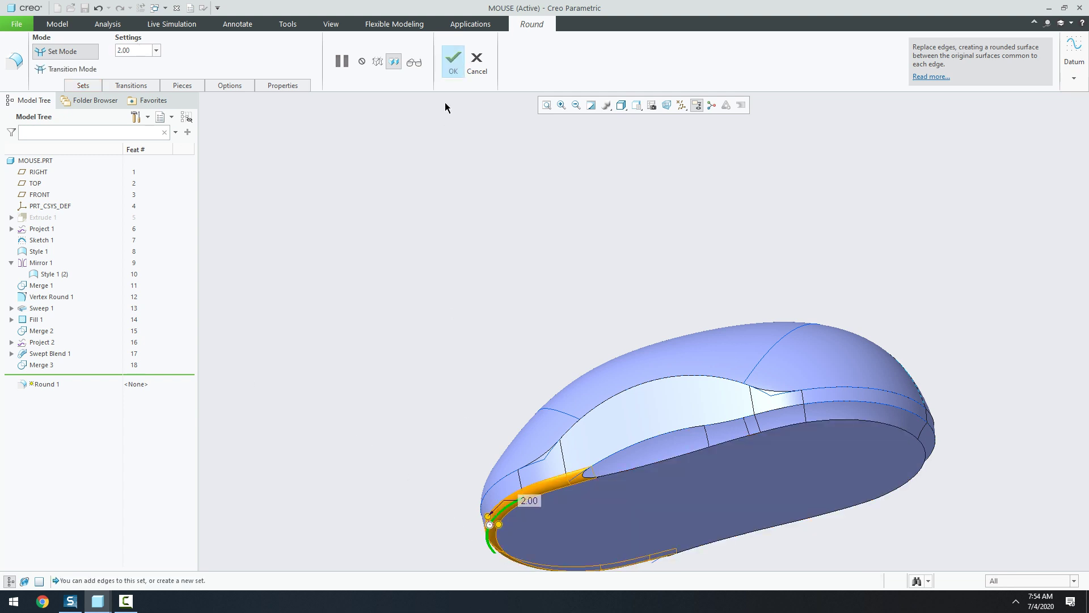
left_click(448, 64)
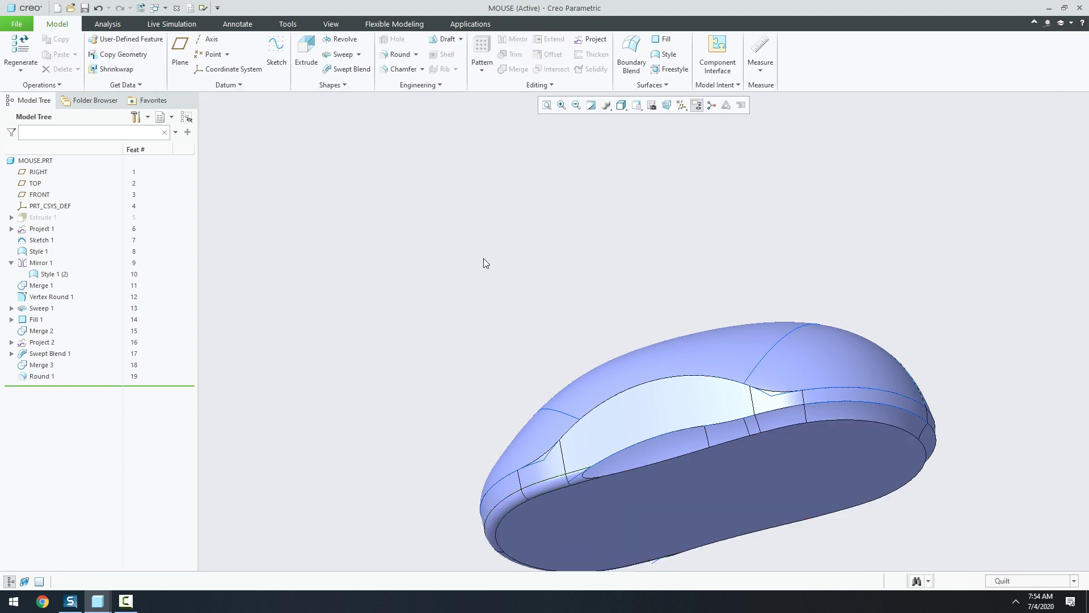
Step: Round the lower rim edge chain with radius 1.00
left_click(392, 59)
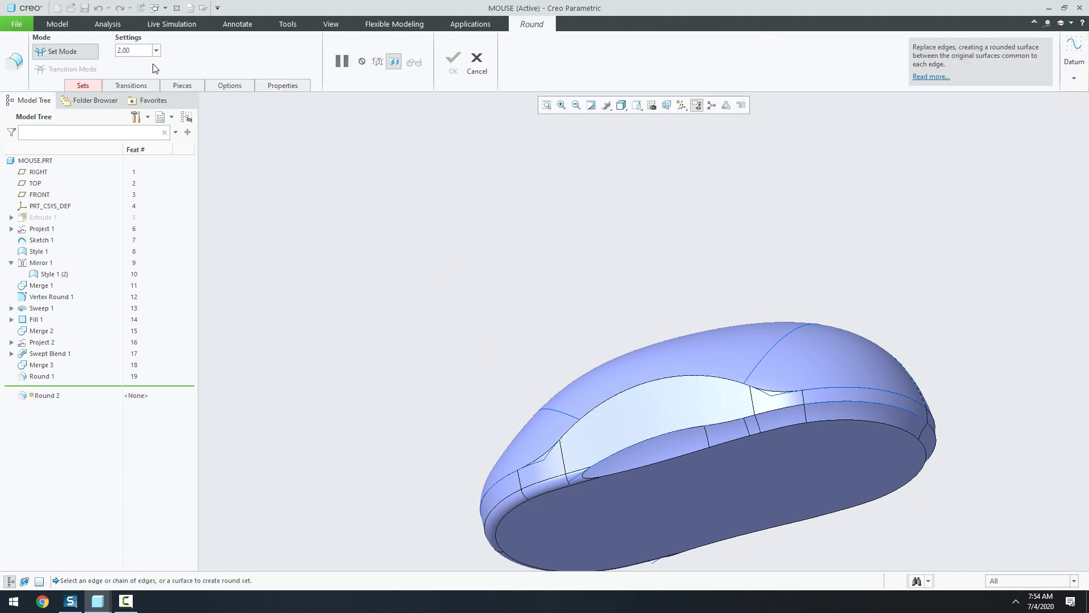
left_click(142, 49)
type("1")
key("Return")
left_click(579, 447)
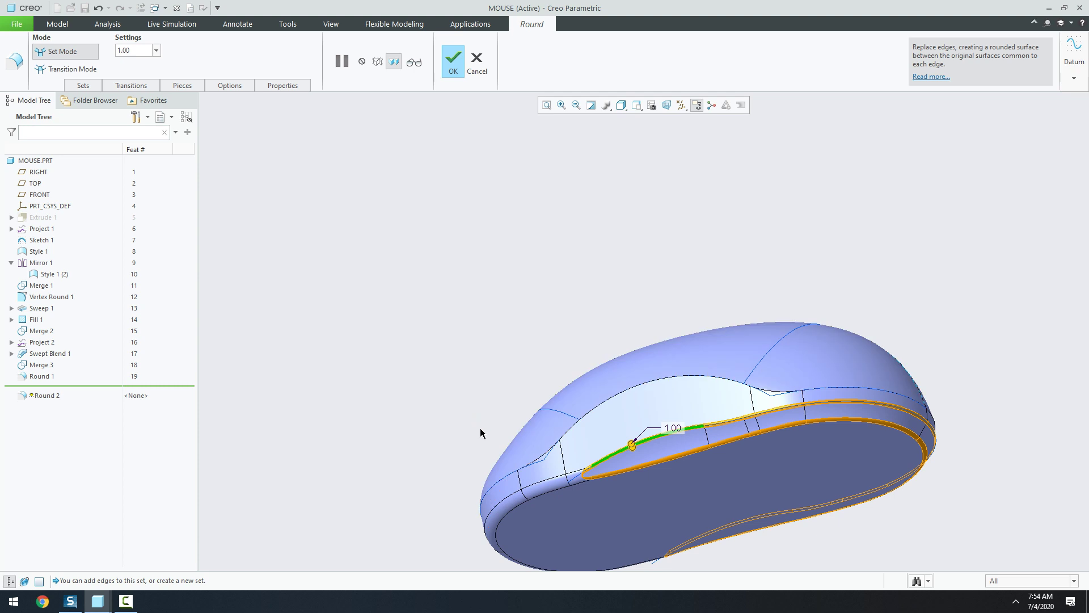
left_click(448, 60)
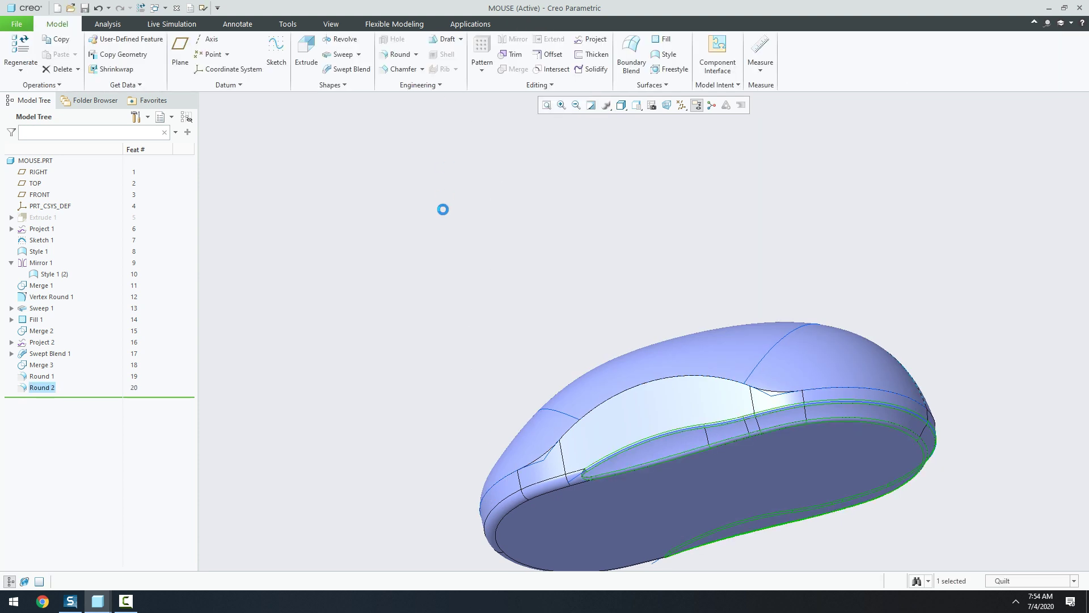
left_click(445, 213)
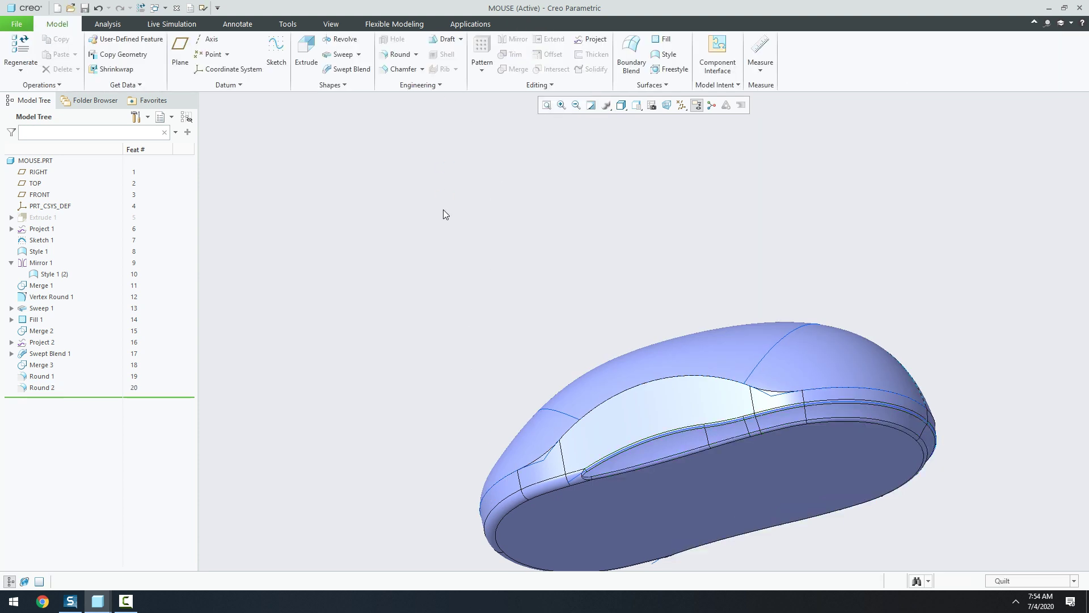
Step: Orbit and zoom around the rounded mouse, then return it to the default view
middle_click_drag(444, 209, 429, 343)
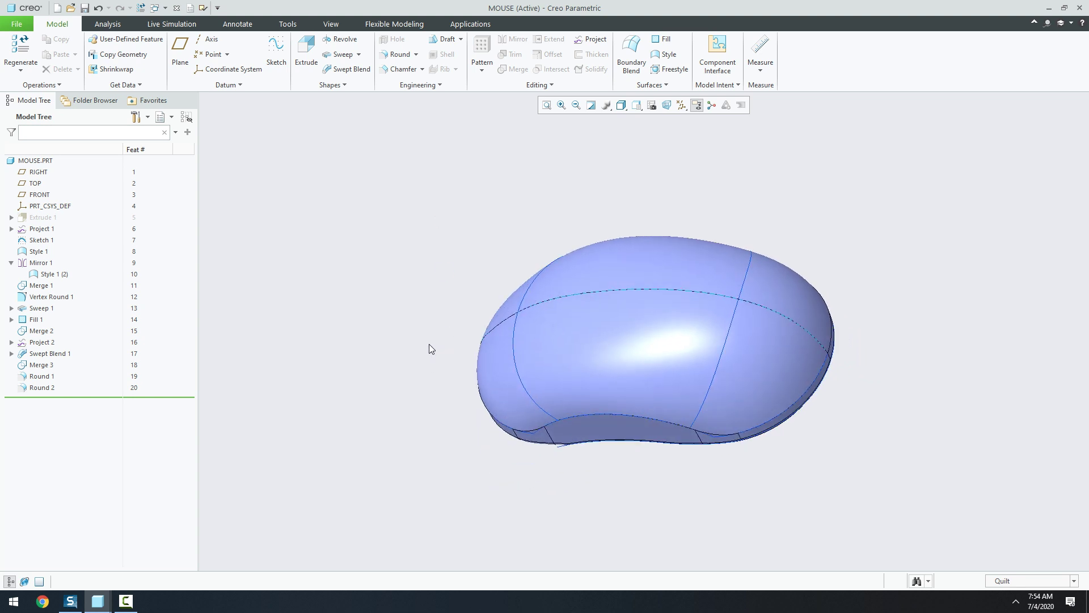
scroll(429, 344, "down", 2)
mouse_move(458, 308)
middle_mouse_down()
mouse_move(471, 238)
mouse_move(508, 263)
mouse_move(447, 301)
middle_mouse_up()
scroll(499, 236, "up", 3)
key("ctrl+d")
Step: Show datum planes and create DTM1 offset 17.50 from the TOP plane
left_click(679, 106)
left_click(681, 169)
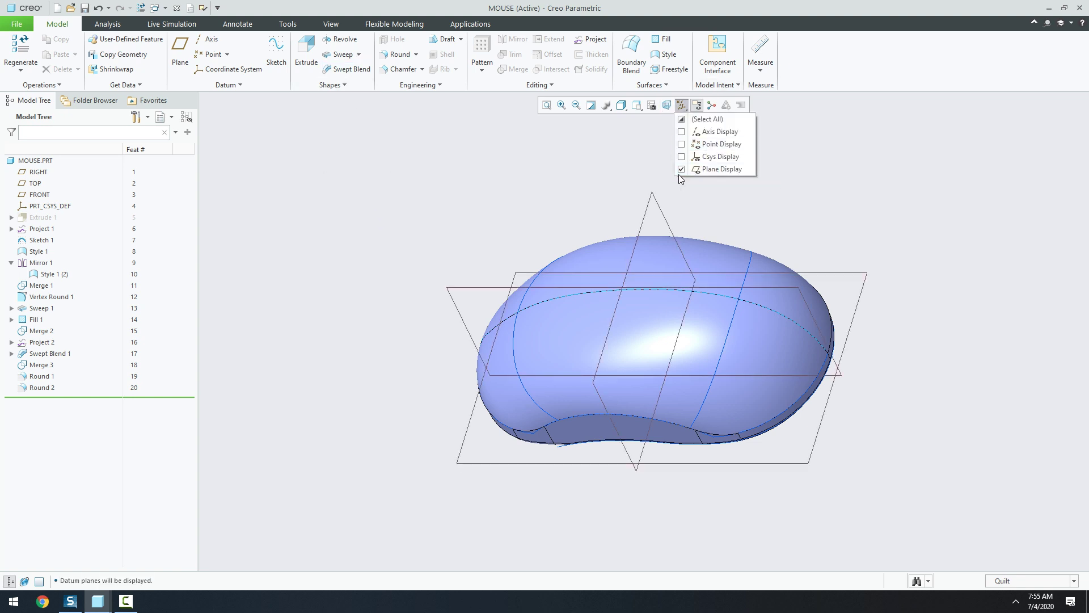
left_click(180, 54)
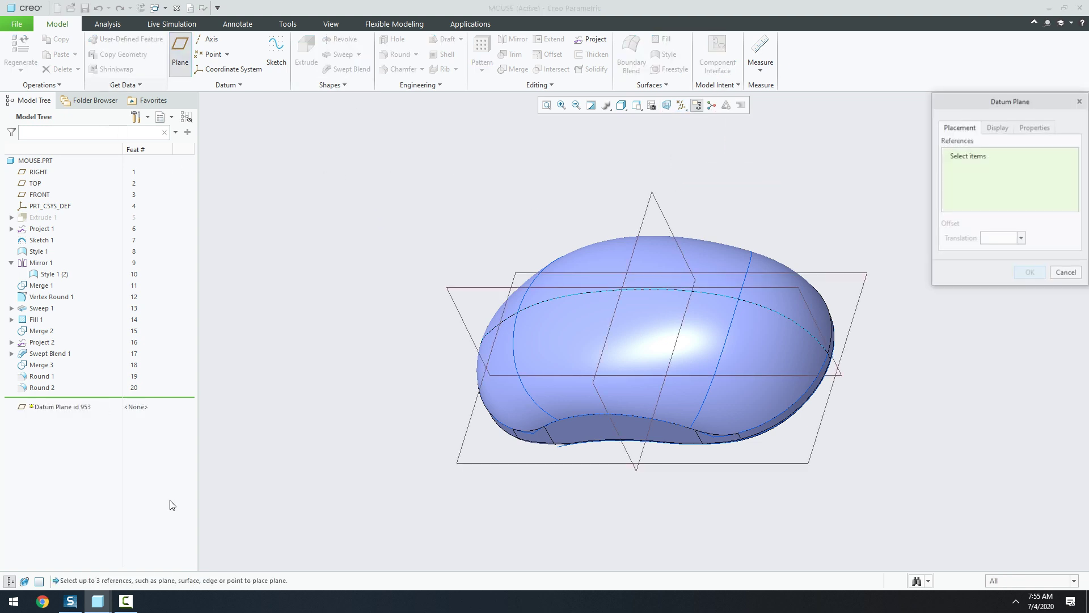
left_click(456, 454)
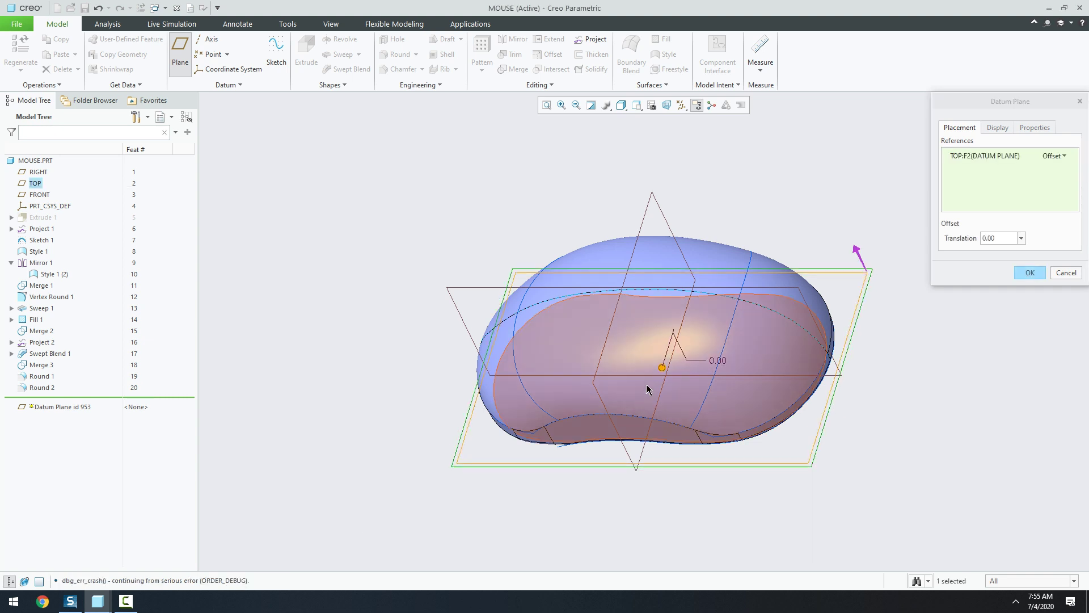
double_click(986, 238)
type("1.5")
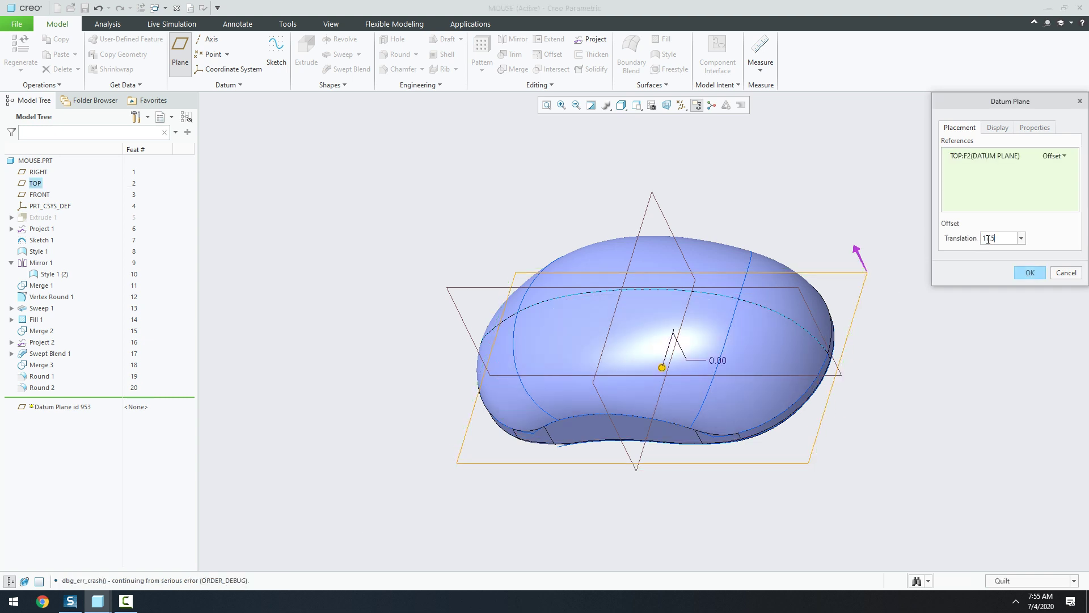
key("Return")
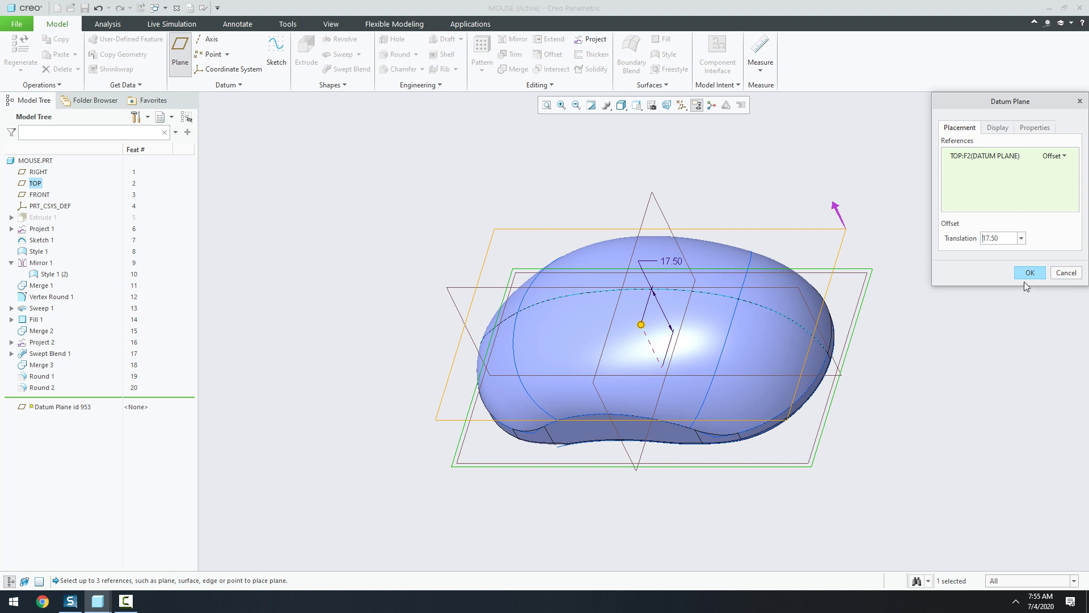
left_click(1029, 273)
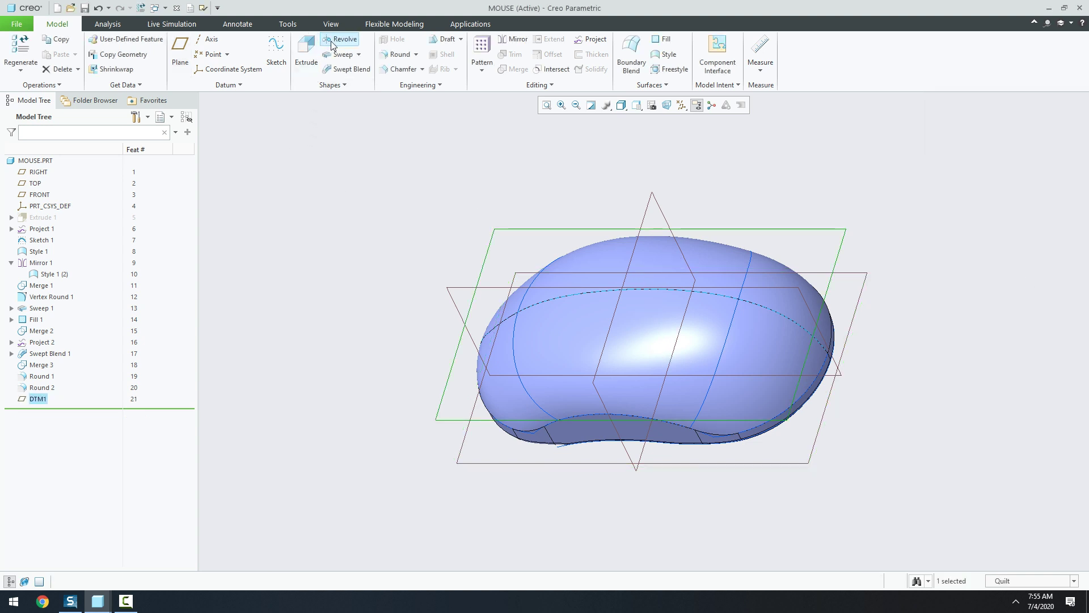
Step: Start a revolve sketch on DTM1 with a vertical centerline dimensioned 22.75
left_click(331, 45)
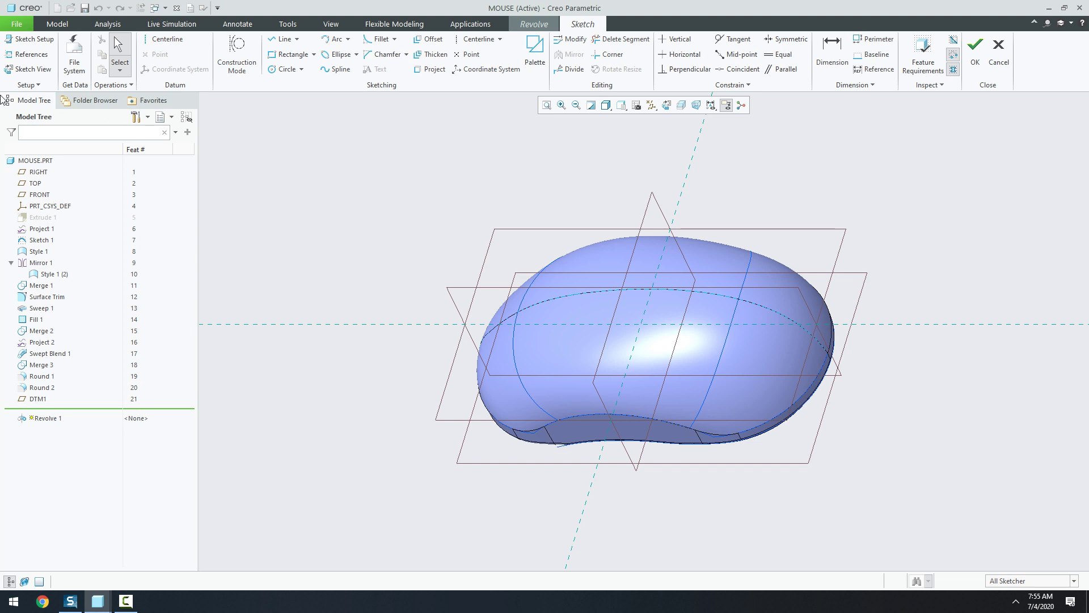
left_click(28, 68)
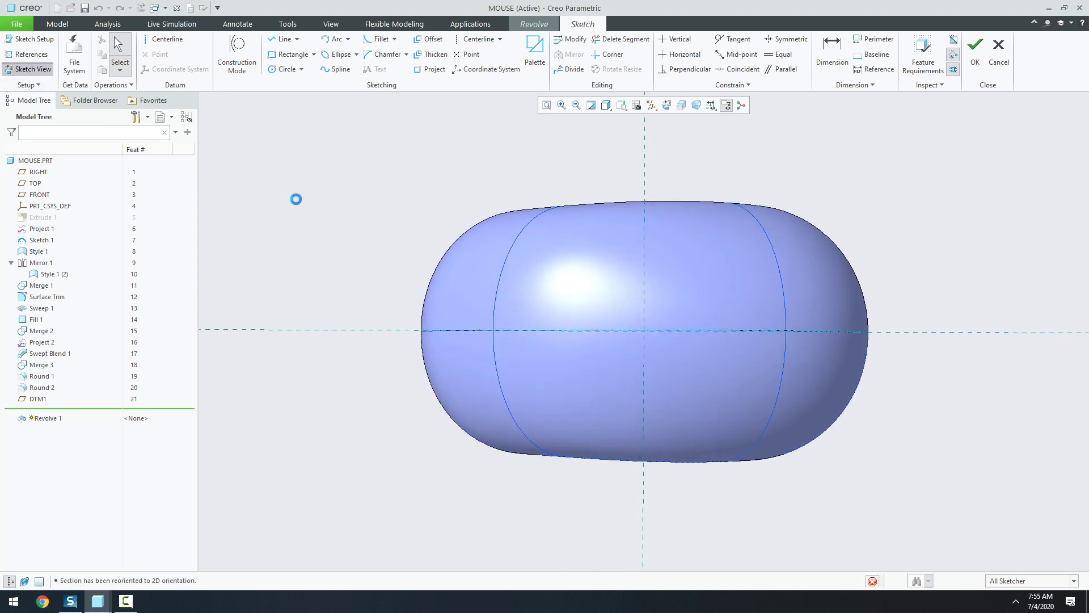
left_click(160, 43)
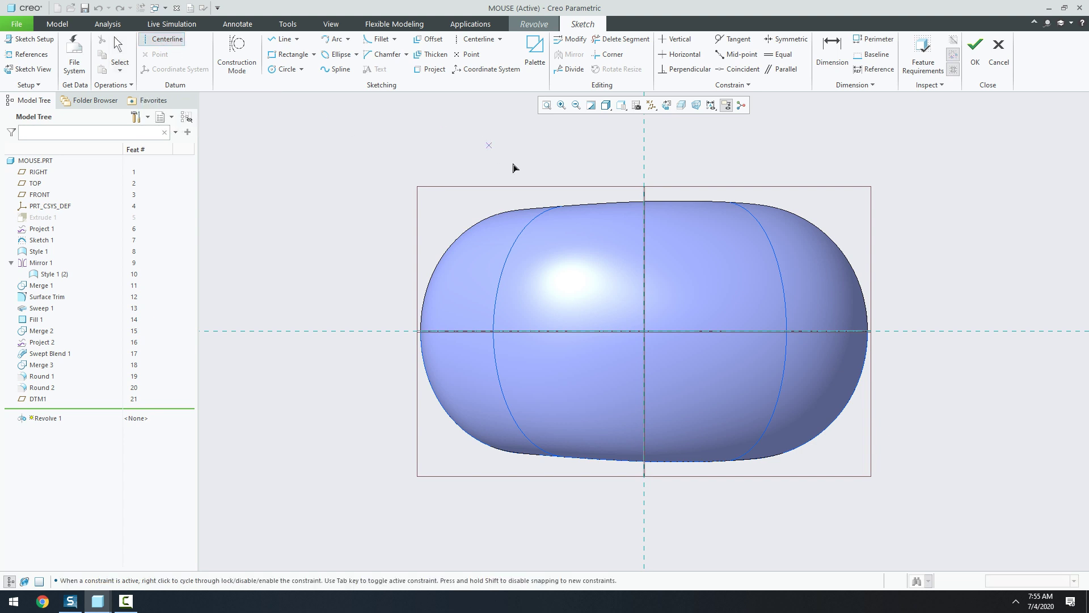
left_click(535, 196)
left_click(536, 227)
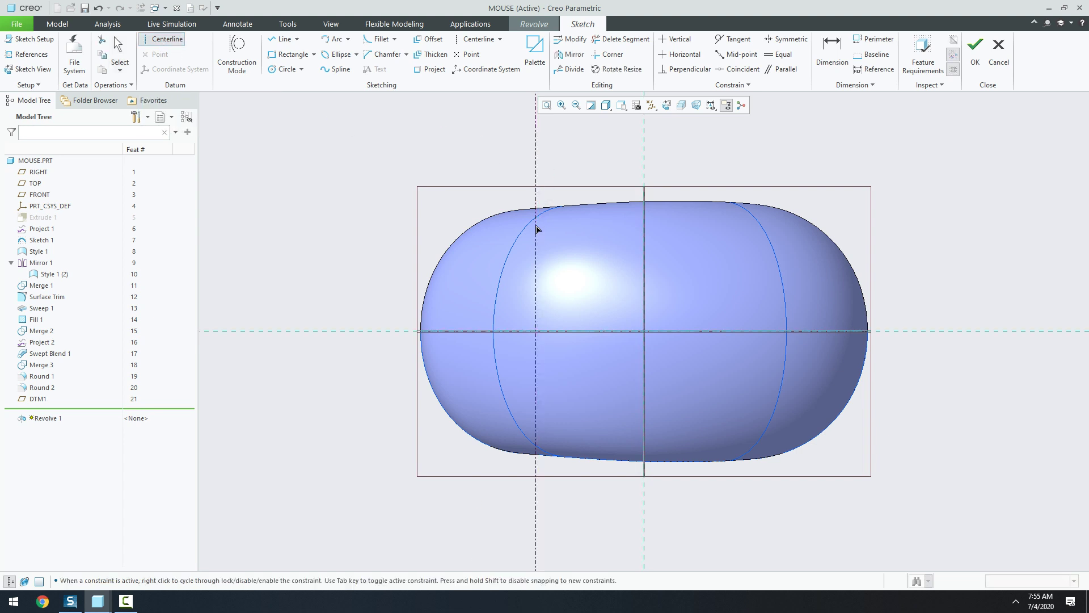
middle_click(392, 244)
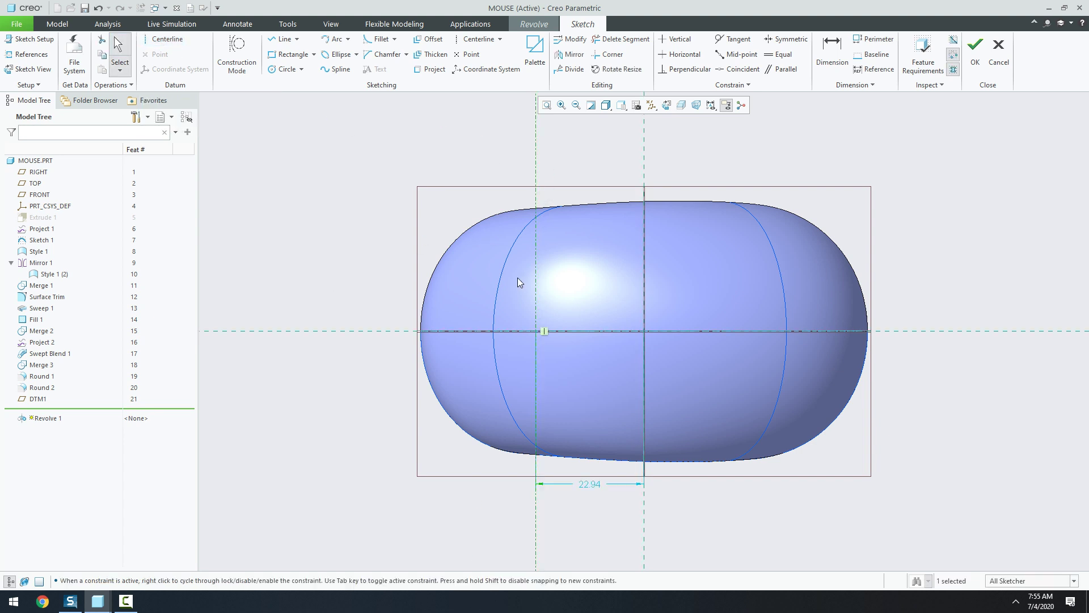
left_click(831, 50)
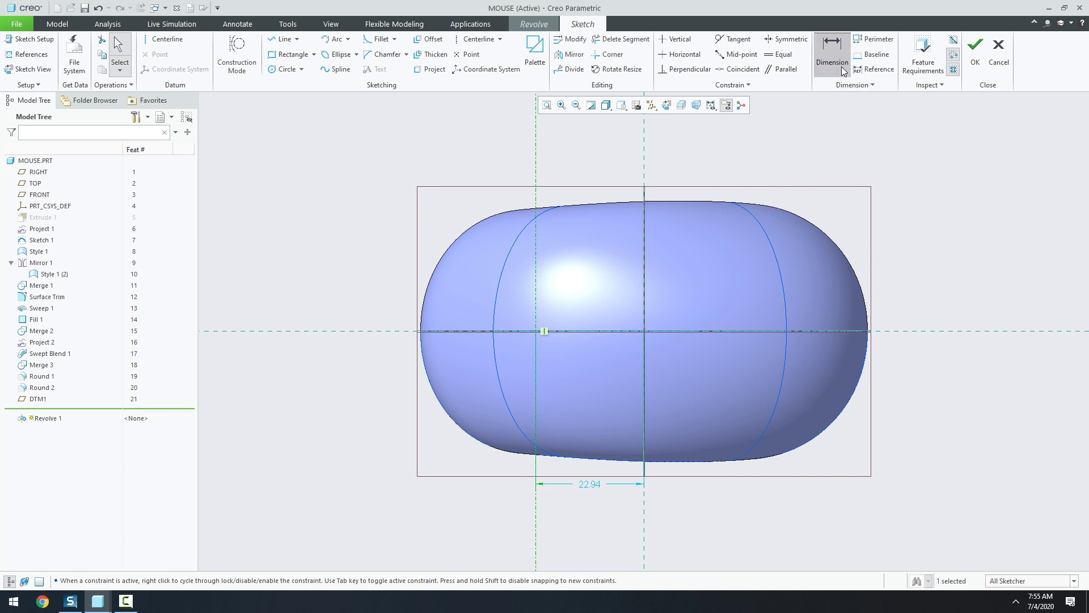
middle_click(569, 166)
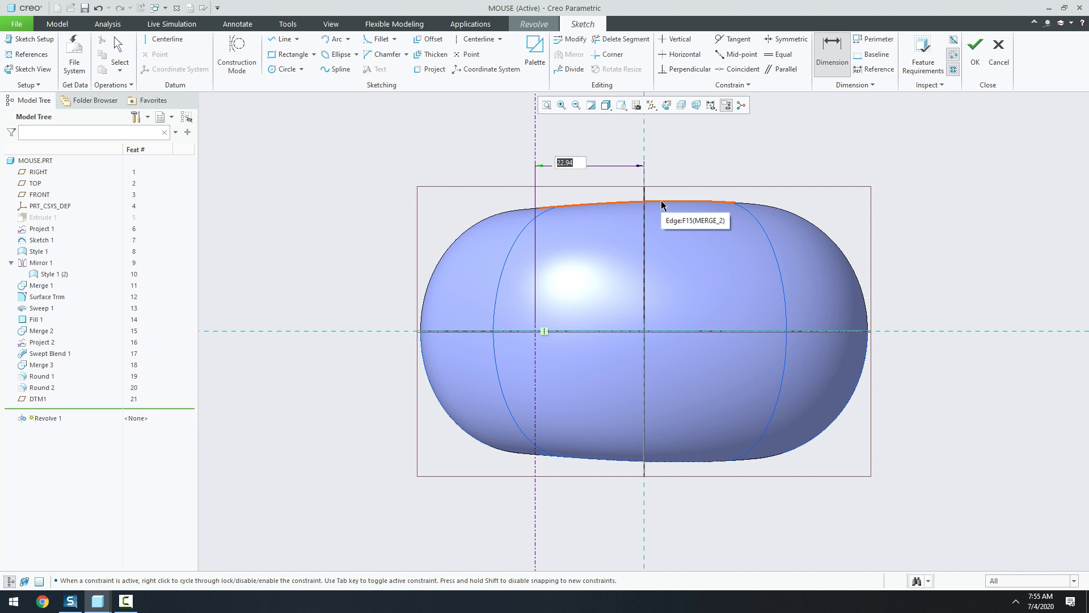
type("22.75")
key("Return")
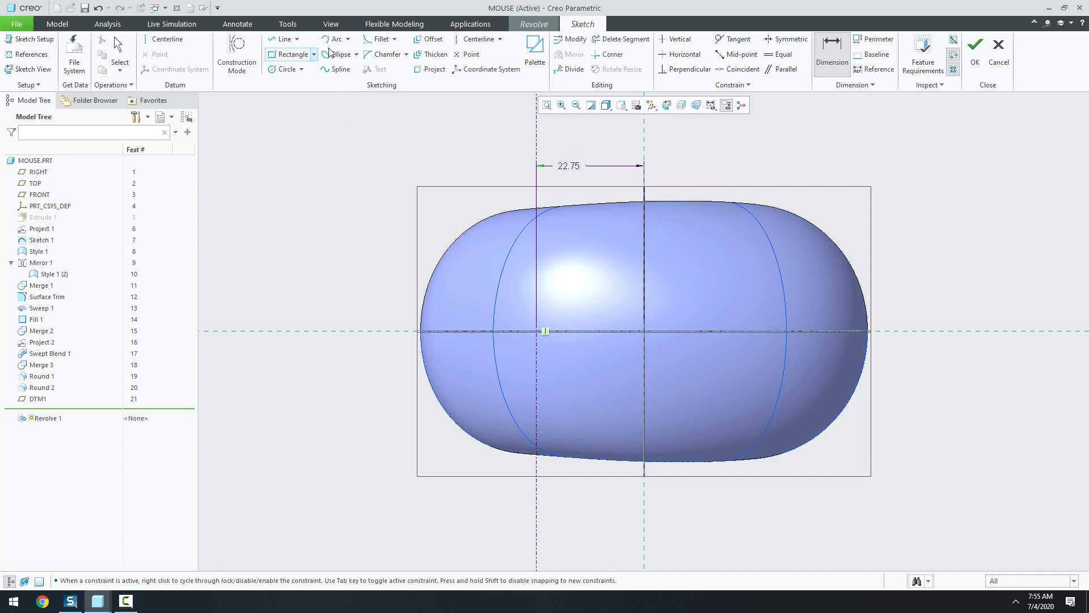
Step: Draw a centre rectangle anchored on the horizontal centreline
left_click(288, 54)
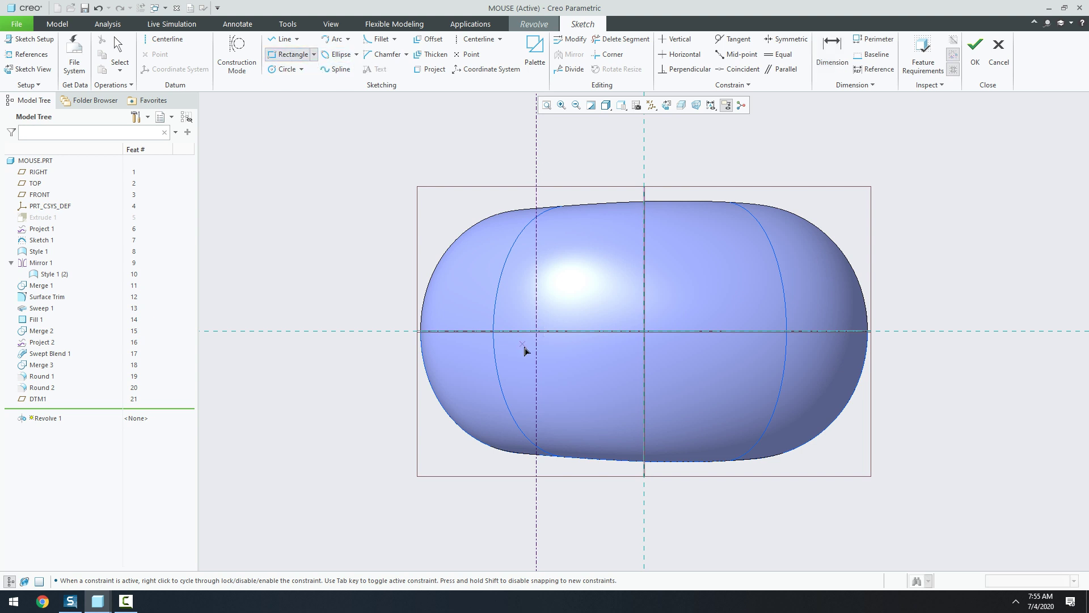
scroll(522, 352, "down", 2)
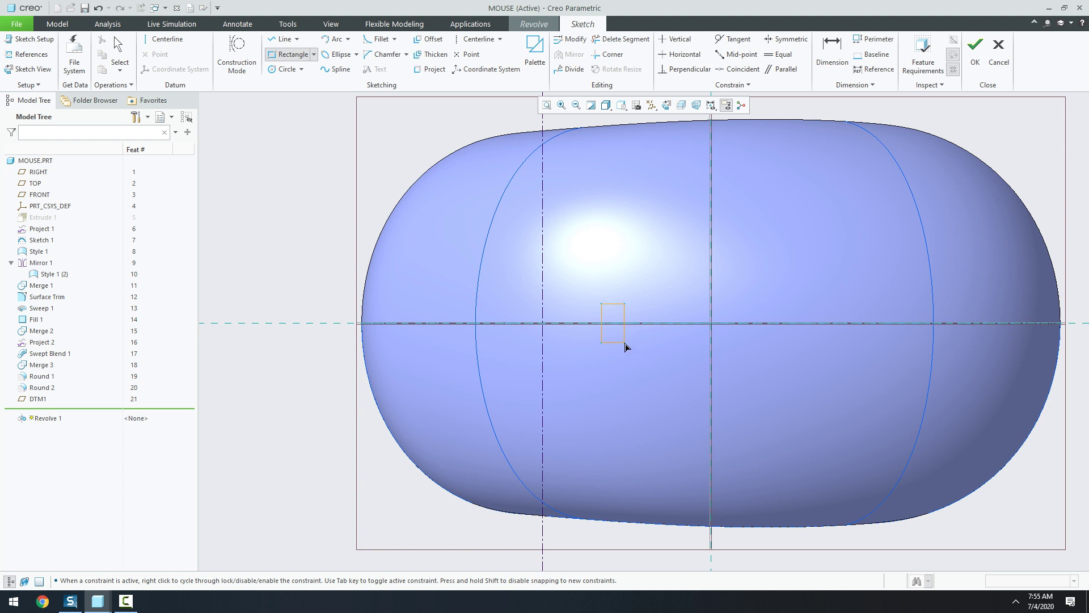
left_click(314, 55)
left_click(312, 93)
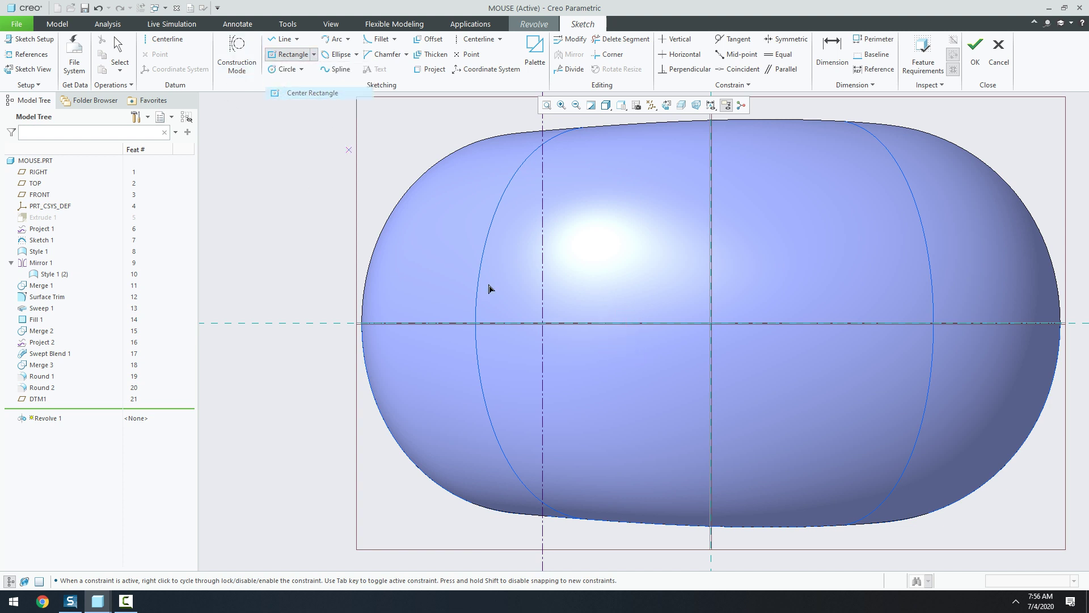
left_click(593, 323)
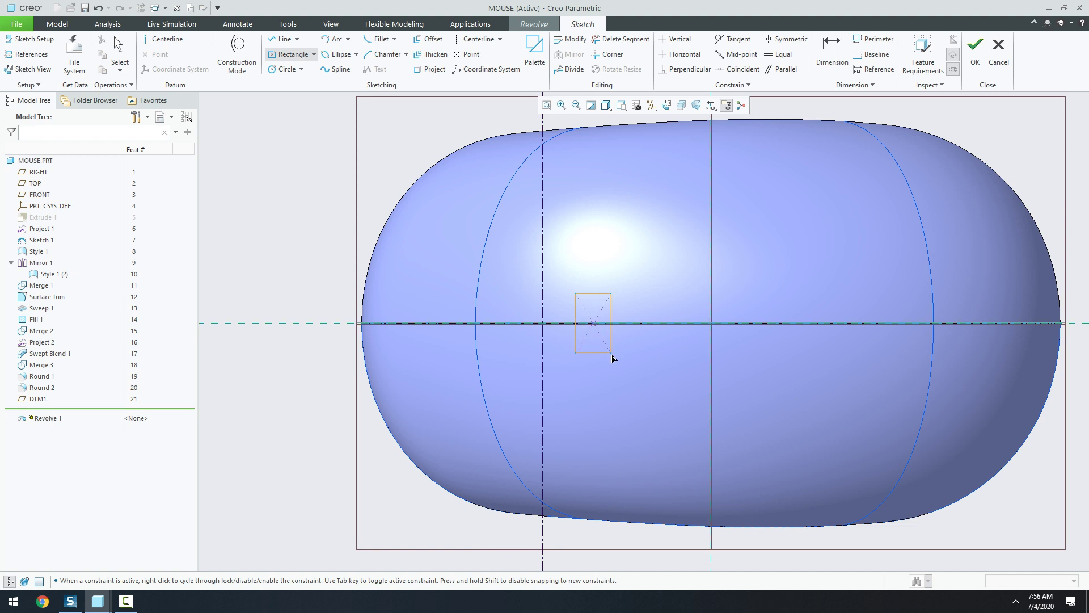
left_click(609, 355)
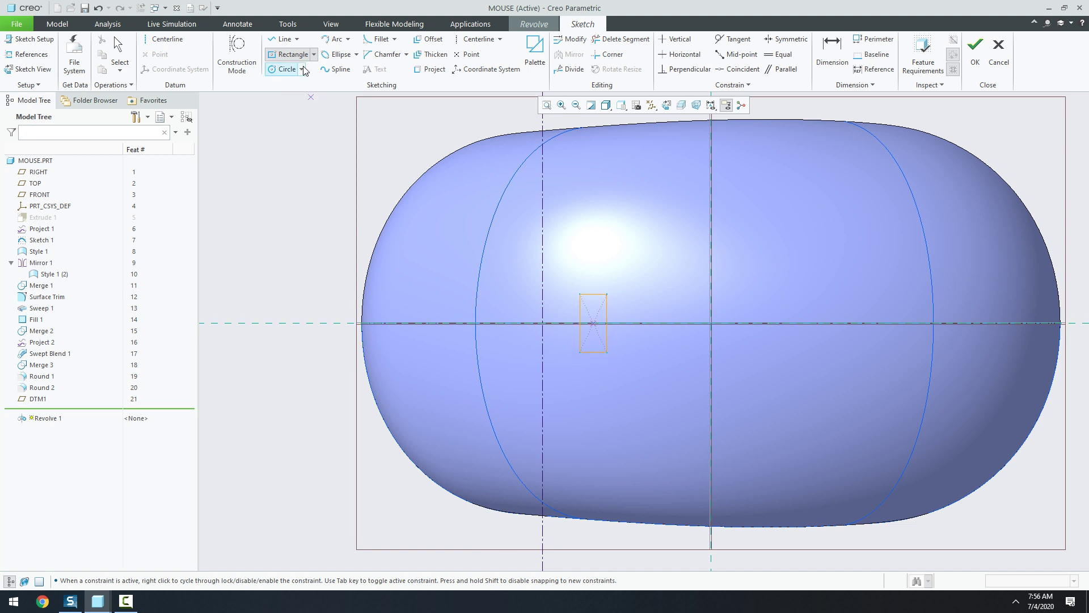
Step: Join the rectangle's right corners with an arc bulging to the right
left_click(335, 38)
scroll(555, 342, "up", 2)
left_click(635, 266)
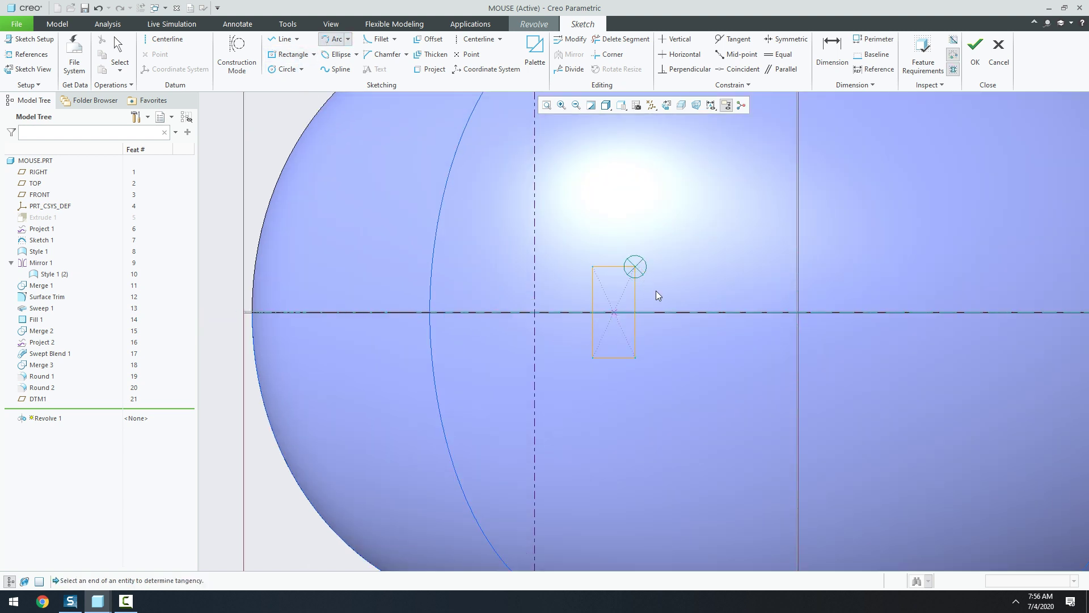
left_click(634, 358)
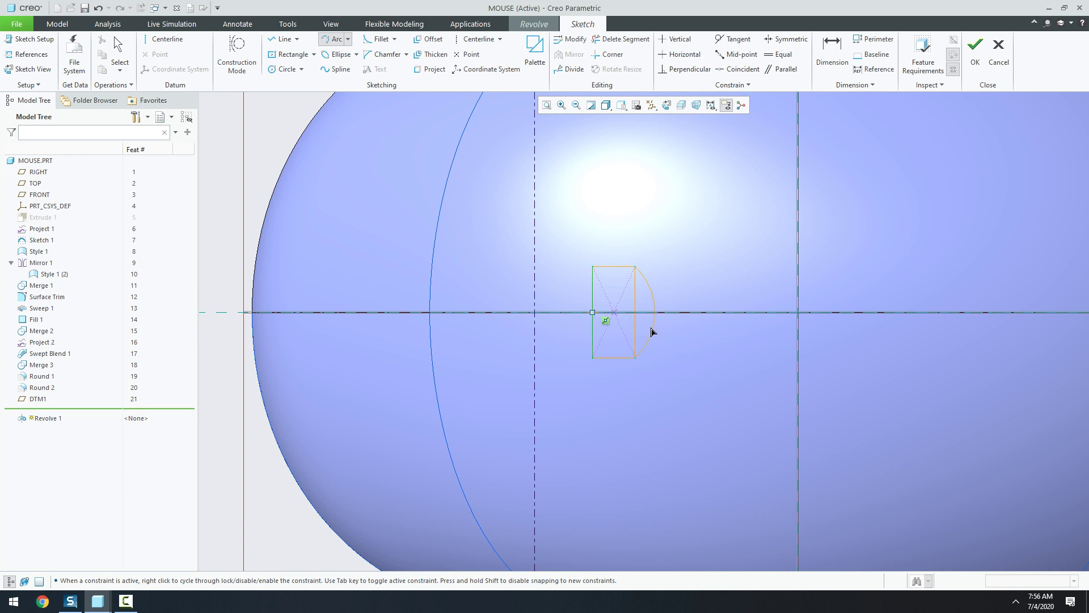
scroll(655, 327, "up", 2)
left_click(647, 323)
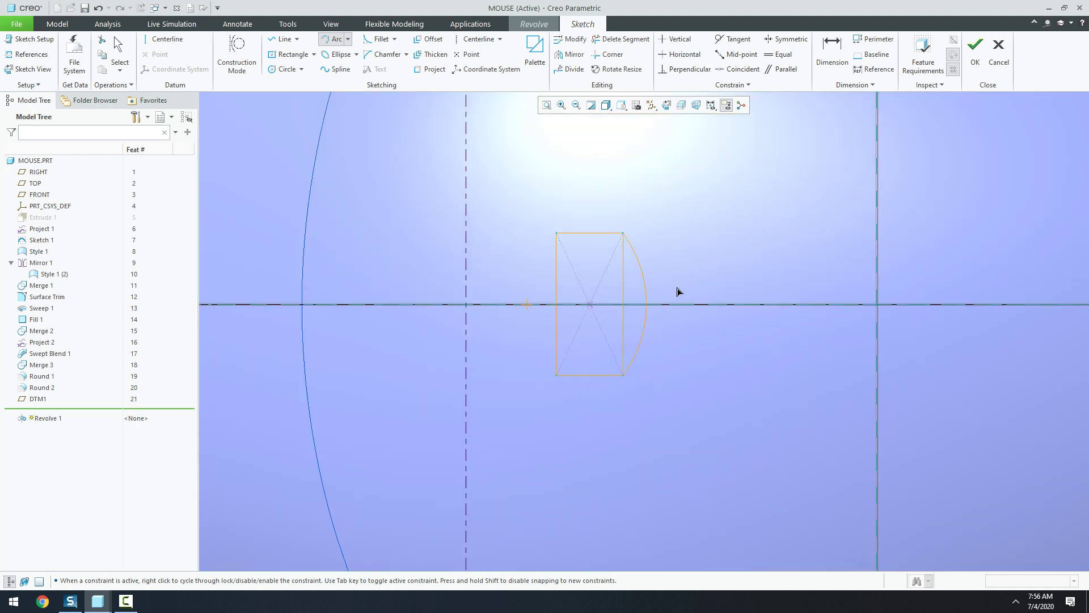
middle_click(753, 243)
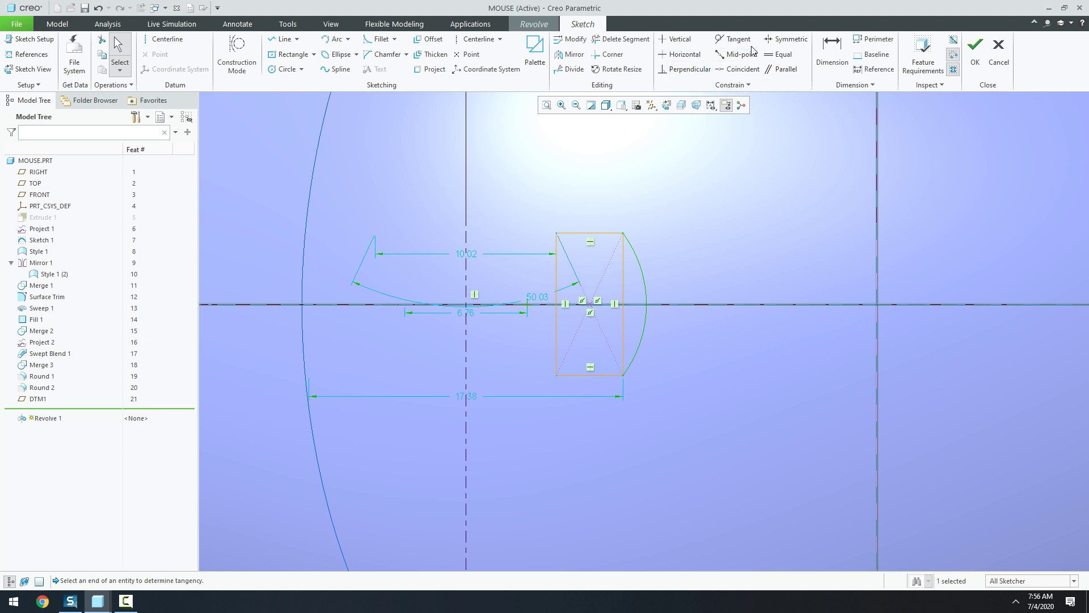
Step: Dimension the rectangle 1.80 wide and 6.00 tall
left_click(832, 48)
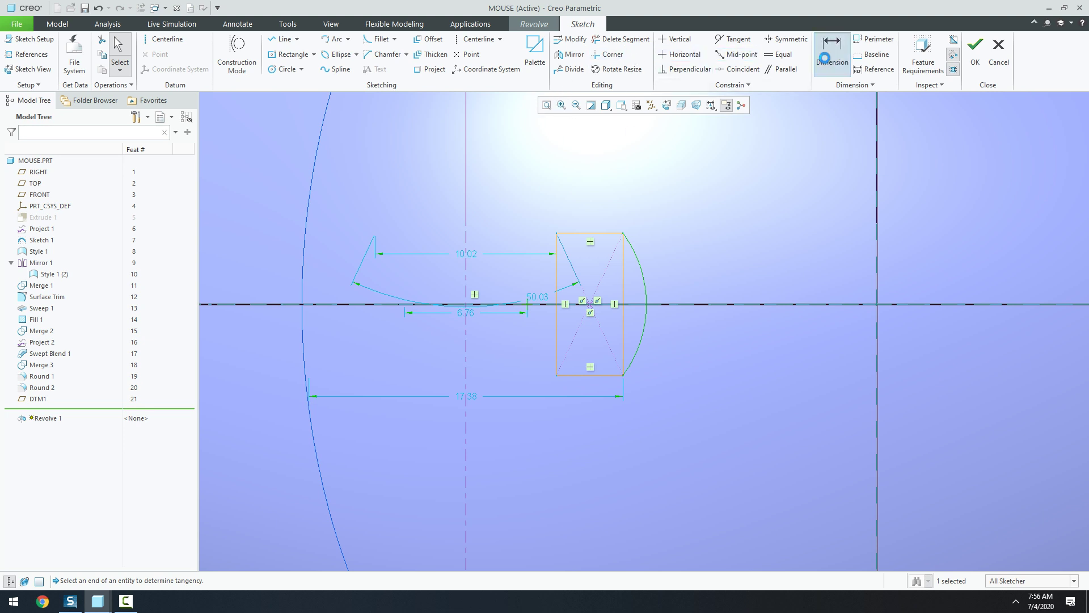
left_click(594, 237)
middle_click(590, 205)
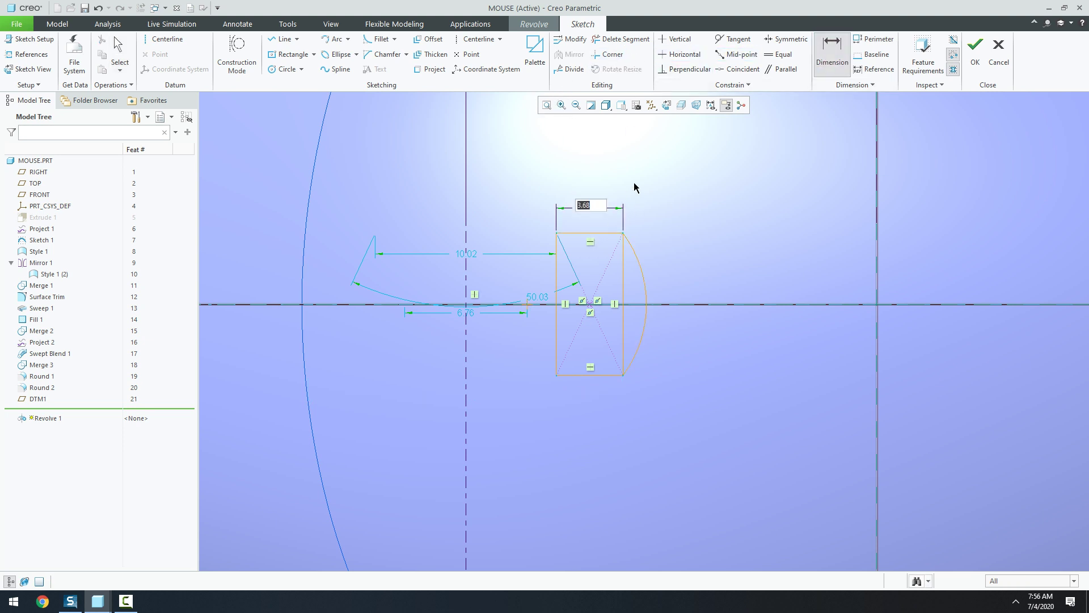
type("1.8")
key("Return")
scroll(549, 335, "down", 1)
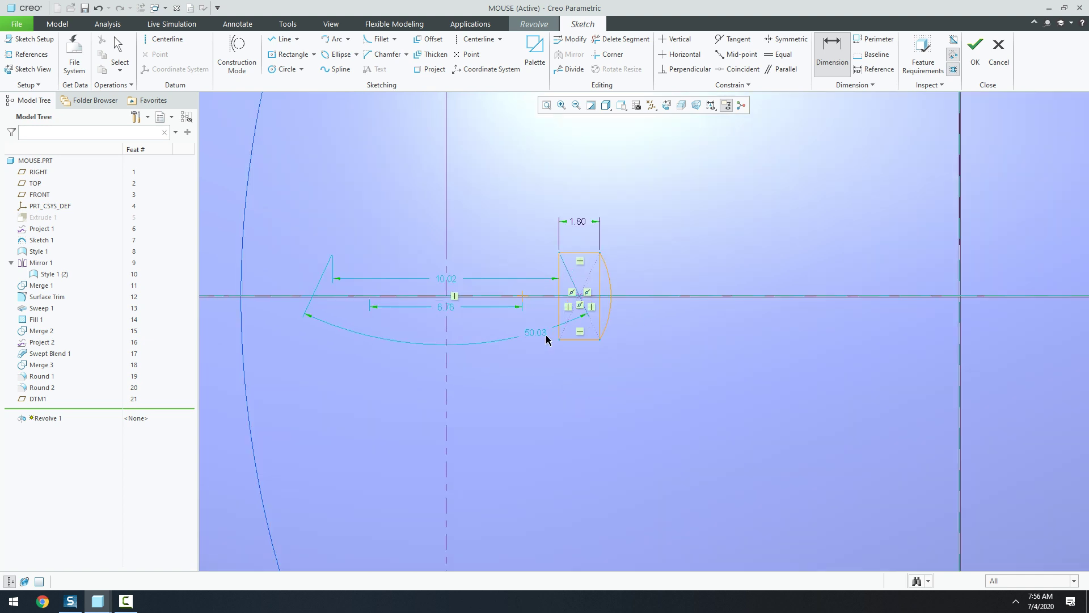
scroll(548, 335, "down", 1)
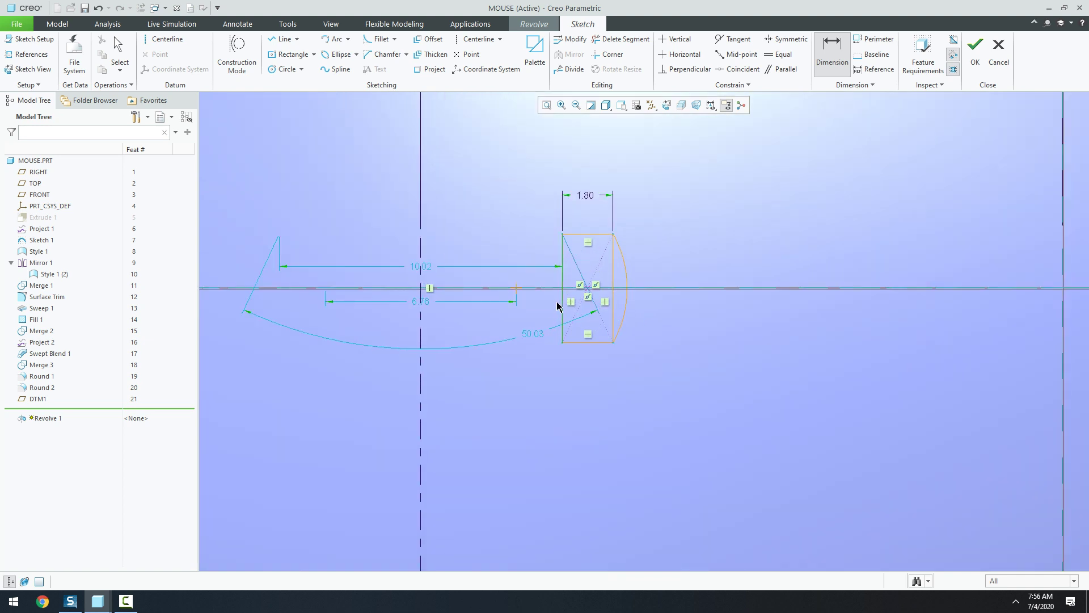
left_click(557, 306)
middle_click(554, 309)
type("6")
key("Return")
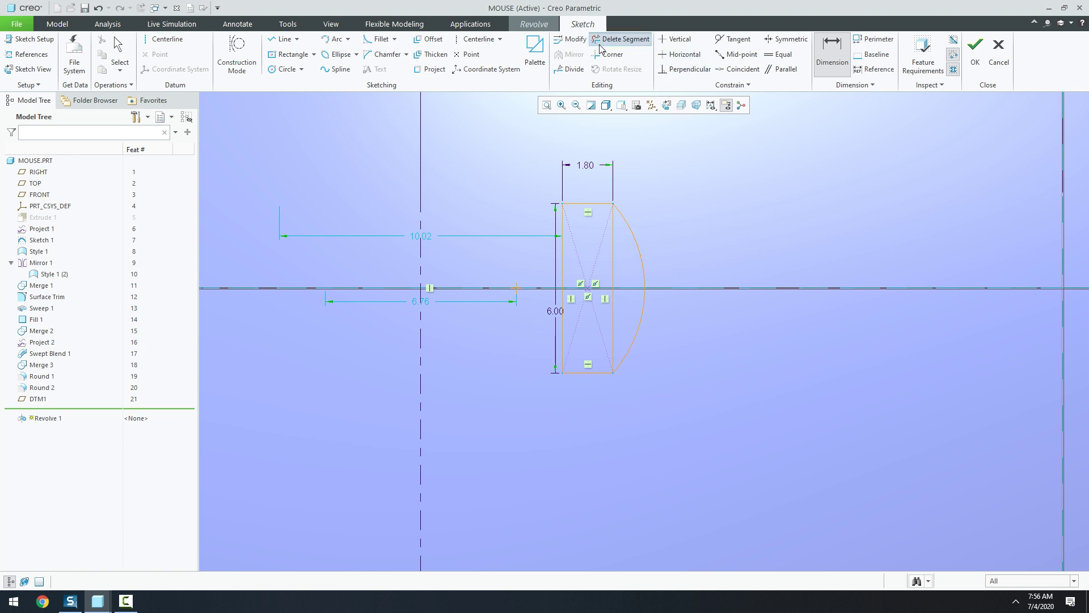
Step: Delete the rectangle's right edge so the section closes against the arc
left_click(621, 39)
left_click(613, 248)
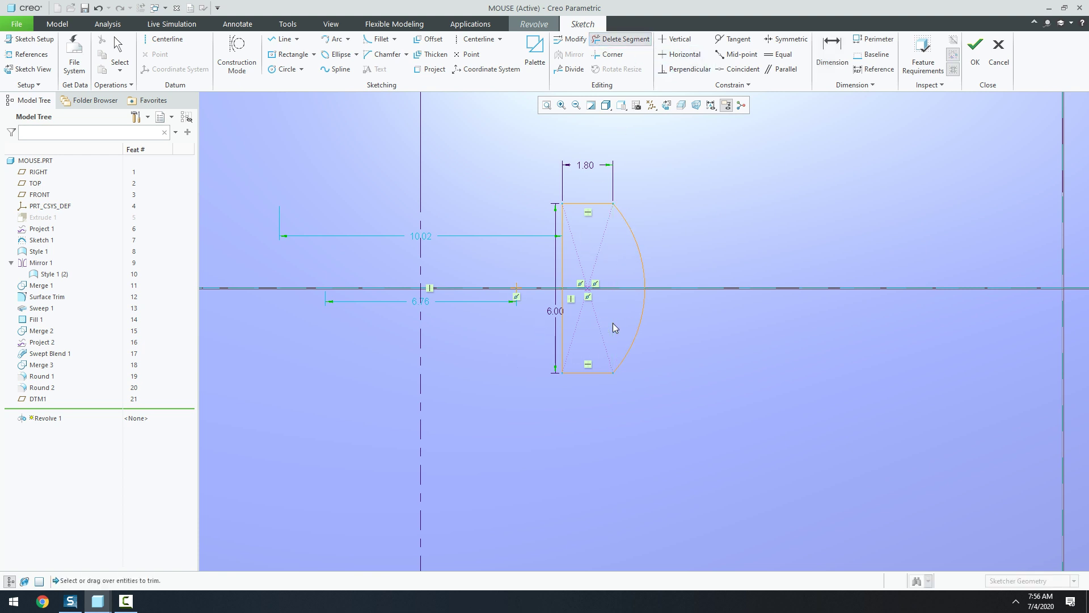
left_click(832, 53)
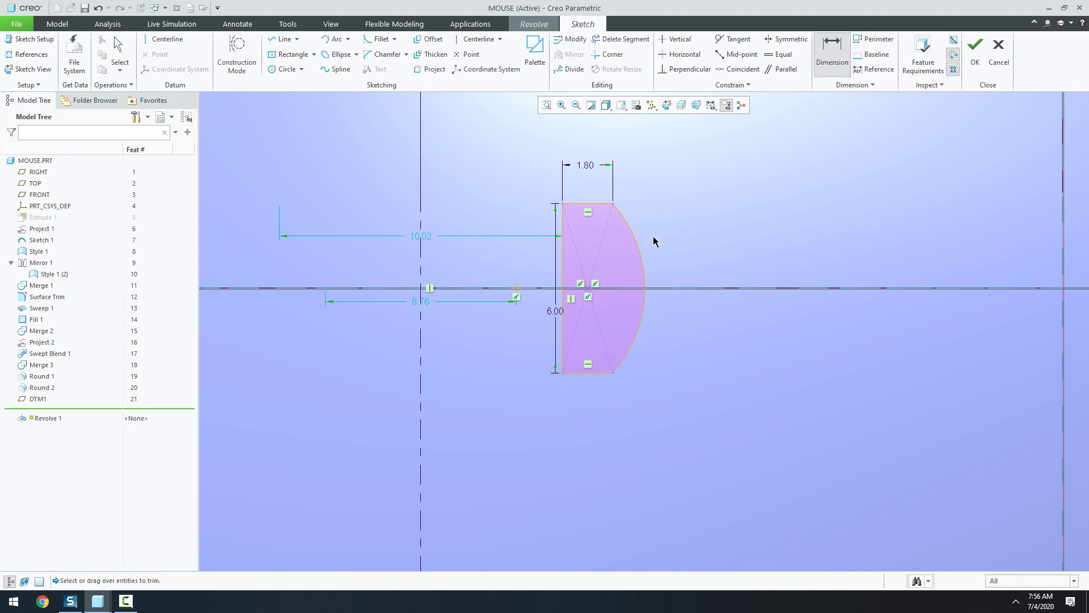
Step: Set the arc radius to 3.50 and its distance from the vertical centreline to 11.40
left_click(643, 250)
middle_click(687, 232)
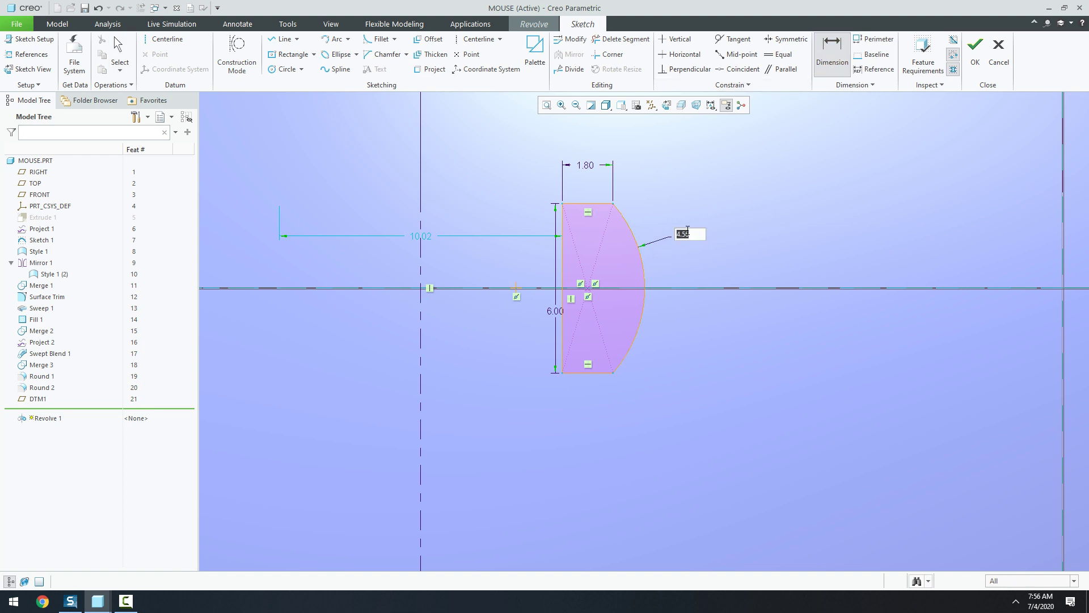
type("6")
key("Return")
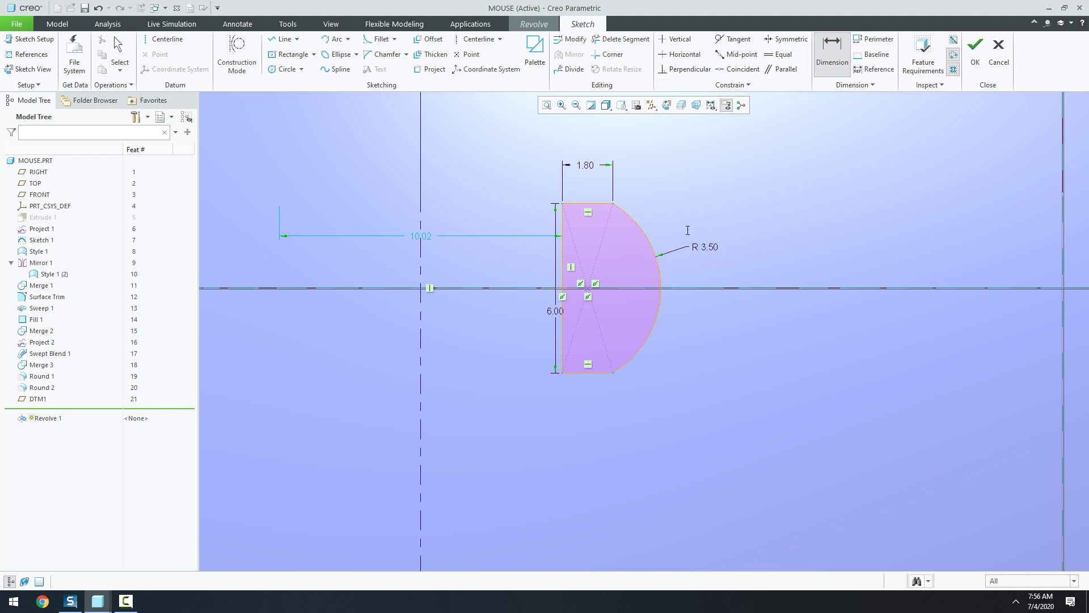
scroll(688, 233, "down", 2)
scroll(689, 233, "down", 2)
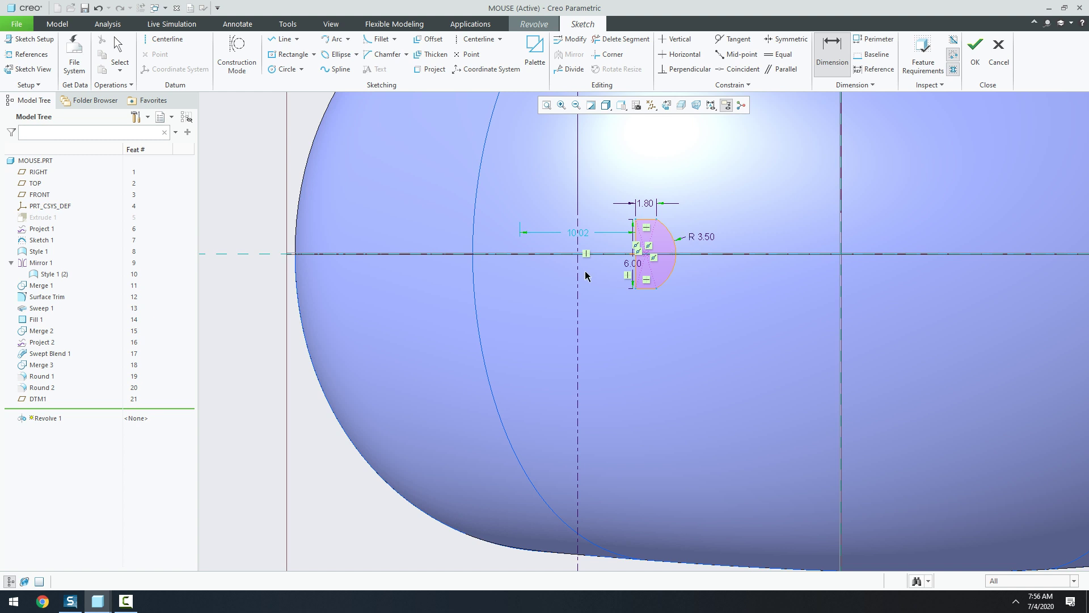
left_click(678, 267)
middle_click(617, 319)
type("11.4")
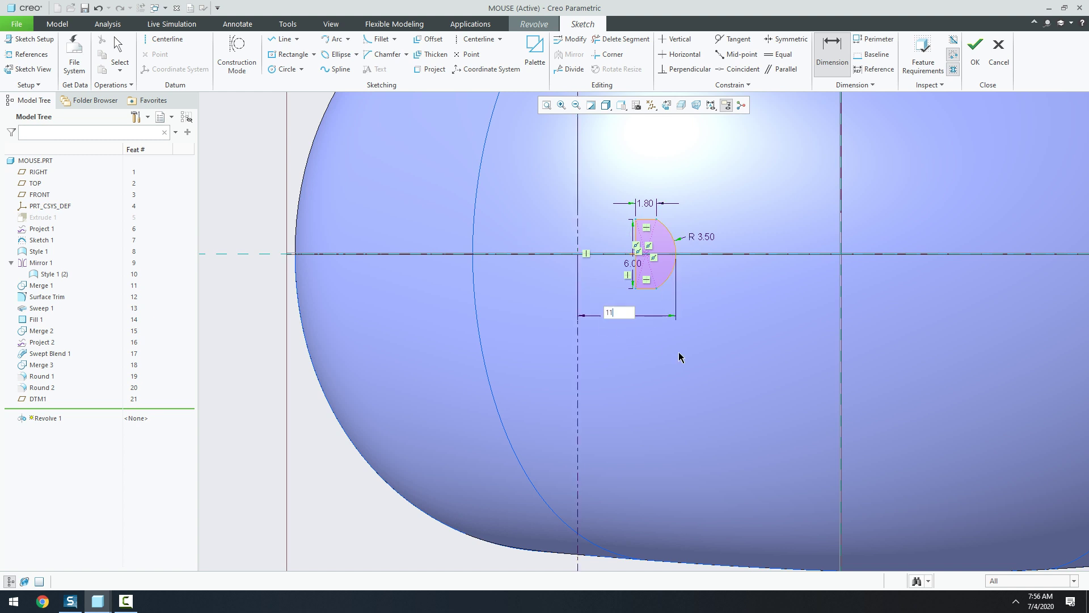
key("Return")
scroll(679, 352, "down", 2)
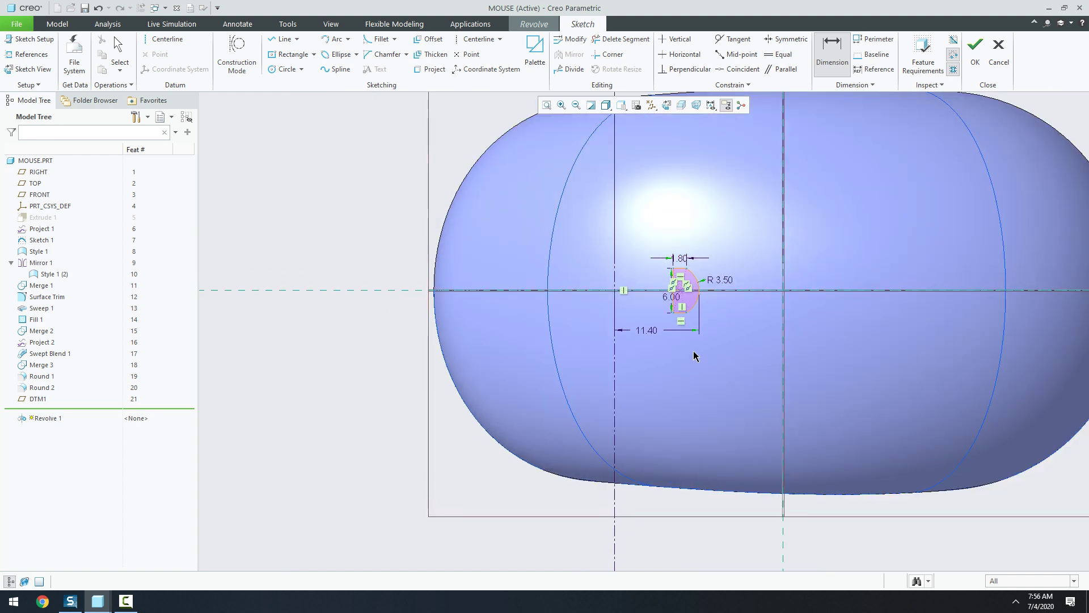
Step: Complete Revolve 1 as a surface, then move the model-tree insert point above DTM1
left_click(979, 42)
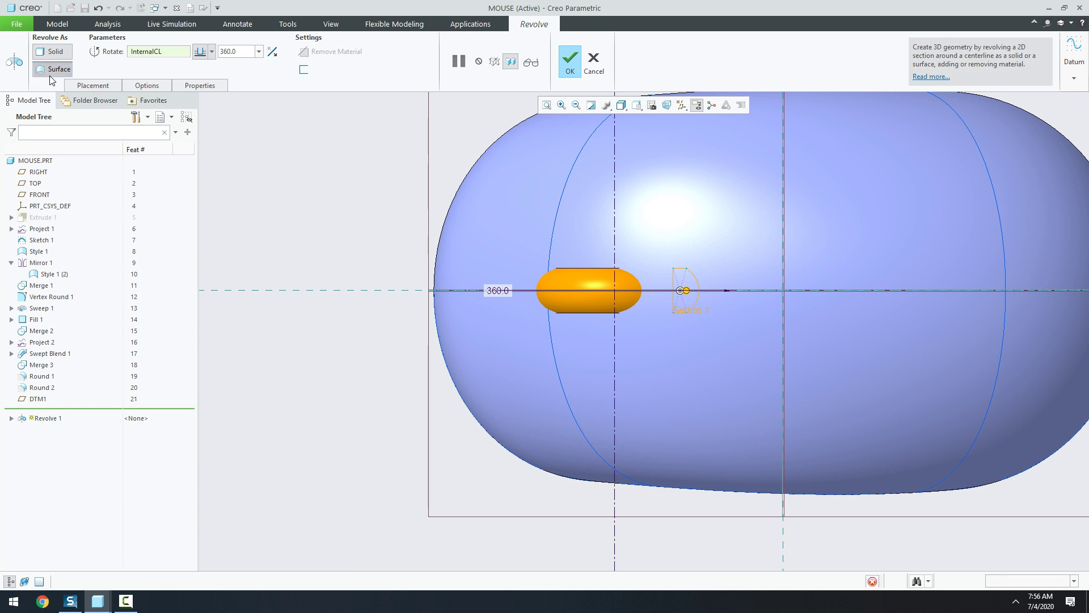
left_click(56, 69)
mouse_move(373, 262)
middle_mouse_down()
mouse_move(401, 231)
mouse_move(386, 197)
mouse_move(596, 84)
middle_mouse_up()
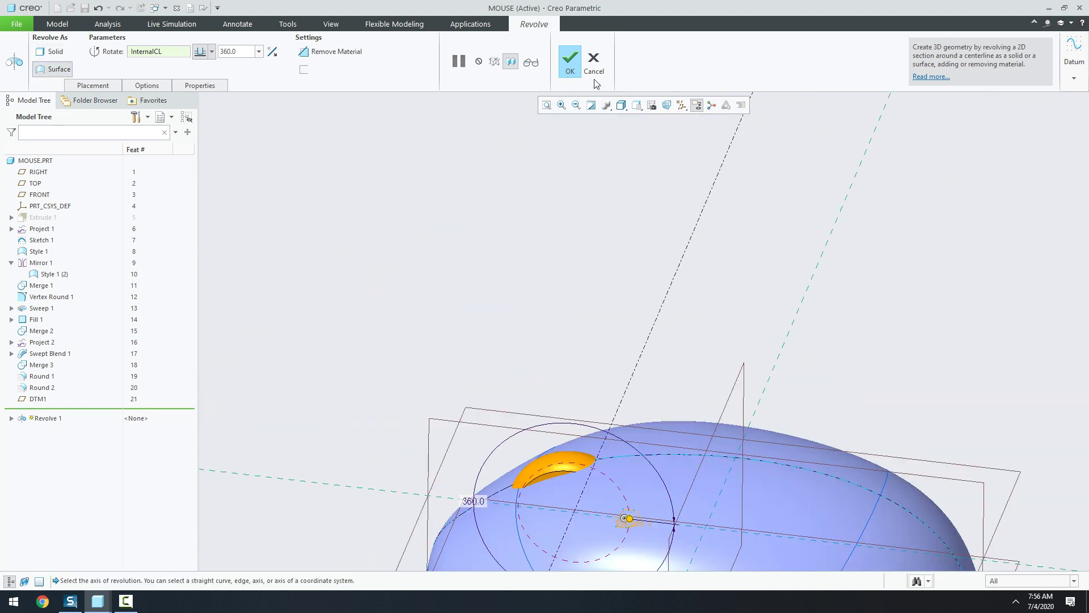
left_click(567, 63)
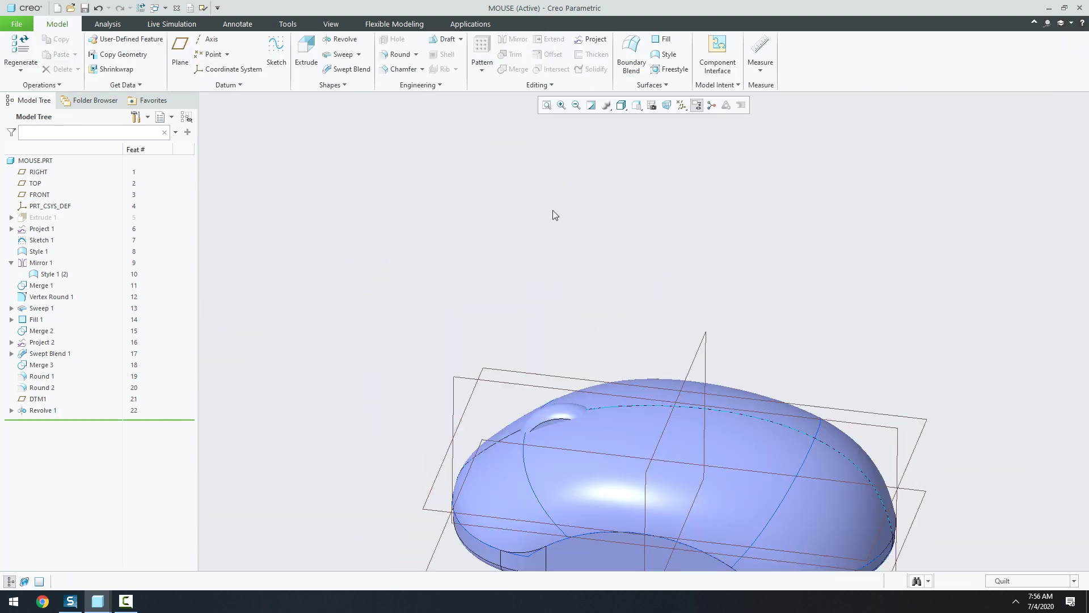
key("ctrl+d")
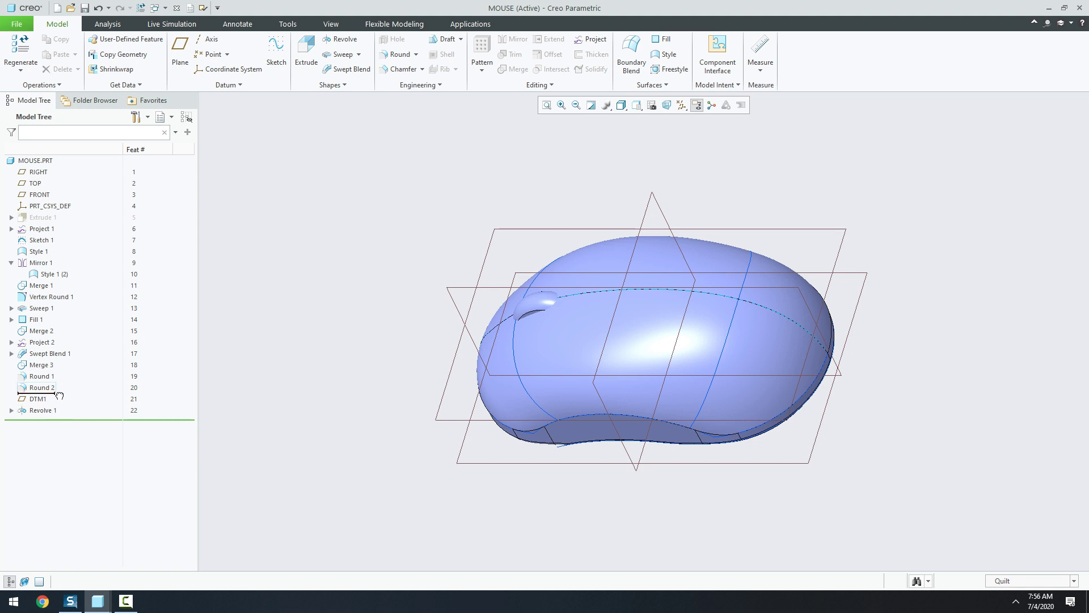
left_click_drag(61, 422, 61, 397)
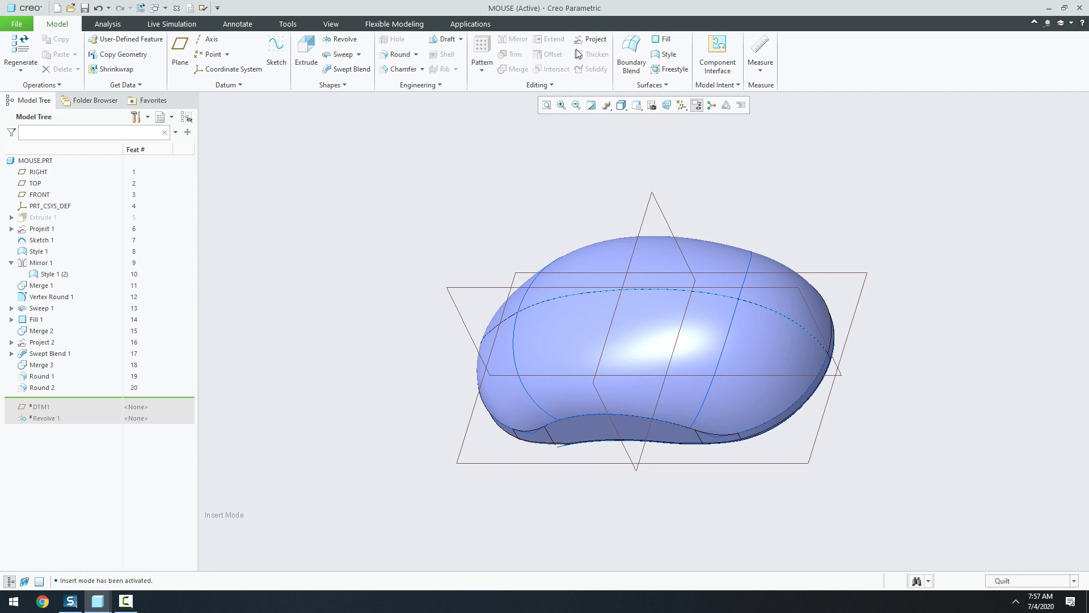
Step: Start a sketch-based projected curve, sketching on the TOP plane viewed flat
left_click(593, 39)
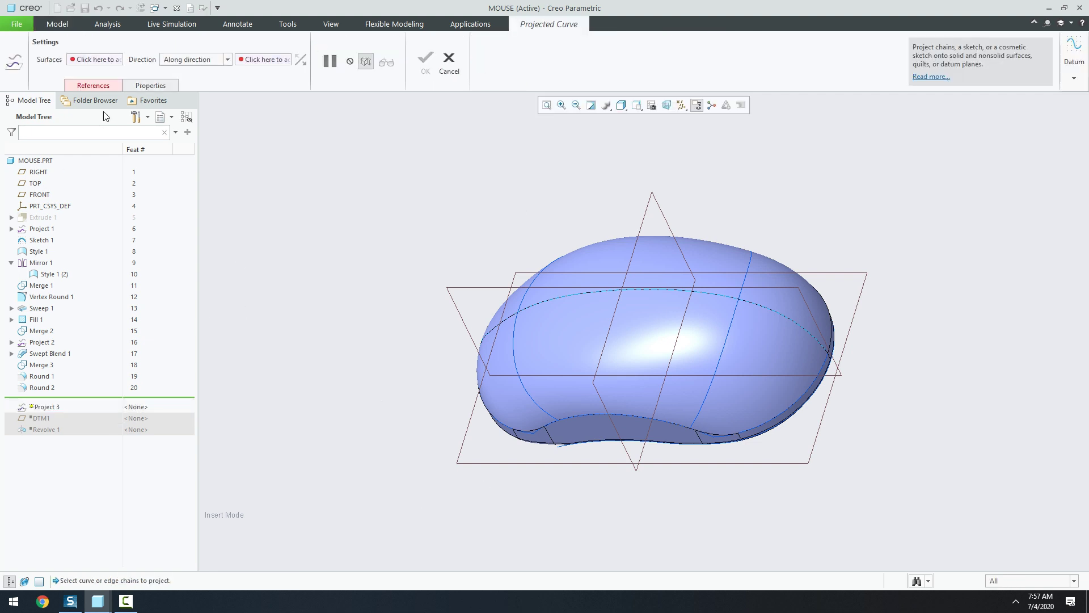
left_click(103, 86)
left_click(120, 114)
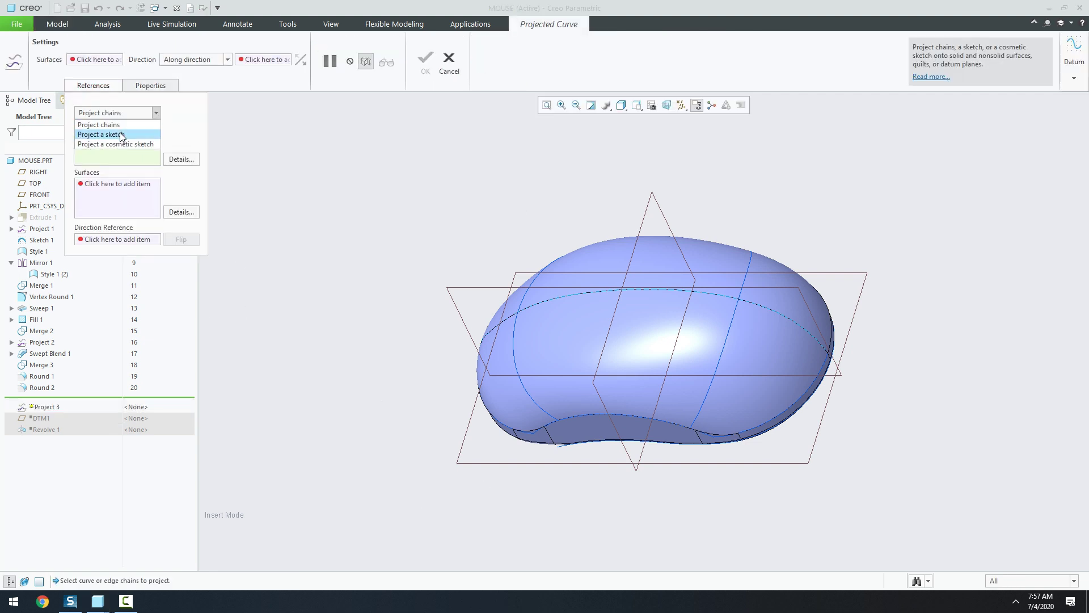
left_click(113, 133)
left_click(181, 139)
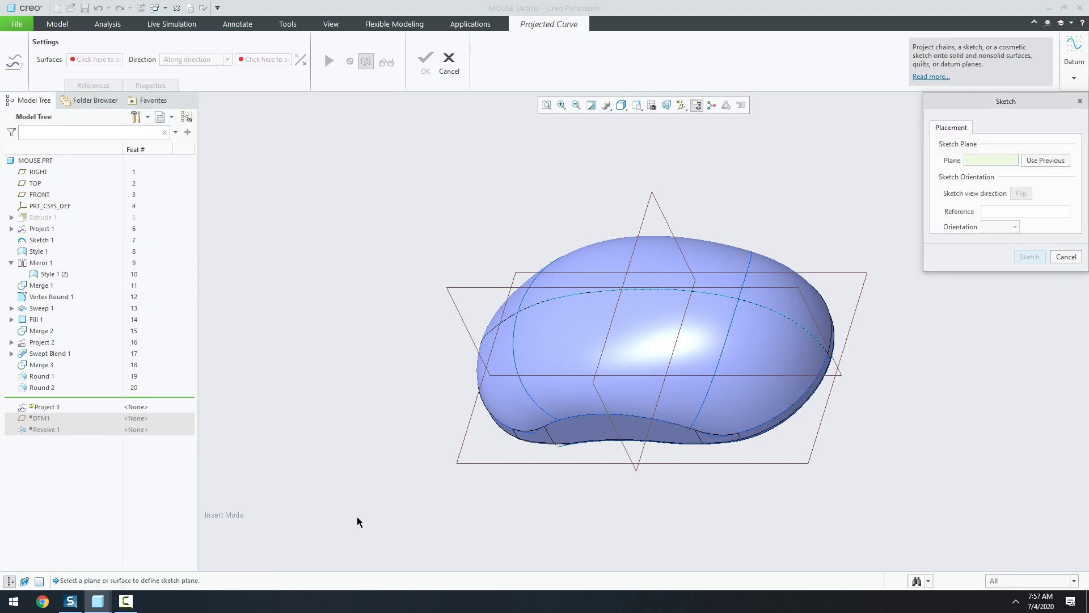
left_click(469, 462)
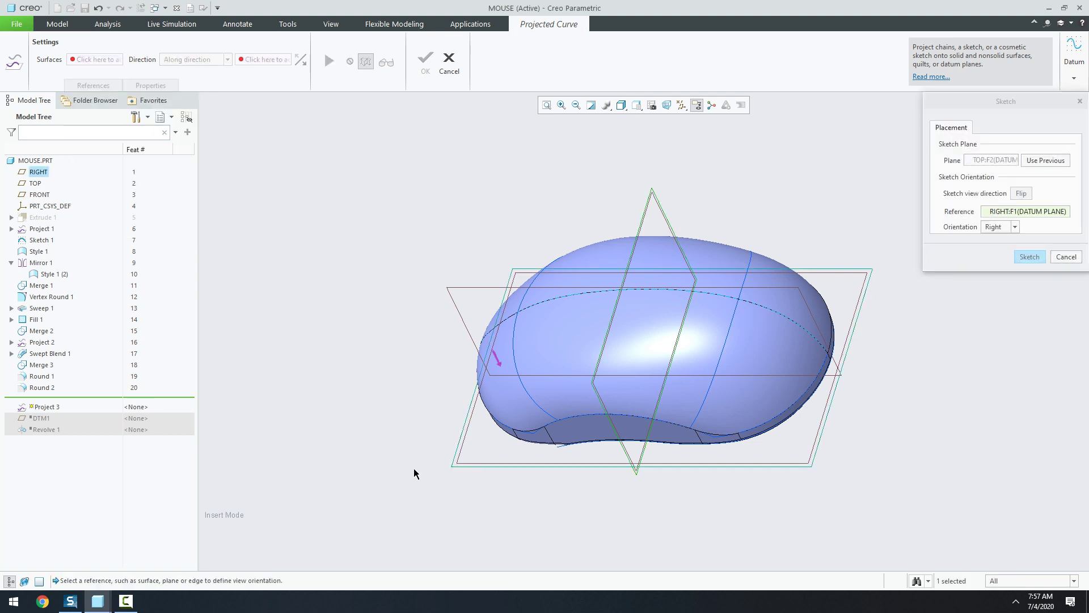
left_click(1029, 261)
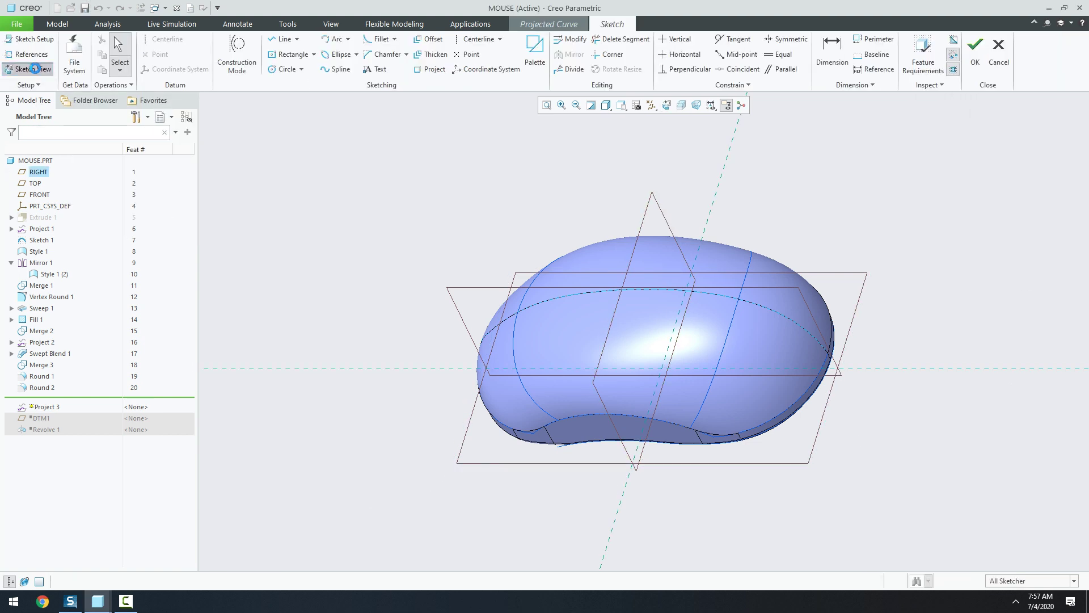
left_click(35, 69)
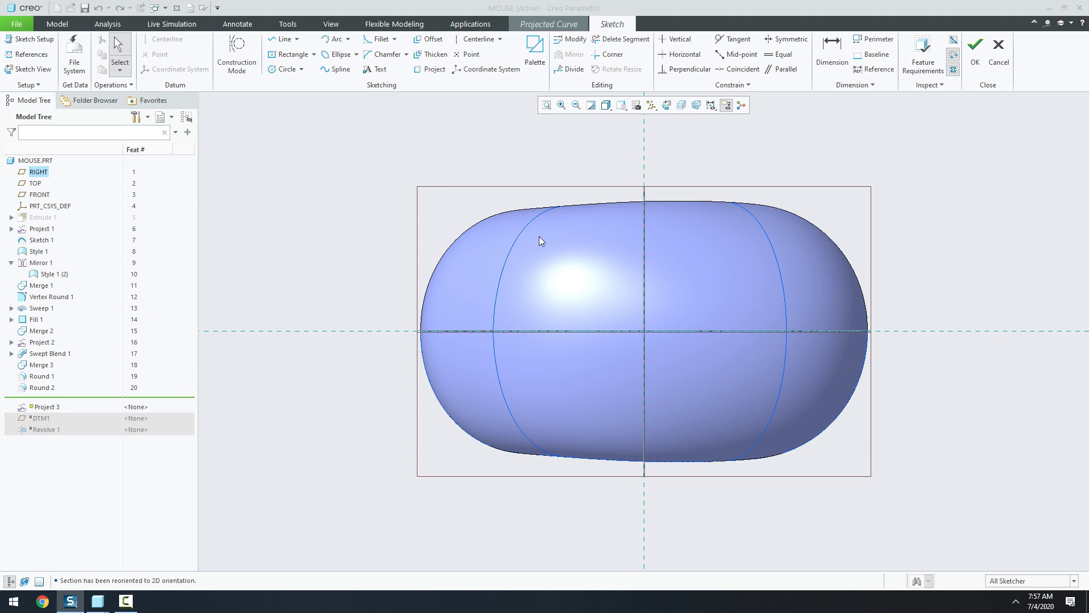
Step: Draw two short conic arcs, one at each end of the curve on the centreline
left_click(348, 39)
left_click(348, 102)
scroll(467, 365, "down", 2)
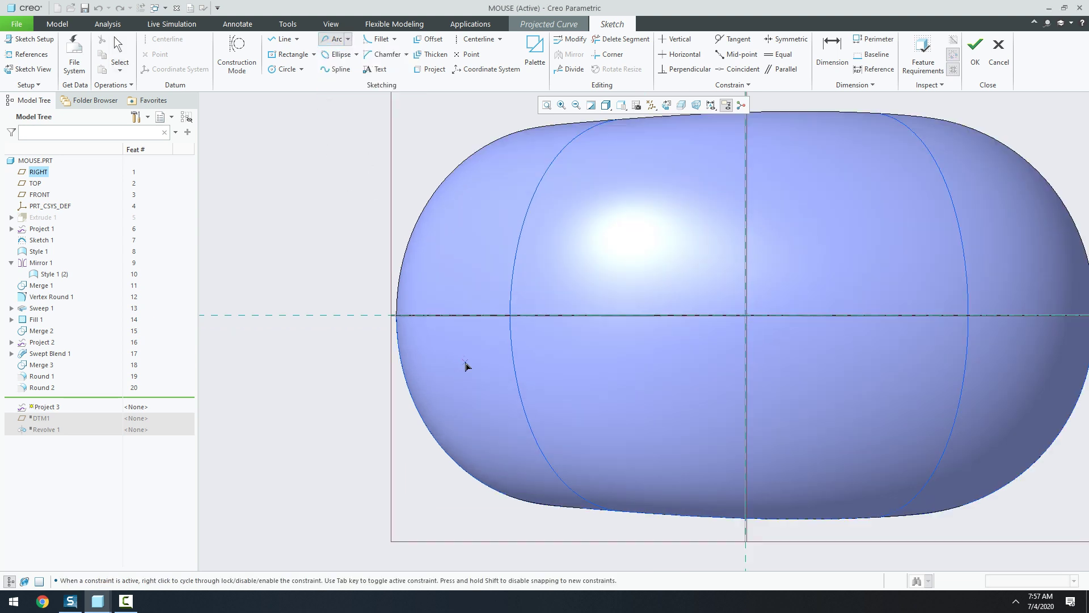
scroll(471, 356, "down", 1)
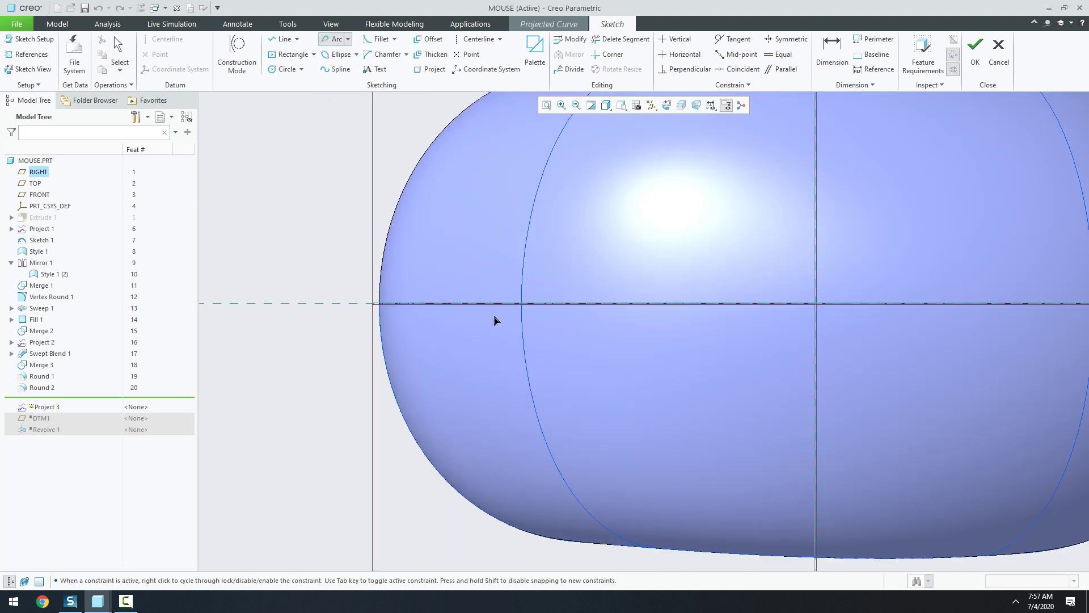
left_click(531, 330)
left_click(499, 327)
scroll(767, 356, "up", 3)
scroll(863, 325, "down", 2)
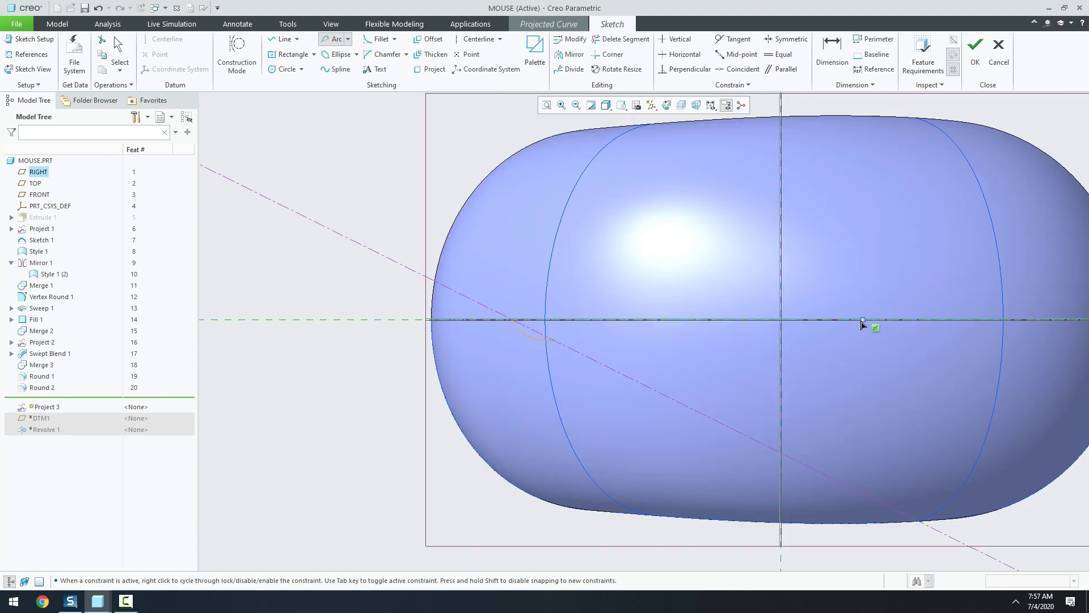
left_click(853, 322)
left_click(825, 335)
left_click(840, 335)
middle_click(849, 363)
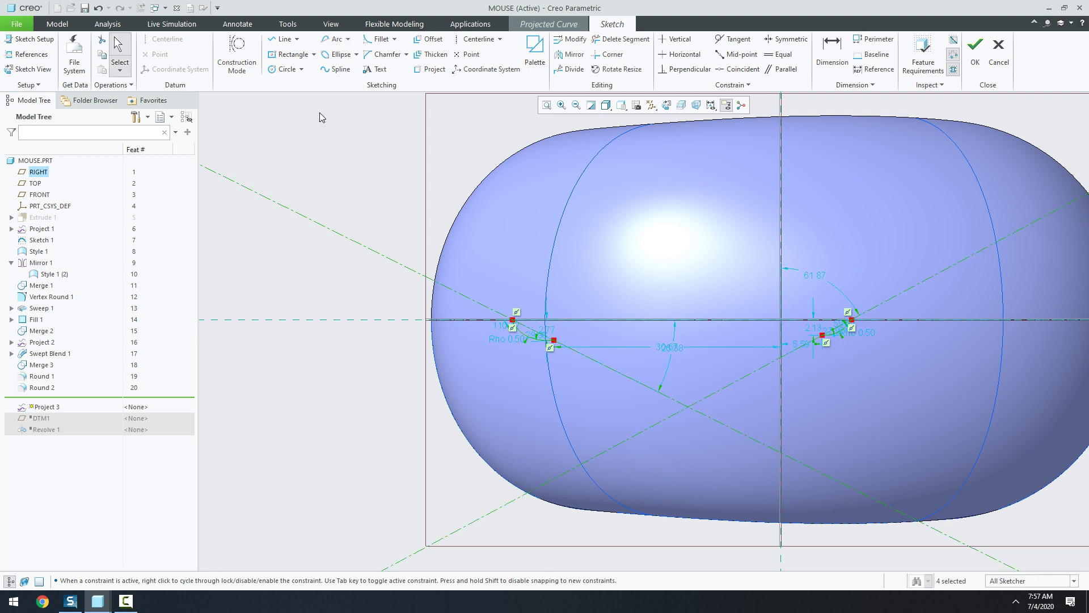
Step: Join the two conic ends with a long 3-point arc
left_click(348, 39)
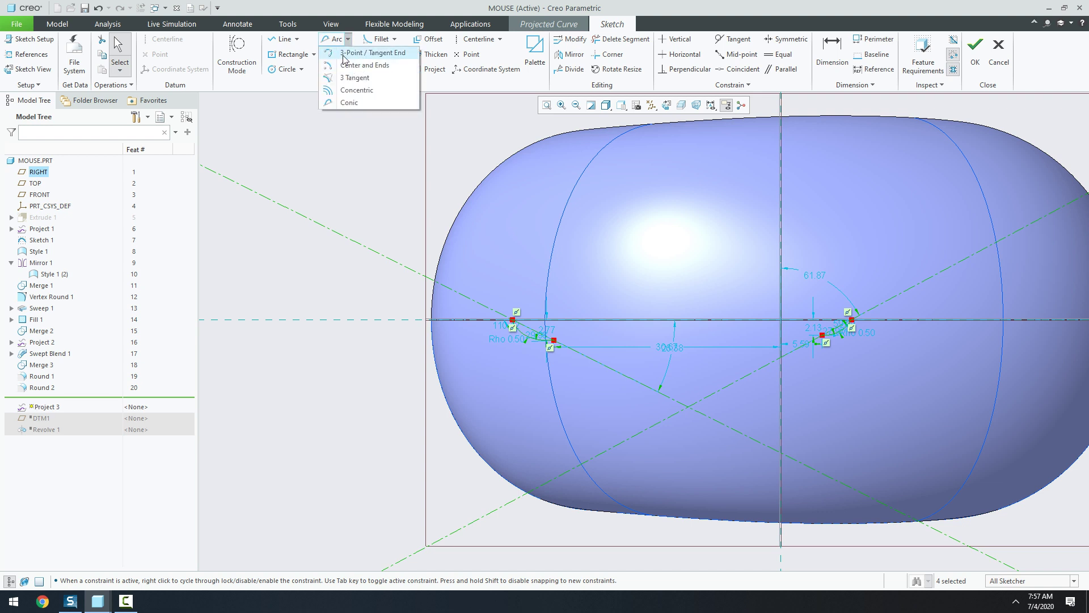
left_click(343, 53)
left_click(555, 340)
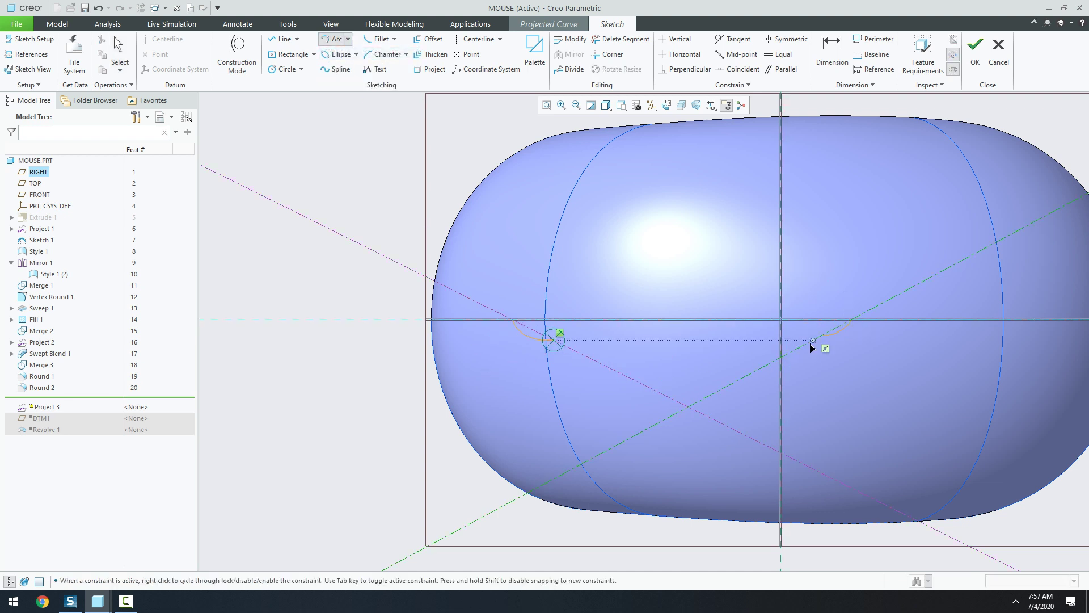
left_click(824, 336)
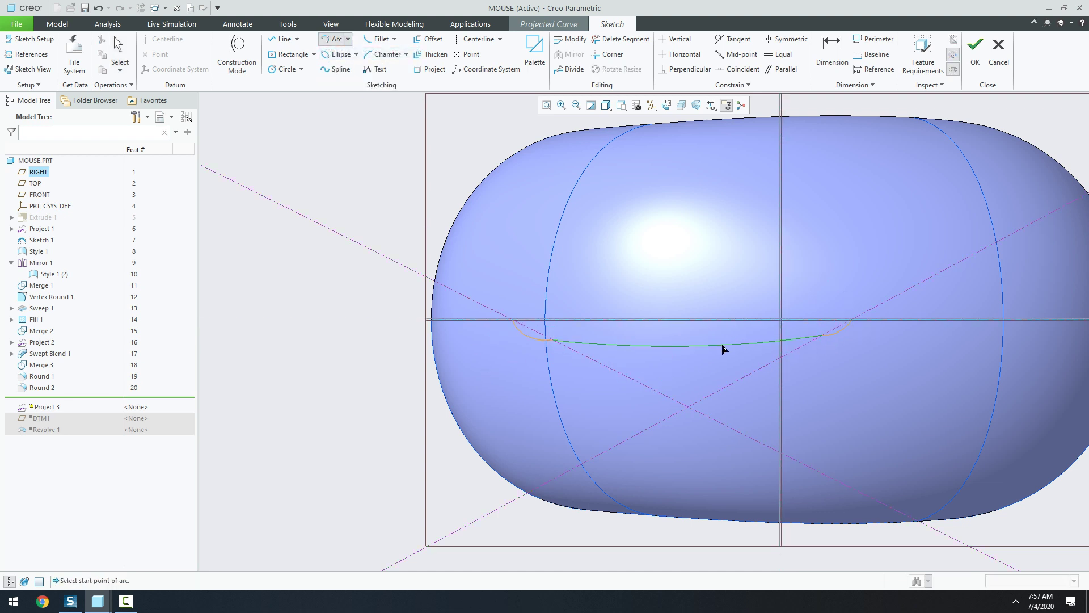
middle_click(766, 392)
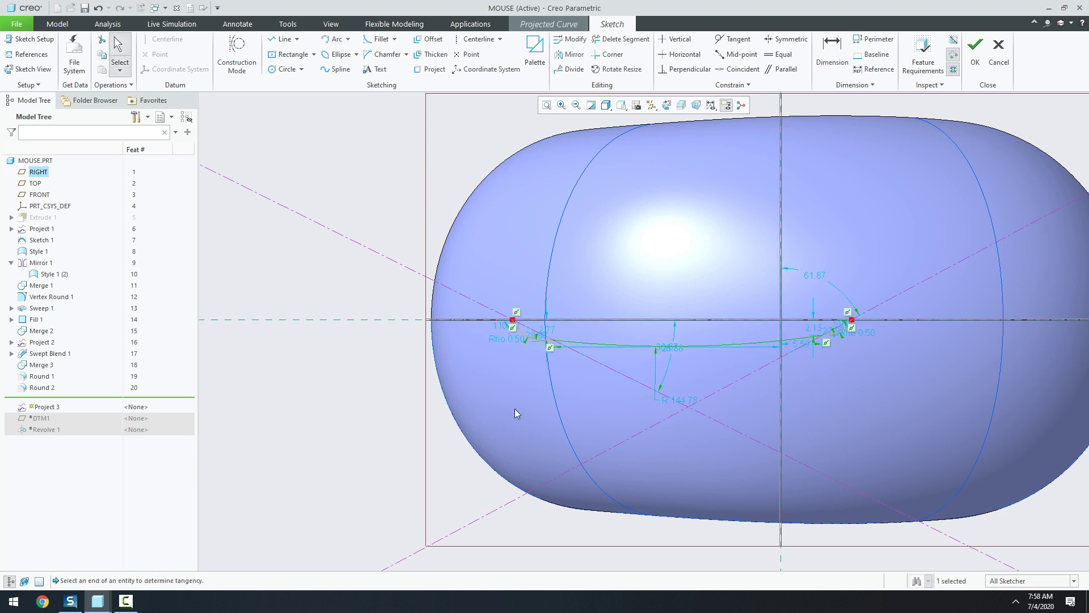
Step: Set the left conic end's angle to 90 and its depth from 2.77 to 2.20
scroll(533, 374, "down", 3)
double_click(477, 281)
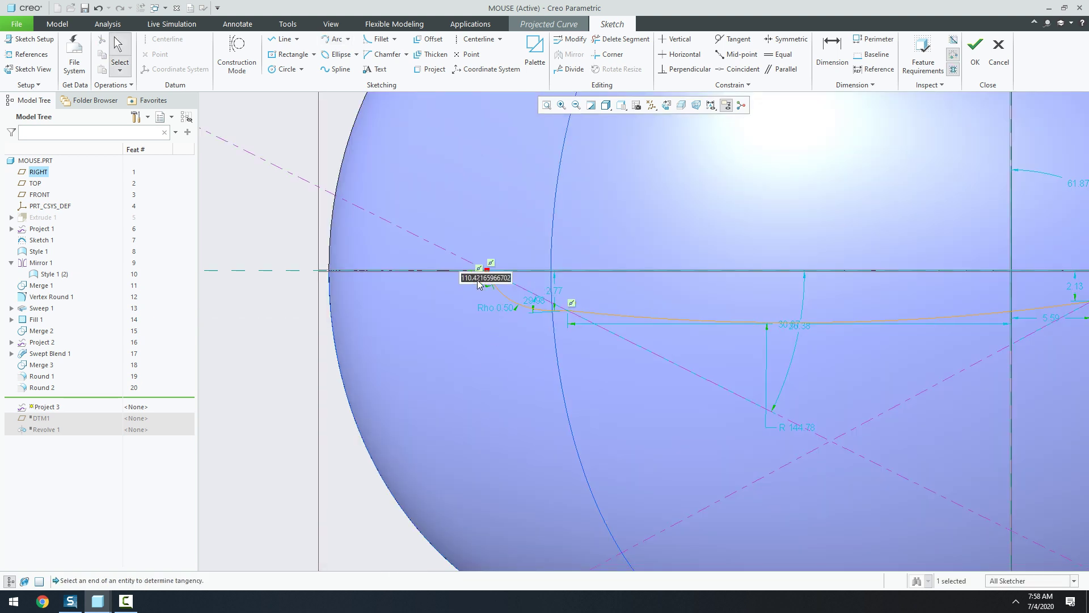
type("90")
key("Return")
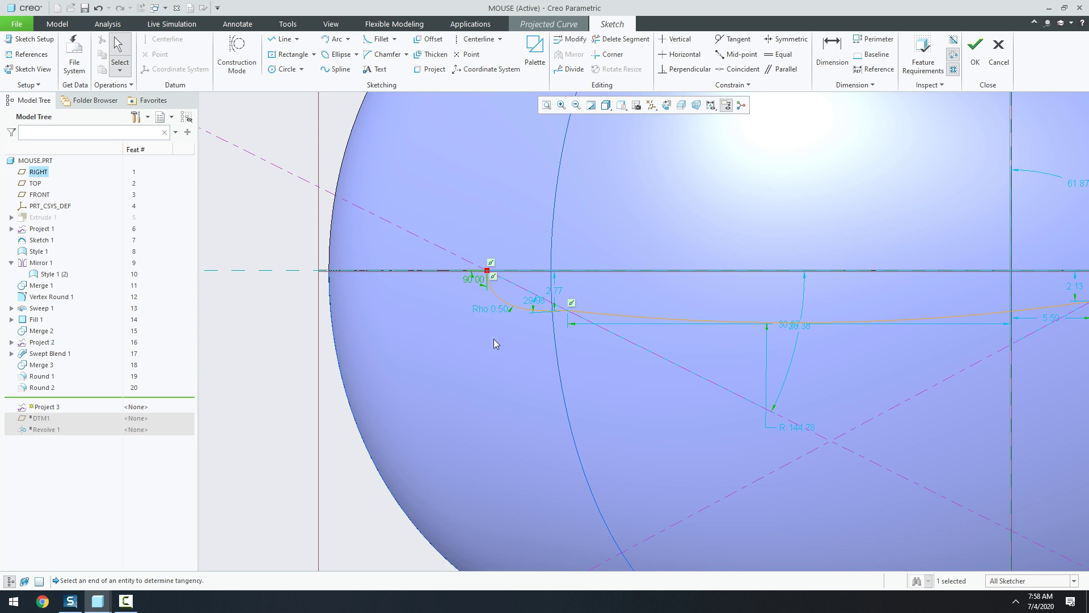
scroll(492, 308, "down", 2)
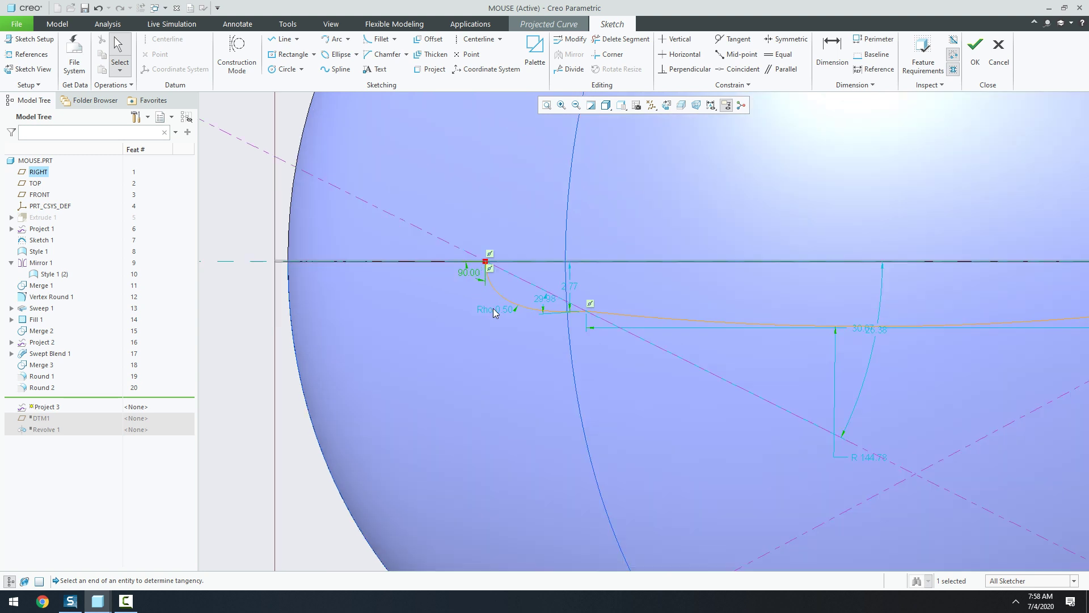
double_click(589, 282)
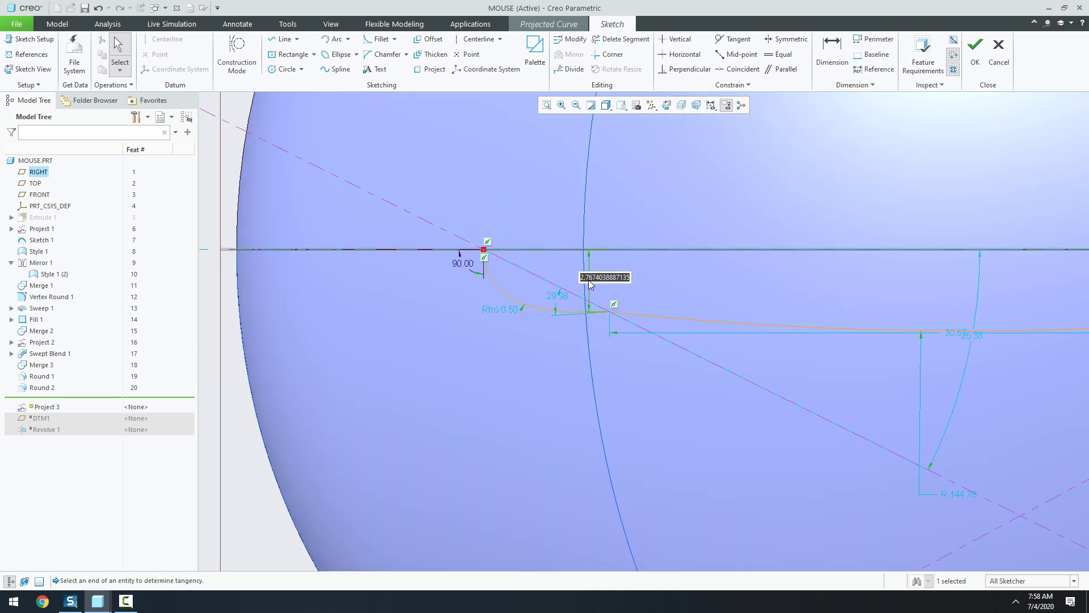
type("2.2")
key("Return")
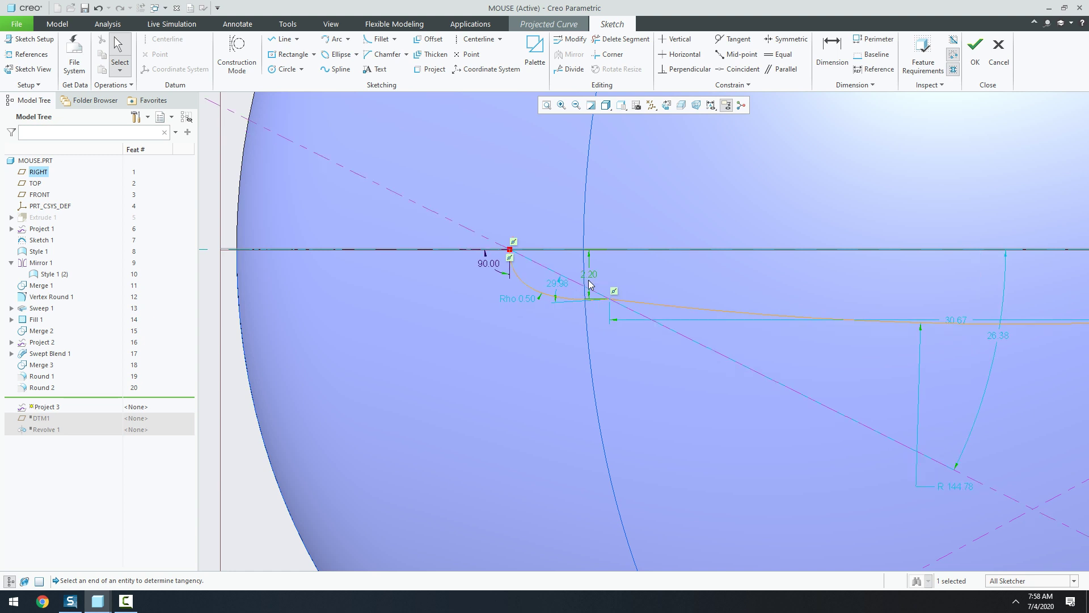
scroll(361, 321, "down", 2)
Step: Make the left conic end tangent to the long arc
left_click(732, 38)
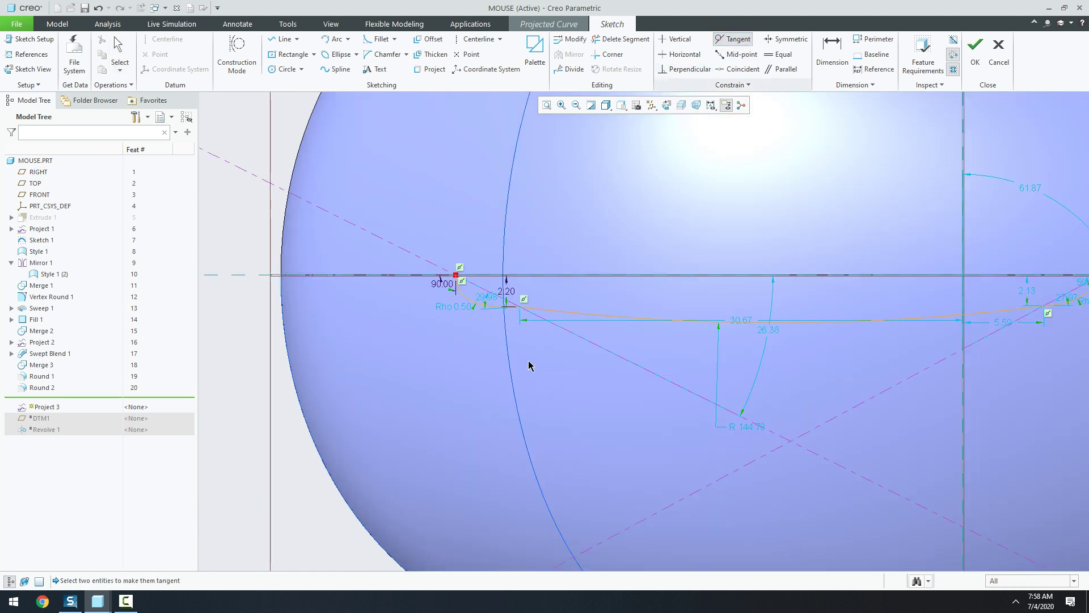
left_click(501, 317)
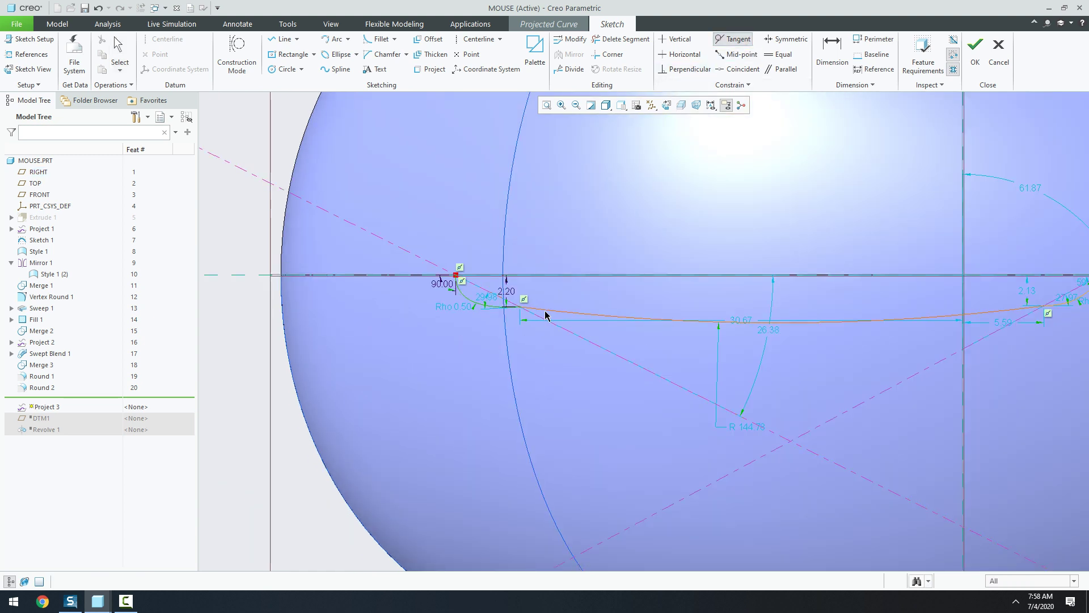
left_click(540, 320)
scroll(452, 352, "down", 1)
scroll(540, 344, "down", 2)
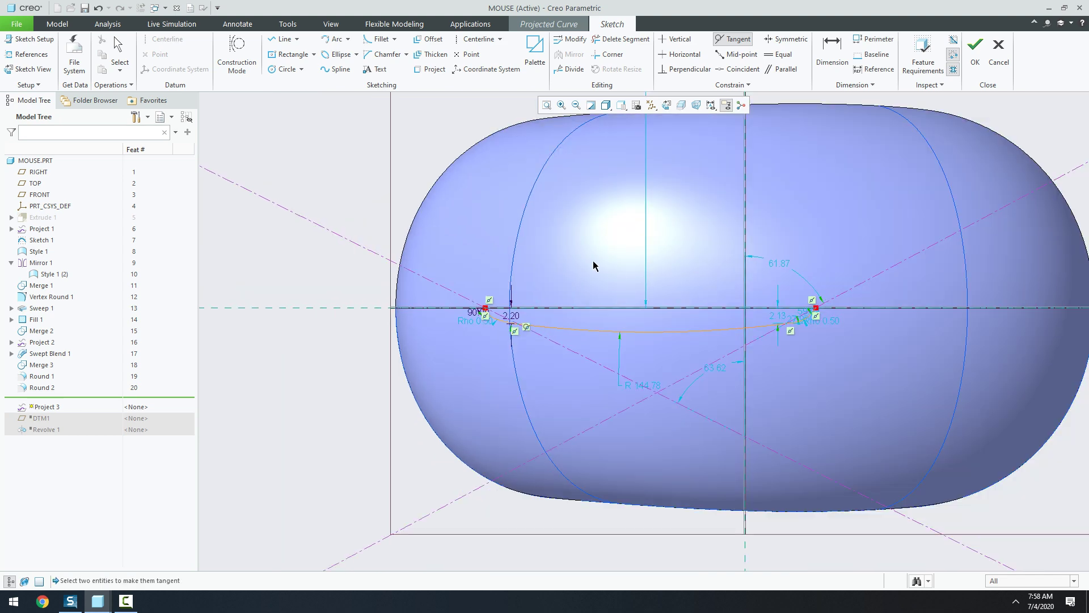
left_click(832, 51)
Step: Dimension the left curve end 42 and the arc join 39 from the vertical centreline
scroll(486, 309, "up", 3)
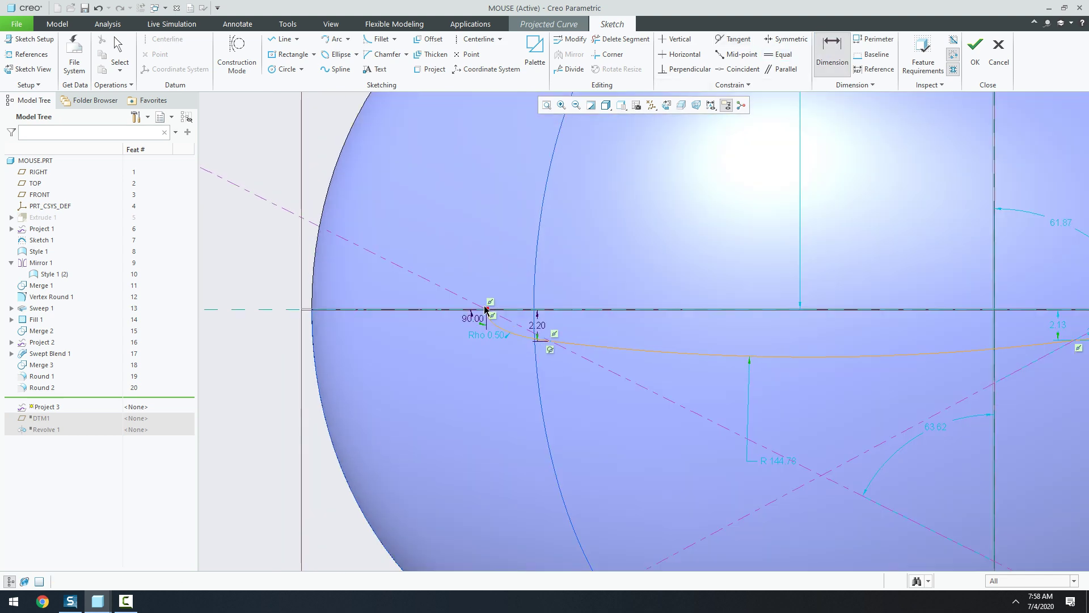
scroll(471, 311, "down", 2)
scroll(888, 261, "down", 1)
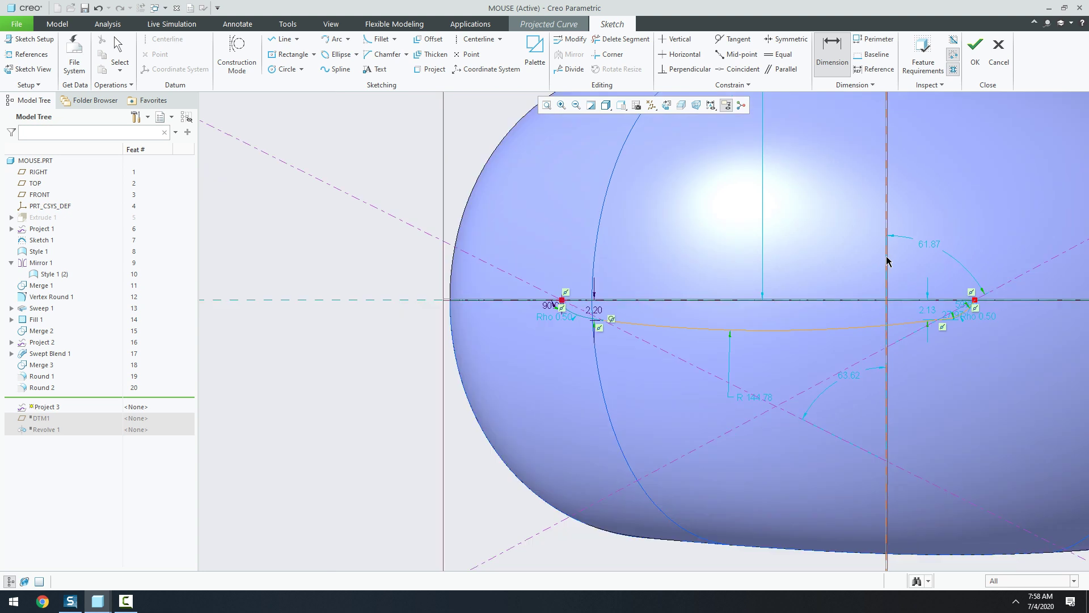
middle_click(701, 212)
type("4")
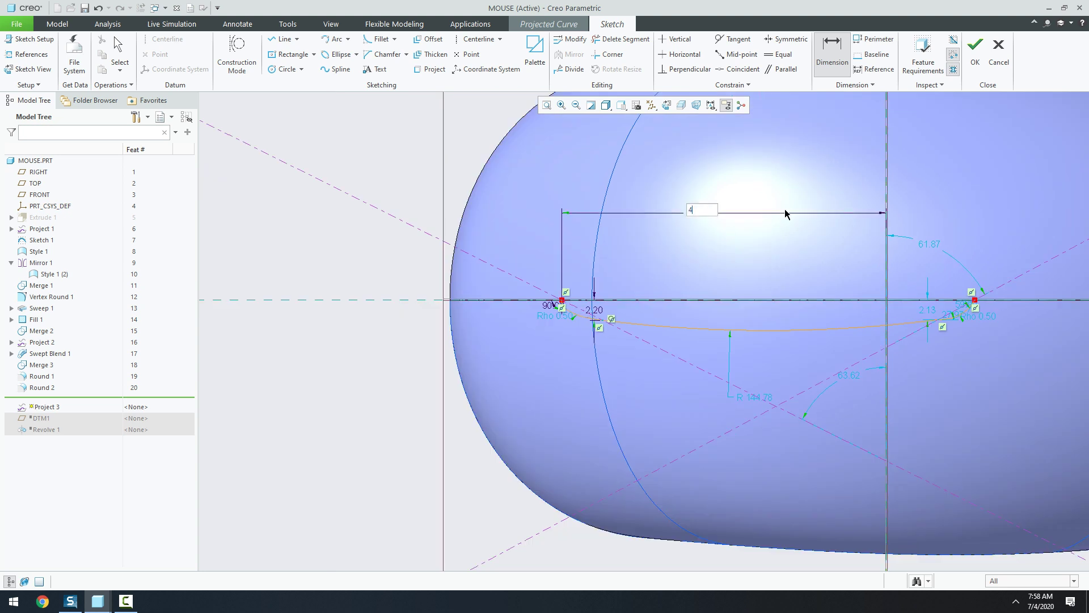
type("2")
key("Return")
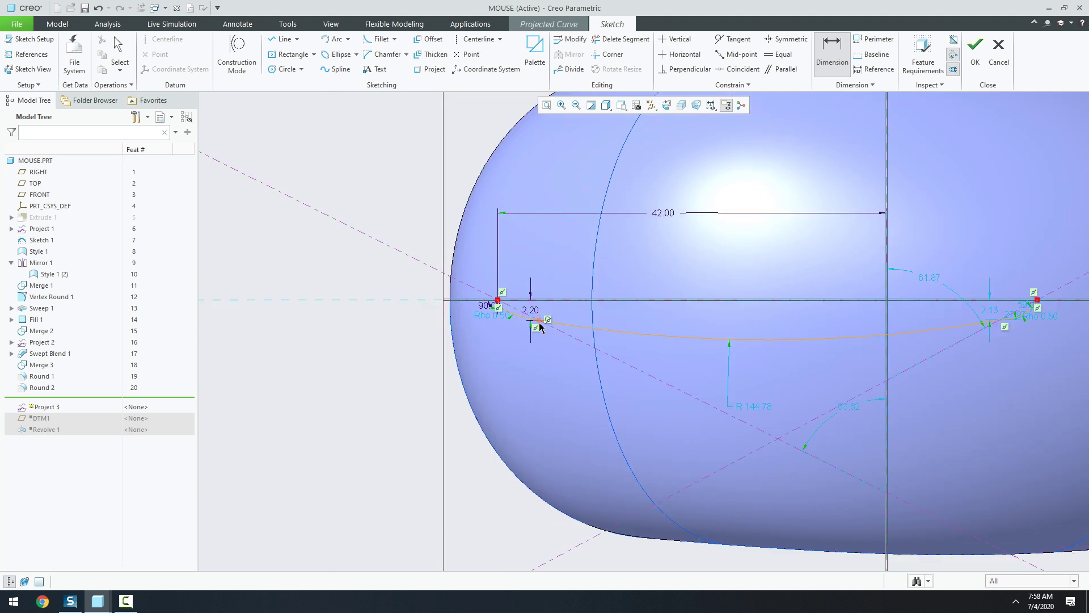
middle_click(714, 266)
type("39")
key("Return")
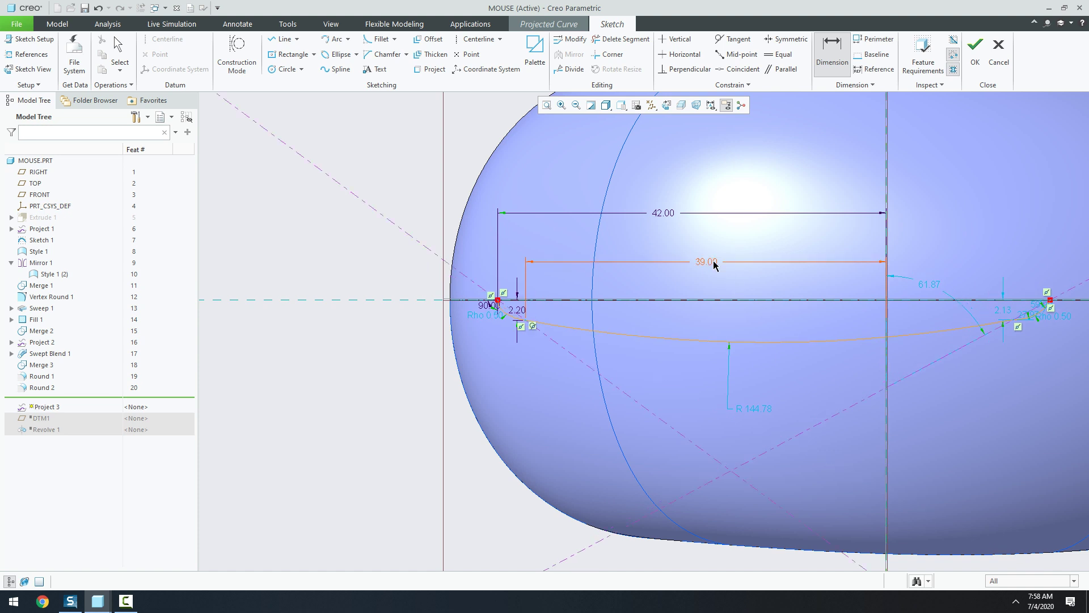
Step: Change the long arc's radius to 120
scroll(489, 315, "up", 2)
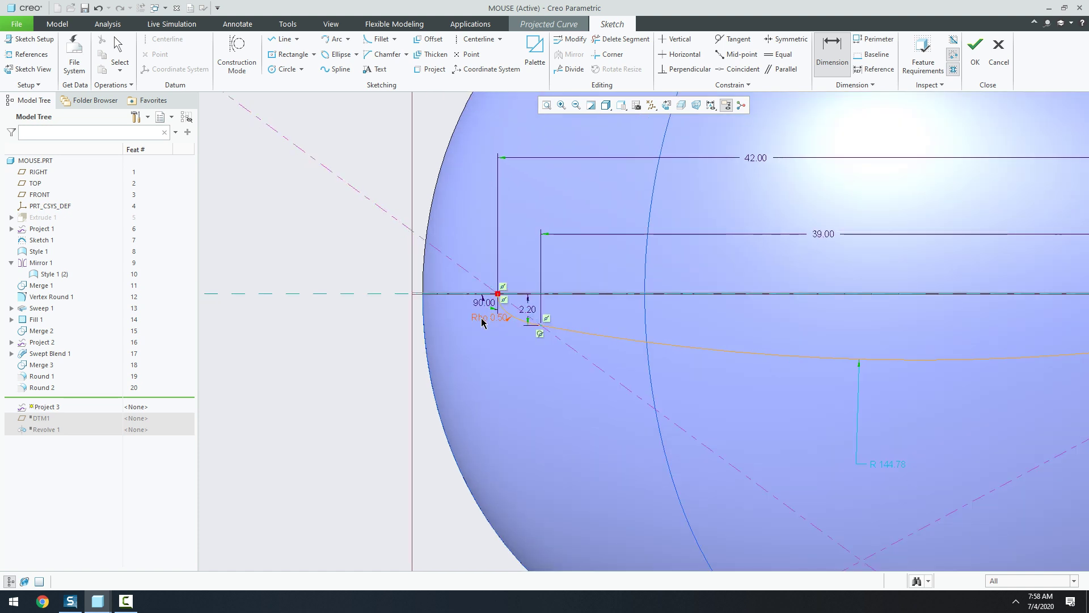
mouse_move(488, 318)
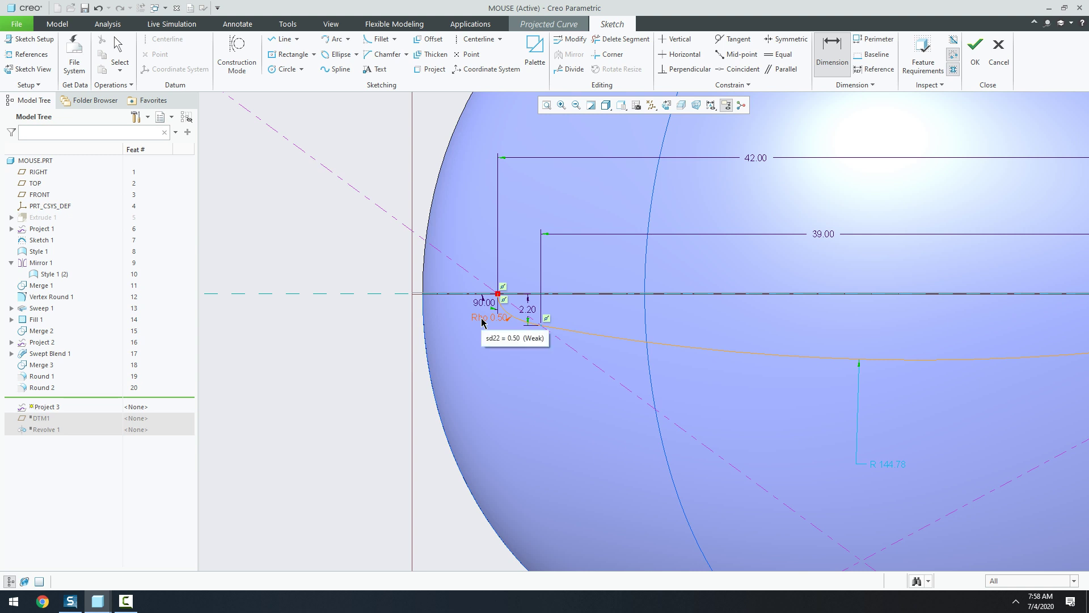
scroll(401, 340, "down", 2)
scroll(397, 339, "down", 1)
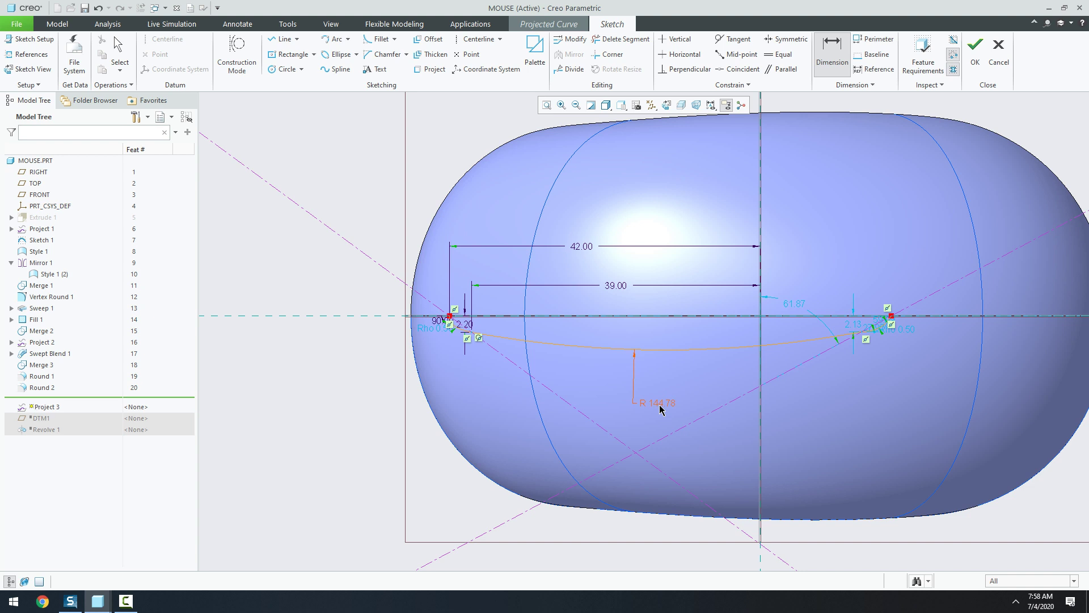
type("120")
key("Return")
scroll(863, 349, "up", 3)
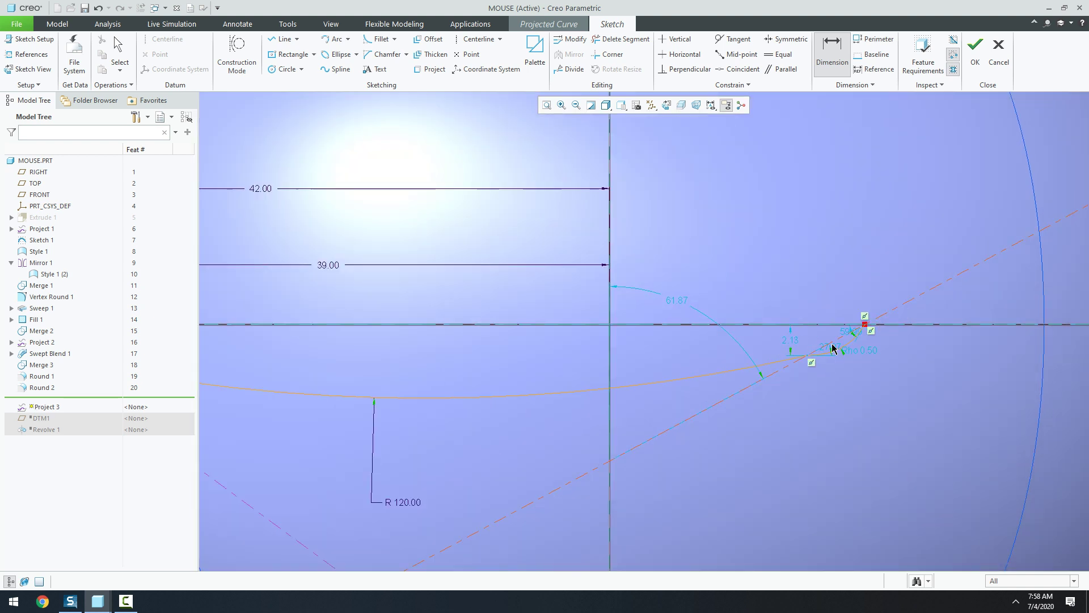
scroll(863, 339, "up", 3)
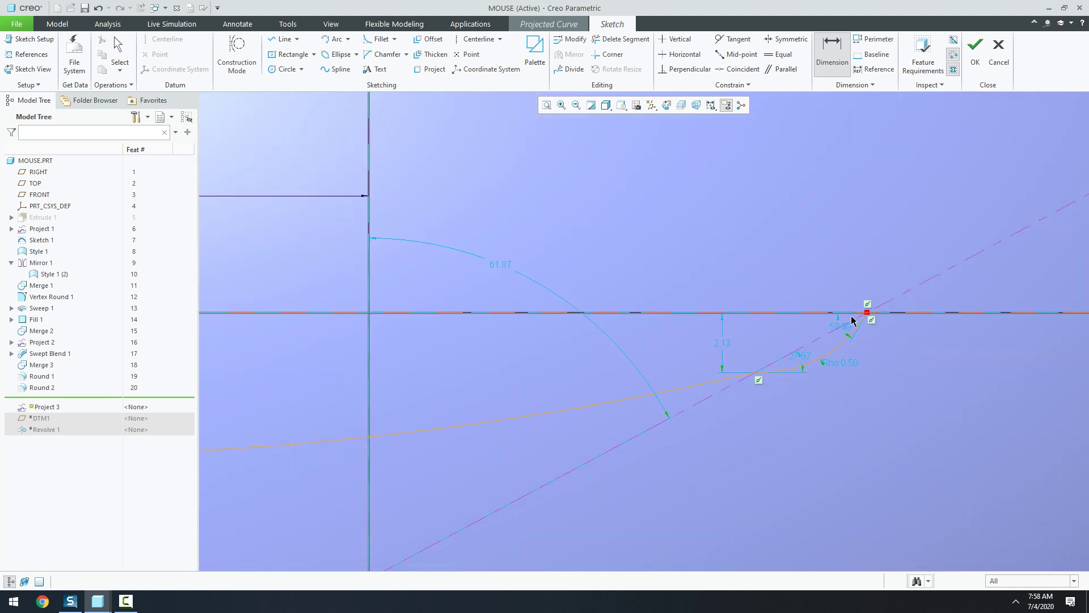
Step: Set the right end's angle to 90, its depth from 2.13 to 1.20, and make it tangent to the conic
middle_click(852, 345)
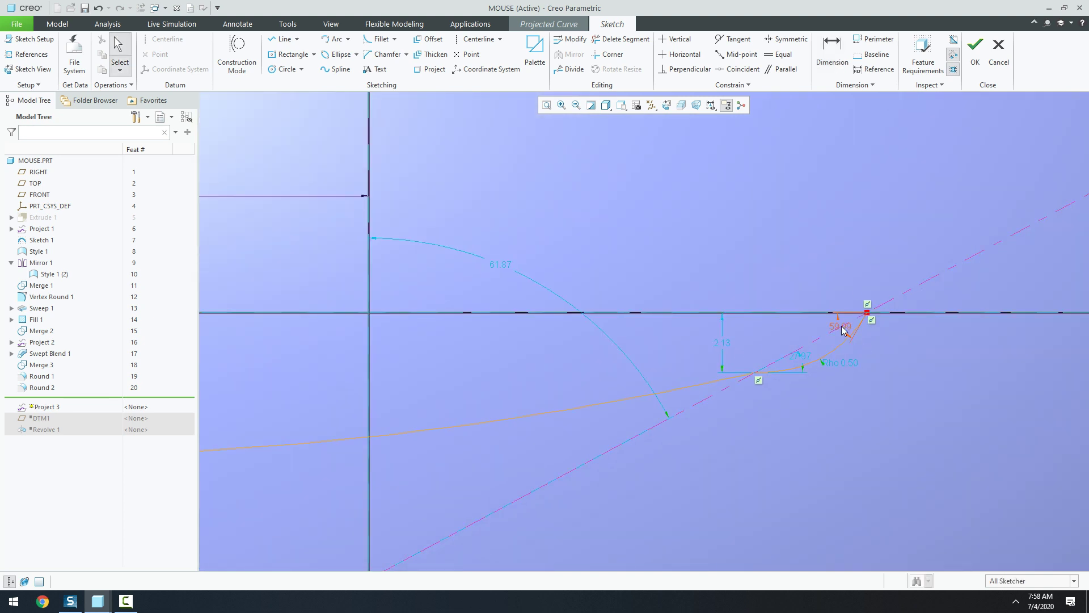
double_click(841, 328)
type("90")
key("Return")
double_click(723, 344)
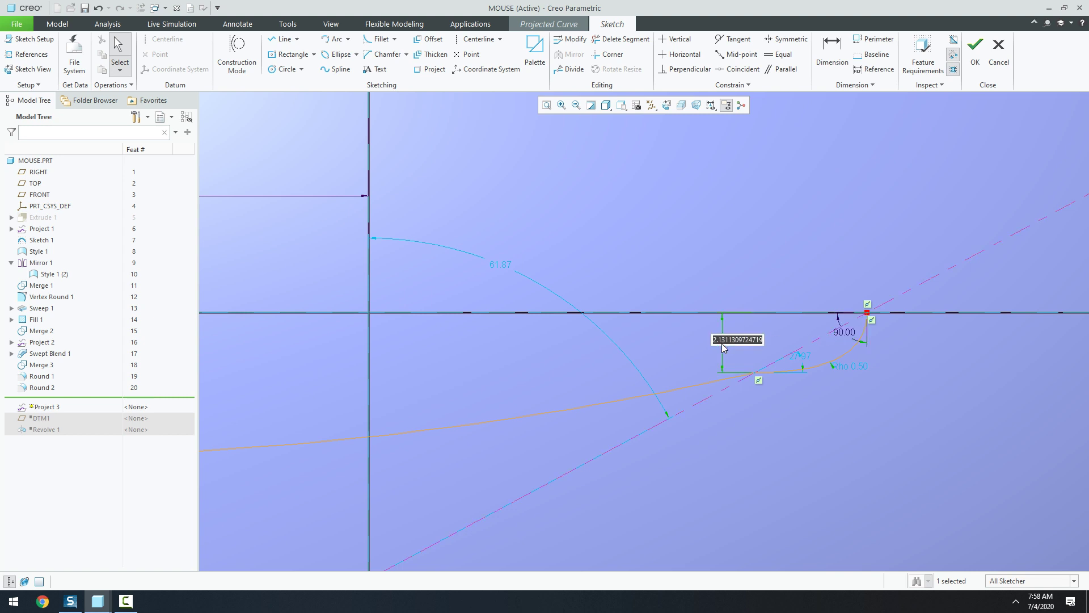
type("1.2")
key("Return")
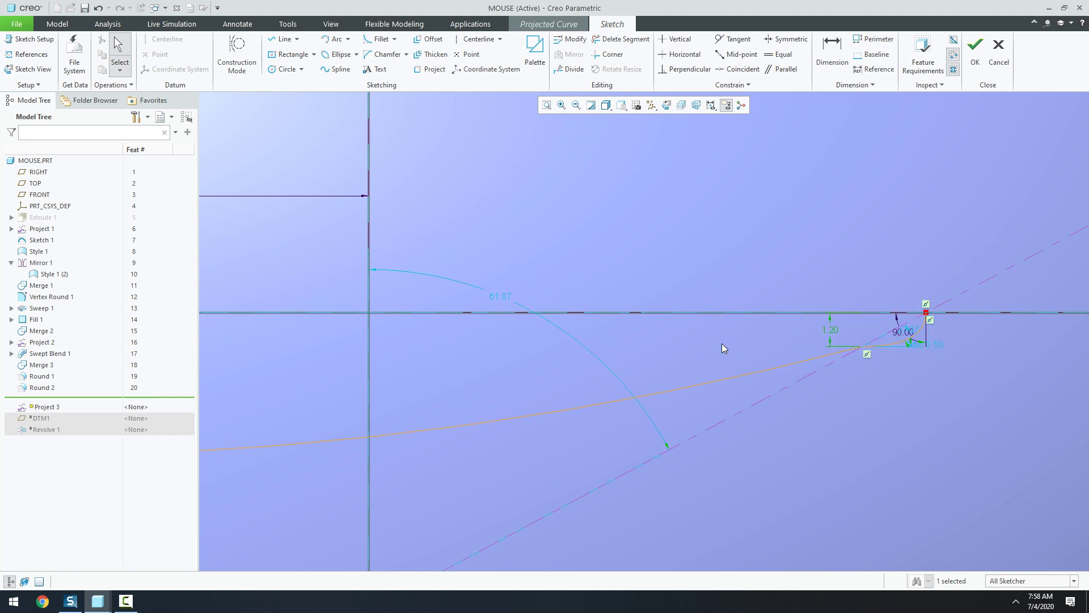
left_click(733, 39)
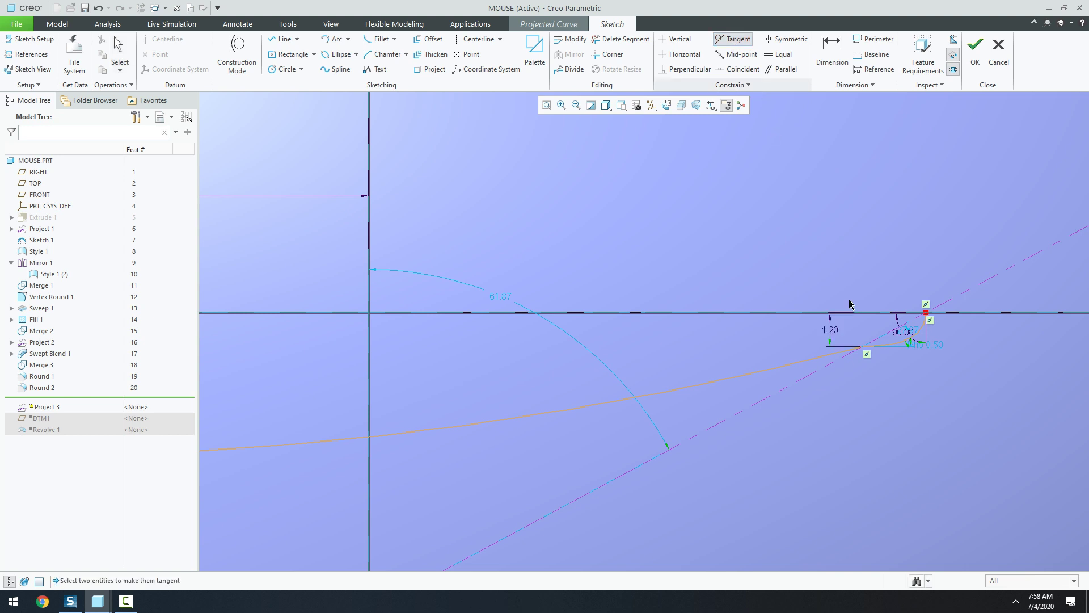
left_click(881, 347)
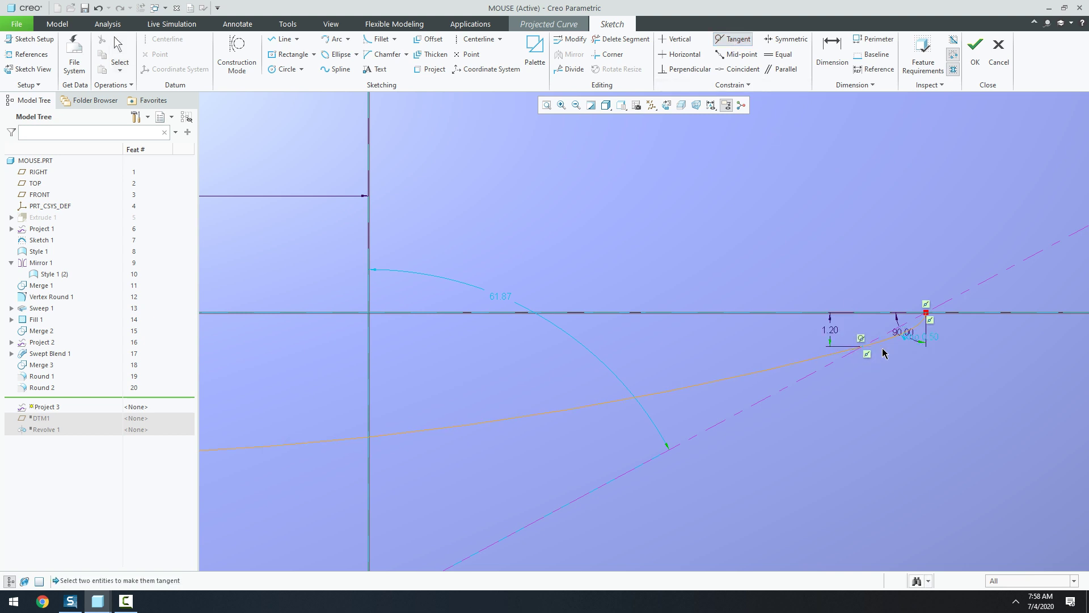
Step: Add horizontal dimensions of 6.00 and 4.00 from the vertical reference to the curve ends
left_click(829, 57)
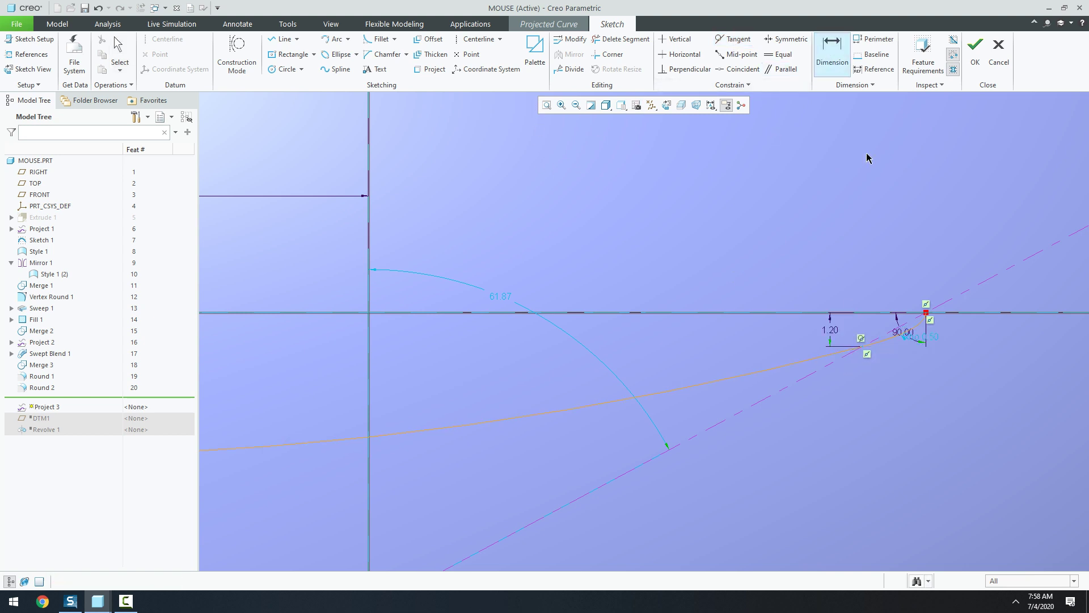
left_click(925, 314)
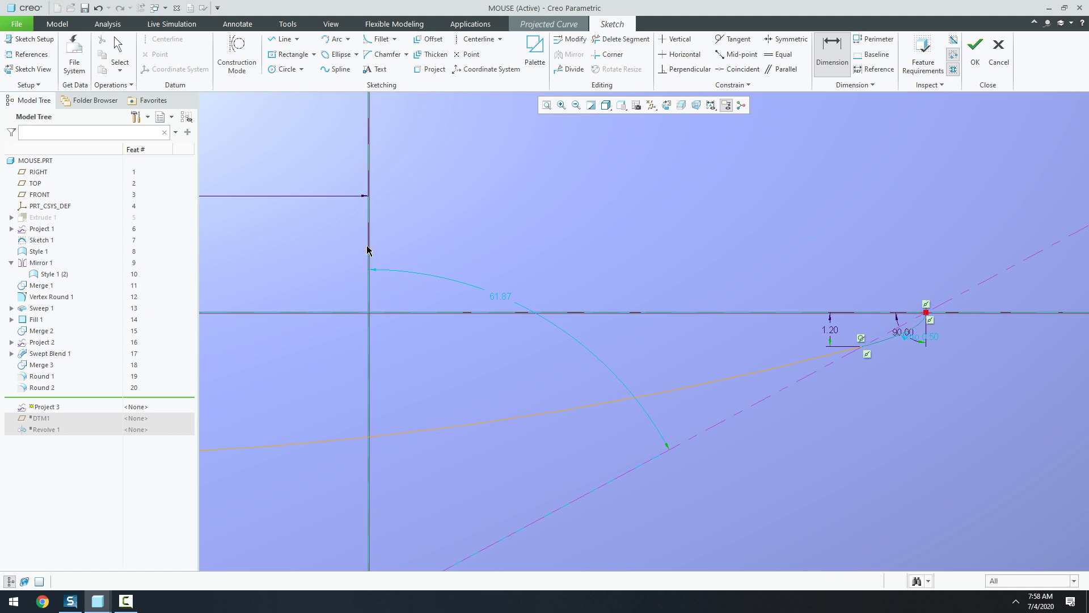
left_click(369, 253)
middle_click(578, 173)
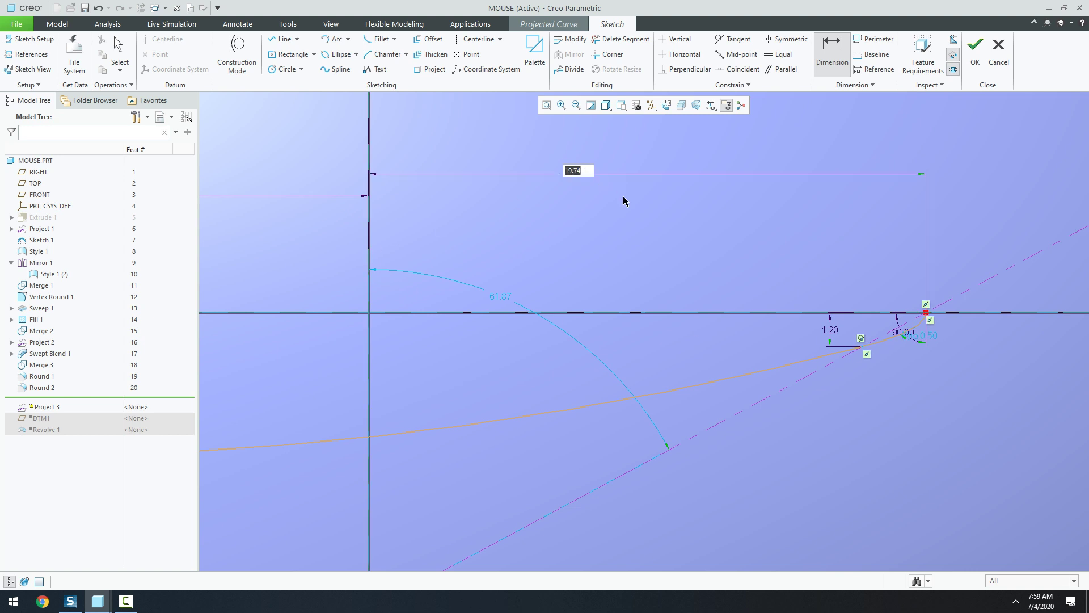
type("6")
key("Return")
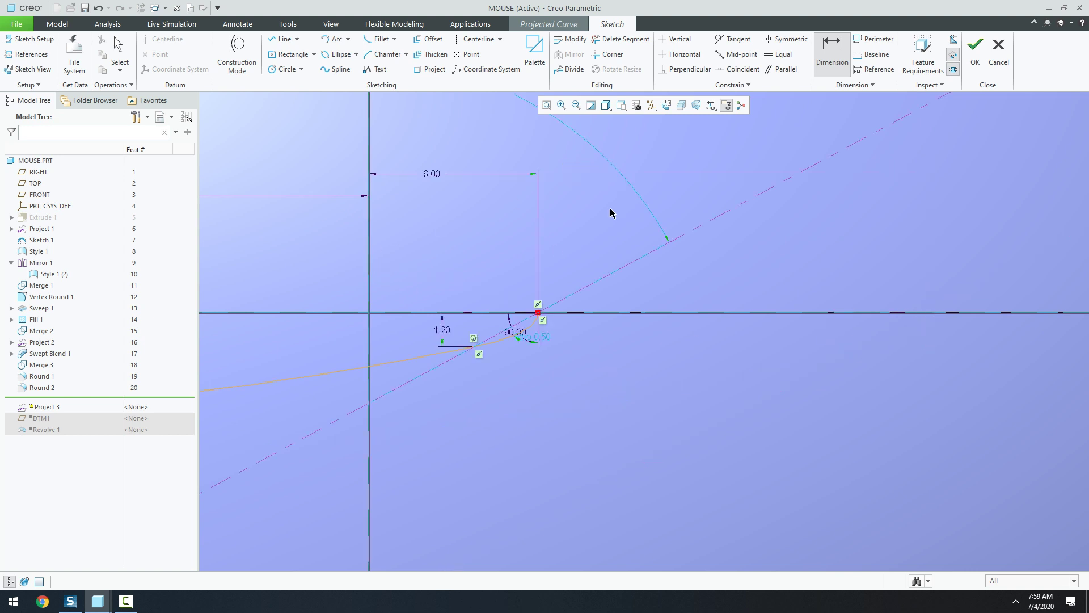
scroll(329, 355, "up", 1)
scroll(328, 355, "up", 1)
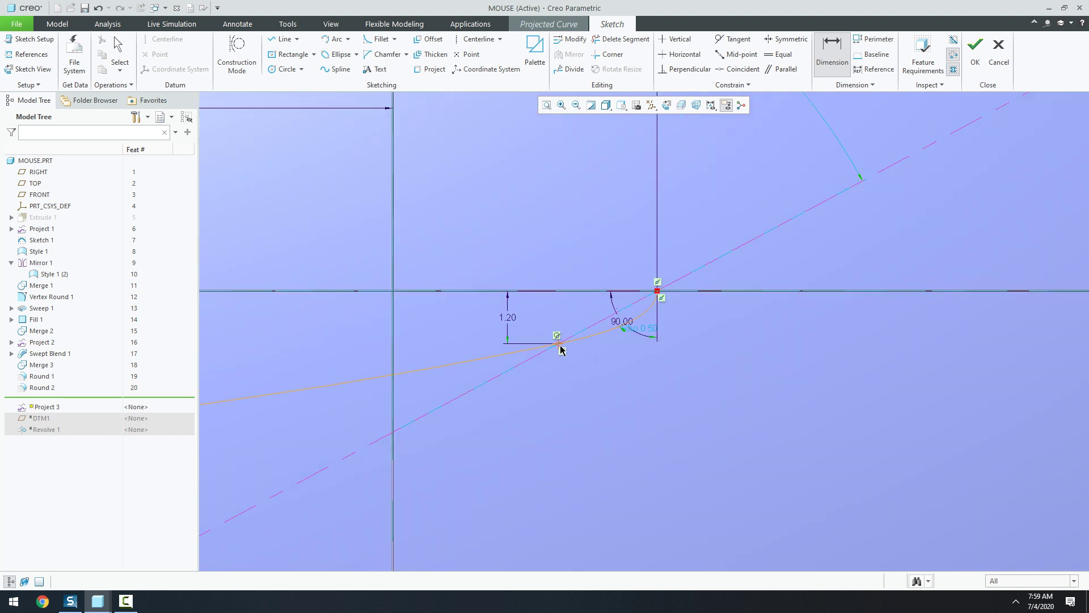
left_click(559, 342)
left_click(394, 346)
middle_click(455, 248)
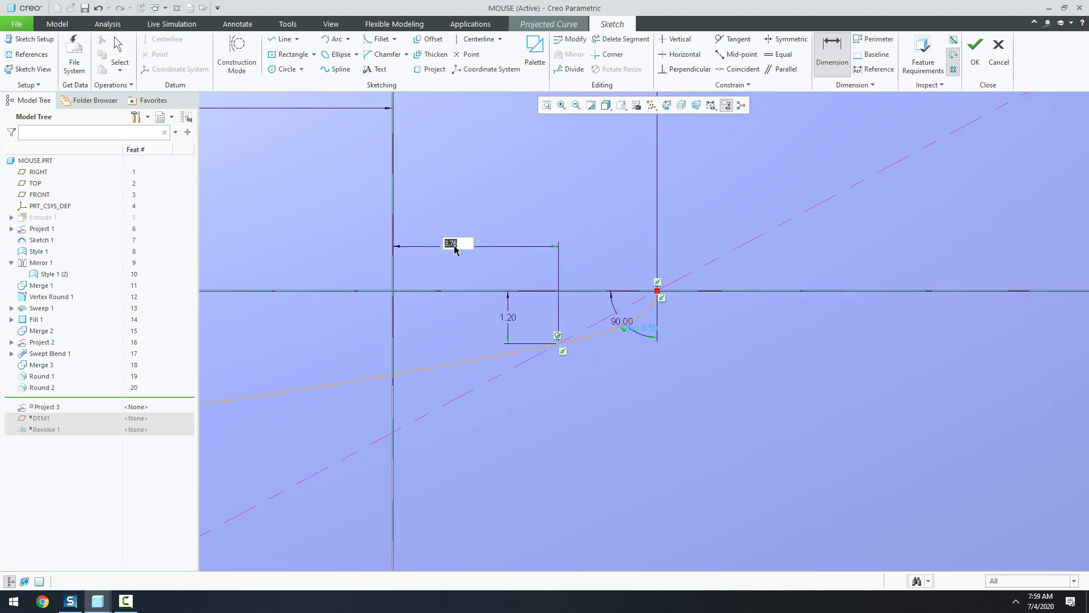
type("4")
key("Return")
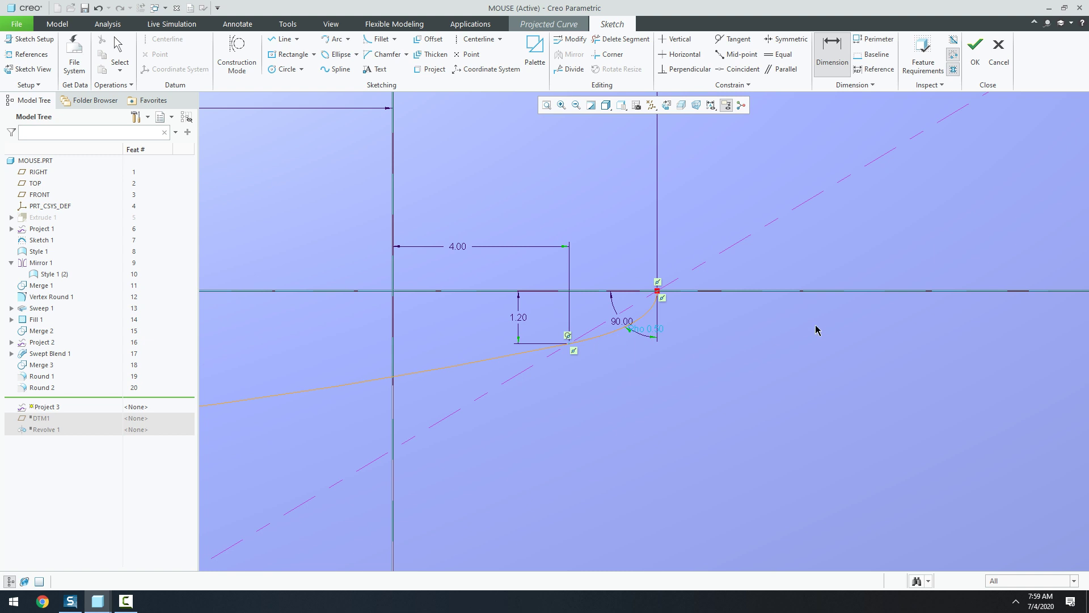
scroll(817, 326, "down", 3)
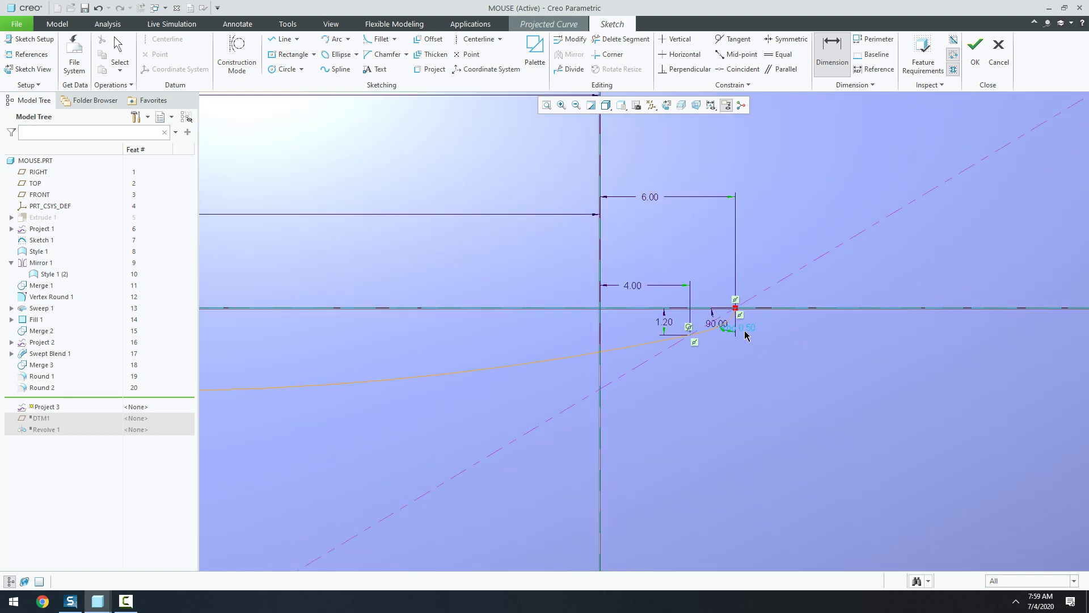
middle_click(749, 368)
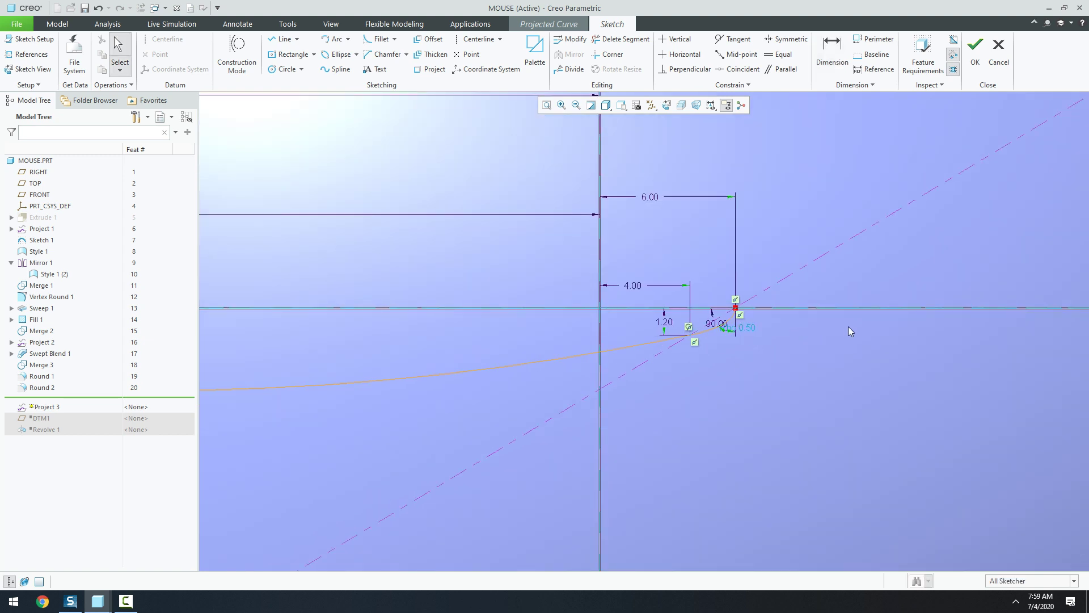
Step: Reposition the 42.00, 39.00, 4.00, 1.20 and both 90.00 dimensions so none overlap
scroll(849, 325, "down", 5)
scroll(635, 304, "up", 3)
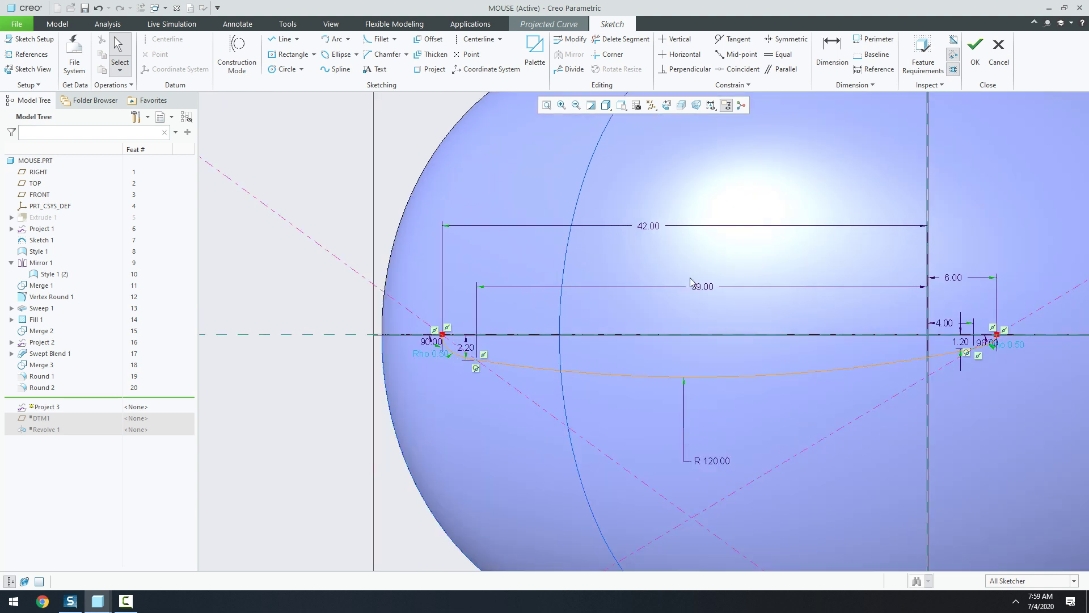
left_click_drag(655, 229, 688, 239)
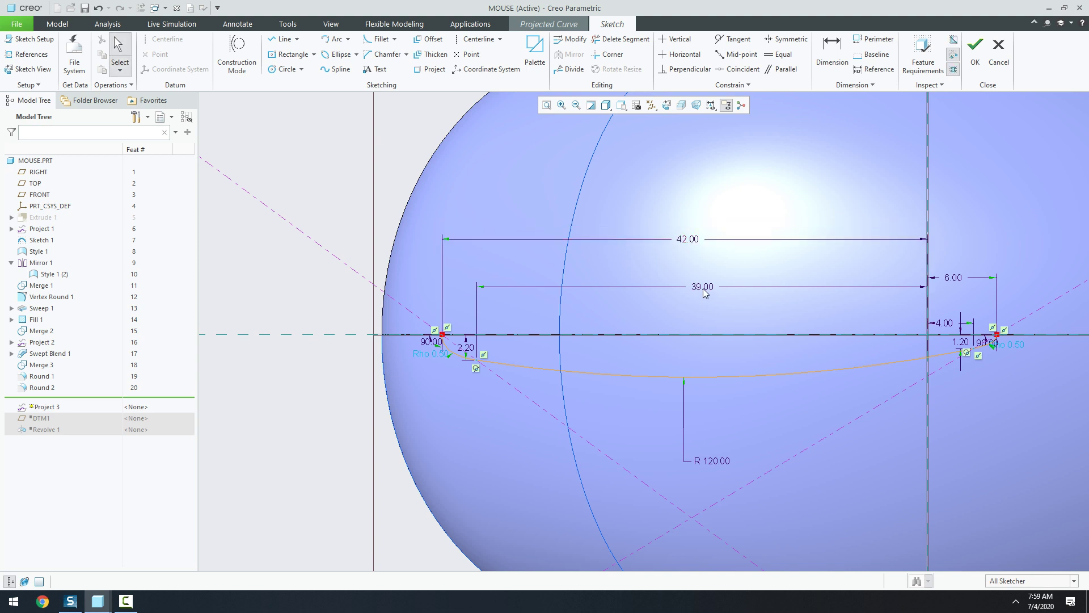
left_click_drag(680, 287, 659, 289)
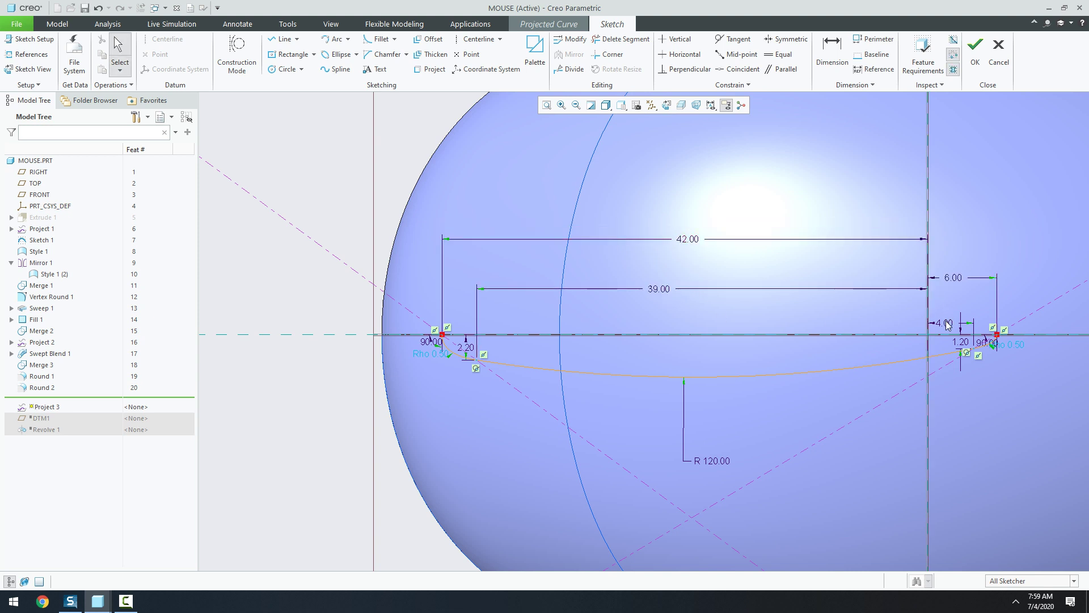
left_click_drag(944, 322, 952, 292)
left_click_drag(964, 343, 1047, 342)
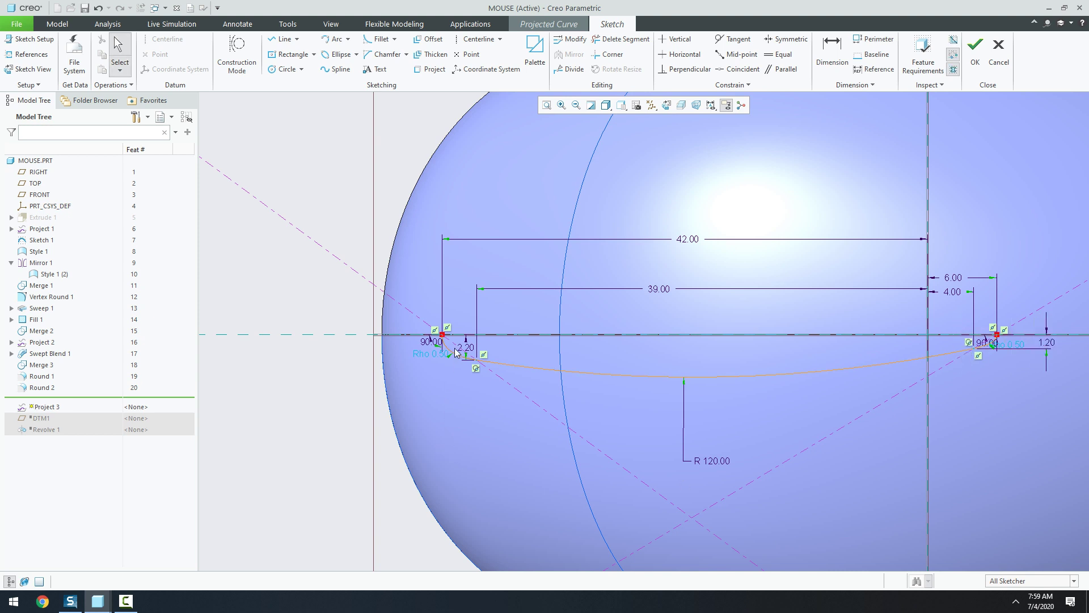
left_click_drag(442, 345, 417, 377)
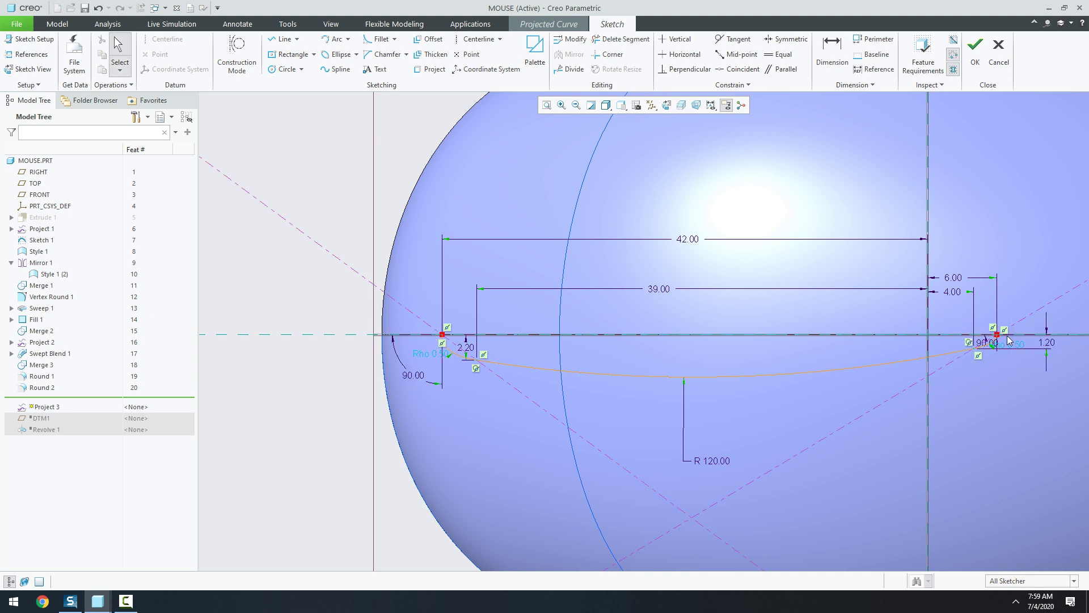
left_click_drag(979, 347, 952, 390)
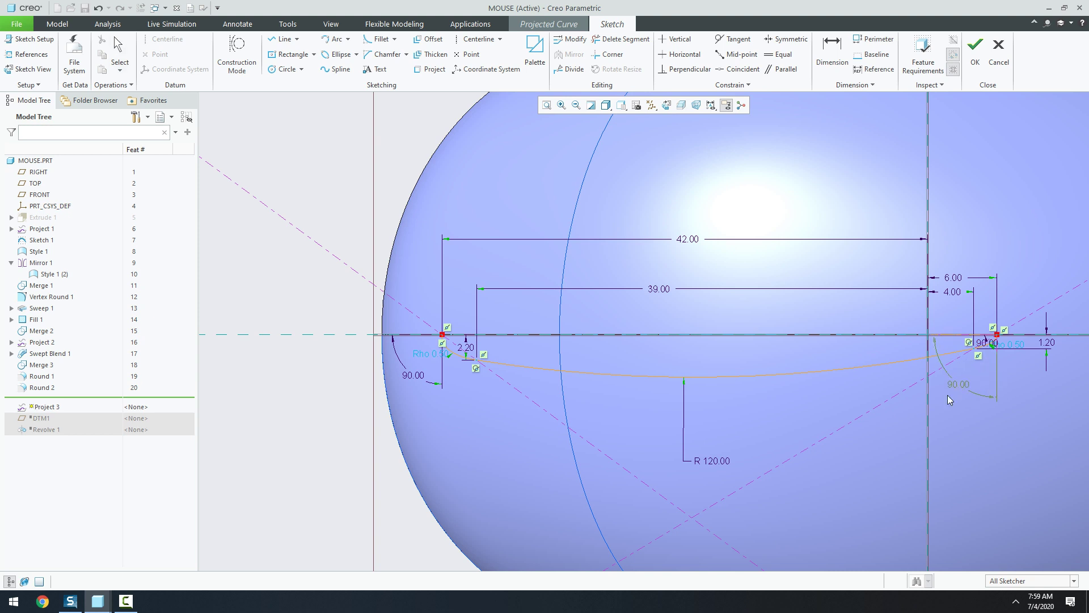
Step: Close the sketch, project it onto the body surface along TOP, and confirm Project 3
left_click(974, 53)
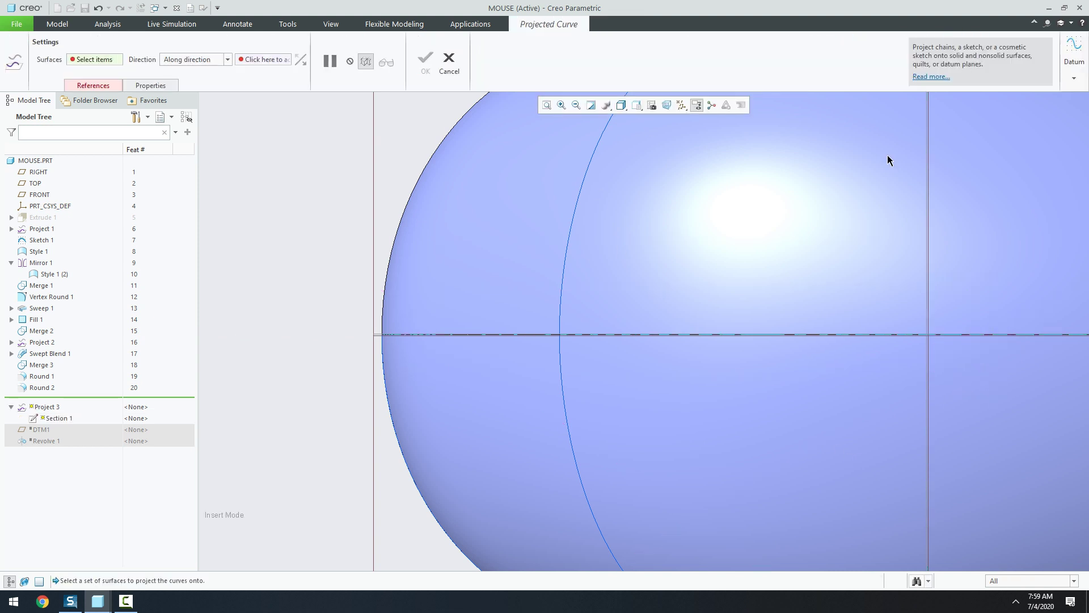
left_click(486, 403)
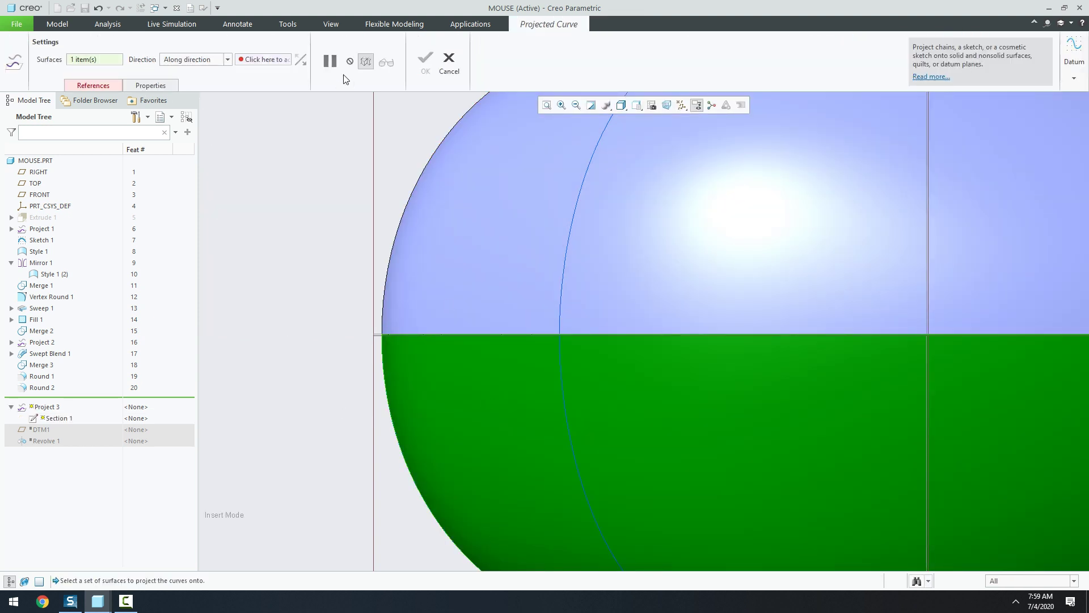
left_click(278, 62)
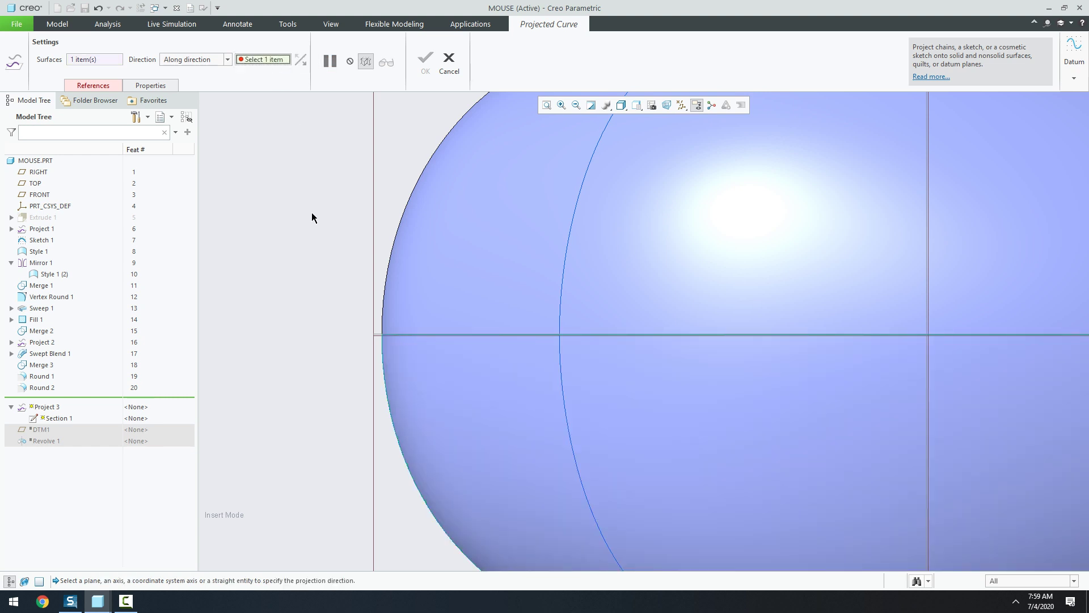
left_click(35, 183)
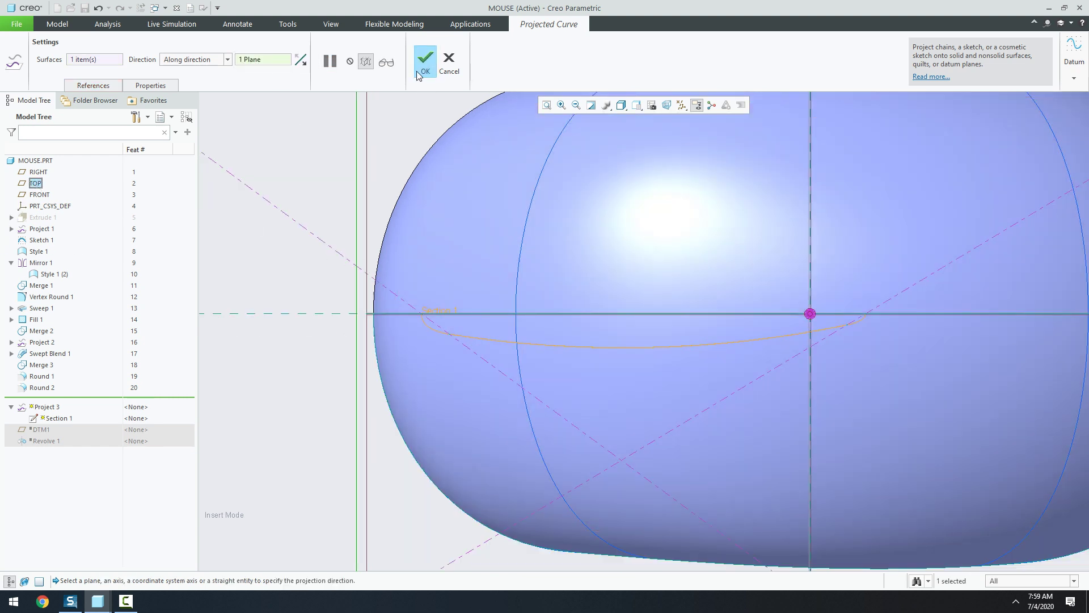
left_click(417, 69)
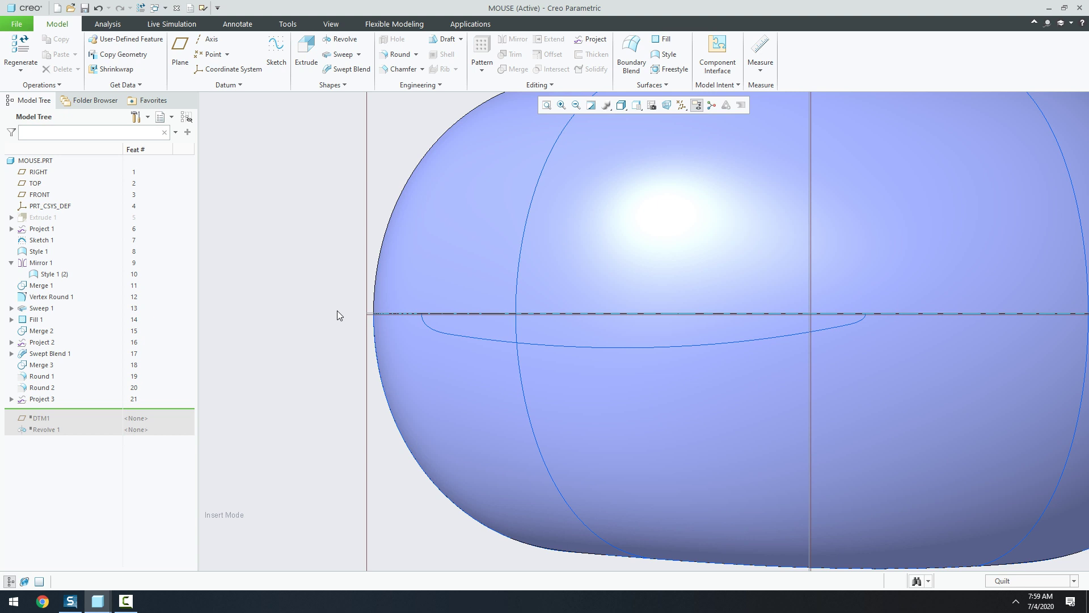
Step: Start a new sketch on the FRONT datum plane from the default 3D view
key("ctrl+d")
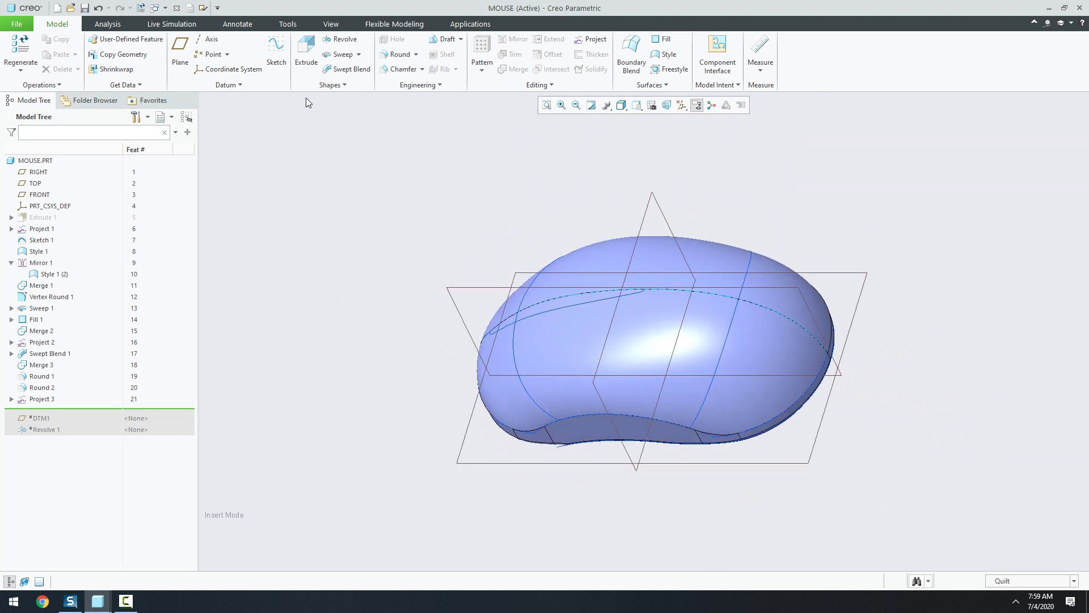
left_click(276, 53)
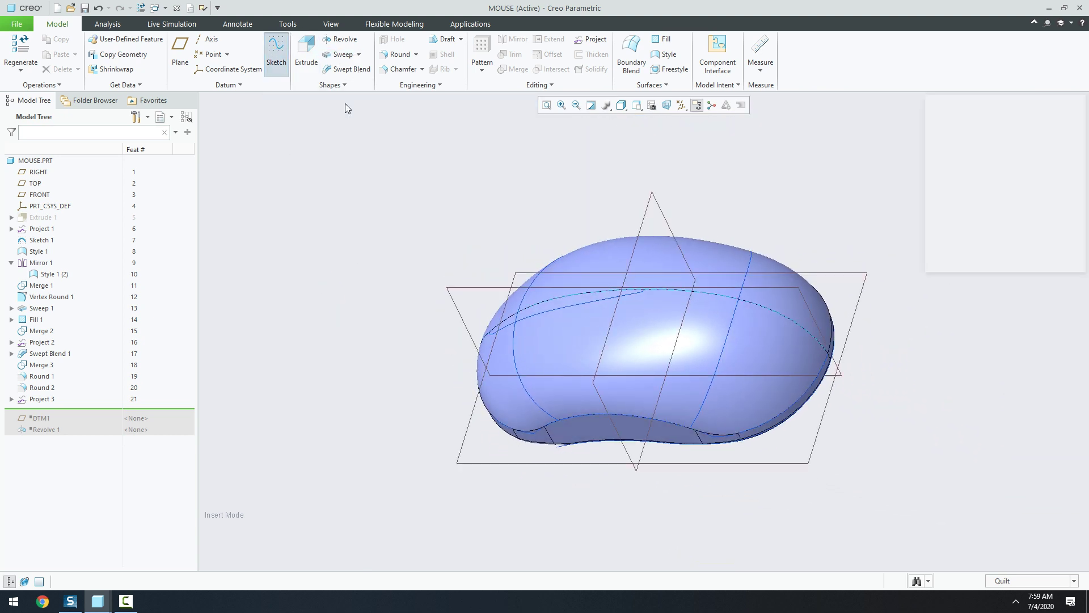
left_click(494, 293)
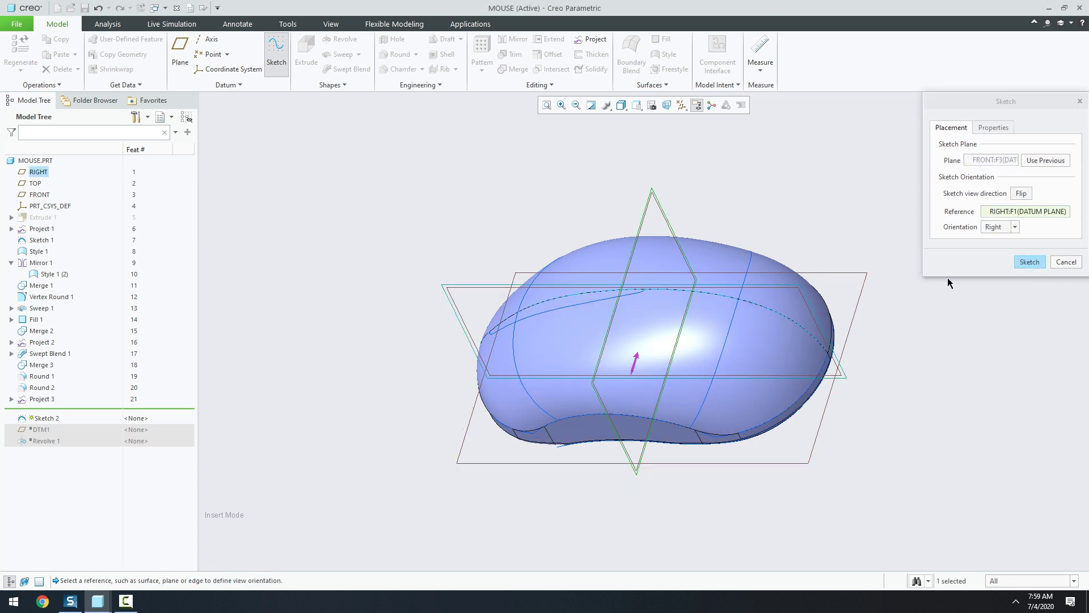
left_click(1021, 262)
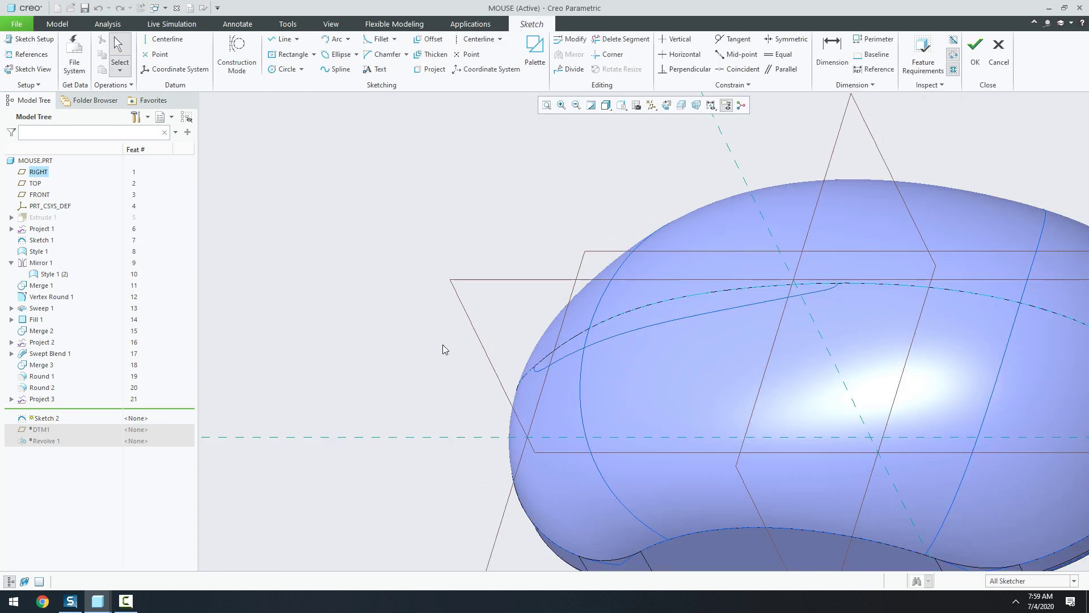
Step: Add both ends of curve F21 as sketch references
left_click(31, 56)
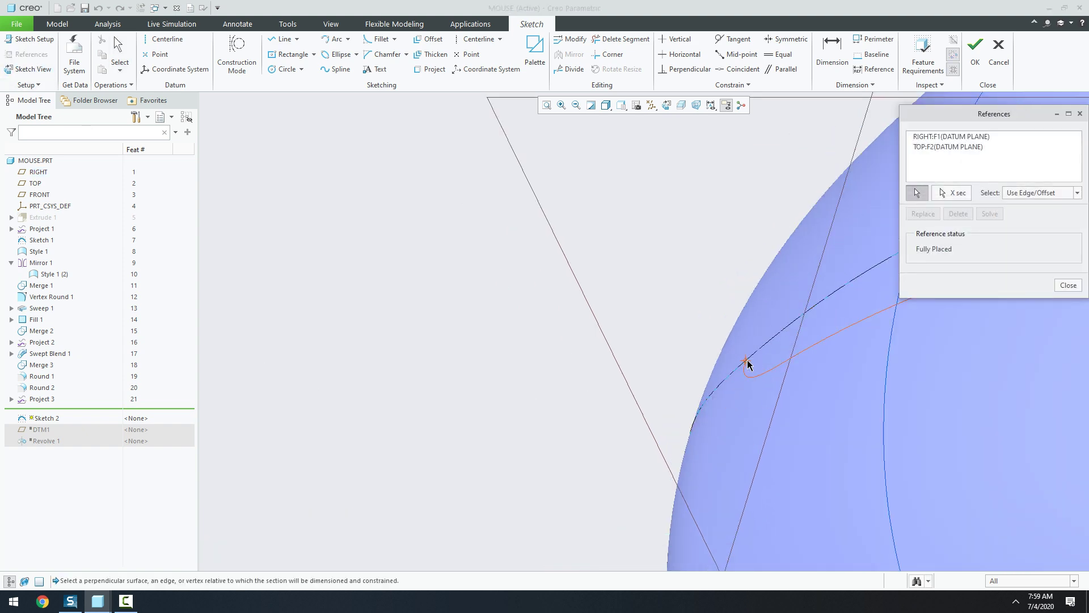
left_click(748, 363)
scroll(656, 304, "down", 5)
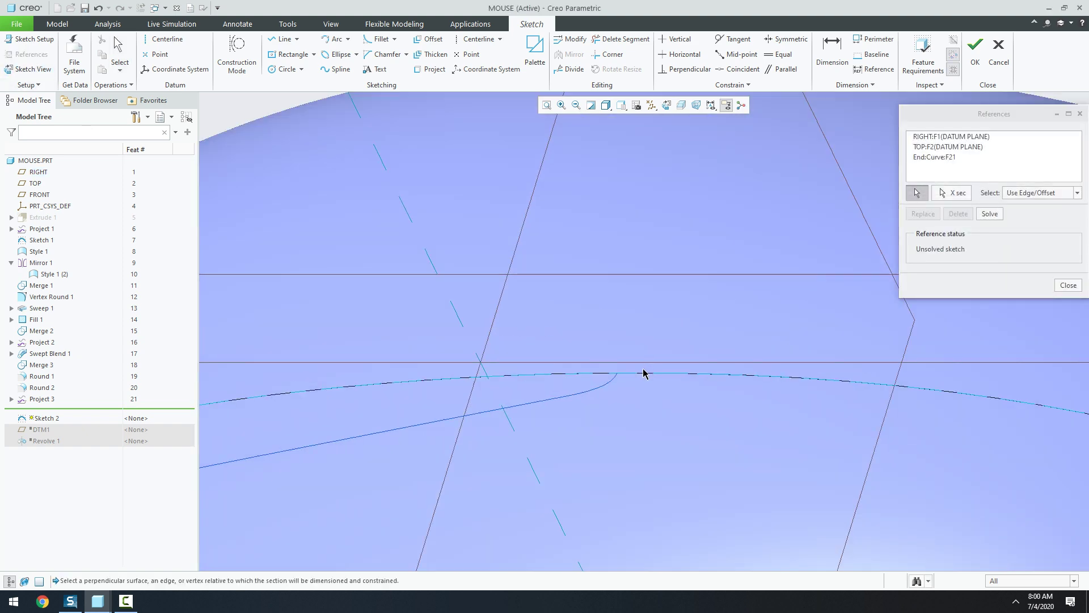
left_click(617, 372)
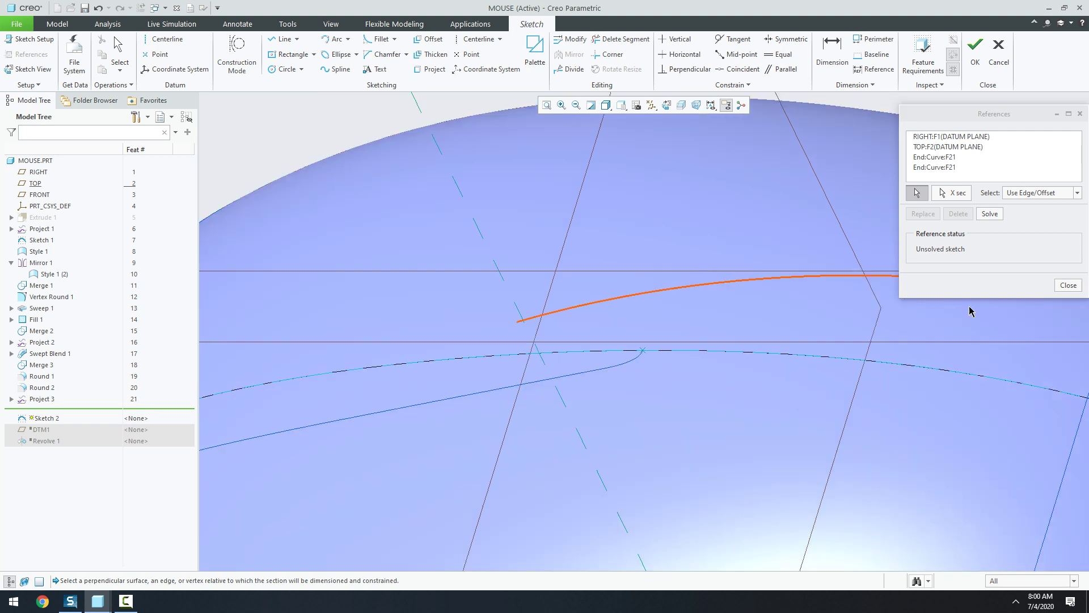
left_click(1067, 284)
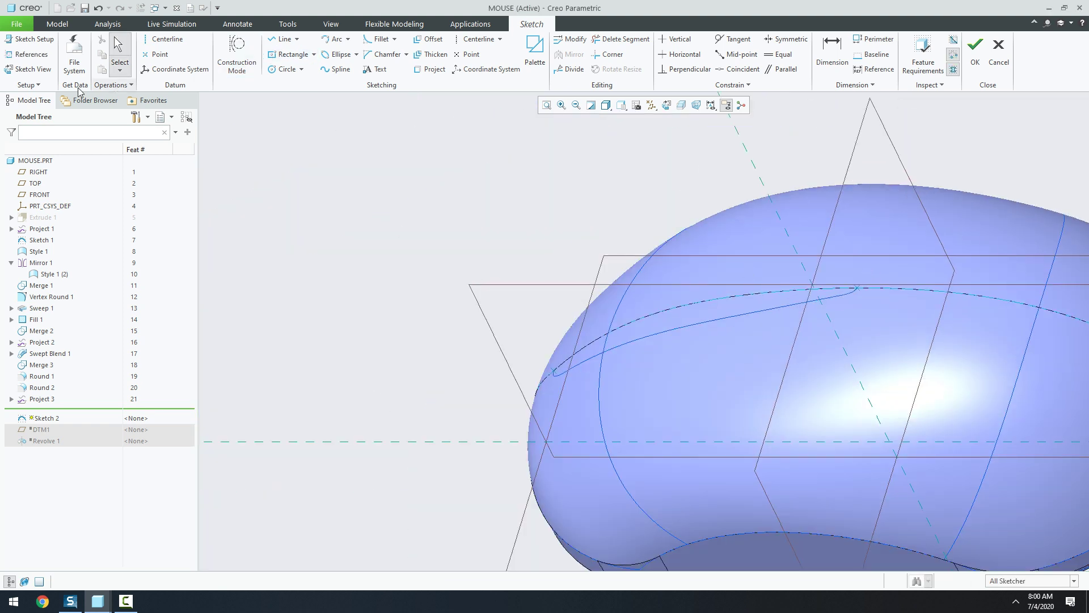
Step: In a face-on sketch view, draw two short arcs on the mouse's top edge
left_click(37, 73)
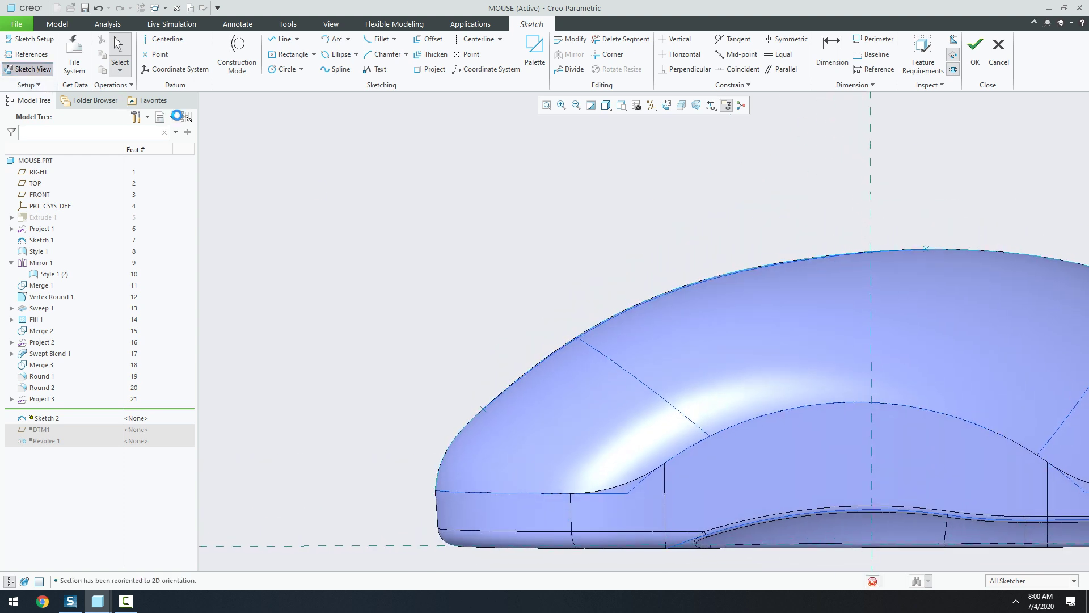
left_click(328, 45)
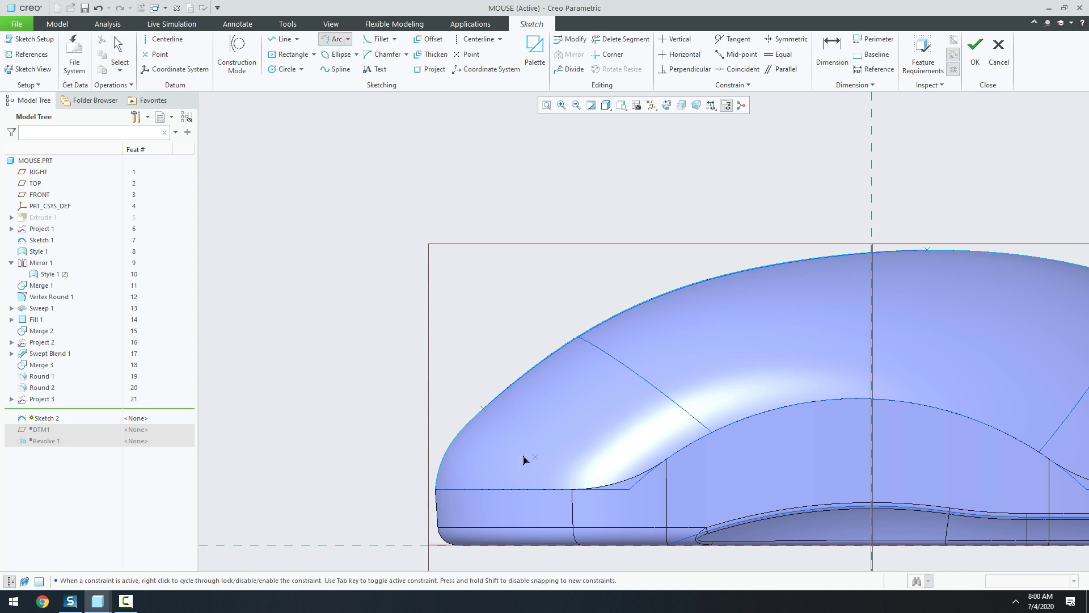
scroll(522, 457, "down", 3)
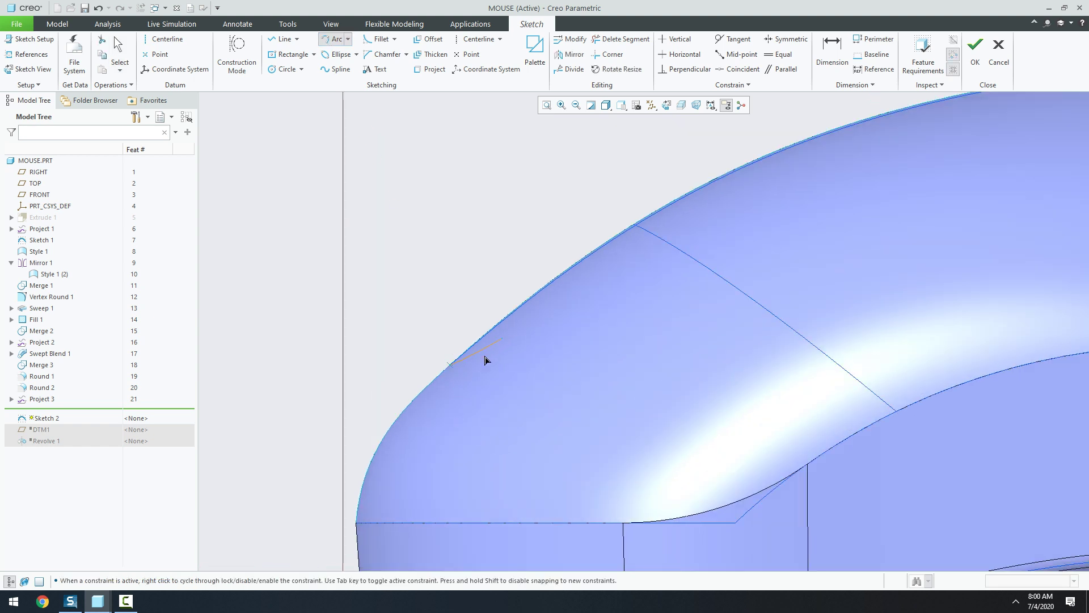
scroll(487, 363, "up", 3)
scroll(805, 265, "down", 3)
scroll(805, 265, "down", 2)
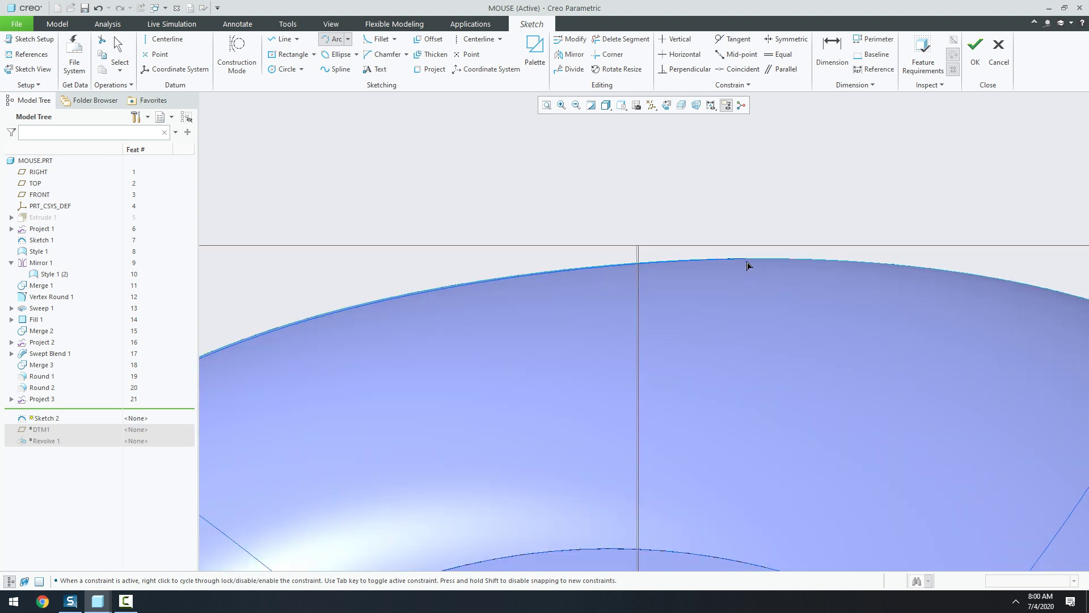
left_click(689, 276)
middle_click(886, 315)
scroll(978, 341, "up", 2)
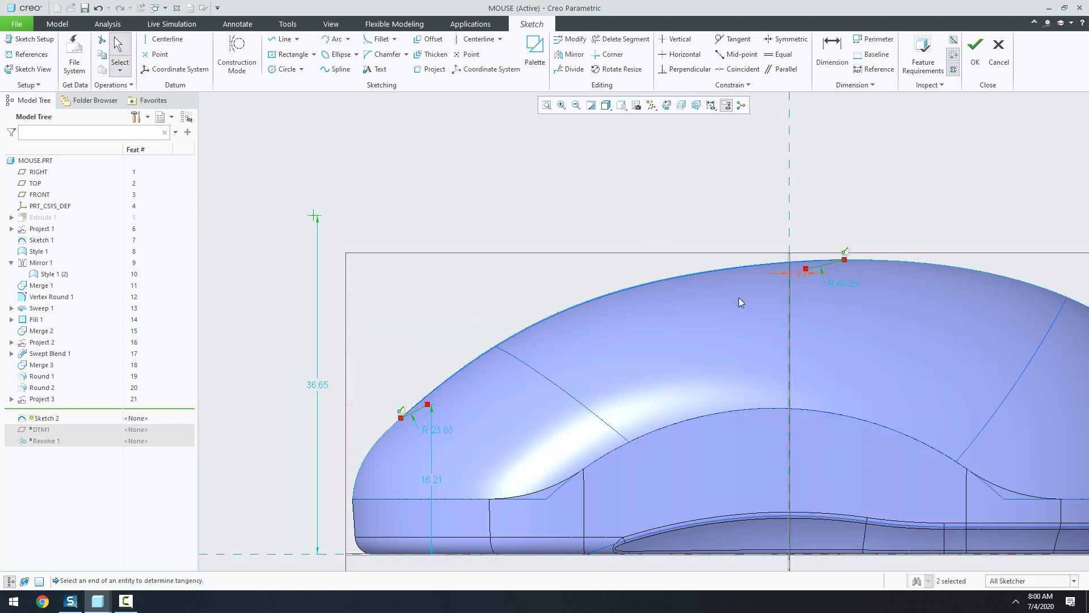
Step: Join the two arcs with a spline made tangent to them at both ends
left_click(335, 69)
left_click(427, 404)
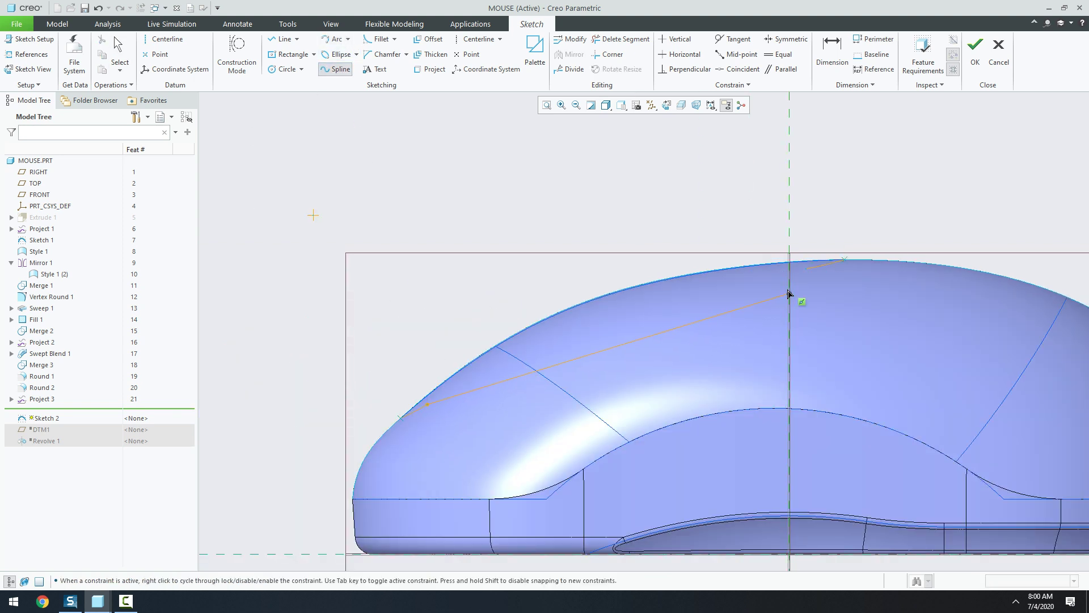
middle_click(802, 272)
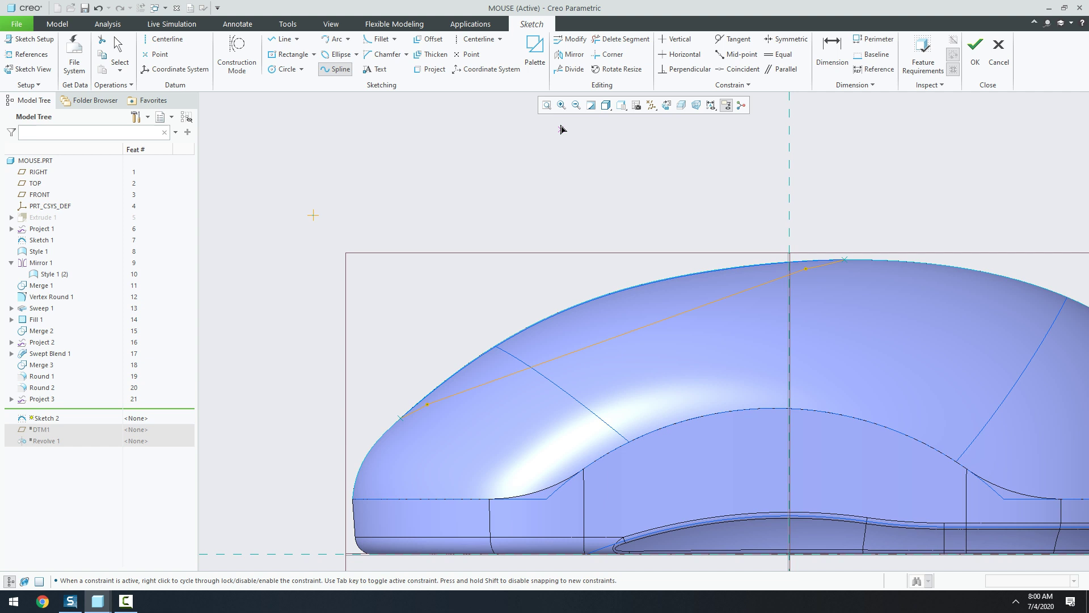
left_click(734, 39)
scroll(825, 239, "up", 3)
scroll(825, 239, "up", 2)
left_click(782, 340)
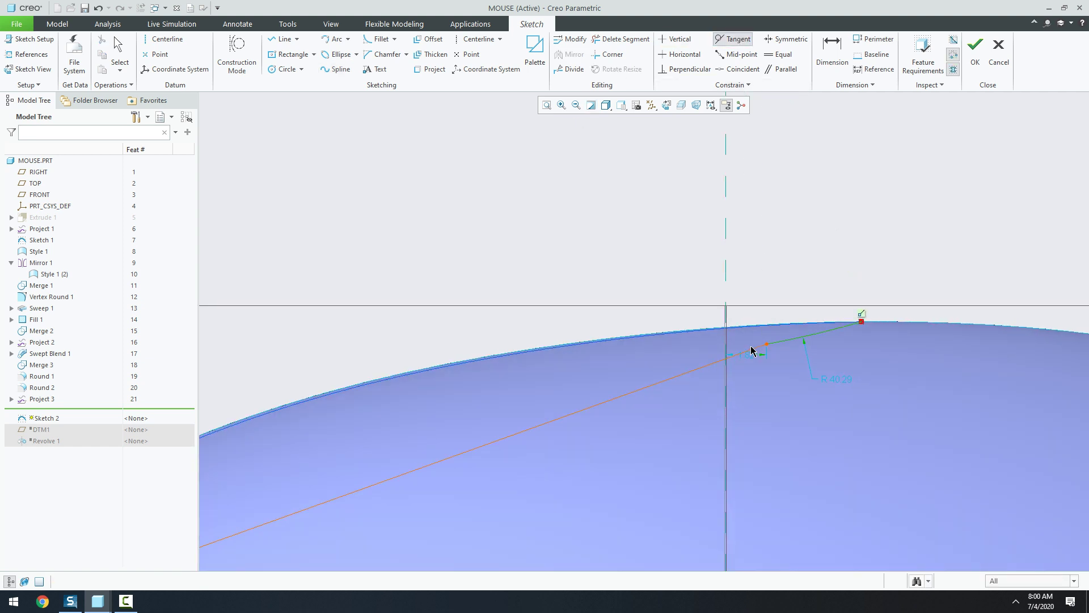
scroll(861, 239, "down", 3)
scroll(356, 465, "up", 4)
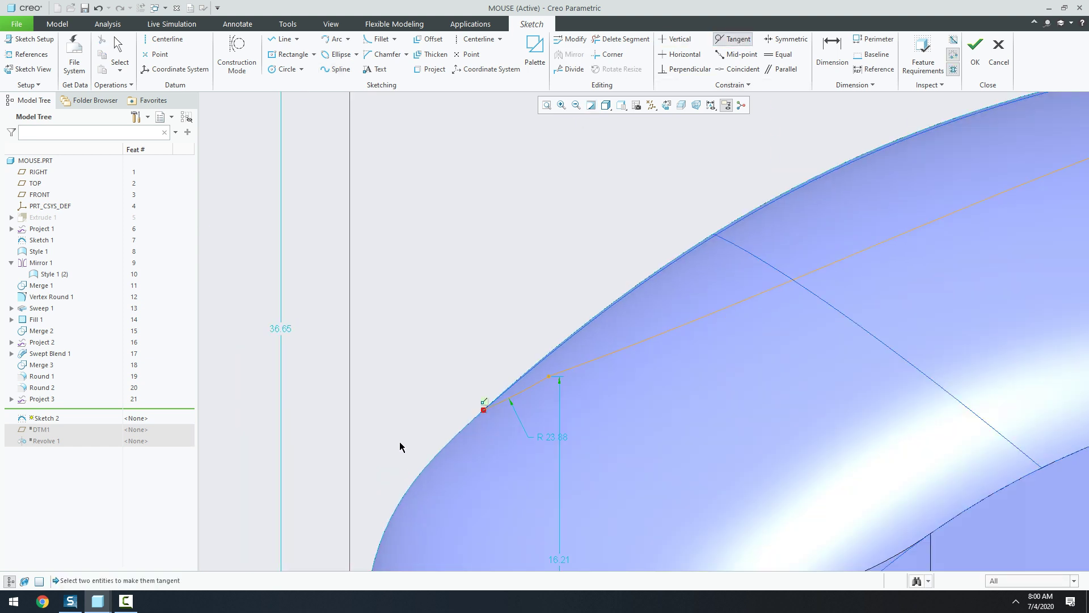
left_click(578, 369)
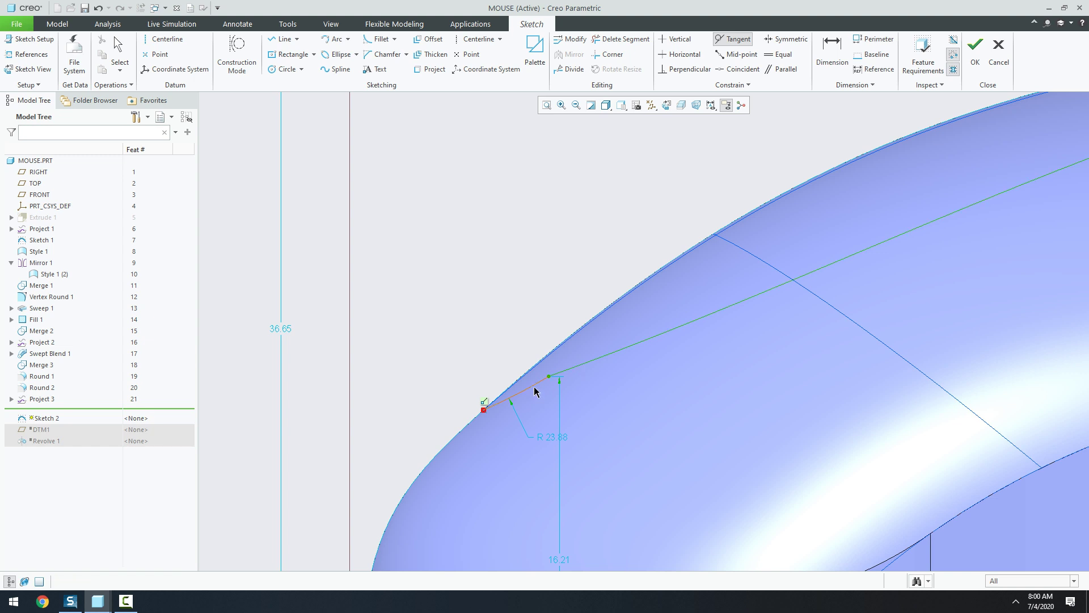
left_click(534, 392)
scroll(470, 329, "down", 3)
middle_click(461, 315)
scroll(442, 329, "down", 1)
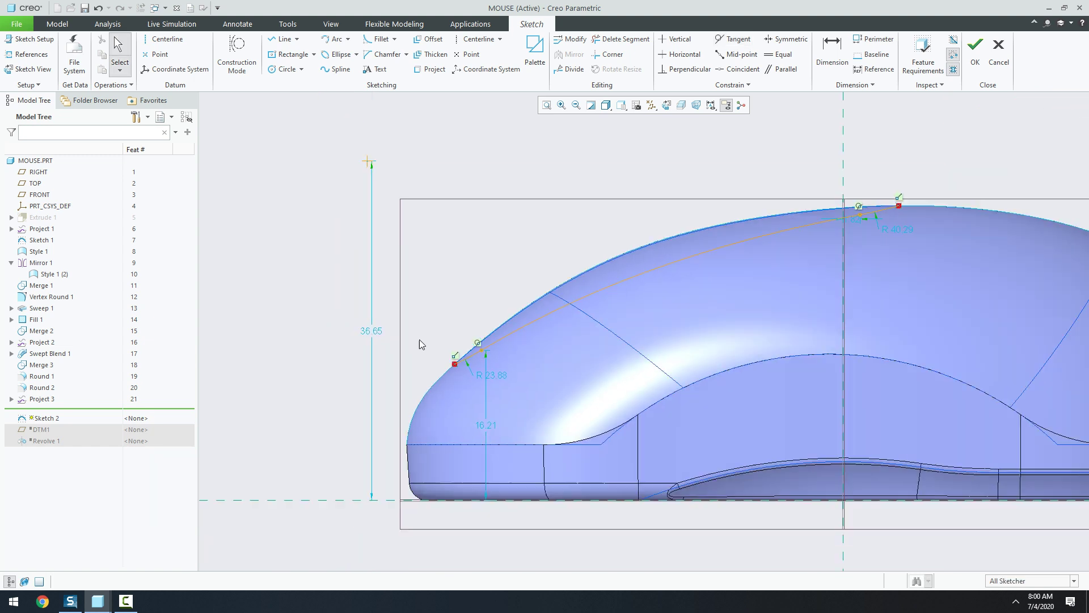
scroll(420, 339, "down", 2)
scroll(544, 275, "up", 2)
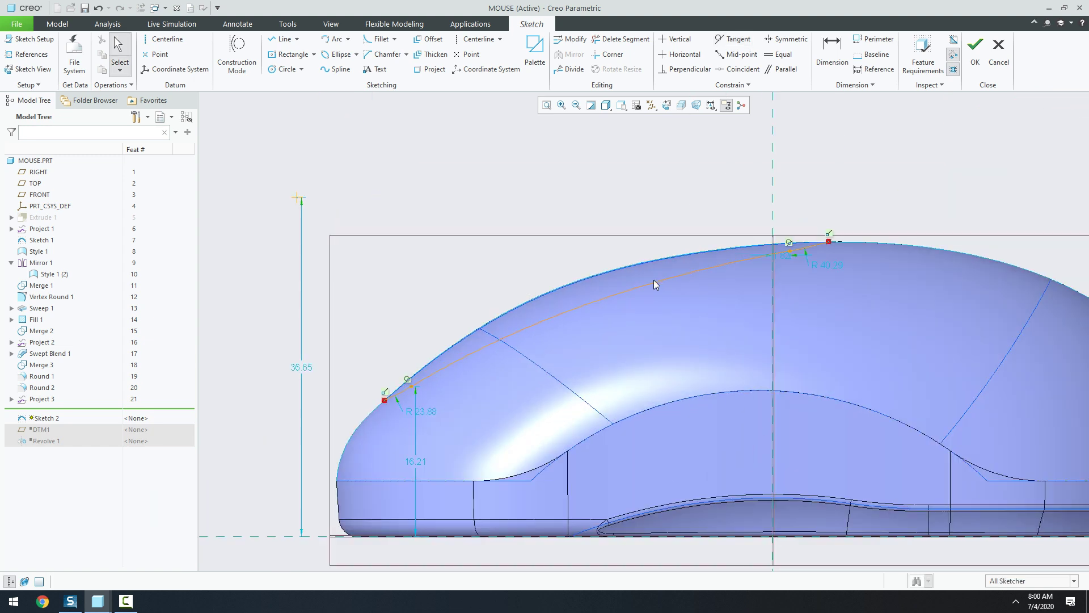
Step: Change the arc radii from 23.88 to 22 and from 40.29 to 18
double_click(427, 416)
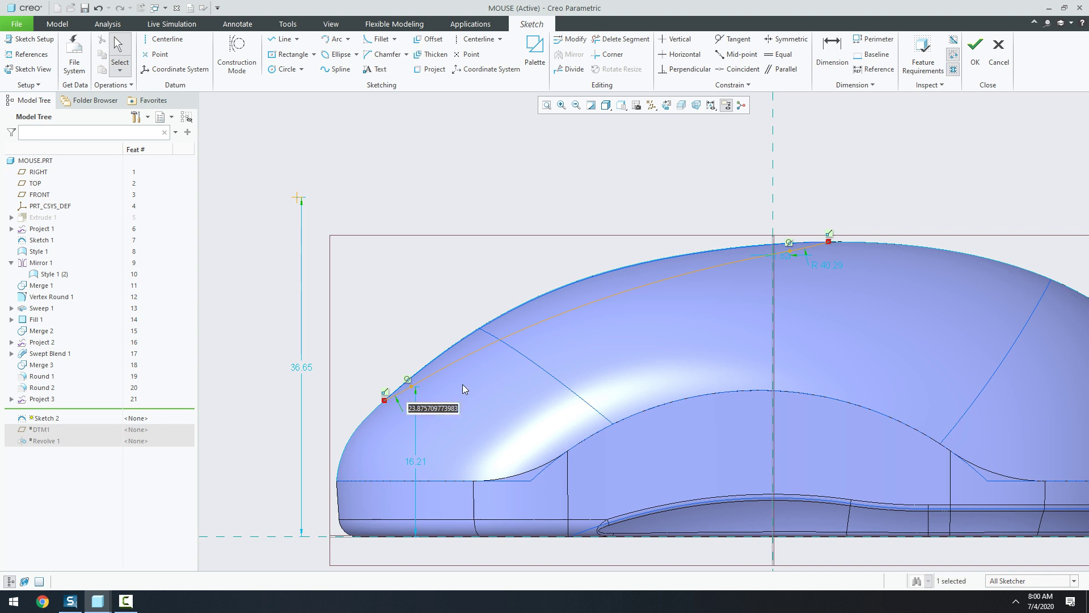
type("22")
key("Return")
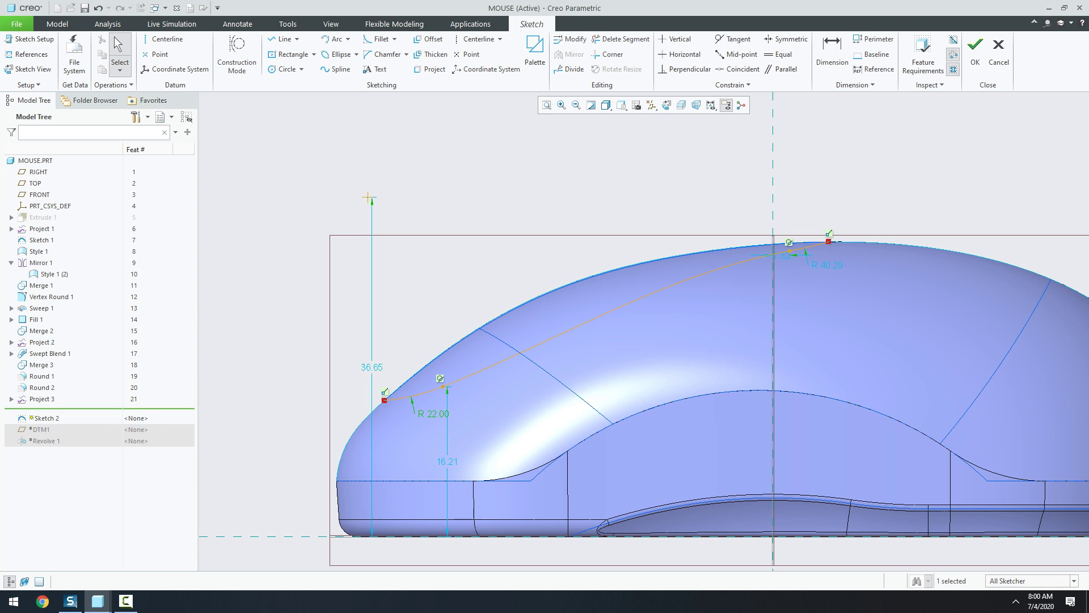
key("alt+Tab")
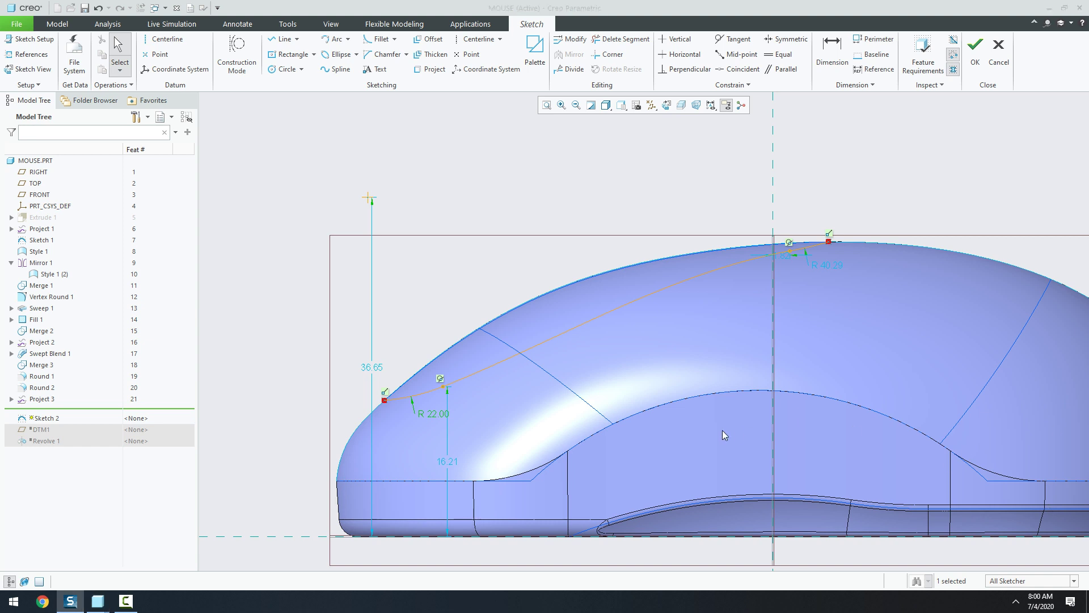
scroll(806, 259, "up", 4)
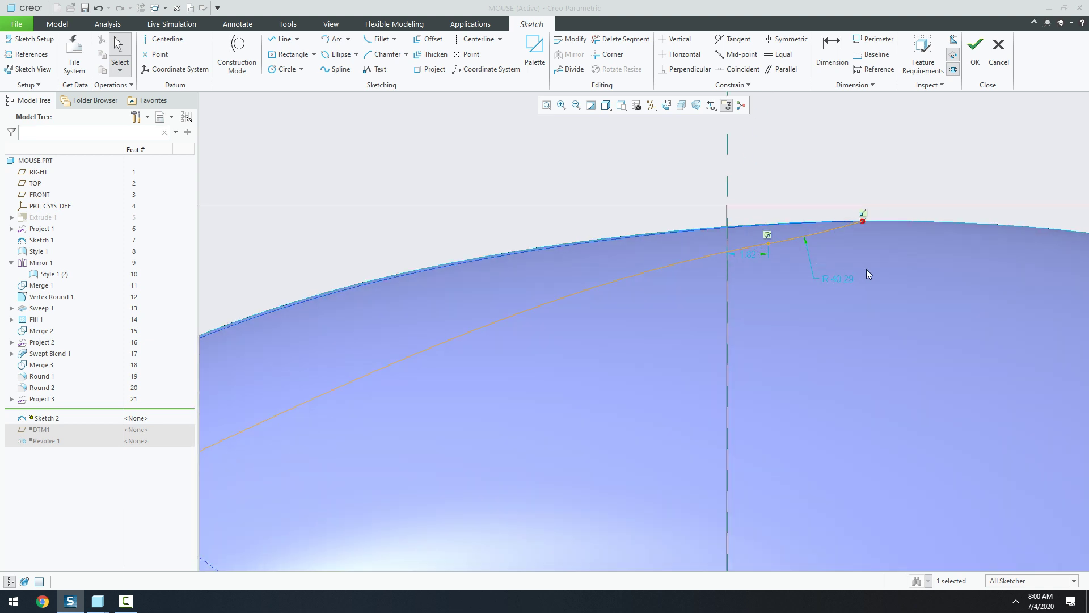
double_click(840, 282)
type("18")
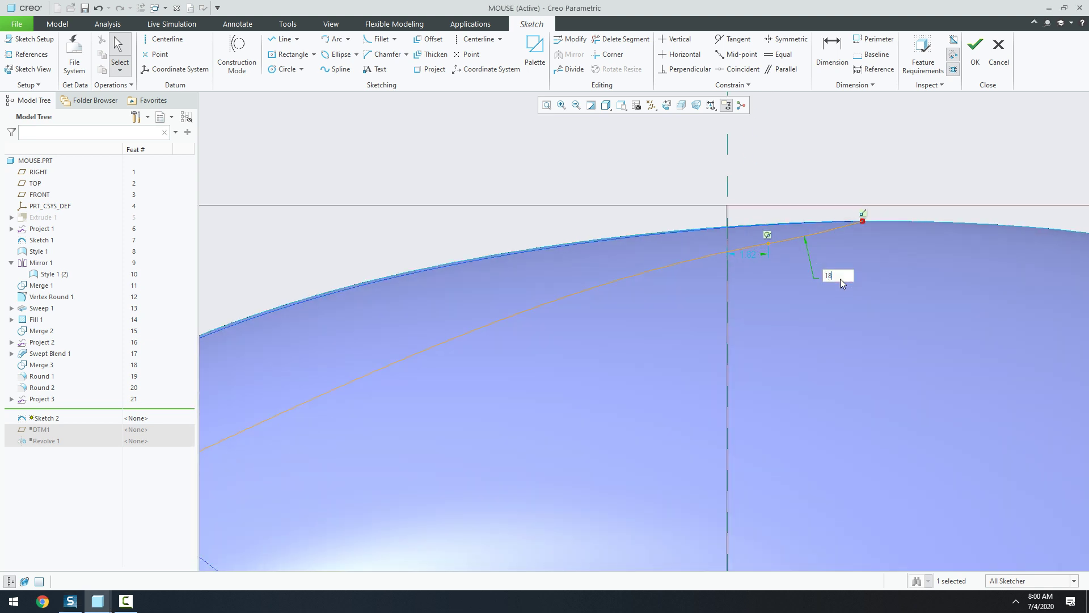
key("Return")
scroll(840, 282, "down", 2)
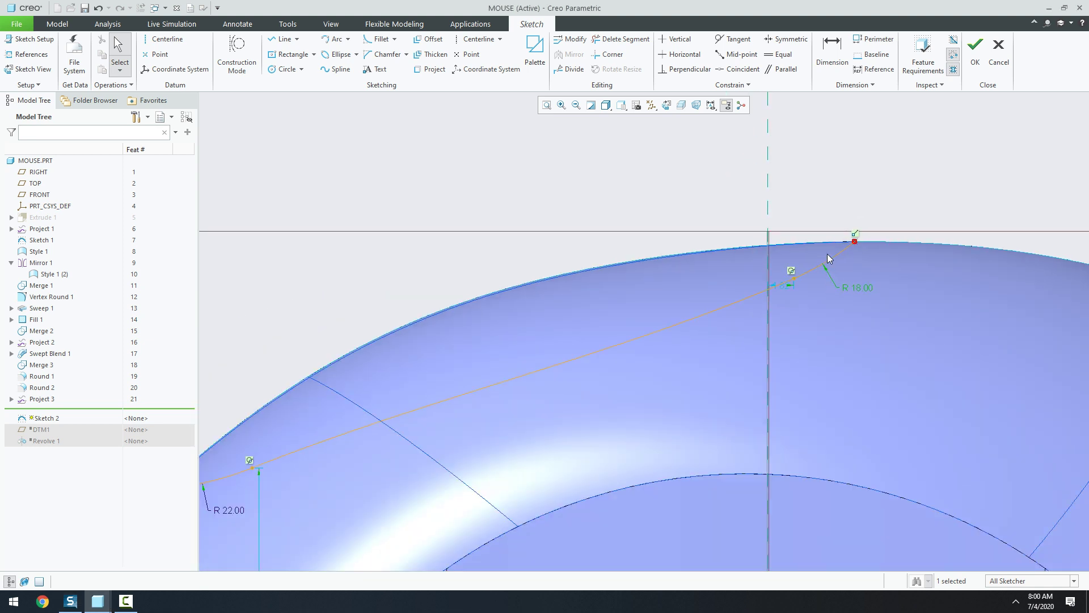
Step: Set the small offset near the top arc to 3.80 and the height to 16.00
double_click(787, 287)
type("3.8")
key("Return")
scroll(776, 288, "down", 3)
scroll(538, 359, "up", 2)
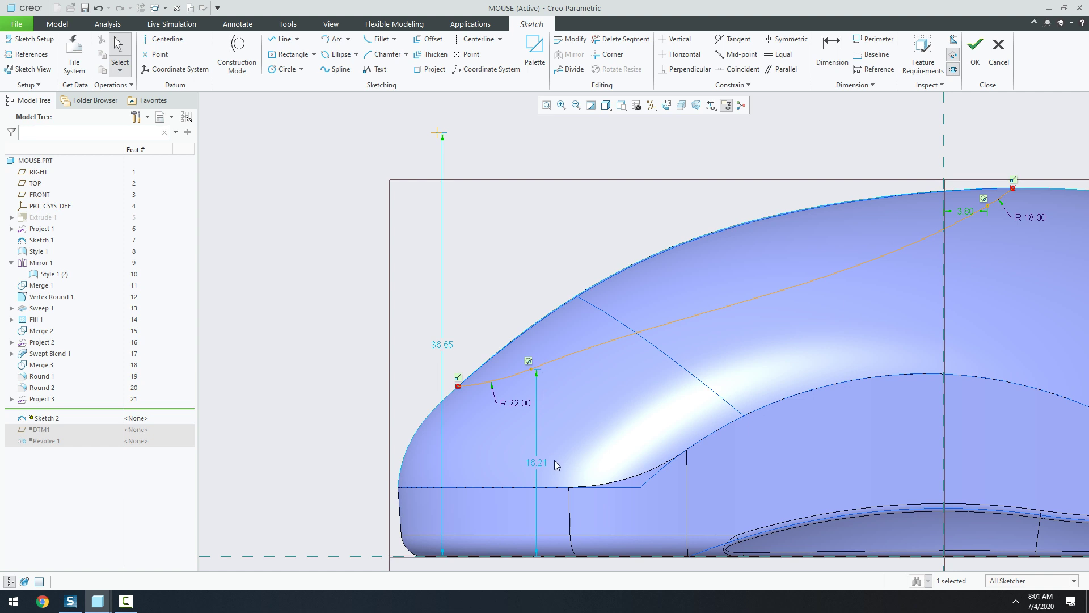
double_click(536, 464)
type("16")
key("Return")
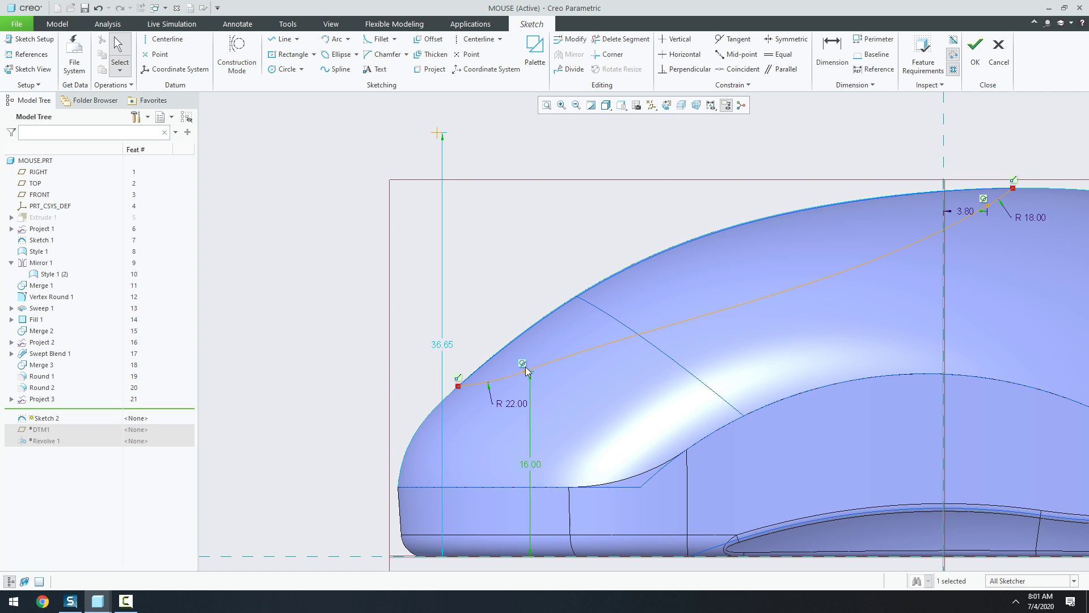
scroll(514, 311, "up", 1)
scroll(514, 311, "up", 1)
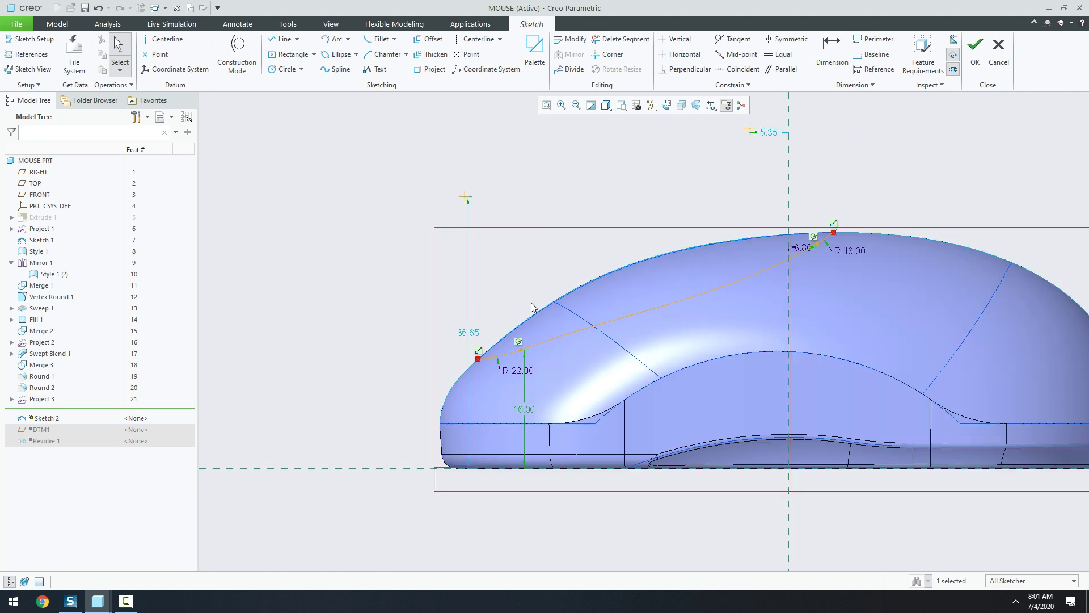
Step: Dimension the spline's front point 39.80 from the vertical centerline
left_click(522, 353)
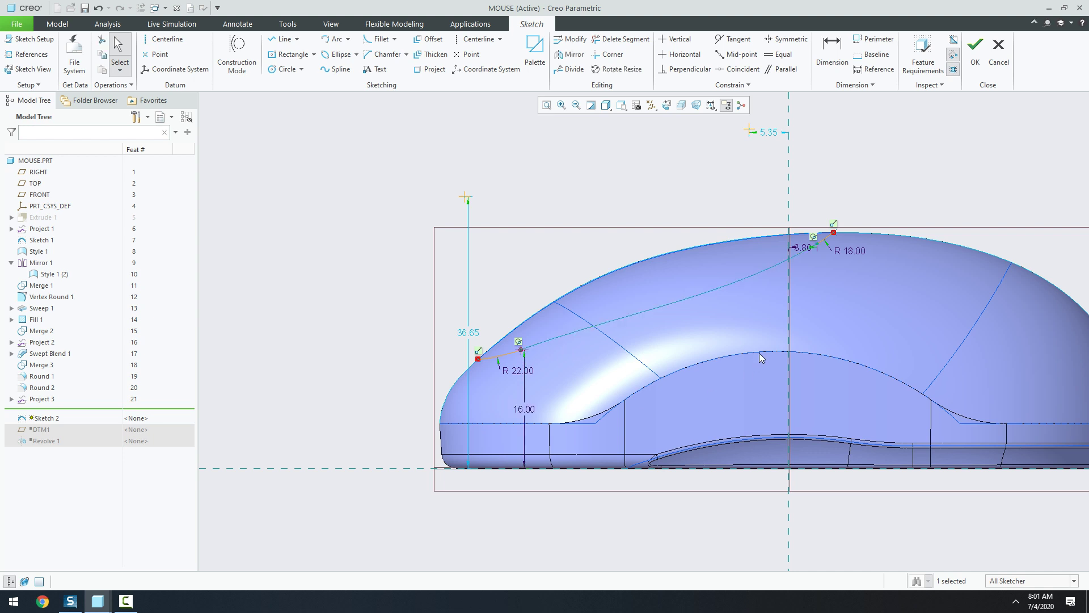
left_click(790, 289)
left_click(824, 55)
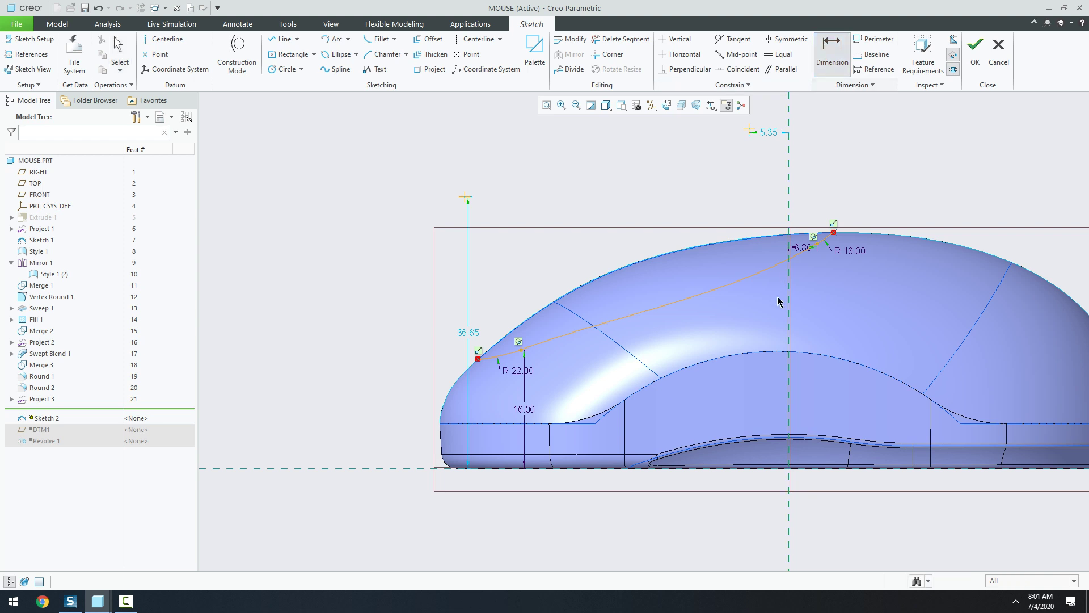
left_click(522, 354)
middle_click(637, 190)
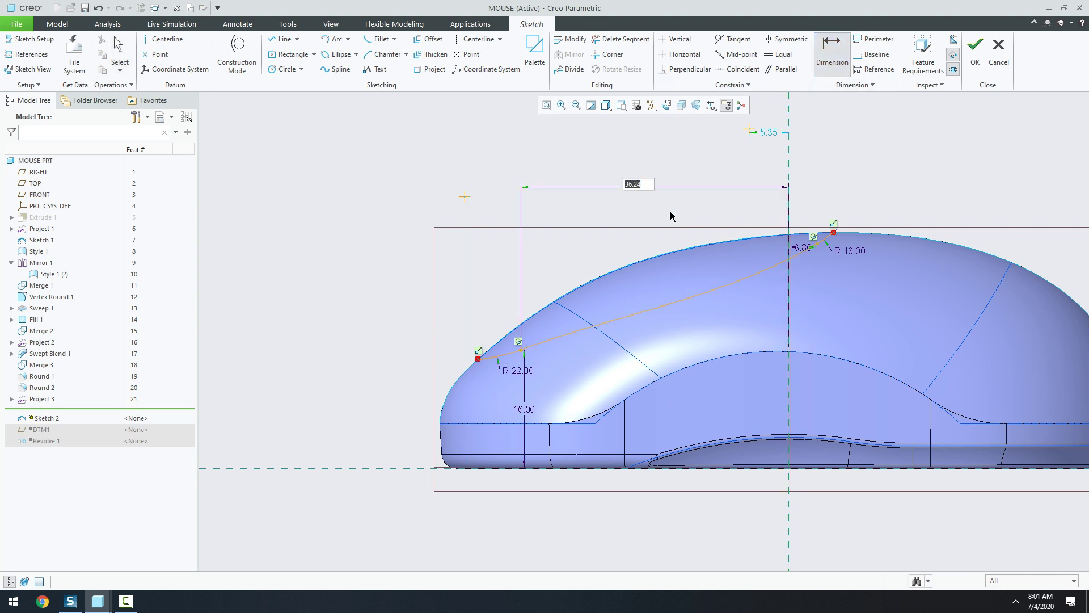
type("39.8")
key("Return")
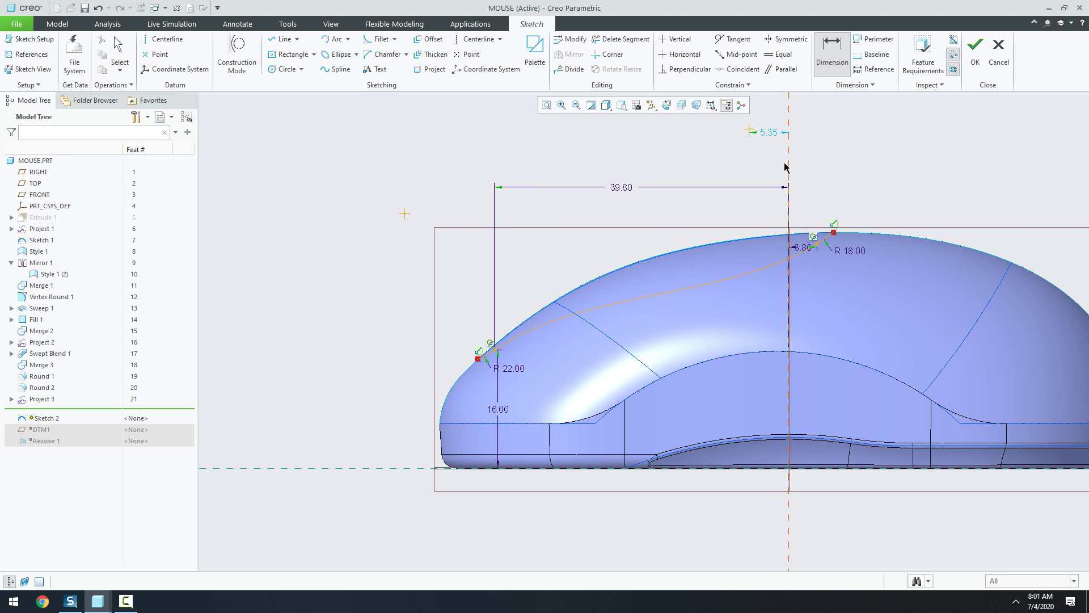
Step: Add a vertical height dimension of 31.50 and hide the datum planes
scroll(805, 218, "up", 2)
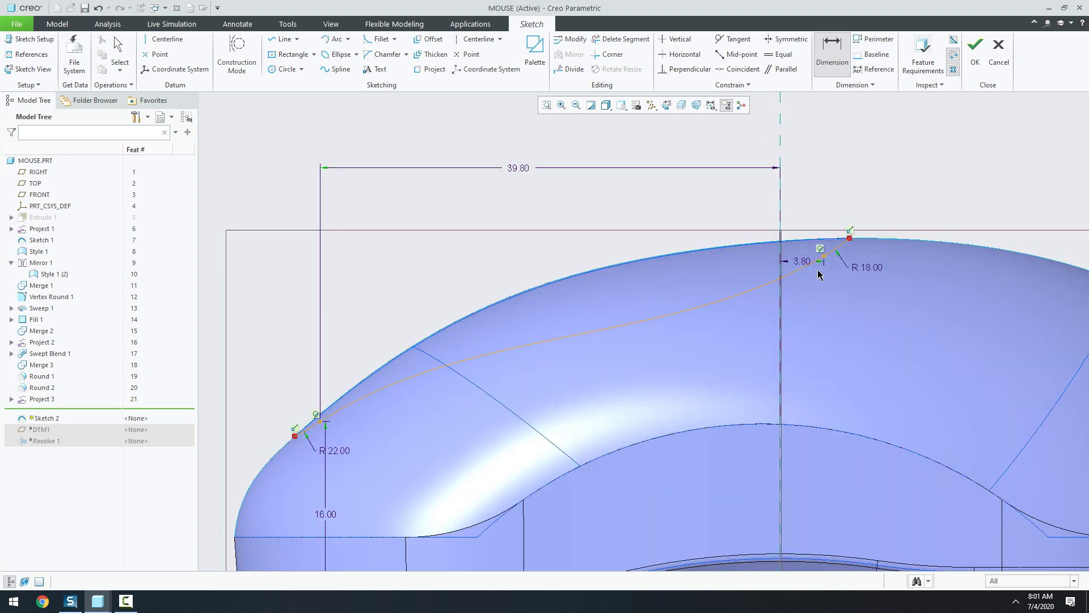
scroll(786, 204, "down", 2)
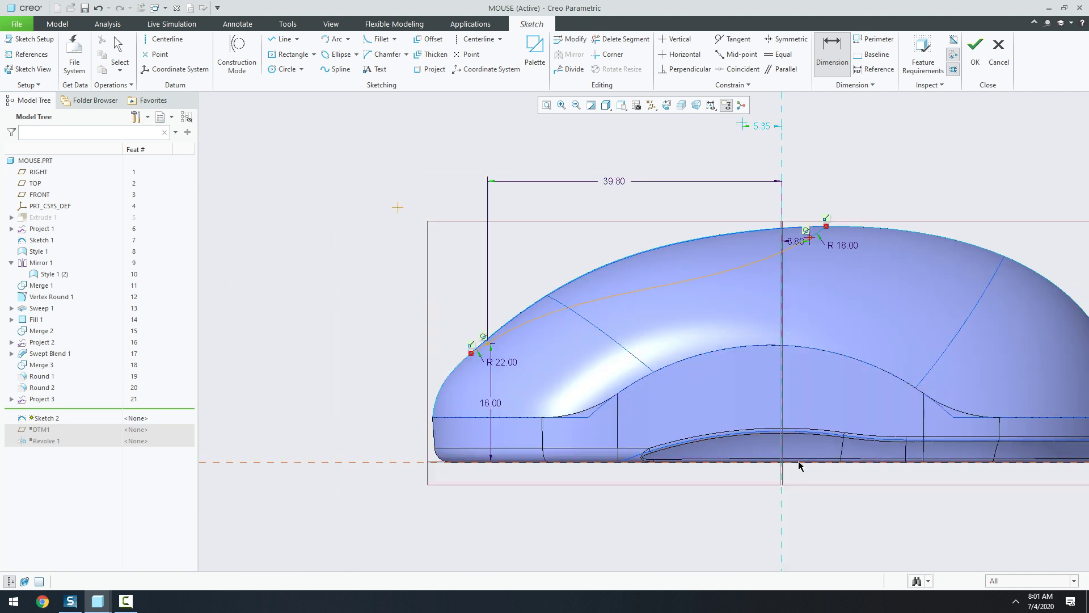
middle_click(890, 323)
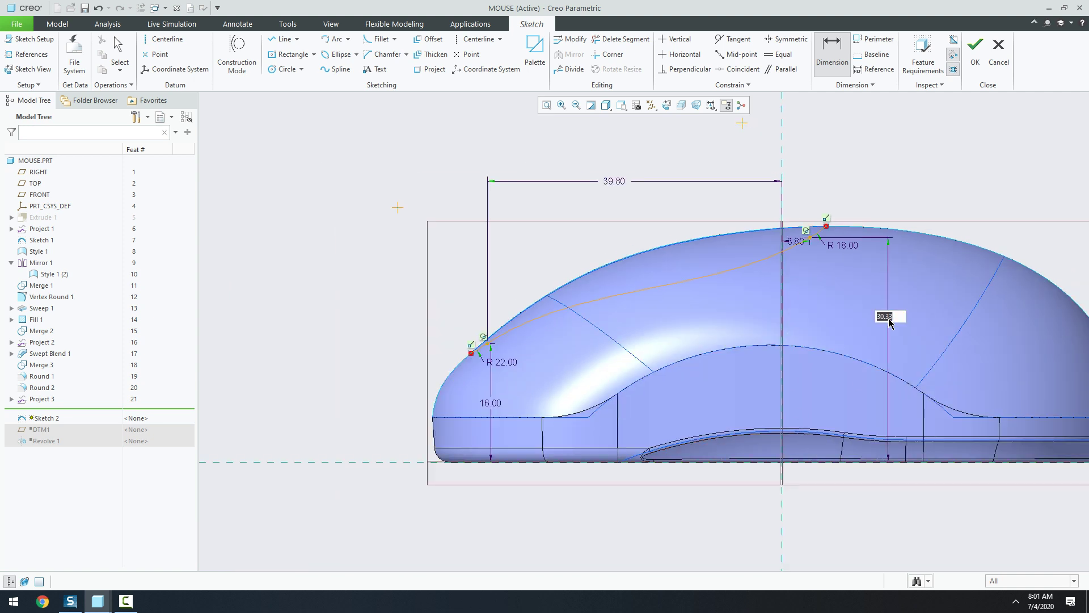
type("31.9")
key("Return")
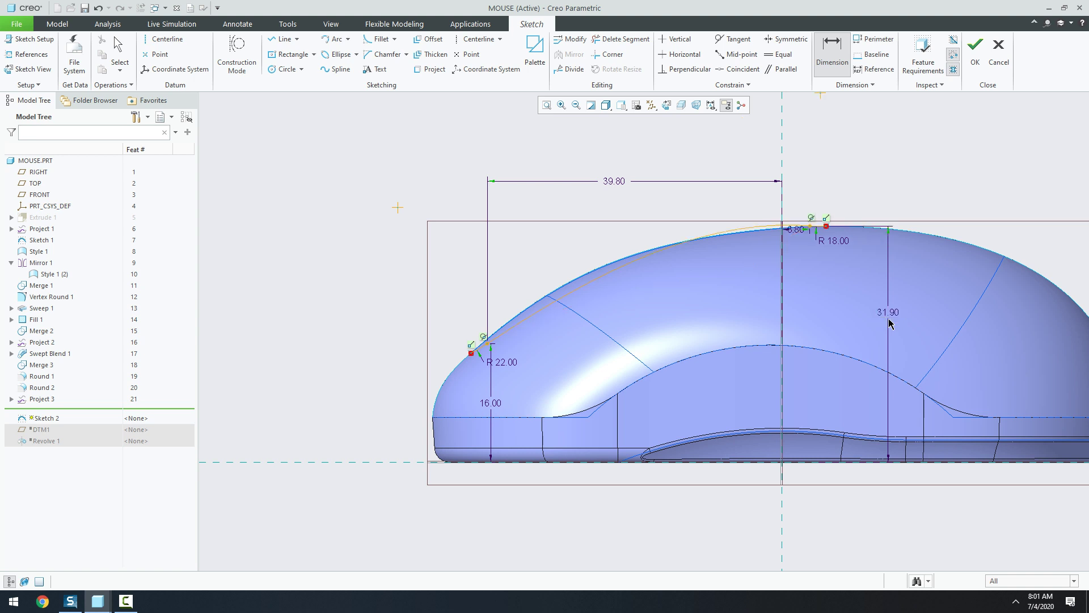
scroll(802, 290, "up", 4)
scroll(802, 290, "down", 2)
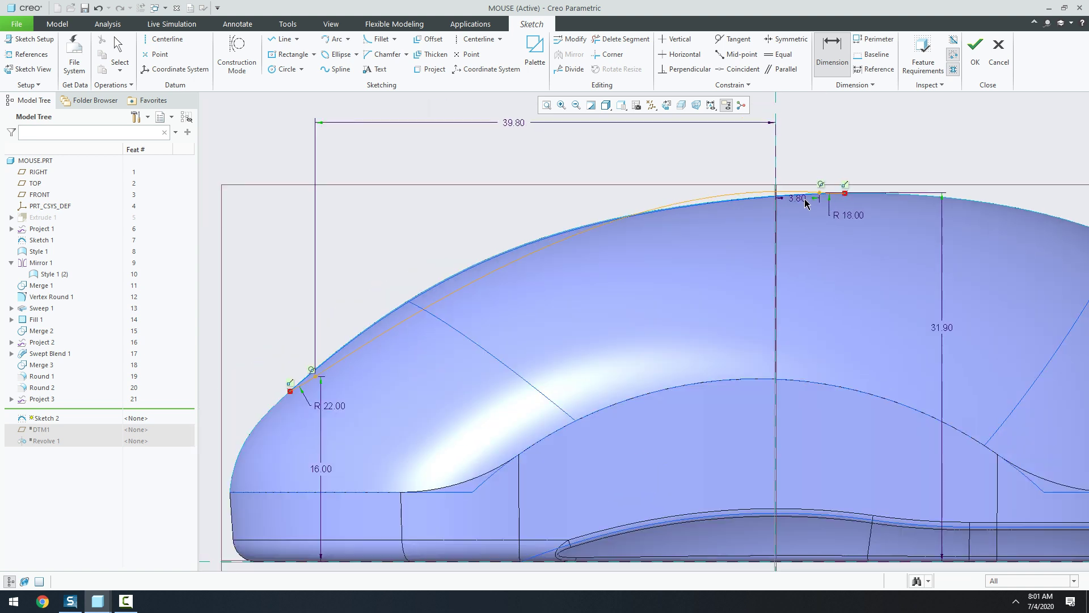
double_click(945, 330)
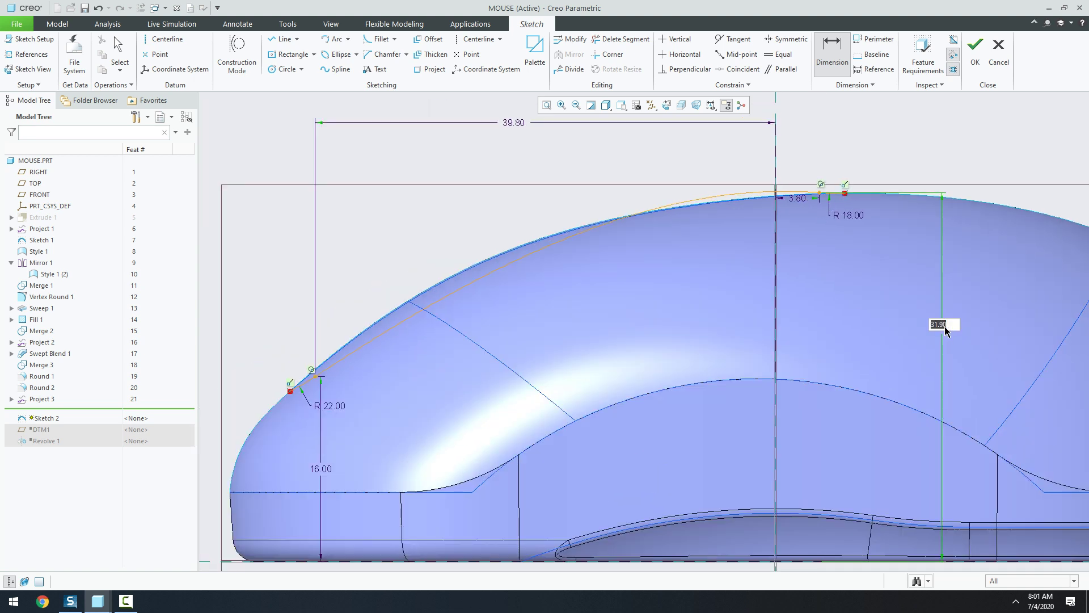
type("31")
key("Return")
scroll(573, 309, "up", 2)
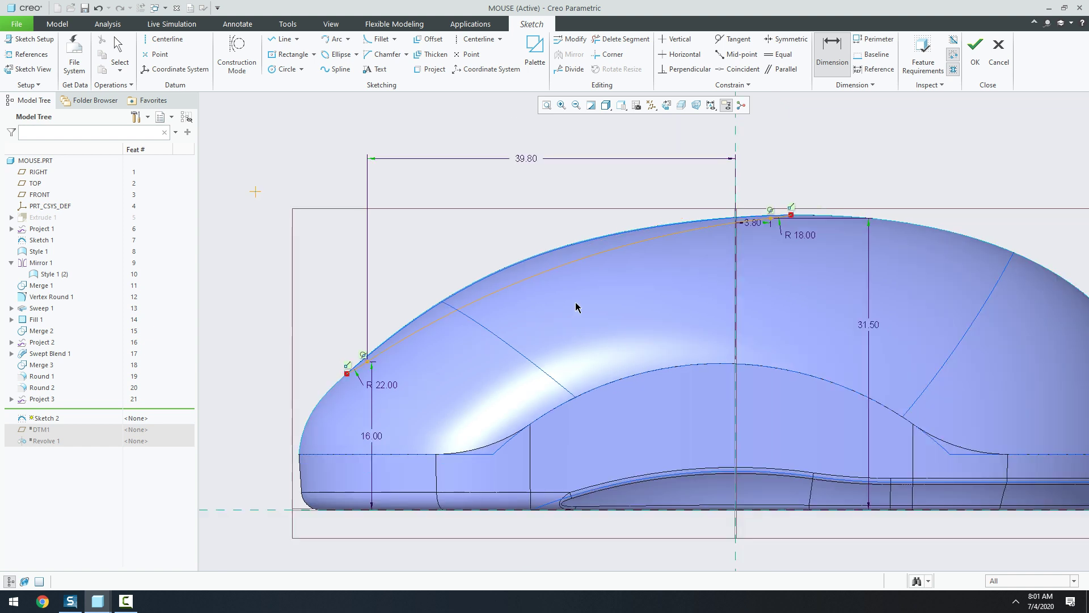
middle_click(573, 300)
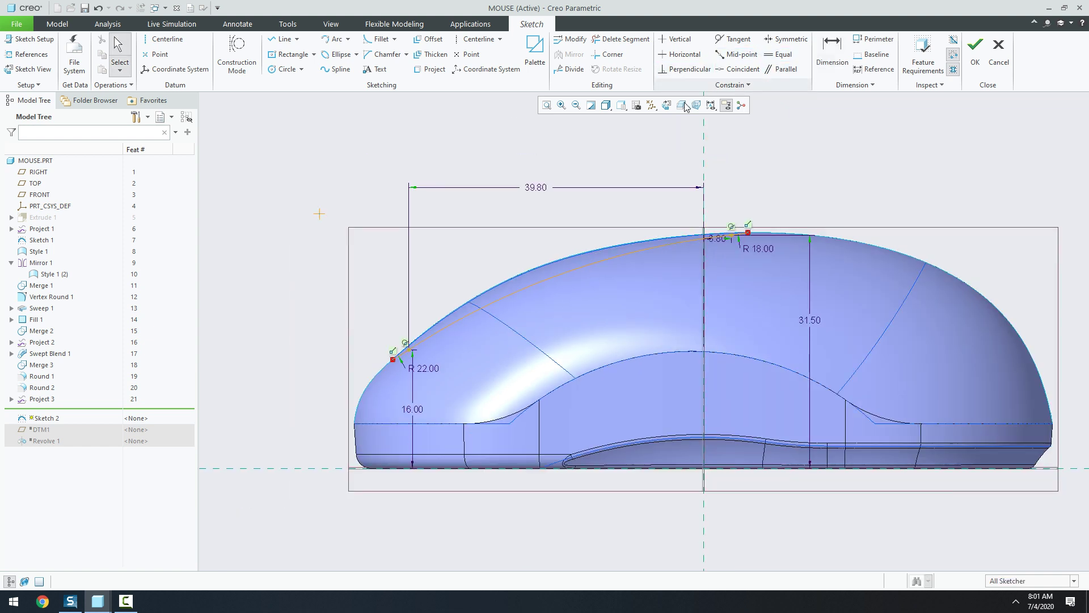
left_click(651, 105)
left_click(652, 169)
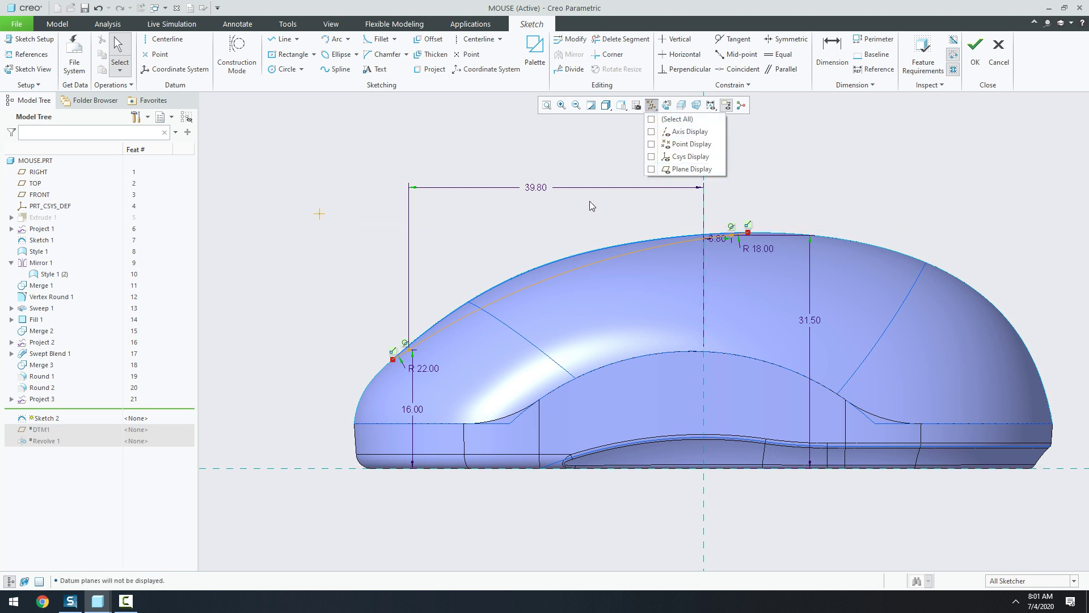
Step: Drag the top-profile spline's control points, with curvature comb and control polygon shown, to follow the body's upper curve
double_click(594, 267)
scroll(481, 219, "down", 2)
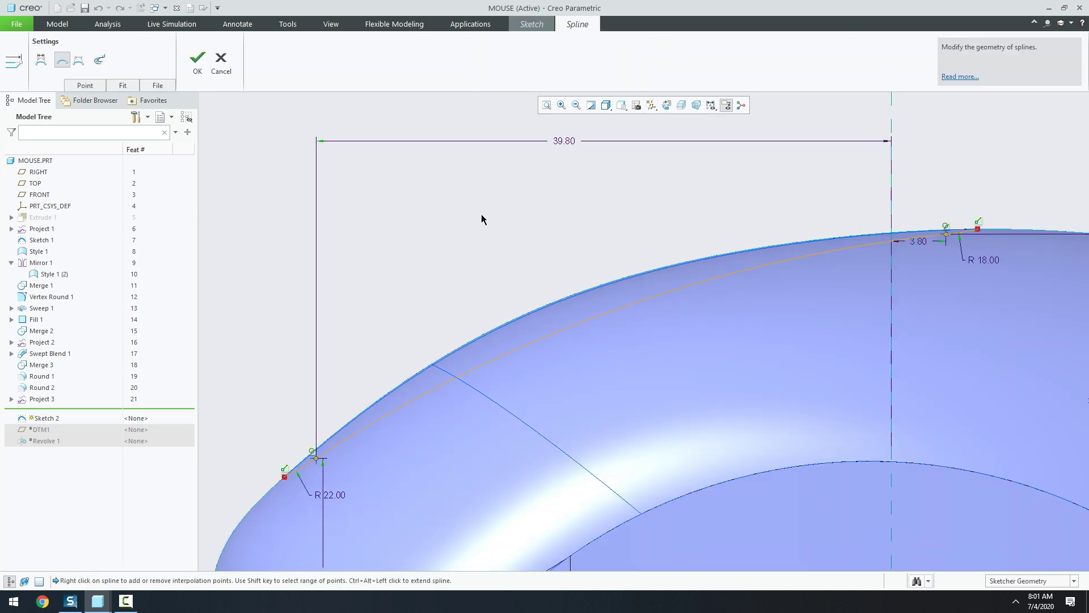
left_click(99, 60)
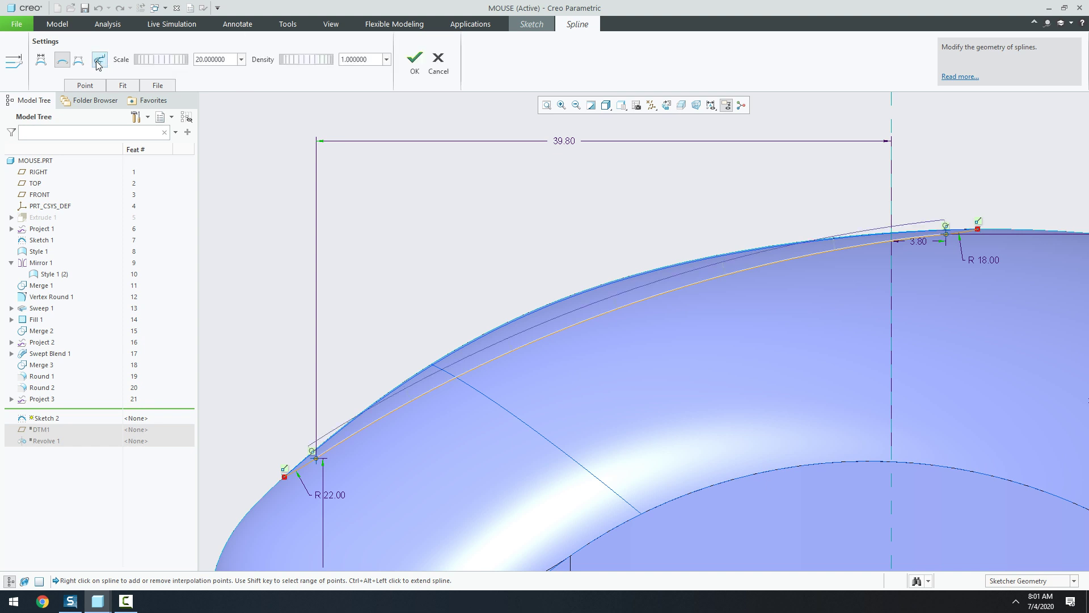
left_click(80, 63)
scroll(849, 250, "down", 2)
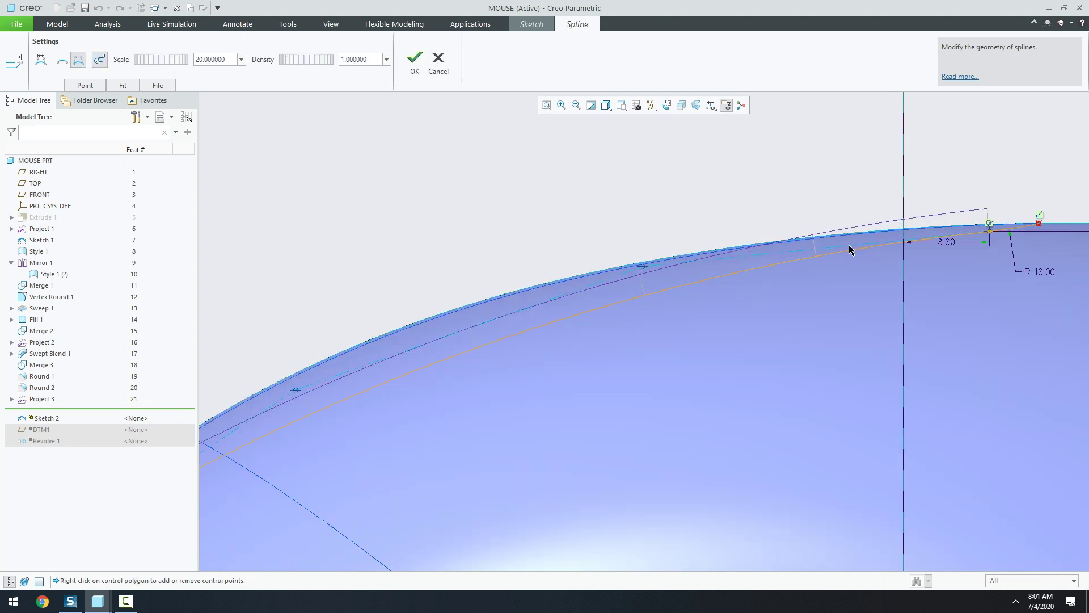
left_click_drag(644, 273, 531, 220)
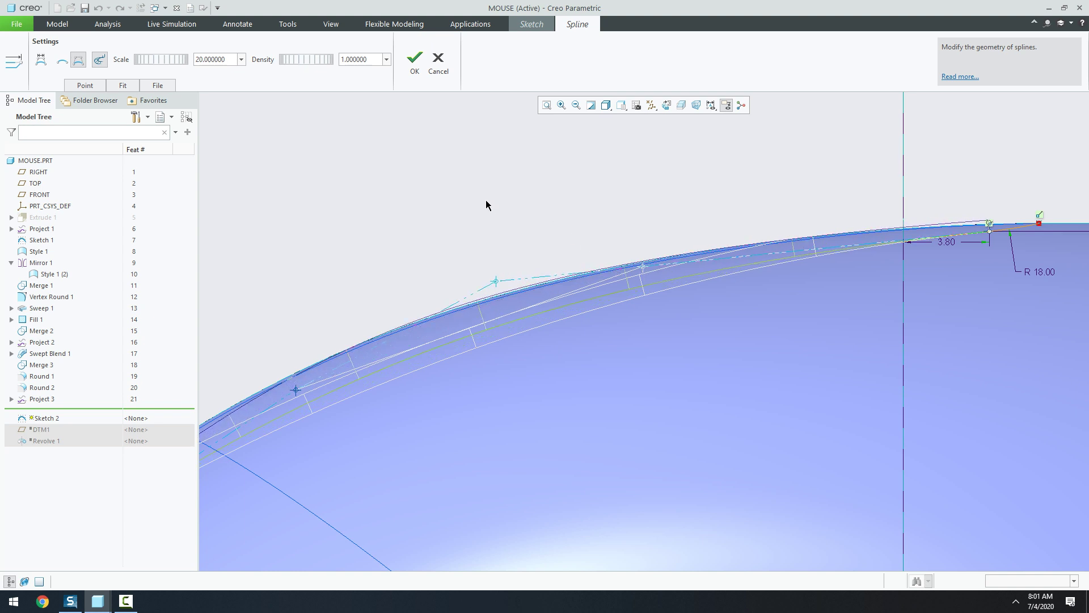
left_click_drag(530, 220, 468, 194)
scroll(457, 271, "up", 3)
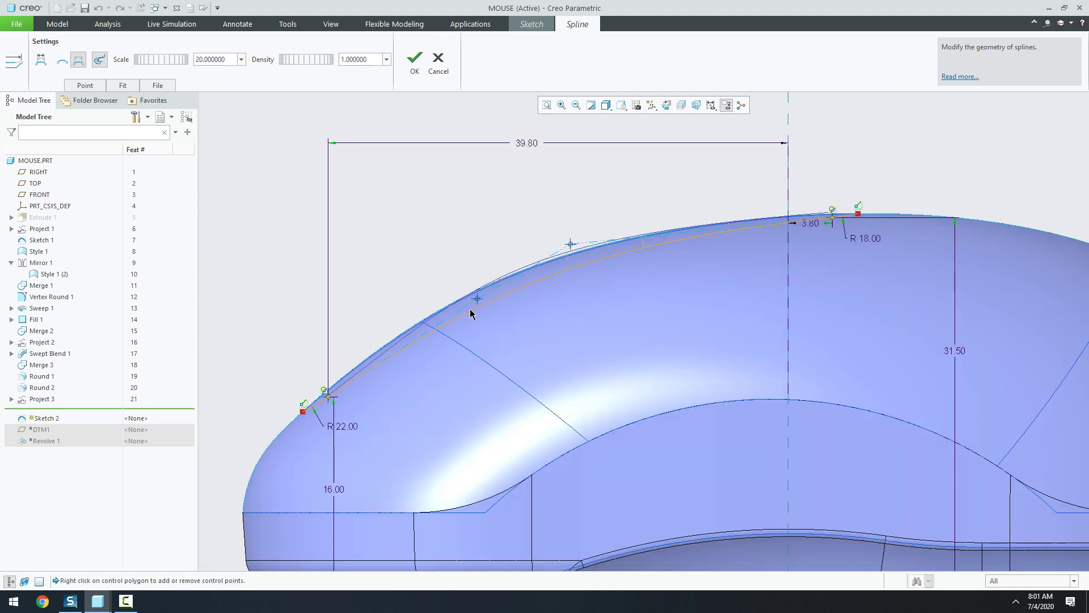
left_click_drag(476, 299, 498, 236)
scroll(305, 376, "down", 2)
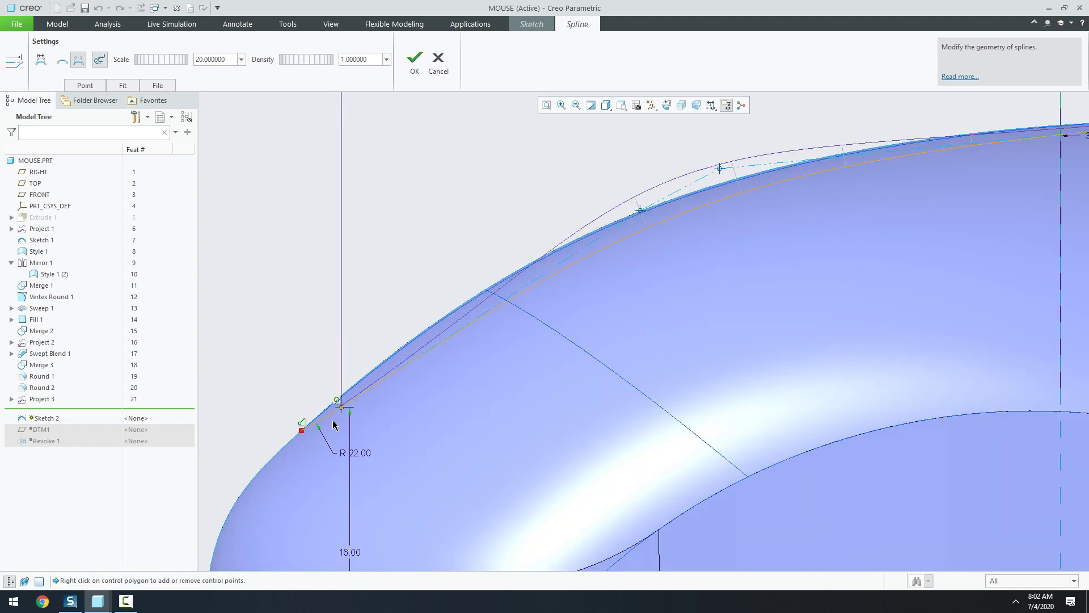
mouse_move(639, 213)
left_mouse_down()
mouse_move(527, 231)
mouse_move(506, 214)
left_mouse_up()
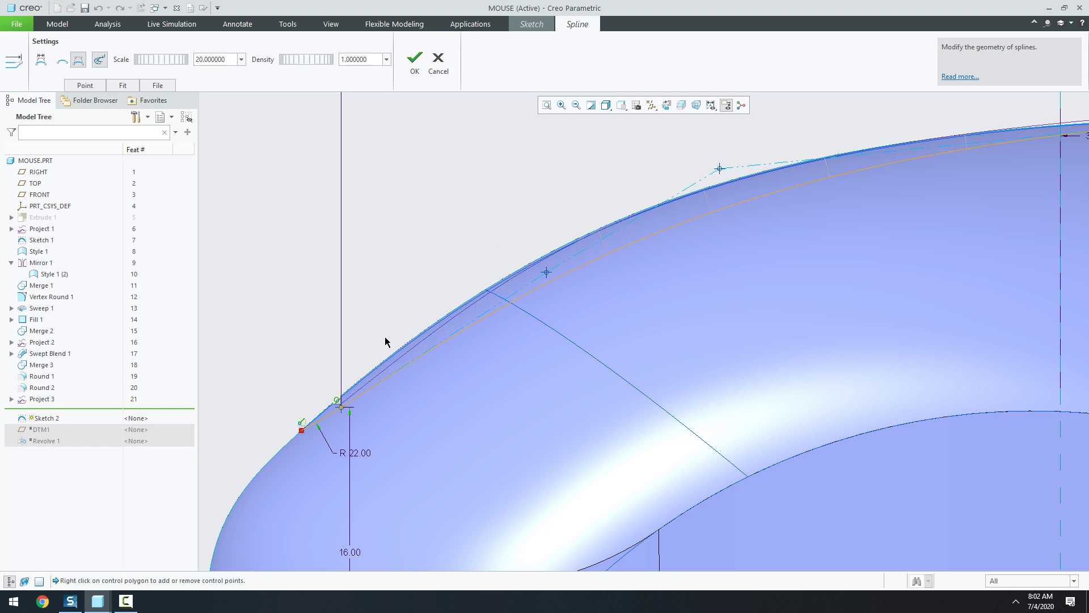
scroll(384, 340, "up", 1)
scroll(334, 426, "down", 1)
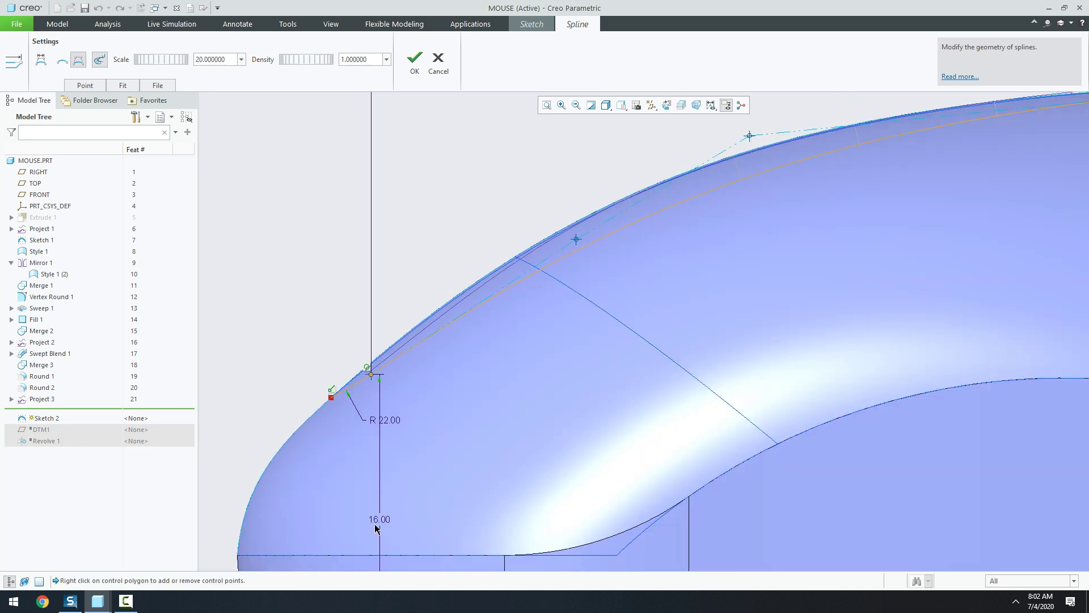
left_click(414, 64)
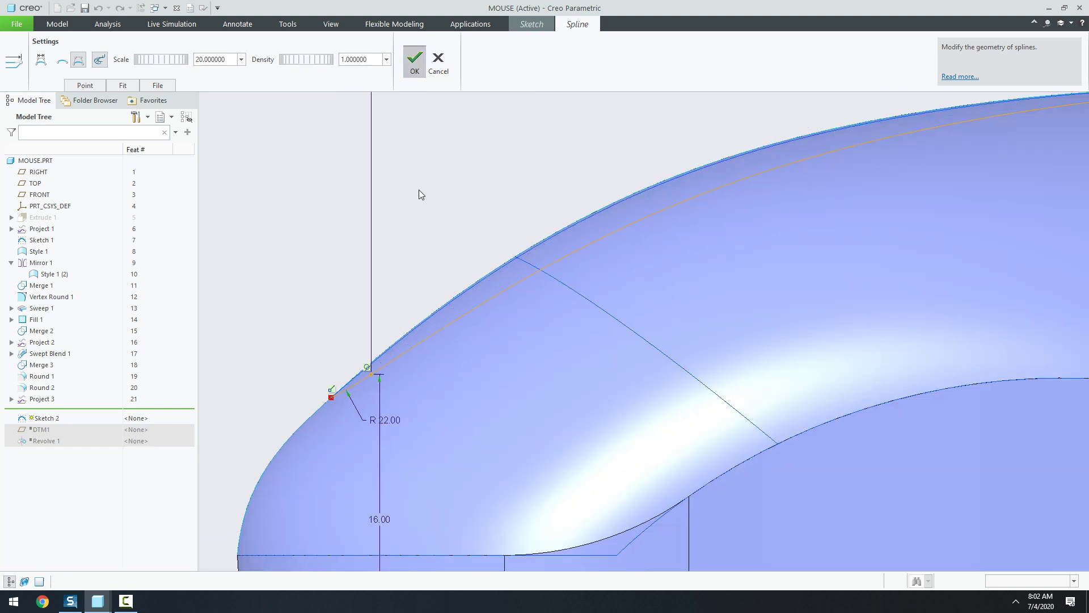
Step: Change the 16.00 height dimension to 16.20
double_click(387, 518)
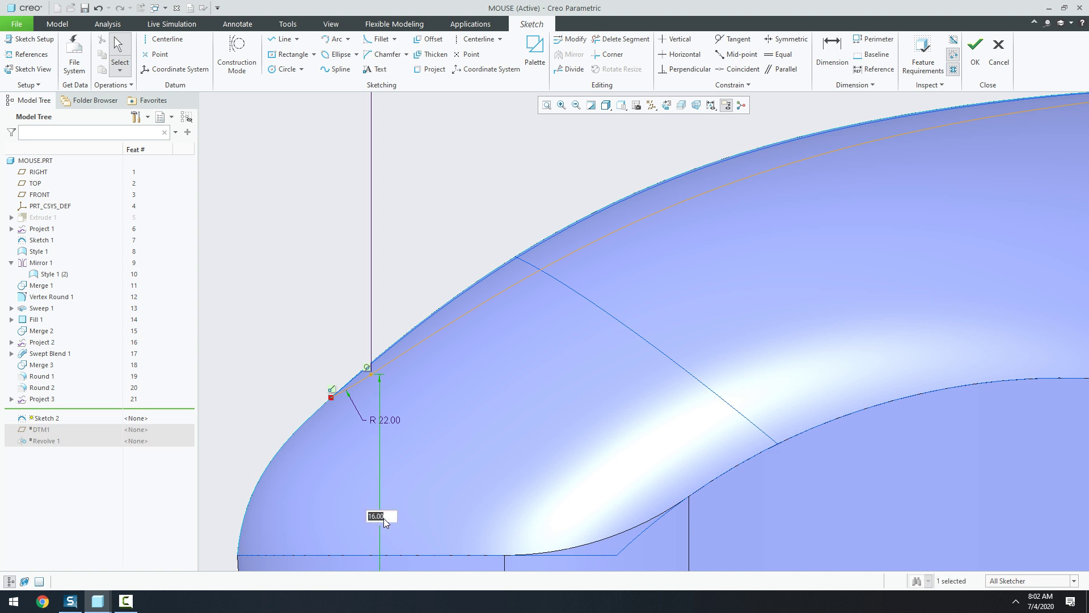
type("16.2")
key("Return")
scroll(360, 386, "up", 2)
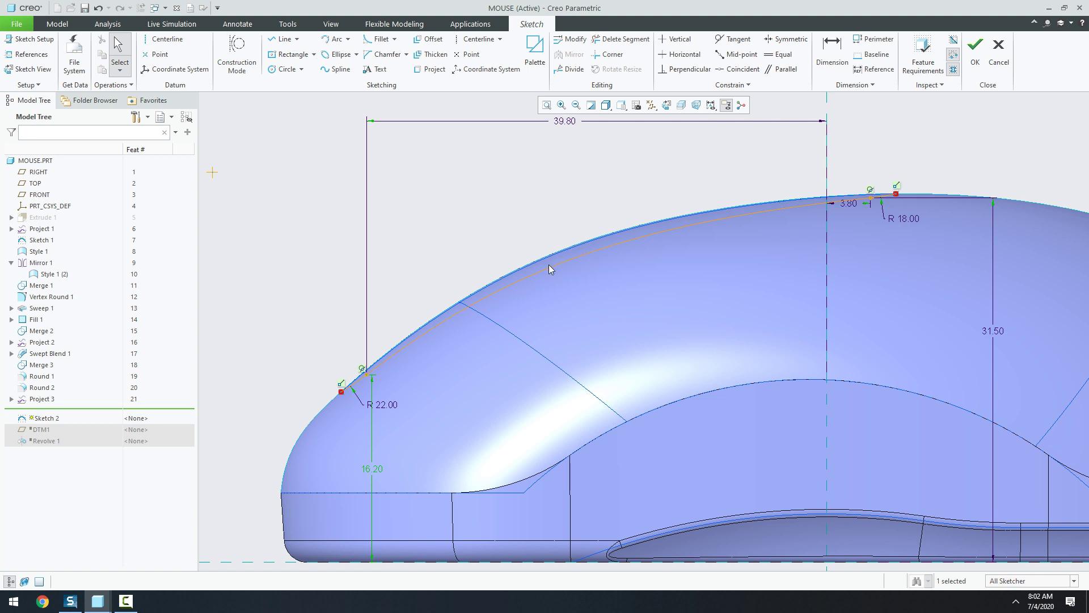
Step: Fine-tune the spline's front and rear control points and finish Sketch 2
double_click(581, 253)
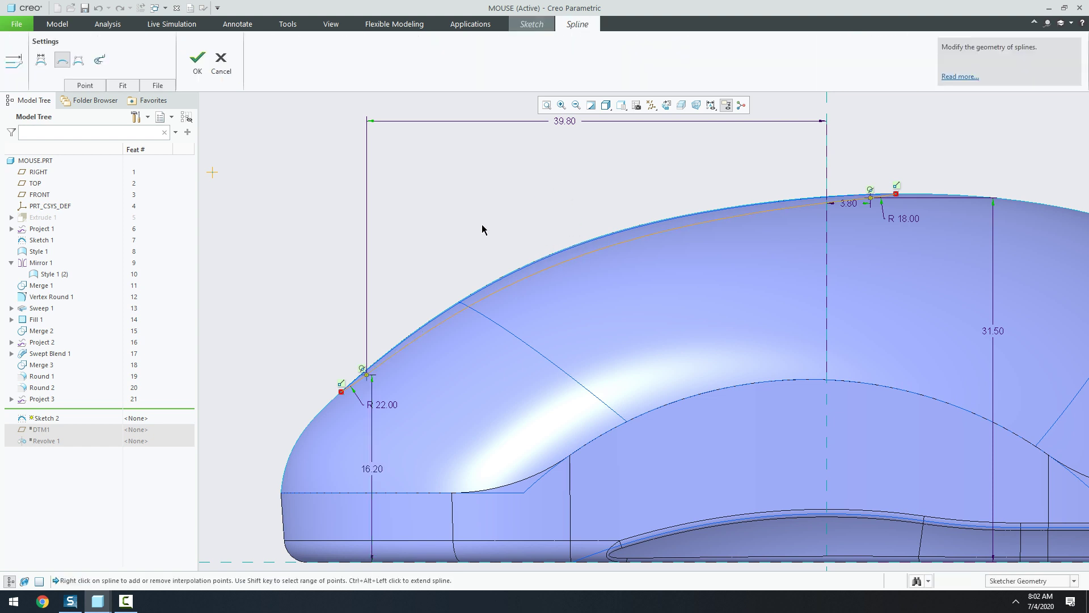
left_click(83, 64)
left_click_drag(491, 279, 515, 261)
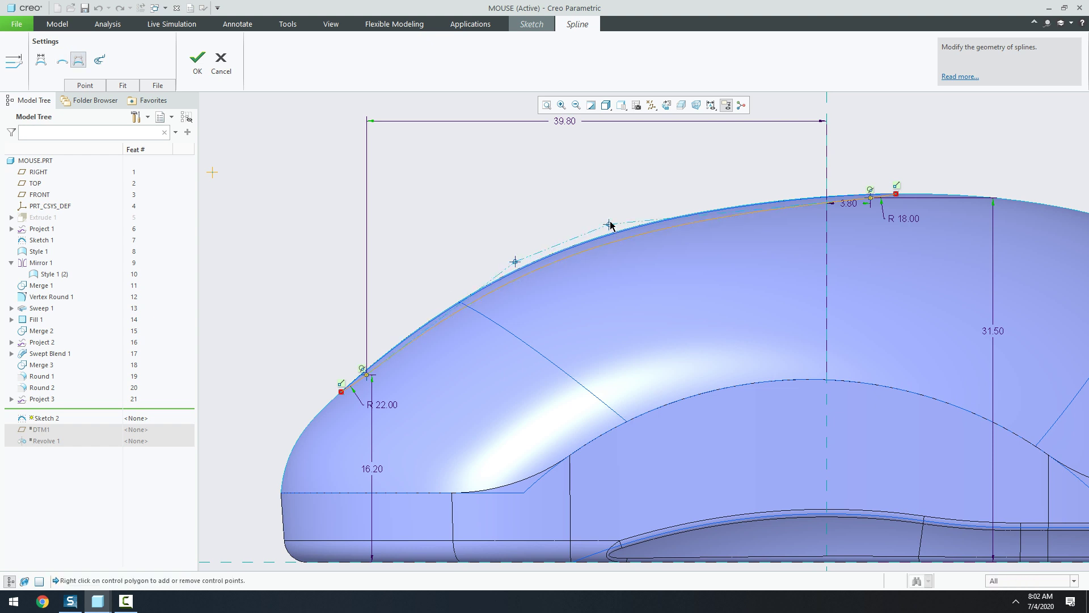
mouse_move(611, 225)
left_mouse_down()
mouse_move(602, 188)
mouse_move(633, 182)
left_mouse_up()
left_click(198, 60)
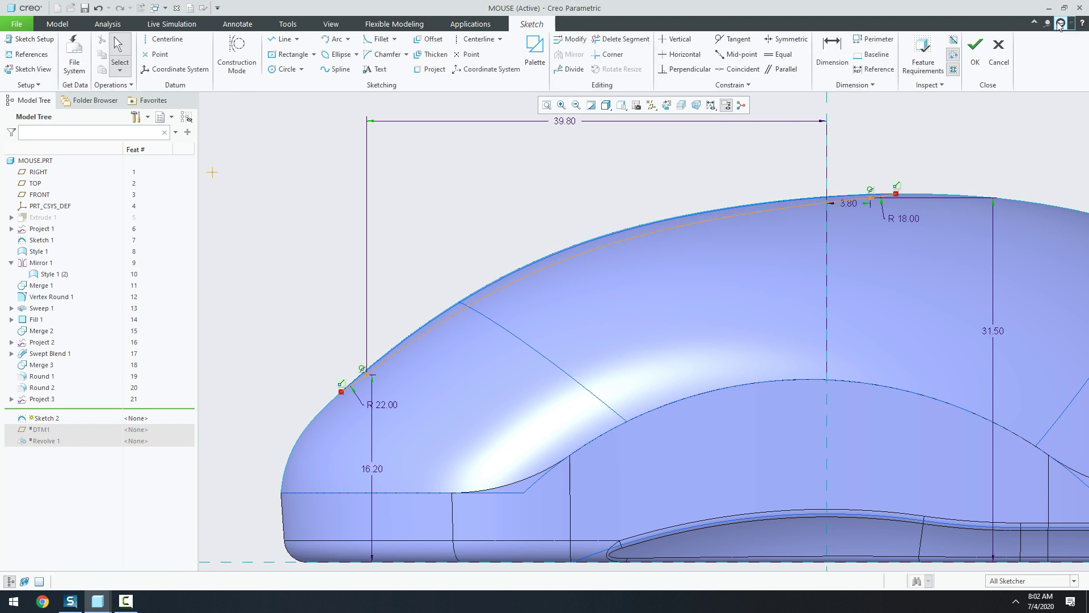
left_click(975, 54)
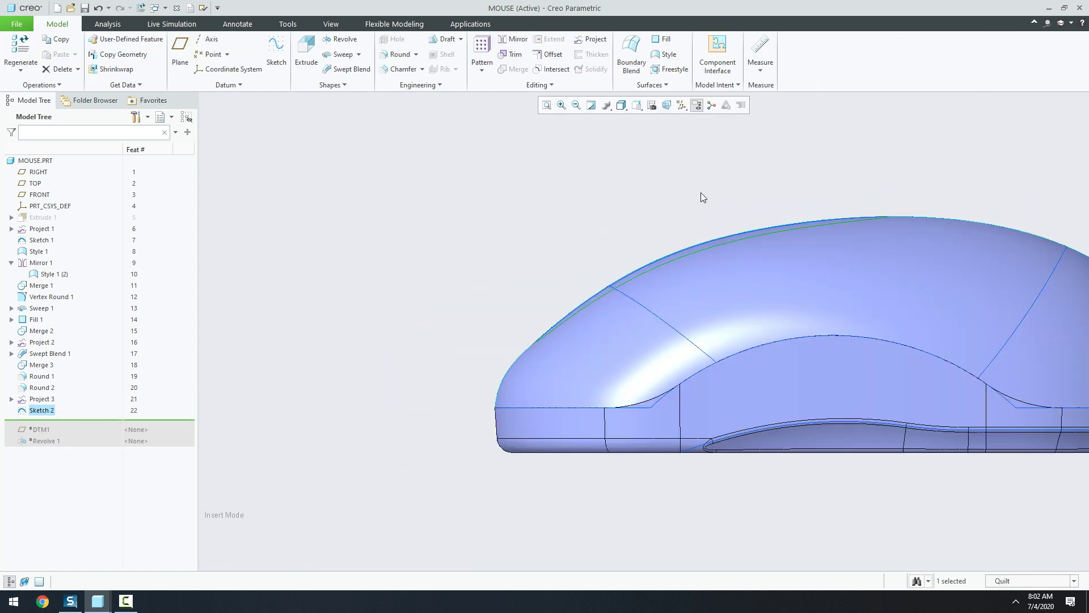
Step: Start a boundary blend using both groove curves as first-direction chains
key("ctrl+d")
left_click(603, 192)
scroll(788, 184, "down", 5)
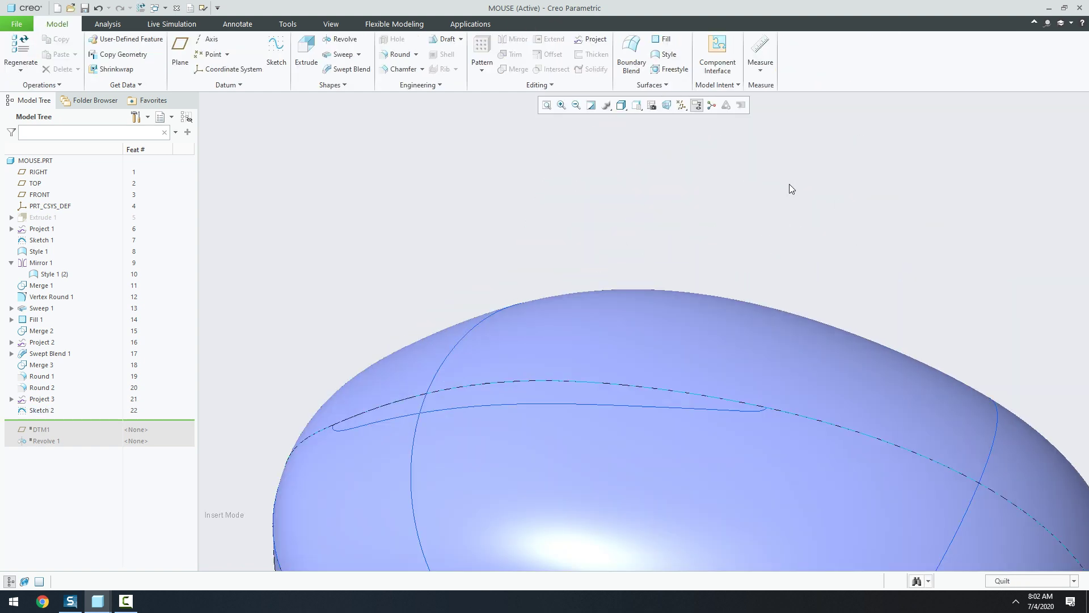
left_click(630, 51)
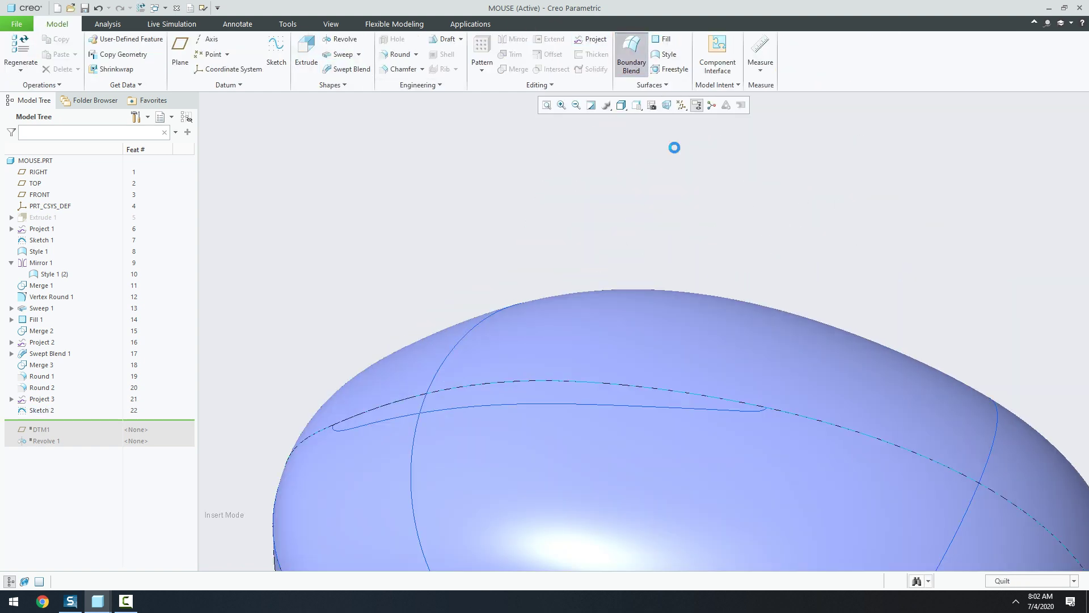
left_click(612, 393)
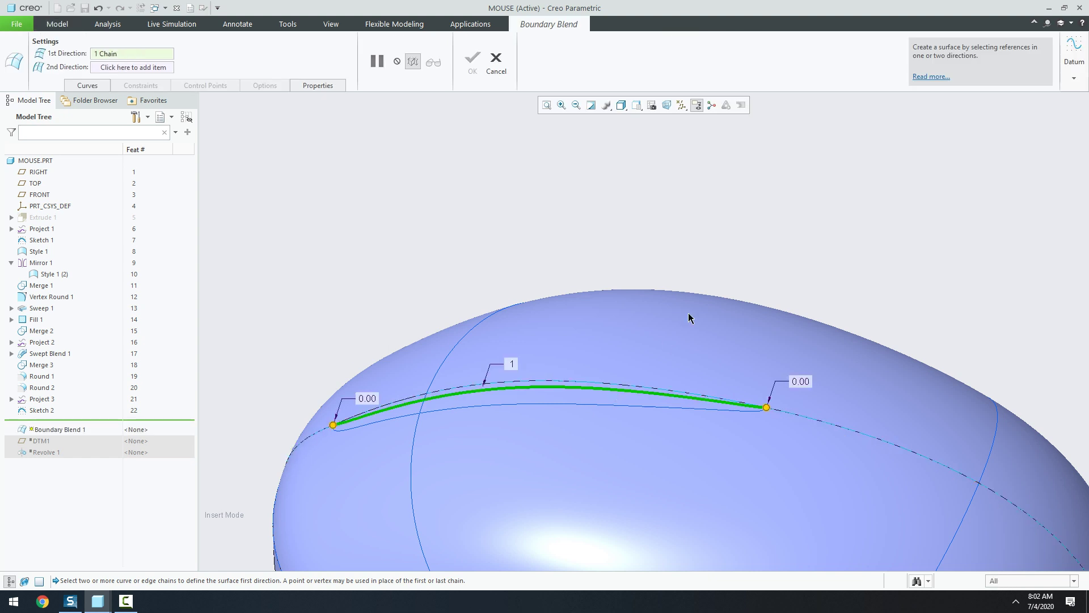
left_click(611, 404, "ctrl")
scroll(520, 400, "down", 1)
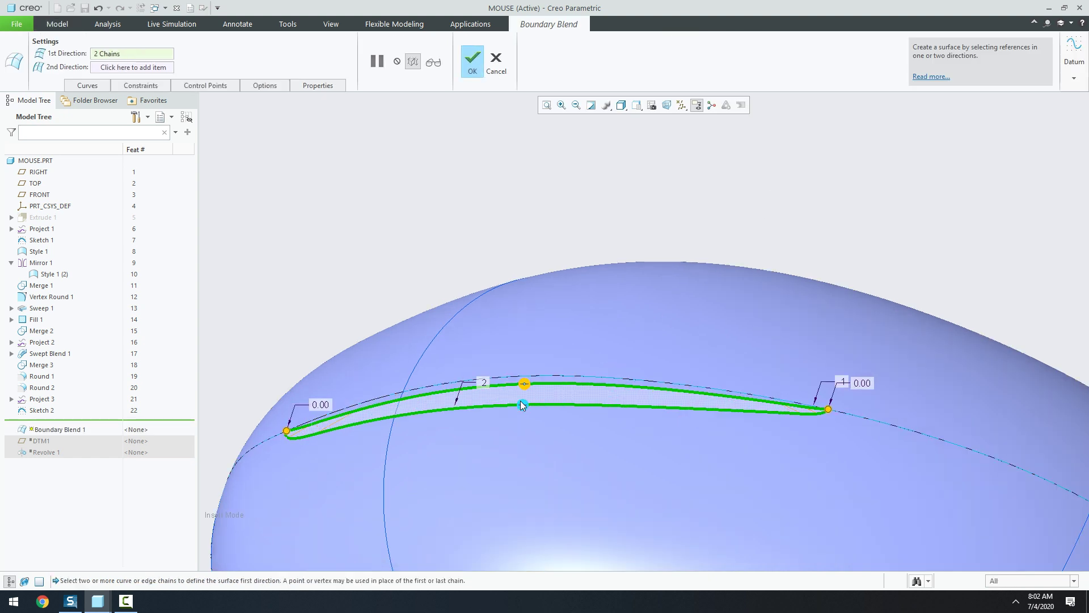
scroll(519, 401, "down", 2)
scroll(735, 239, "up", 2)
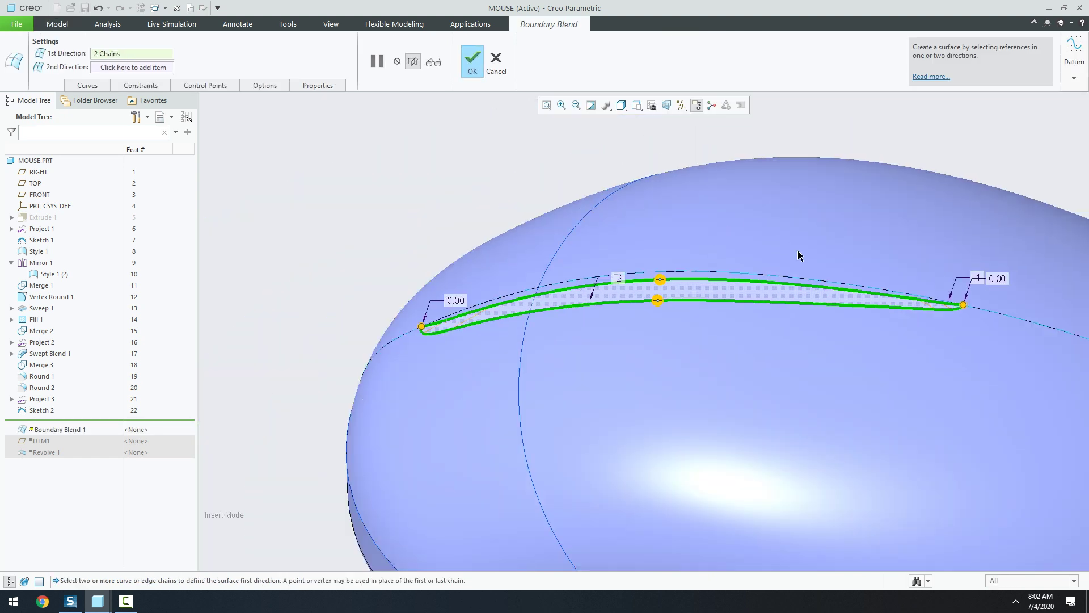
Step: Set the first chain's boundary condition to Normal and complete Boundary Blend 1
right_click(661, 281)
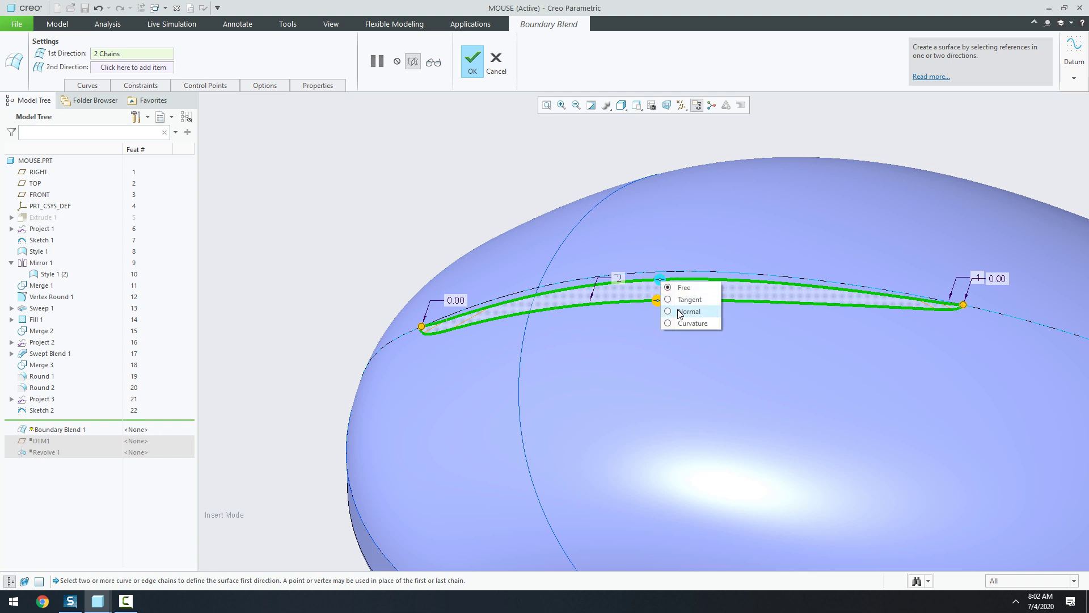
left_click(679, 313)
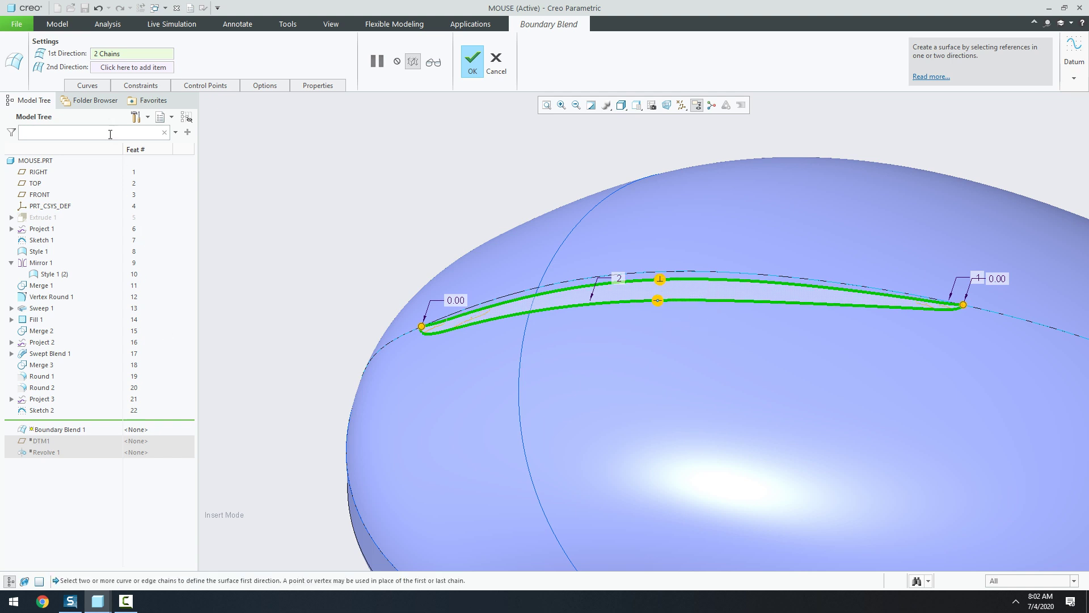
left_click(159, 86)
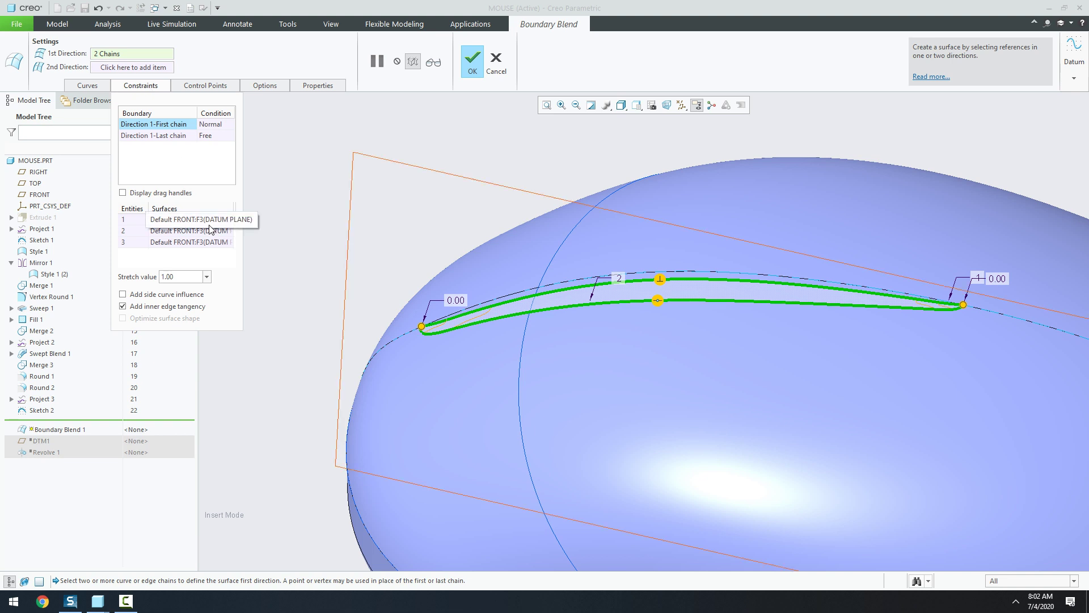
scroll(403, 313, "down", 2)
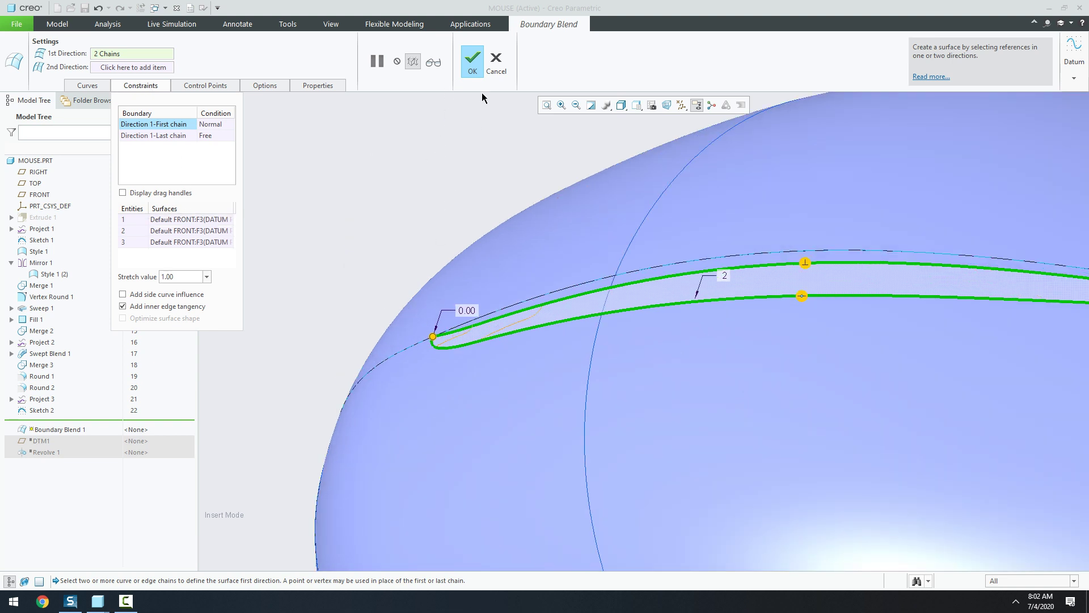
left_click(472, 62)
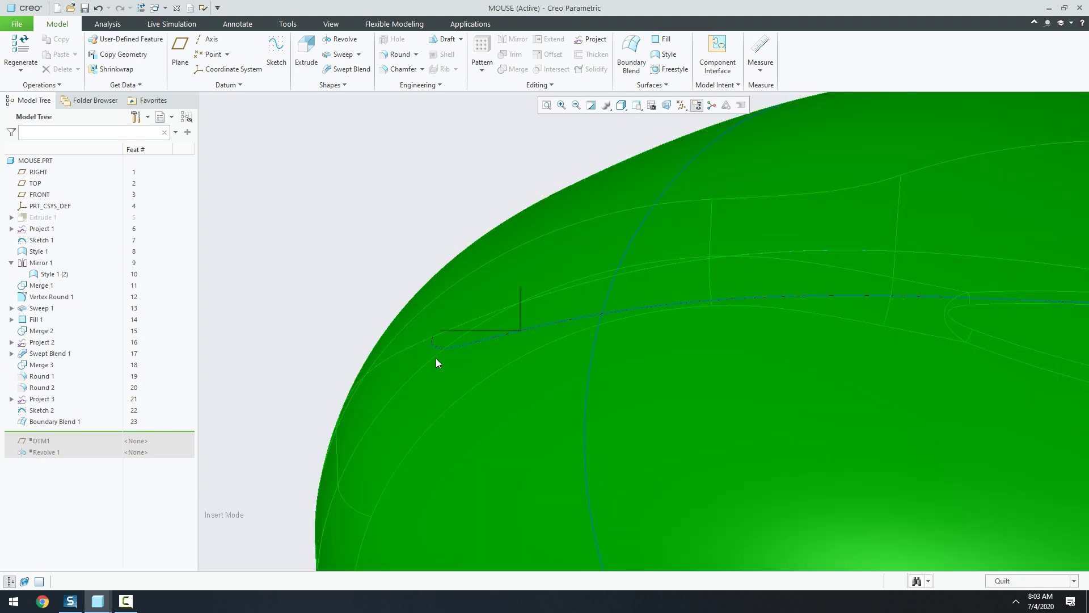
Step: Hide the Style 1 surface and orbit to view the groove patch alone
left_click(436, 358)
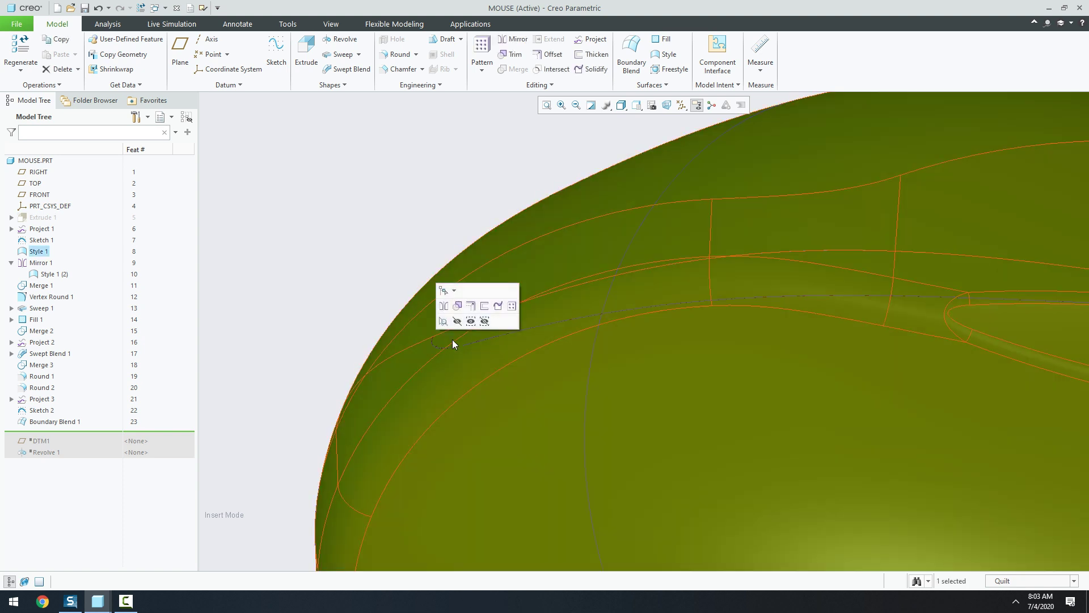
left_click(448, 308)
mouse_move(448, 308)
middle_mouse_down()
mouse_move(462, 301)
mouse_move(559, 335)
mouse_move(482, 192)
mouse_move(452, 205)
middle_mouse_up()
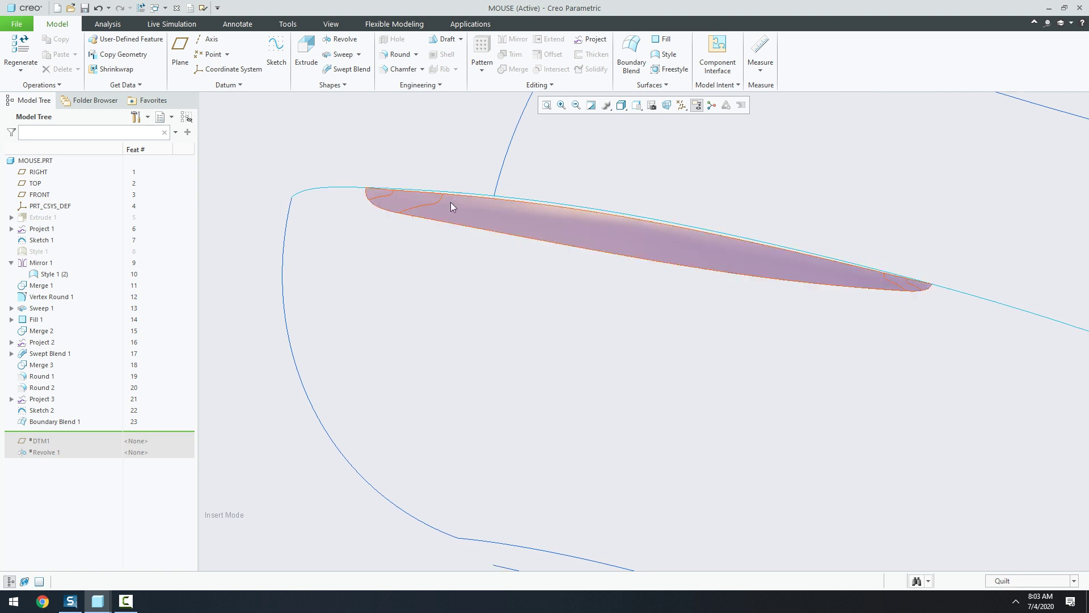
middle_click_drag(346, 293, 346, 278)
Step: Redefine Boundary Blend 1 with a matched control point pair at the leading end
left_click(43, 420)
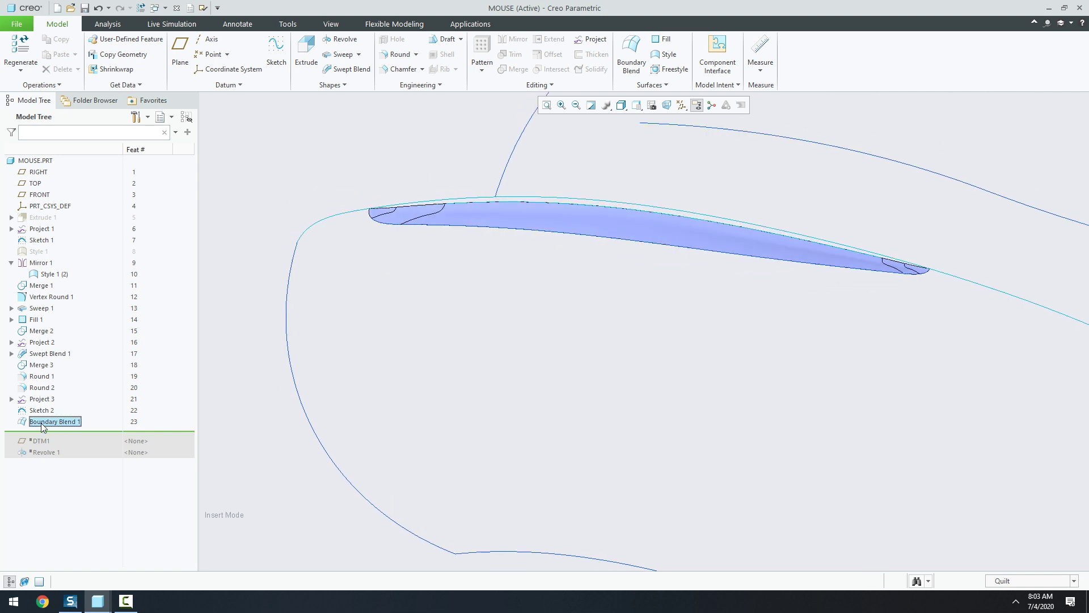
left_click(49, 358)
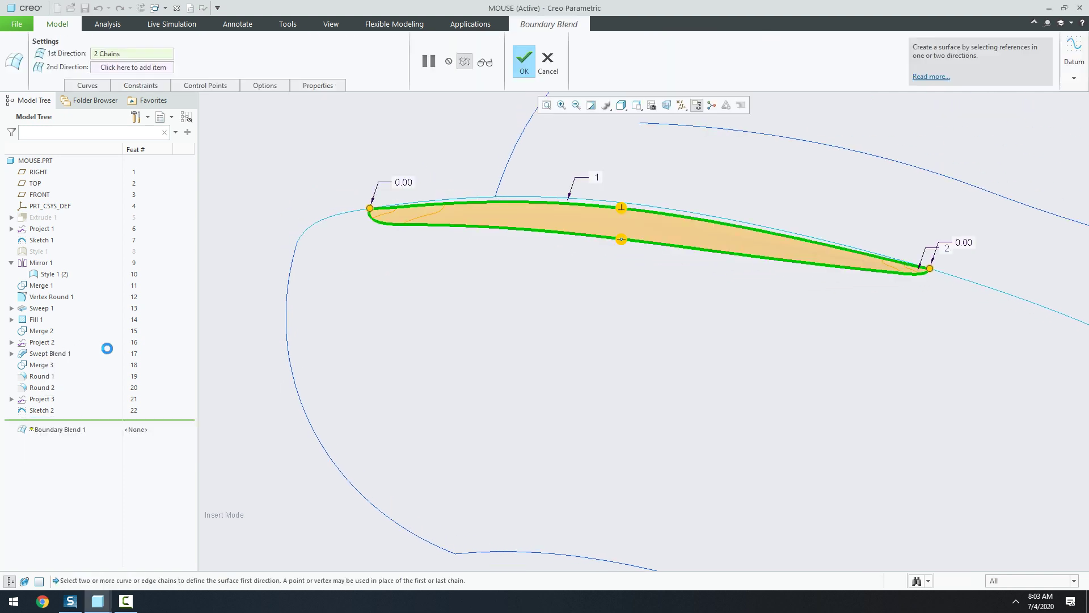
left_click(203, 86)
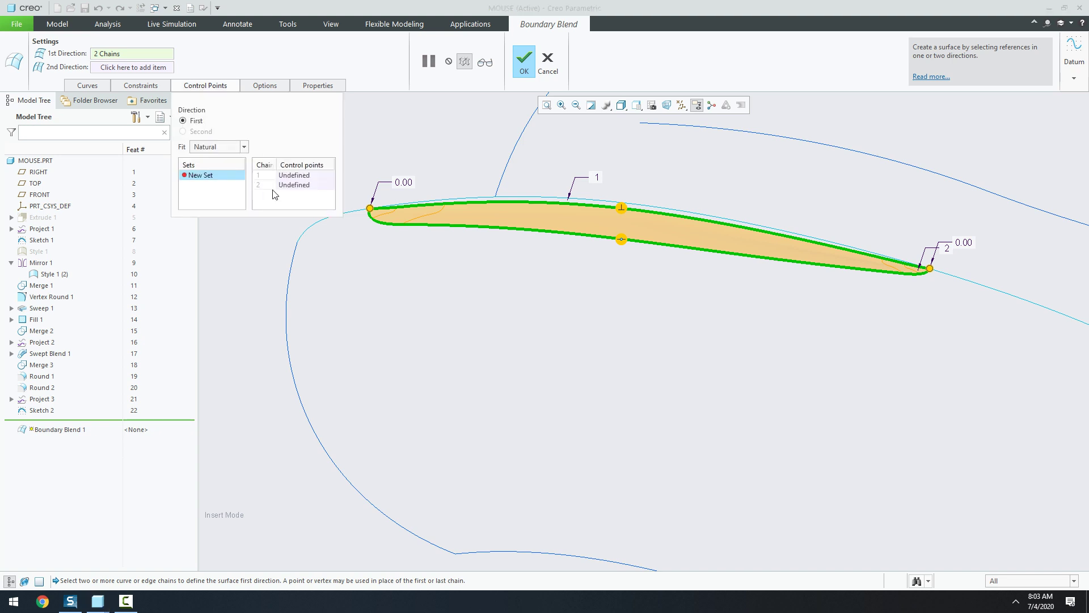
scroll(337, 213, "down", 2)
scroll(409, 244, "up", 1)
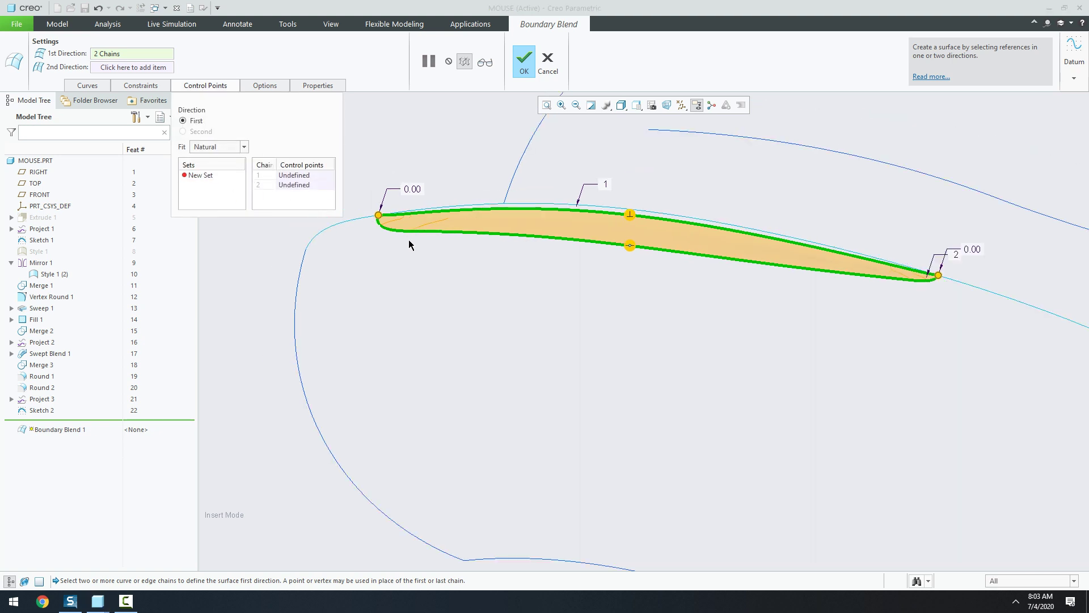
left_click(285, 175)
scroll(408, 214, "down", 2)
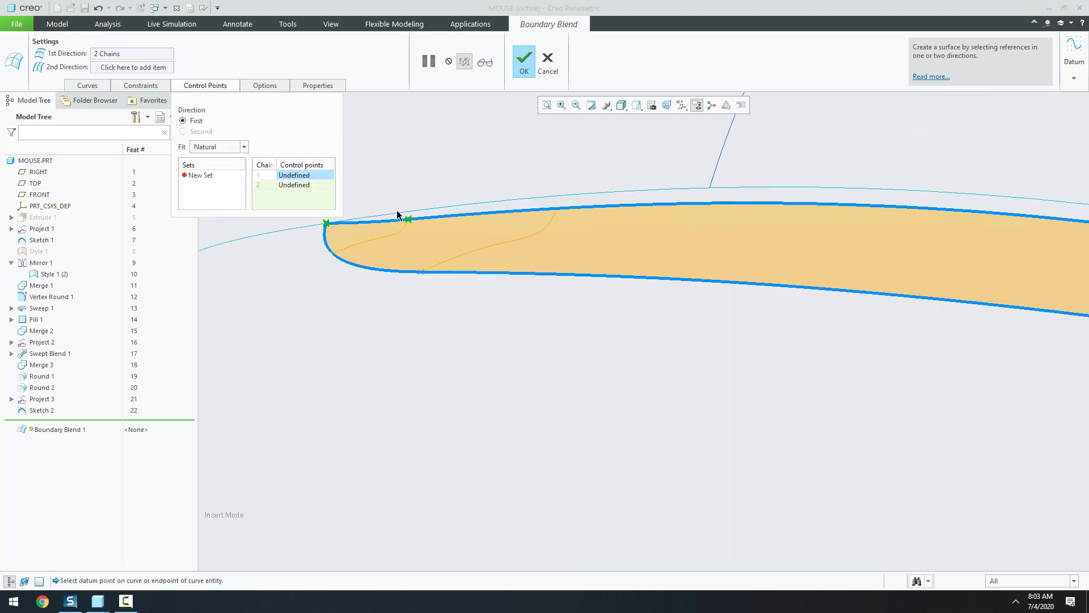
left_click(406, 219)
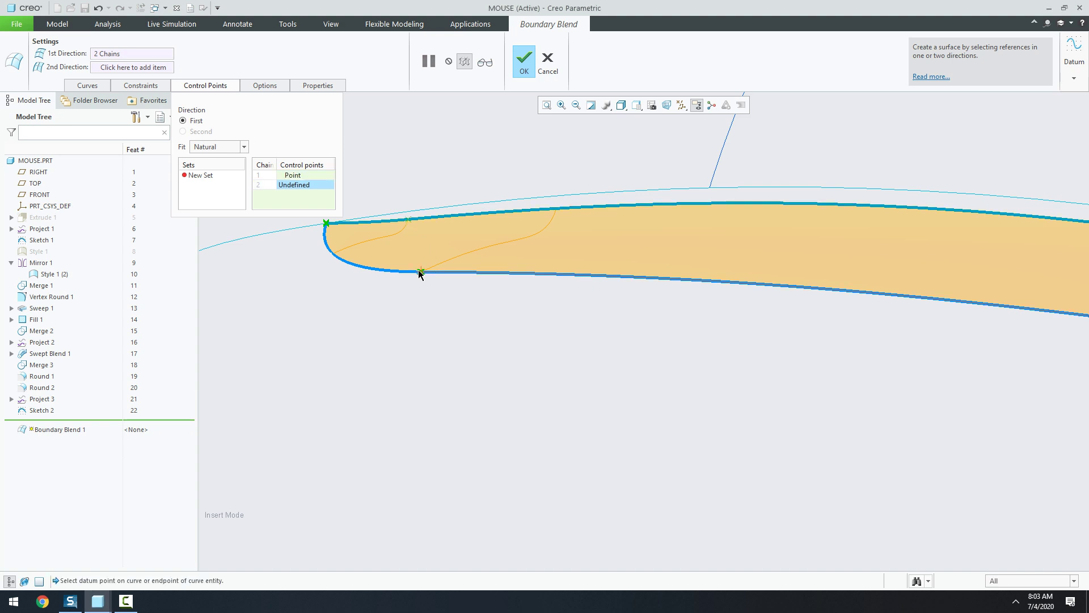
left_click(420, 272)
scroll(430, 235, "up", 2)
scroll(430, 236, "up", 1)
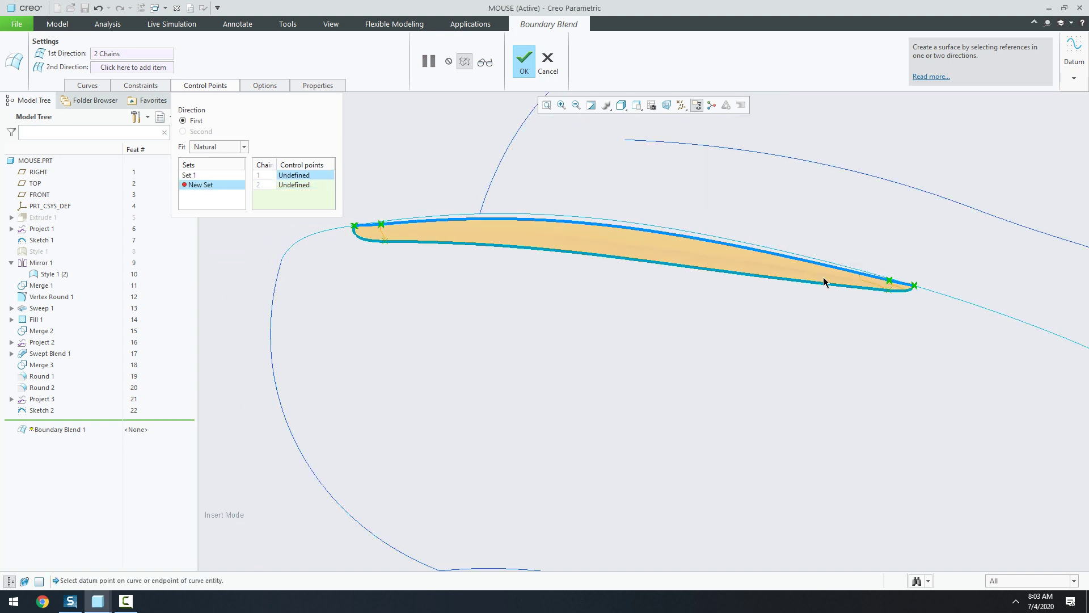
scroll(888, 328, "down", 3)
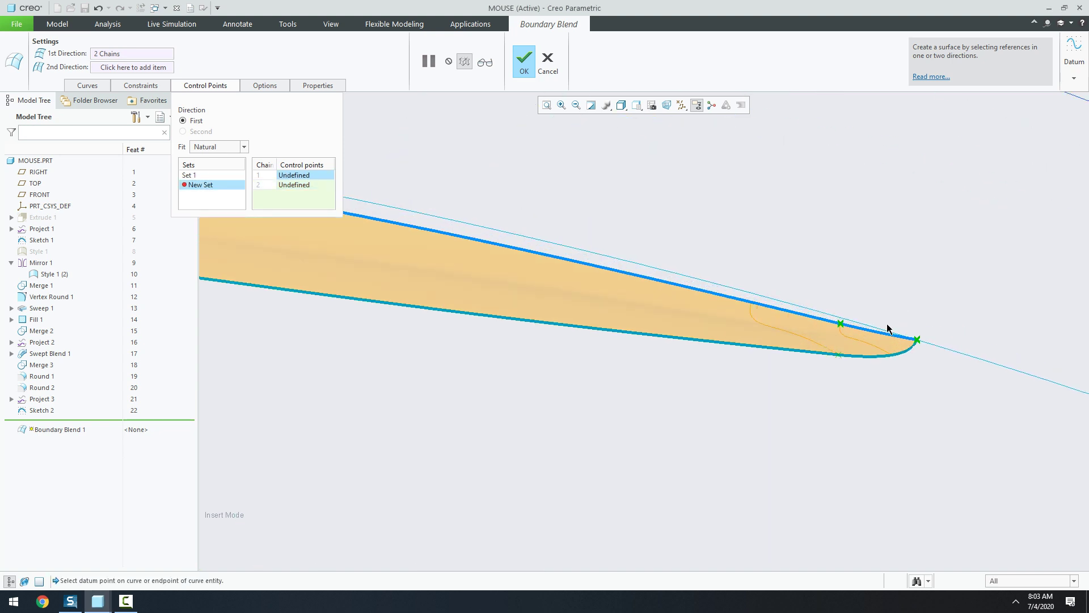
Step: Add a matched control point pair at the trailing end and finish the blend
left_click(841, 325)
left_click(838, 356)
scroll(831, 309, "up", 2)
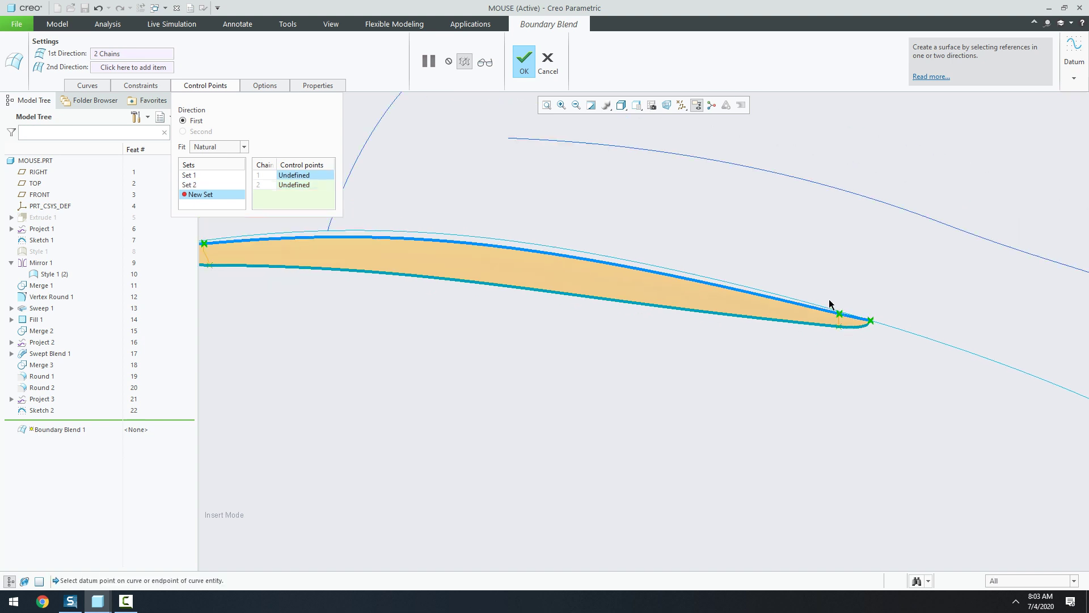
scroll(829, 299, "up", 2)
left_click(523, 66)
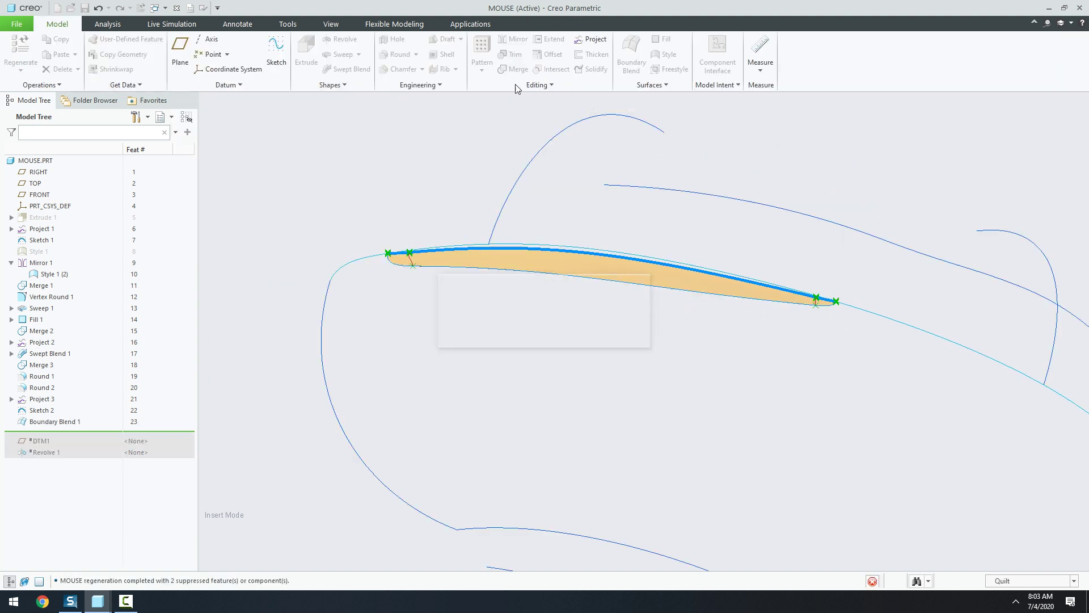
Step: Roll the model back by moving the Insert Here marker above Boundary Blend 1
left_click(468, 203)
middle_click_drag(468, 203, 437, 215)
scroll(423, 195, "down", 5)
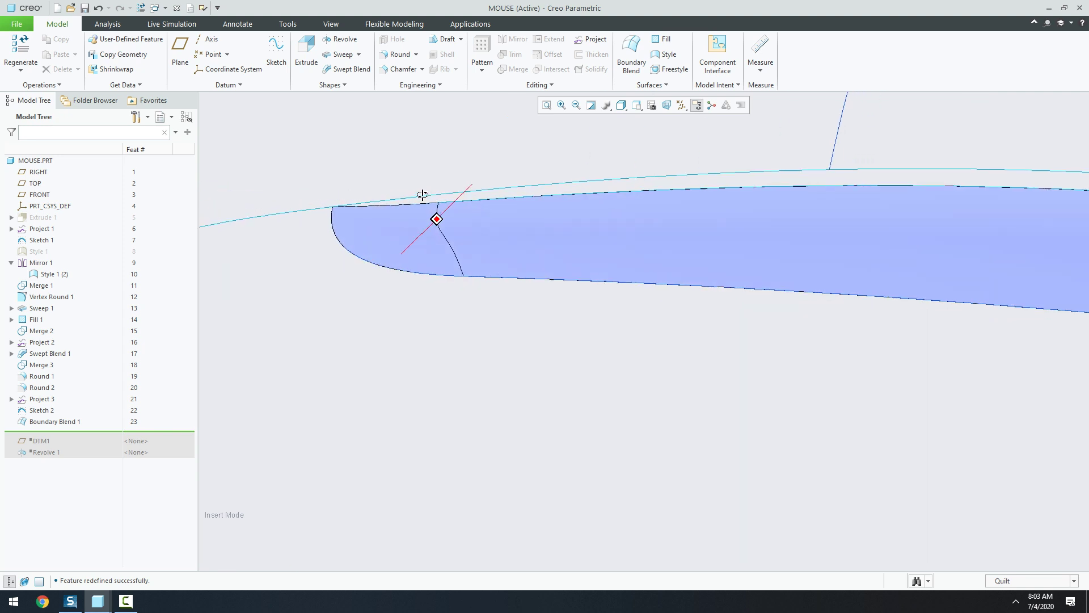
scroll(423, 195, "up", 2)
scroll(396, 180, "up", 2)
scroll(396, 189, "up", 2)
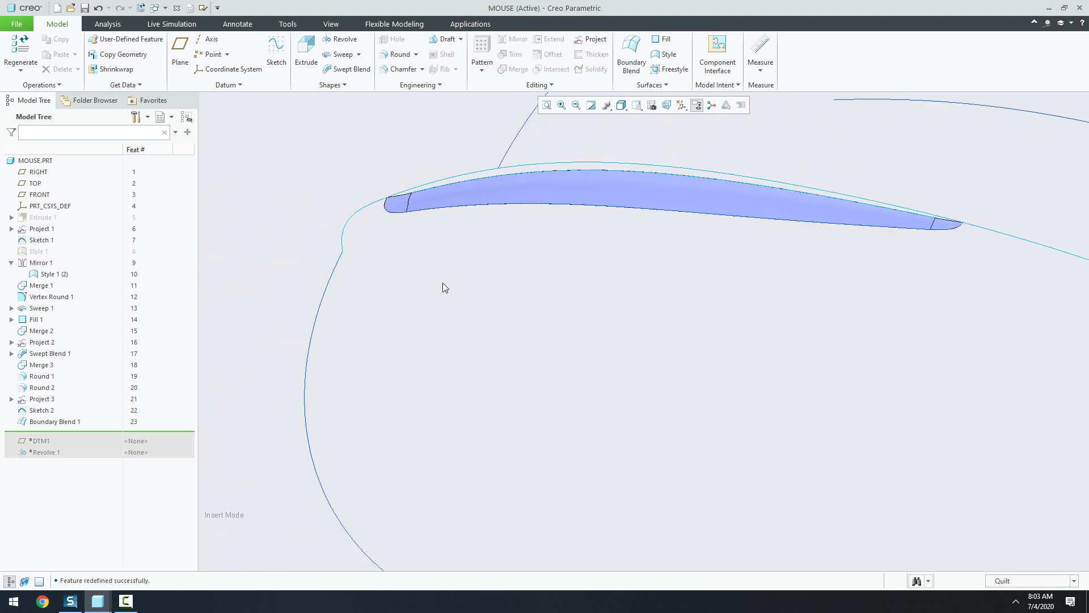
mouse_move(443, 282)
middle_mouse_down()
mouse_move(487, 267)
mouse_move(528, 341)
middle_mouse_up()
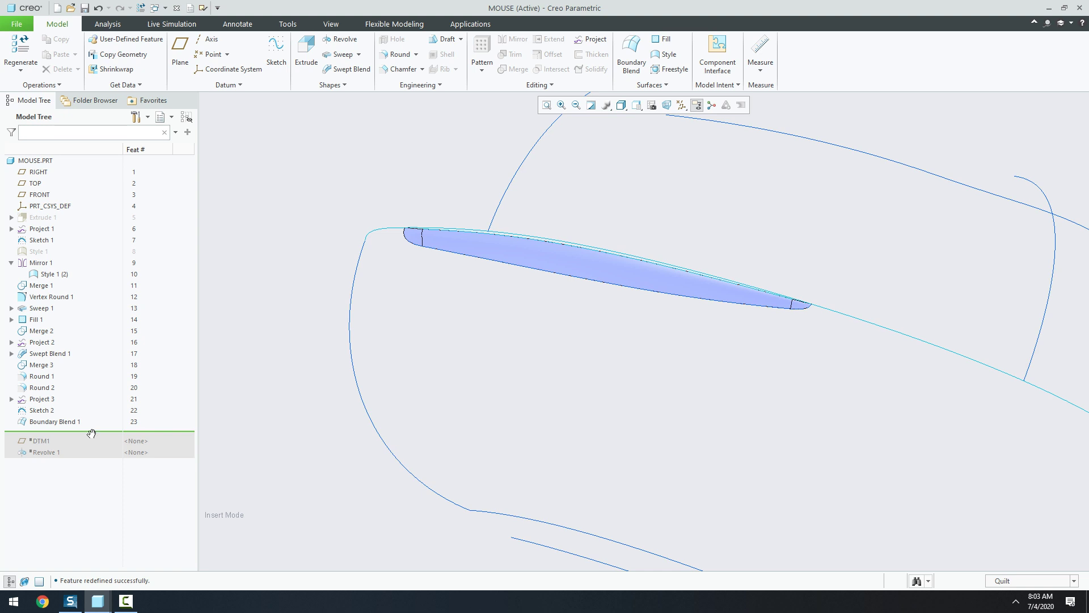
left_click_drag(91, 433, 85, 418)
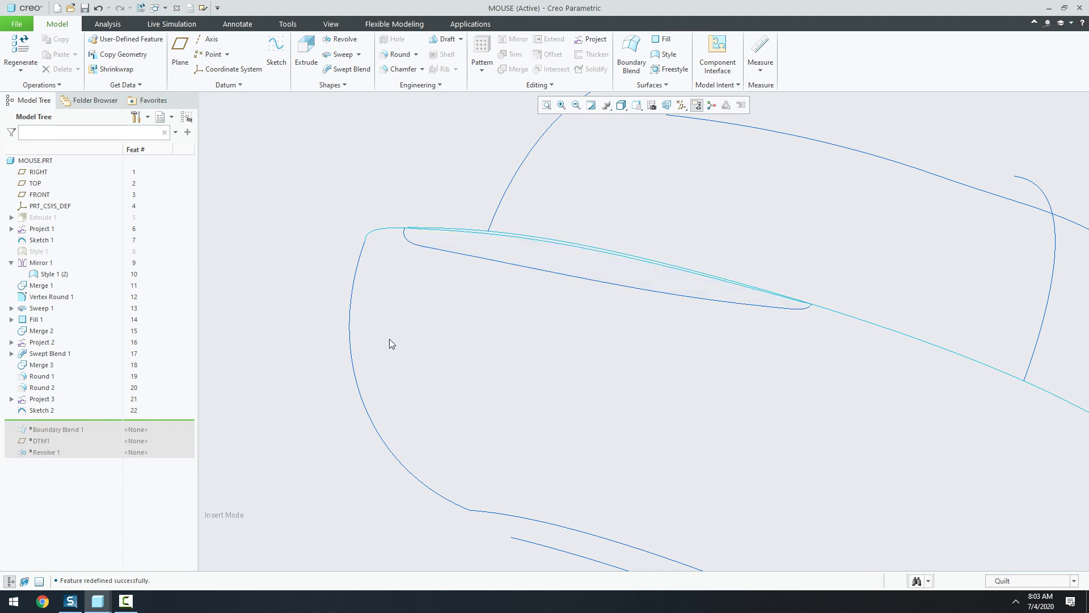
Step: Roll the model back to just after Sketch 2 and show datum planes
middle_click_drag(389, 339, 322, 219)
left_click(682, 105)
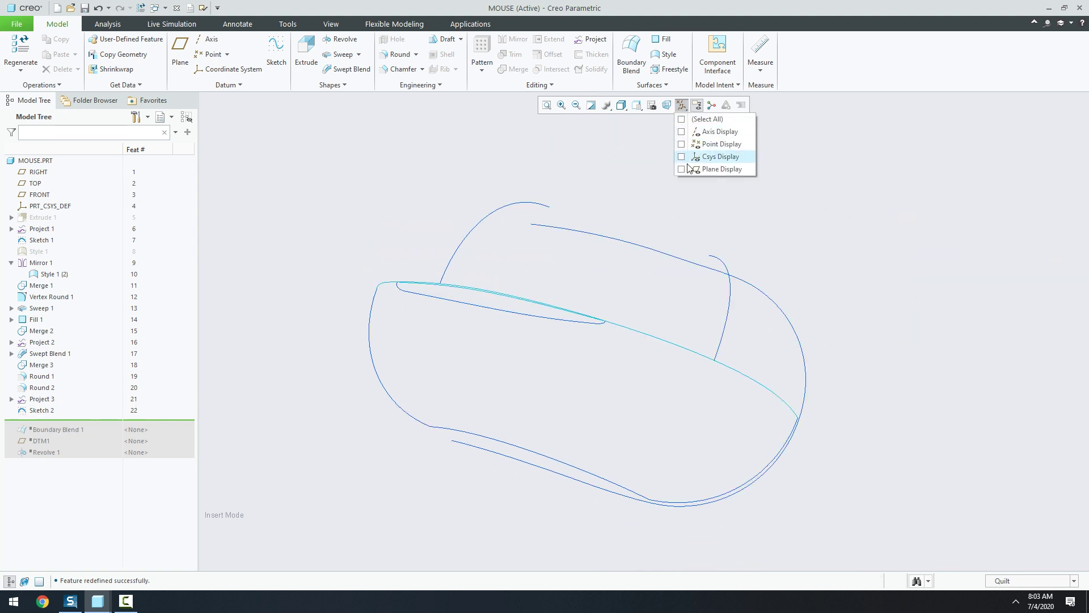
left_click(681, 169)
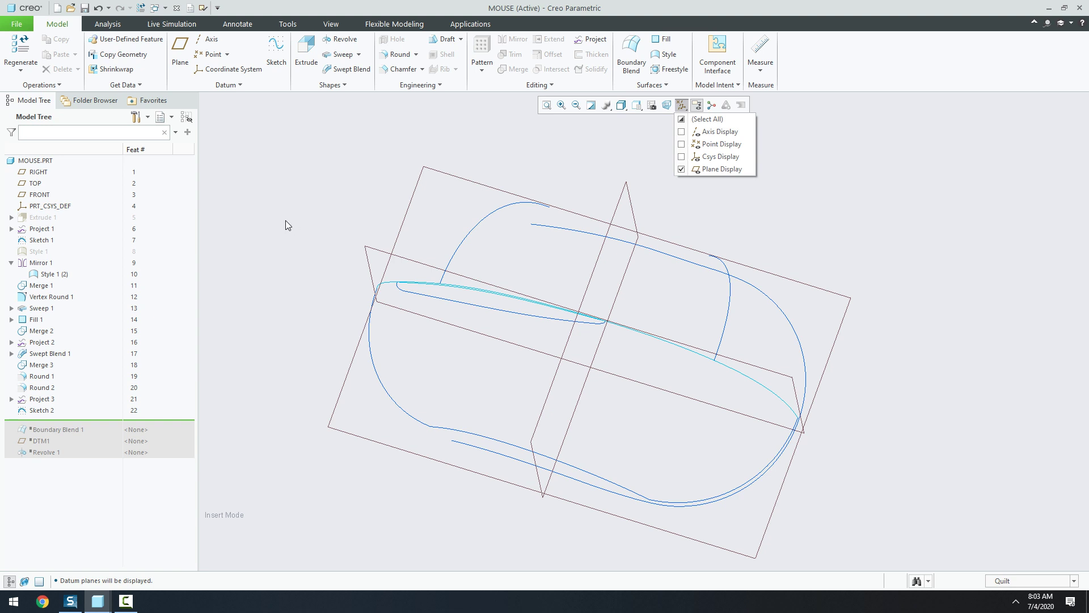
Step: Create datum plane DTM2 offset 20.00 from RIGHT, then orbit to a 3D view
left_click(181, 50)
left_click(621, 196)
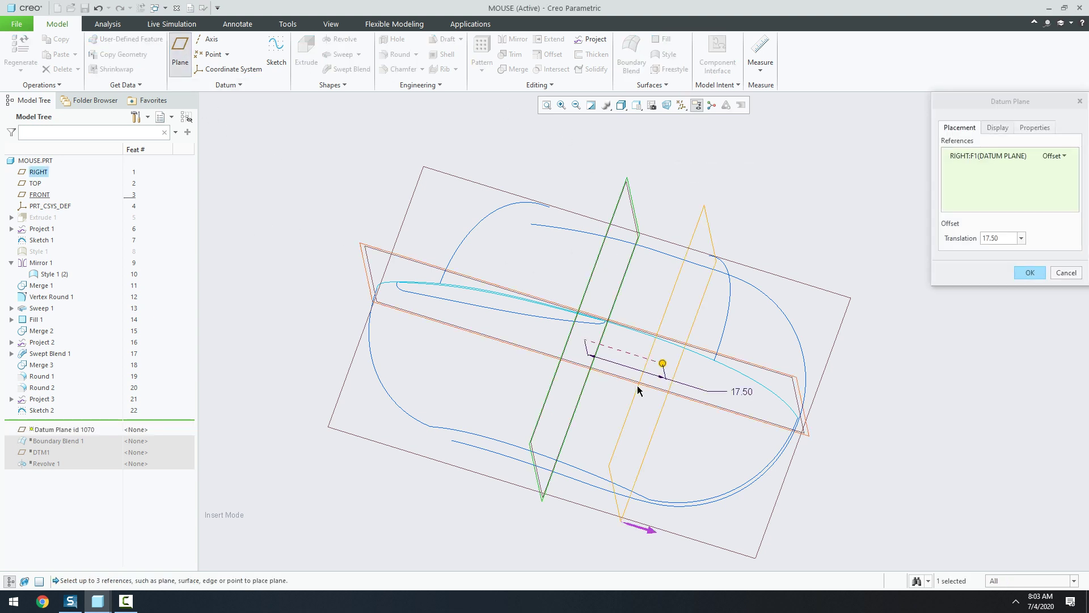
left_click_drag(662, 365, 496, 313)
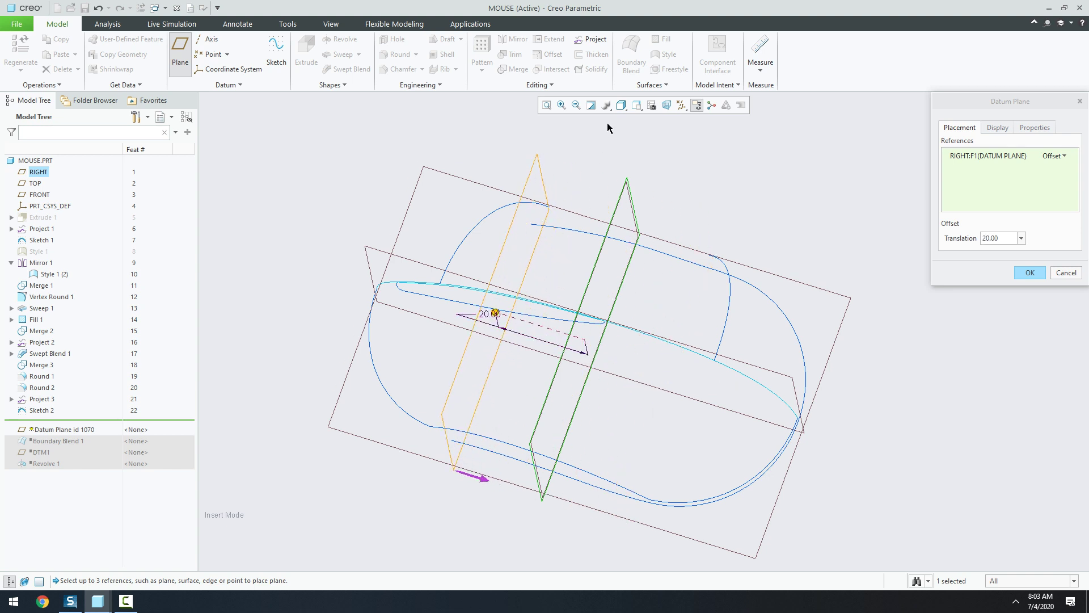
left_click(637, 106)
left_click(662, 180)
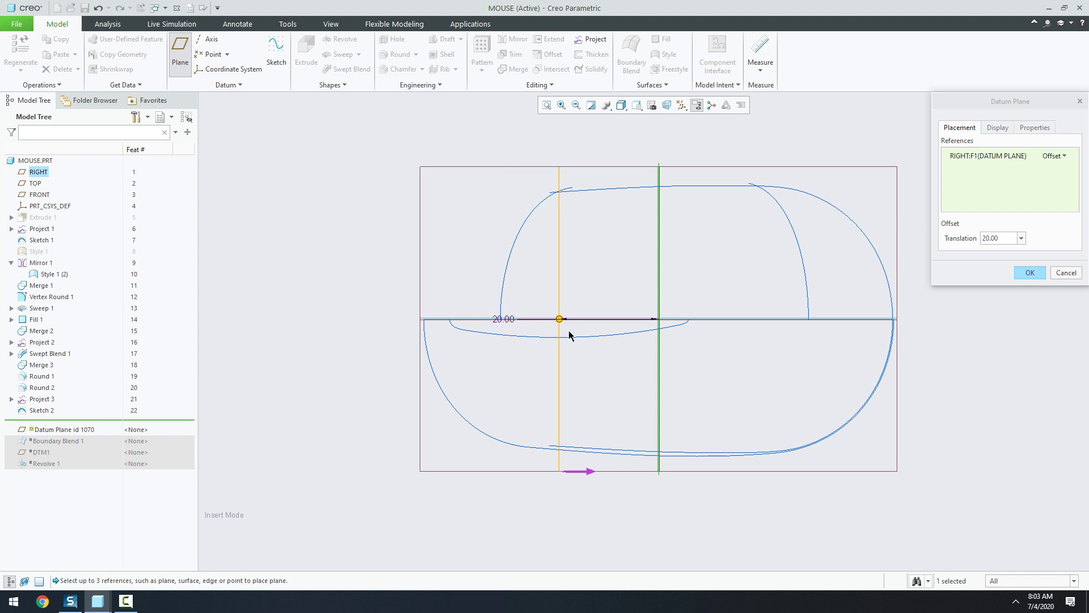
left_click(1027, 273)
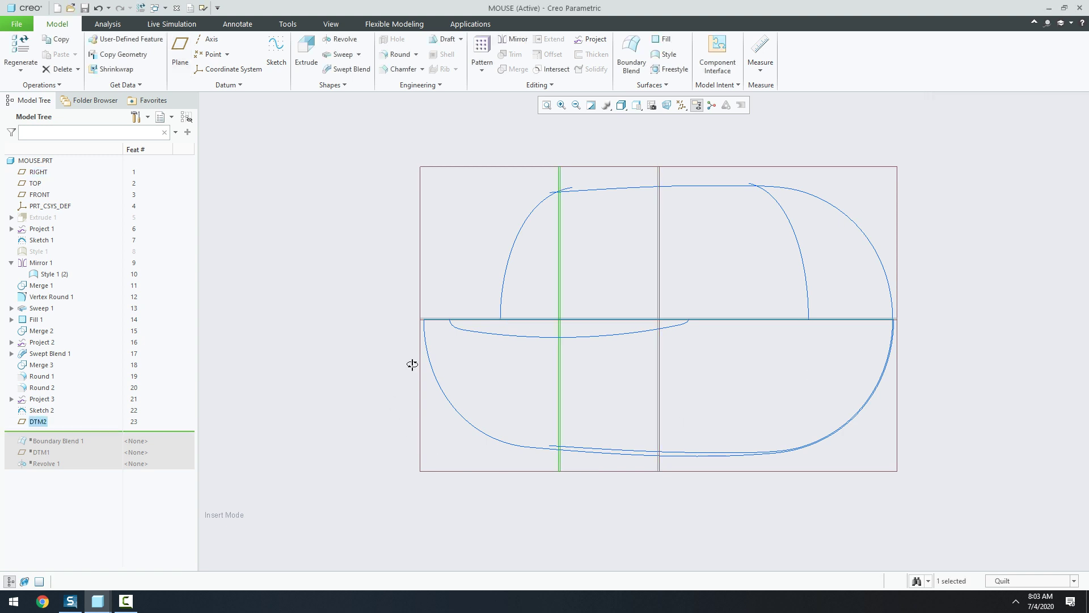
mouse_move(413, 364)
middle_mouse_down()
mouse_move(401, 311)
mouse_move(366, 279)
middle_mouse_up()
Step: Add datum point PNT0 where a curve crosses DTM2, and PNT1 on the SKETCH_2 curve
left_click(349, 207)
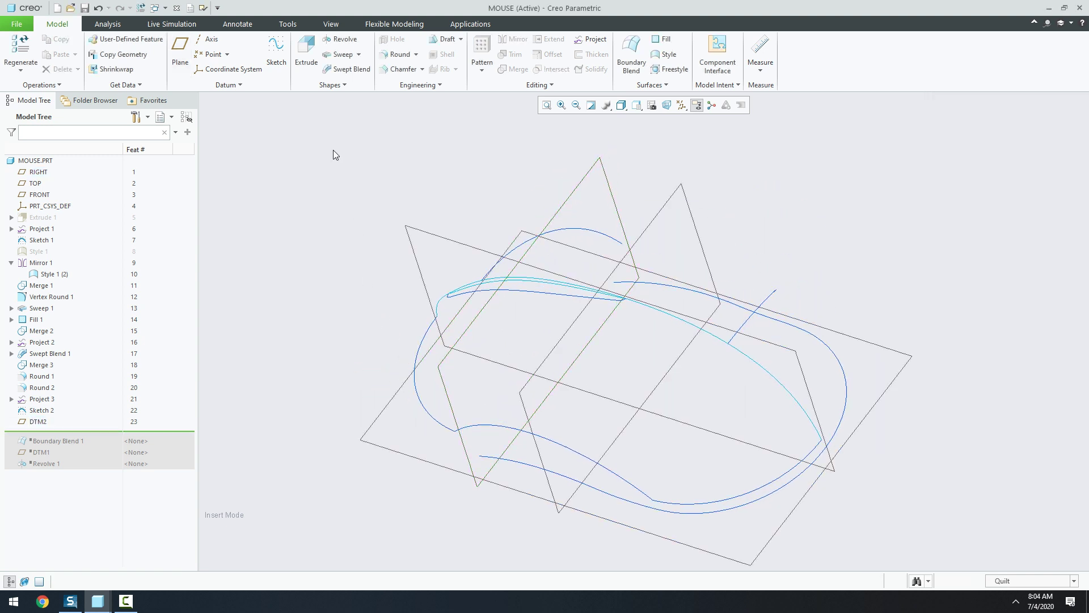
left_click(211, 54)
scroll(496, 306, "down", 3)
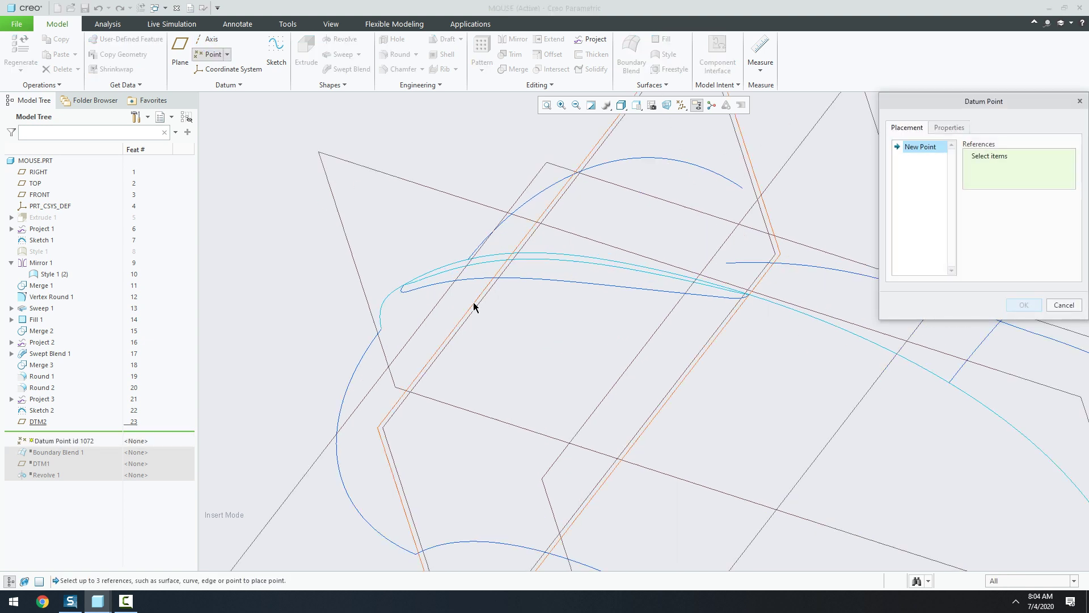
left_click(477, 304)
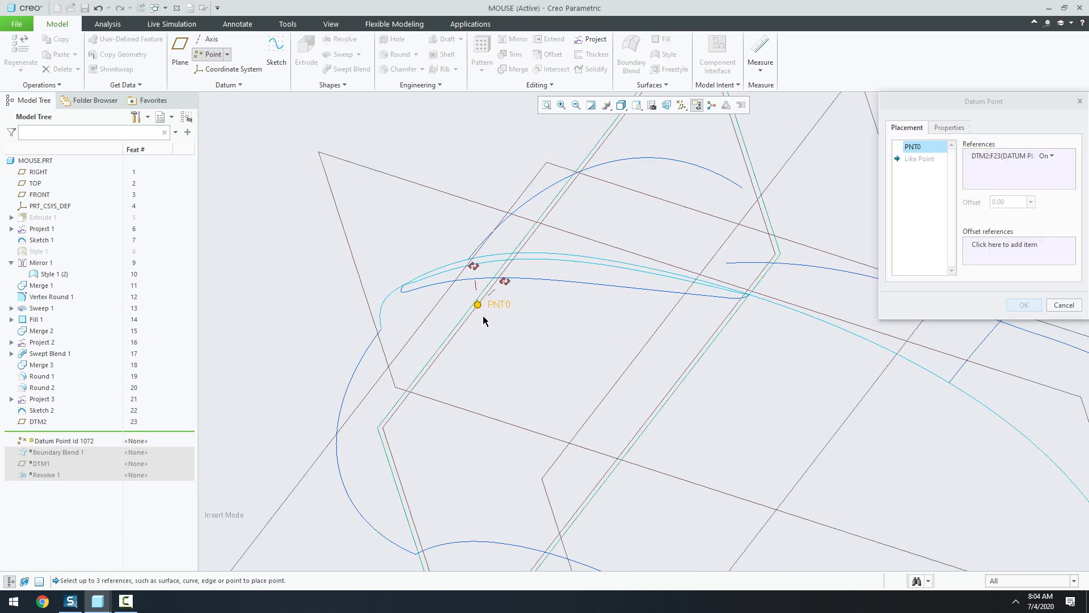
left_click(537, 281, "ctrl")
left_click(920, 161)
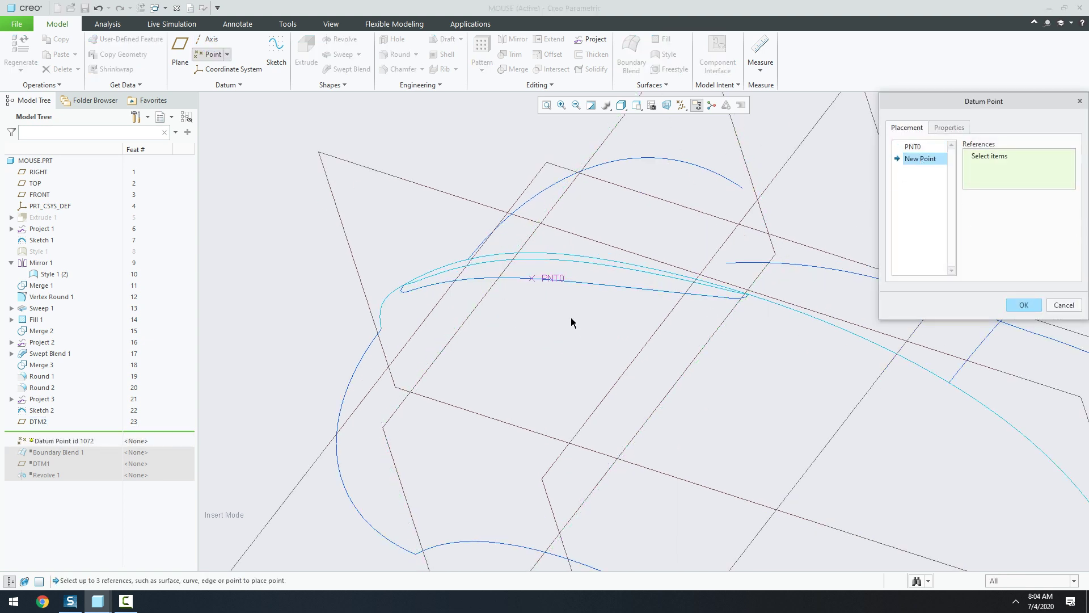
left_click(563, 265)
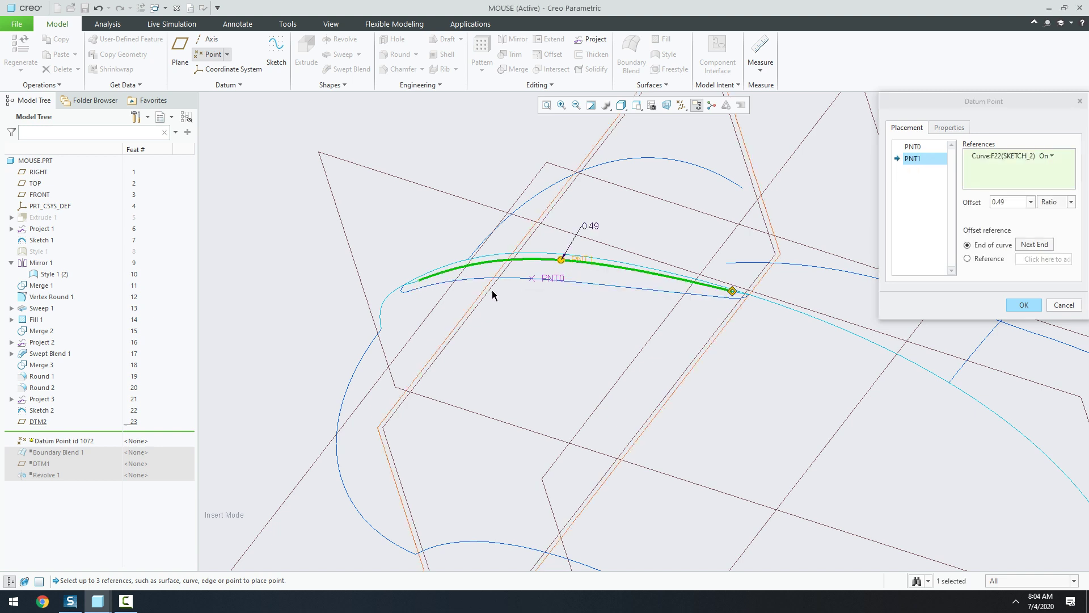
left_click(1014, 308)
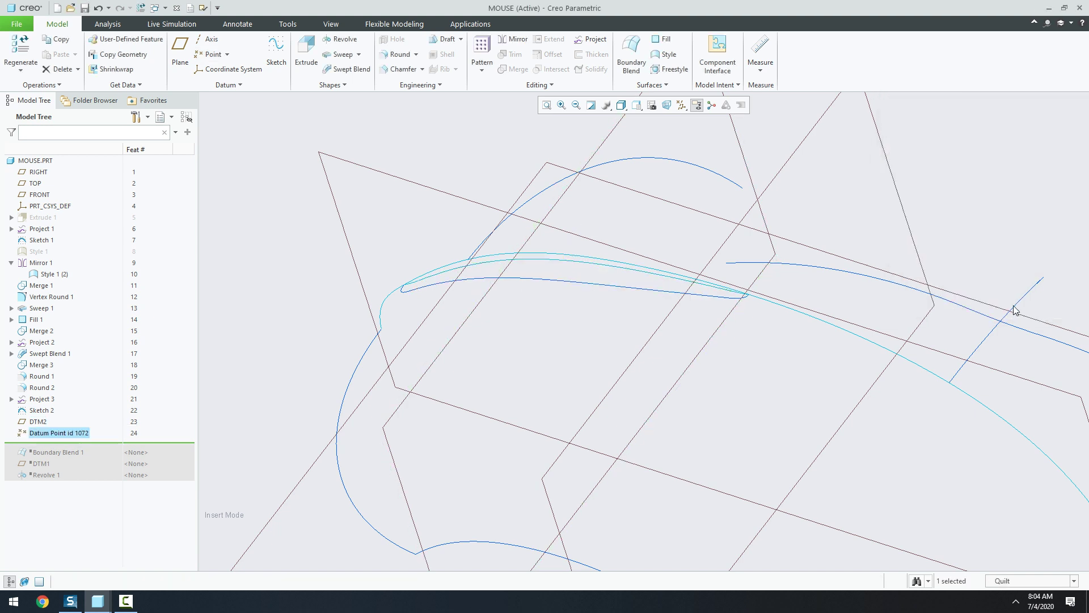
Step: Turn on datum point display in the datum display filter
left_click(473, 152)
left_click(681, 104)
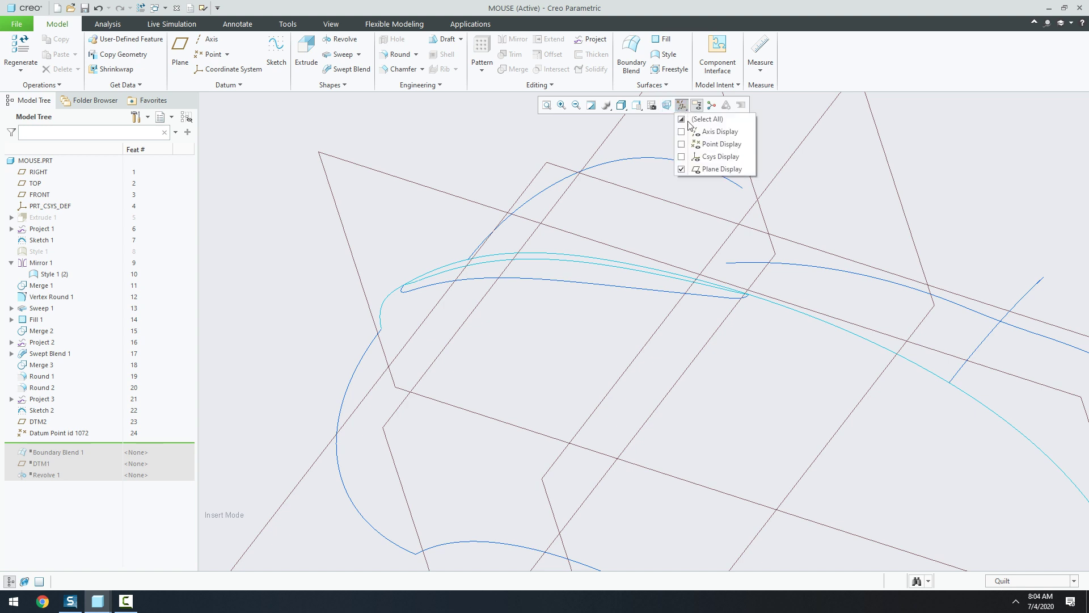
left_click(682, 145)
Step: Start a sketch on the TOP plane with PNT0 and PNT1 as references
left_click(273, 174)
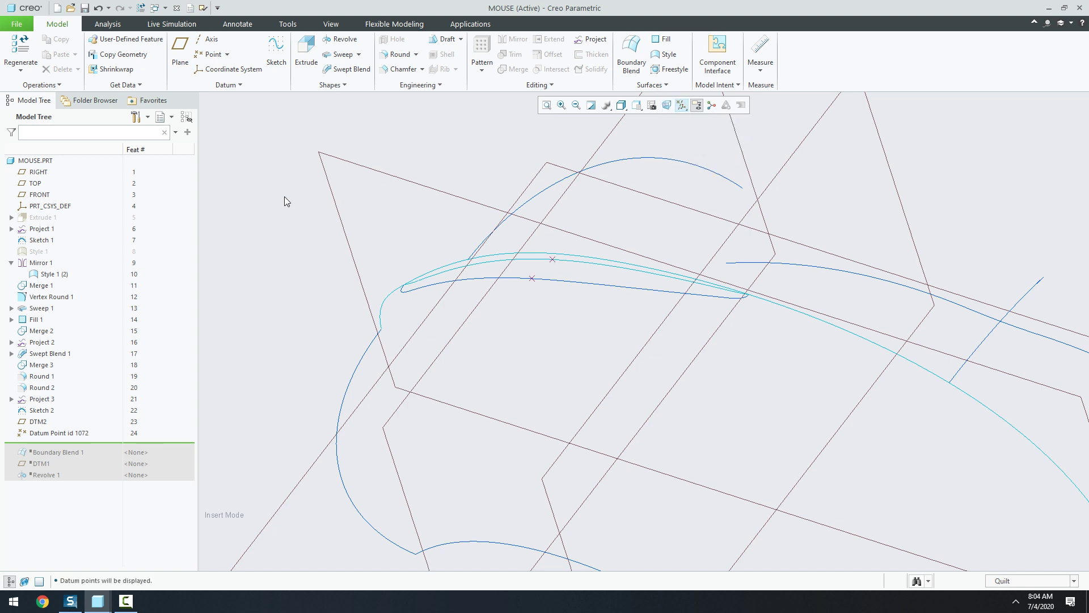
left_click(277, 54)
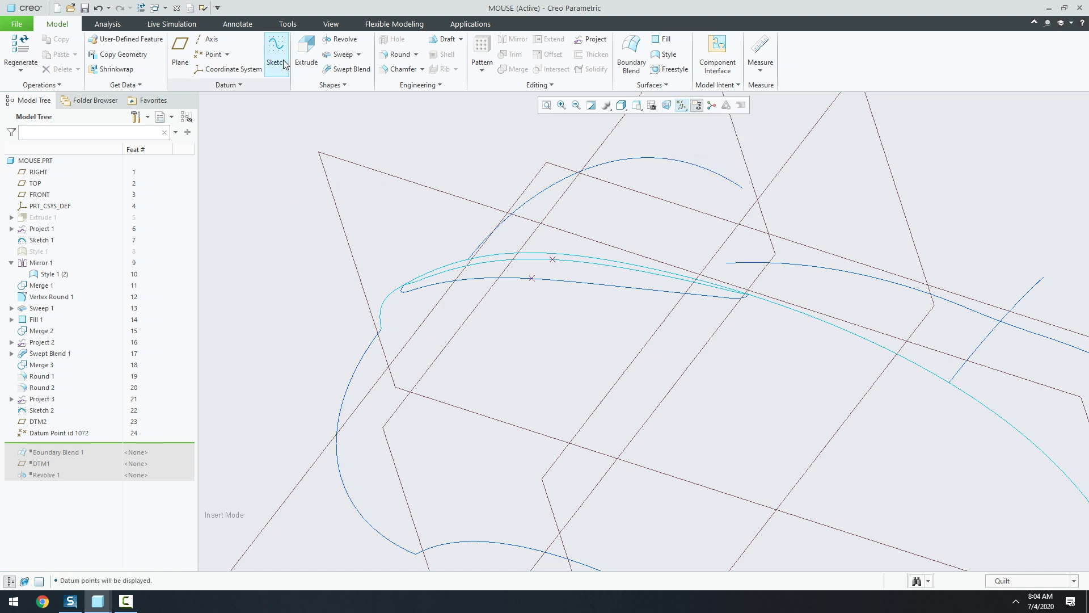
left_click(592, 145)
left_click(1029, 261)
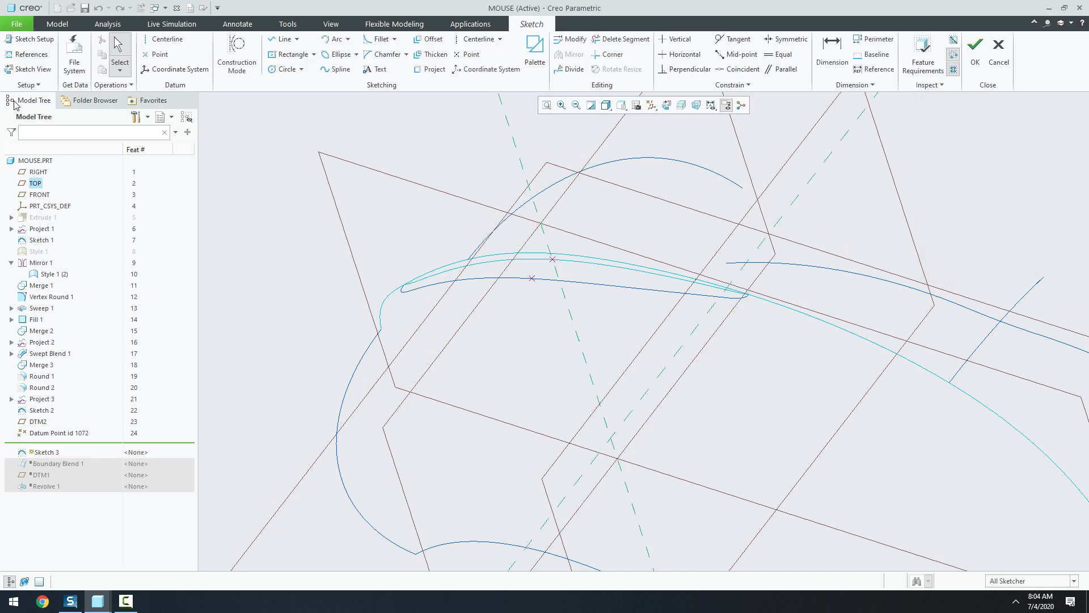
left_click(31, 53)
left_click(552, 260)
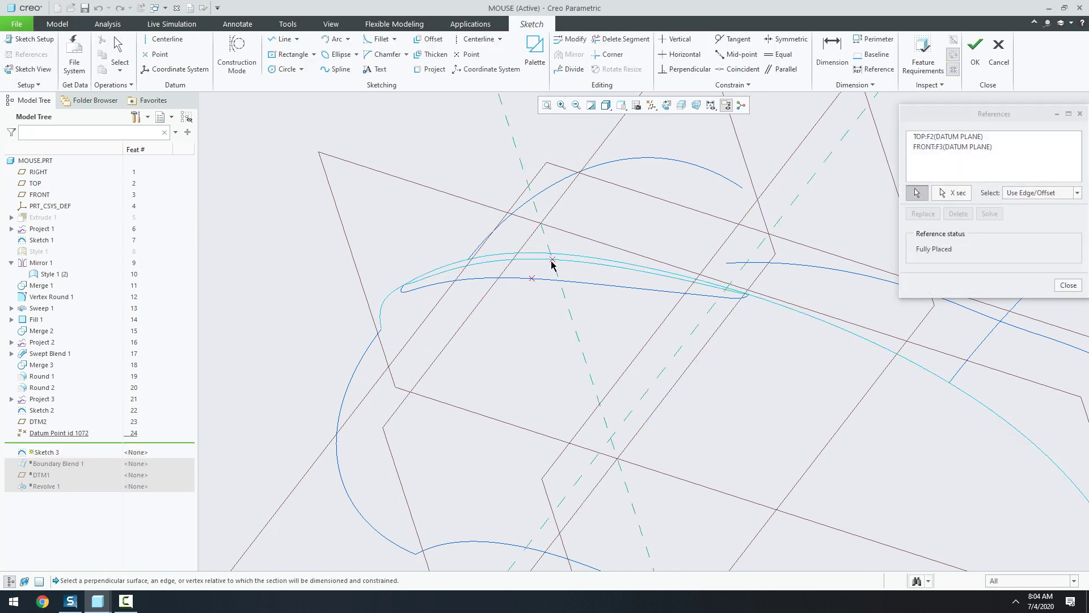
left_click(531, 278)
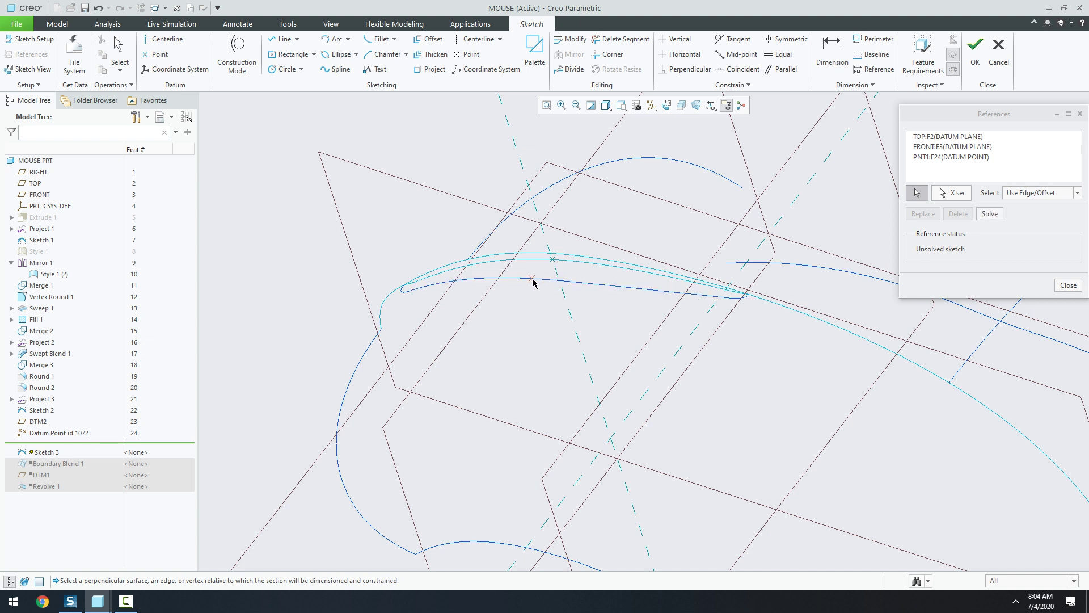
left_click(1068, 285)
Step: Draw a spline between the two datum points and dimension its angle to 90°
left_click(339, 69)
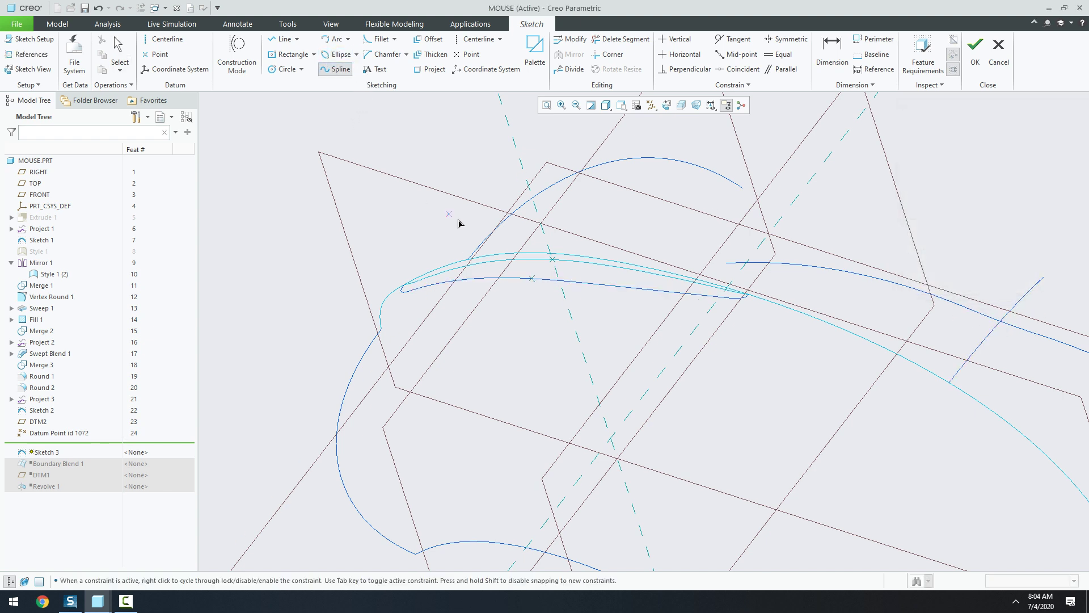
scroll(458, 220, "down", 5)
left_click(688, 315)
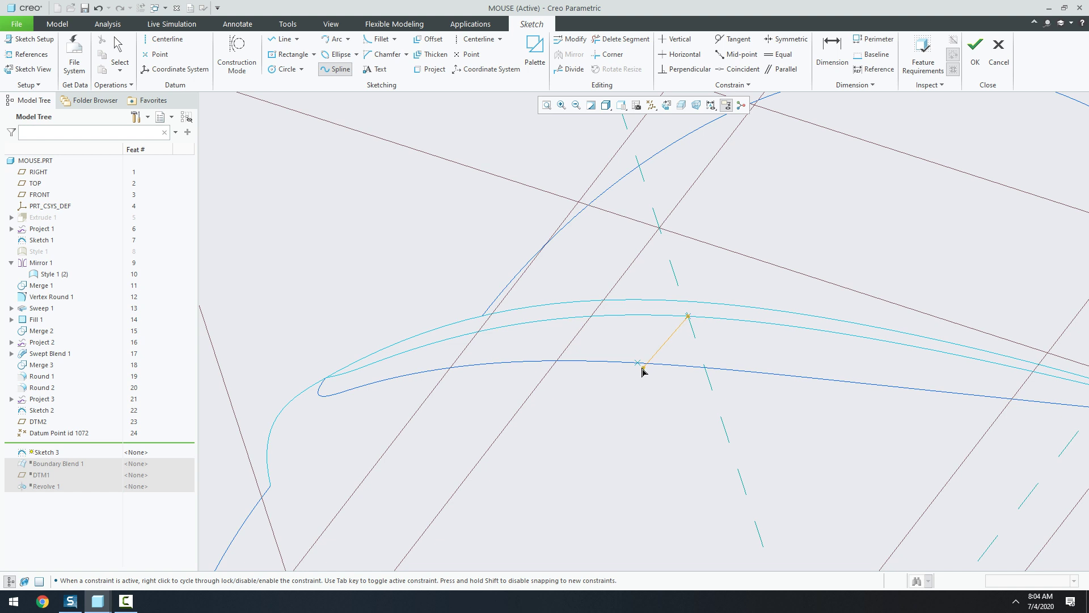
left_click(638, 362)
middle_click(637, 395)
middle_click(636, 394)
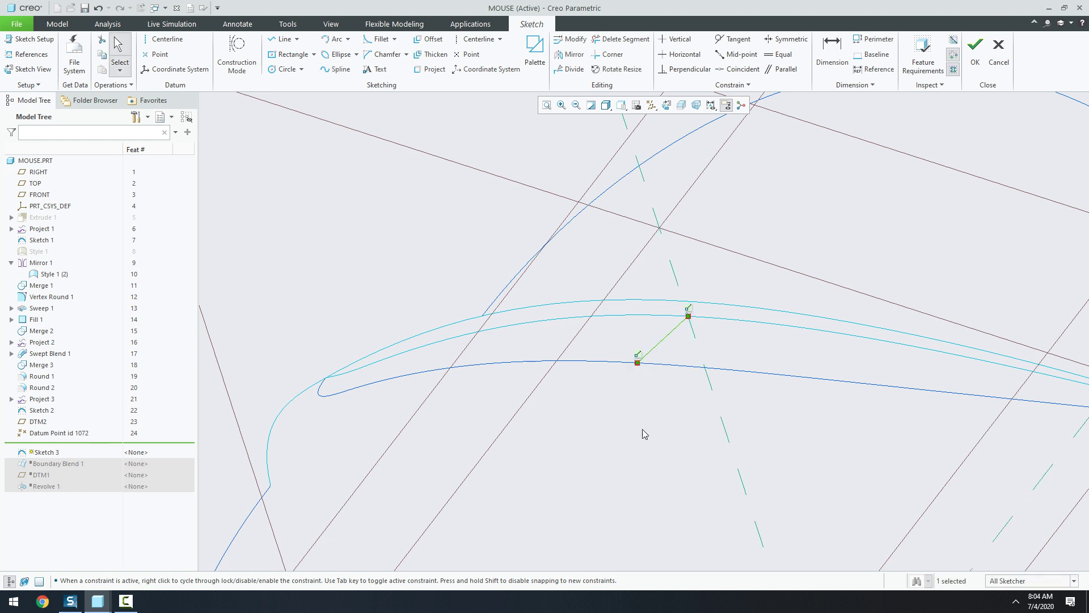
left_click(831, 51)
scroll(688, 317, "down", 2)
scroll(687, 321, "down", 2)
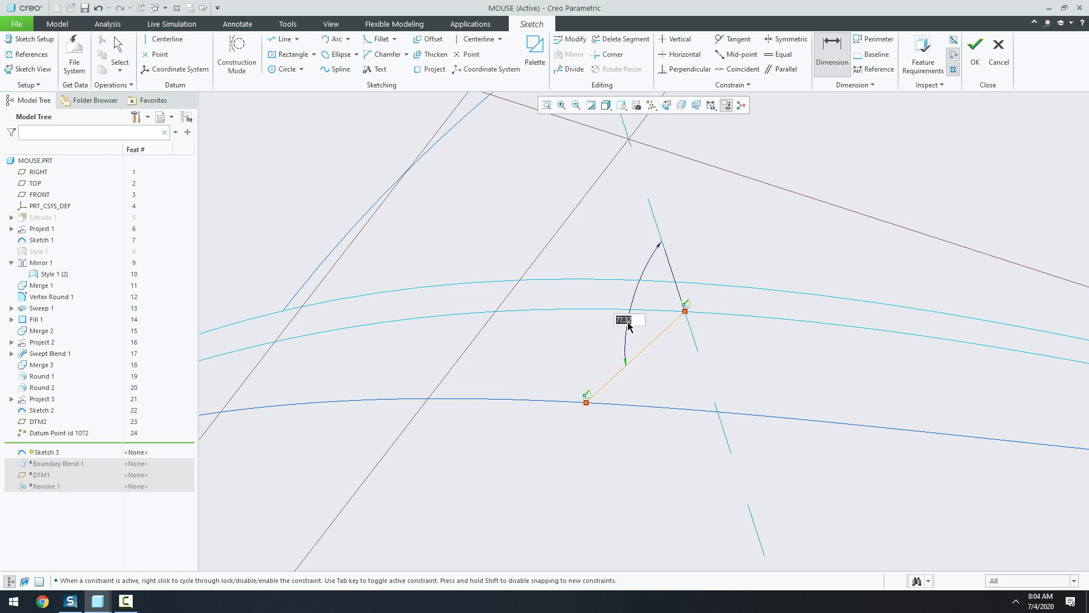
type("90")
key("Return")
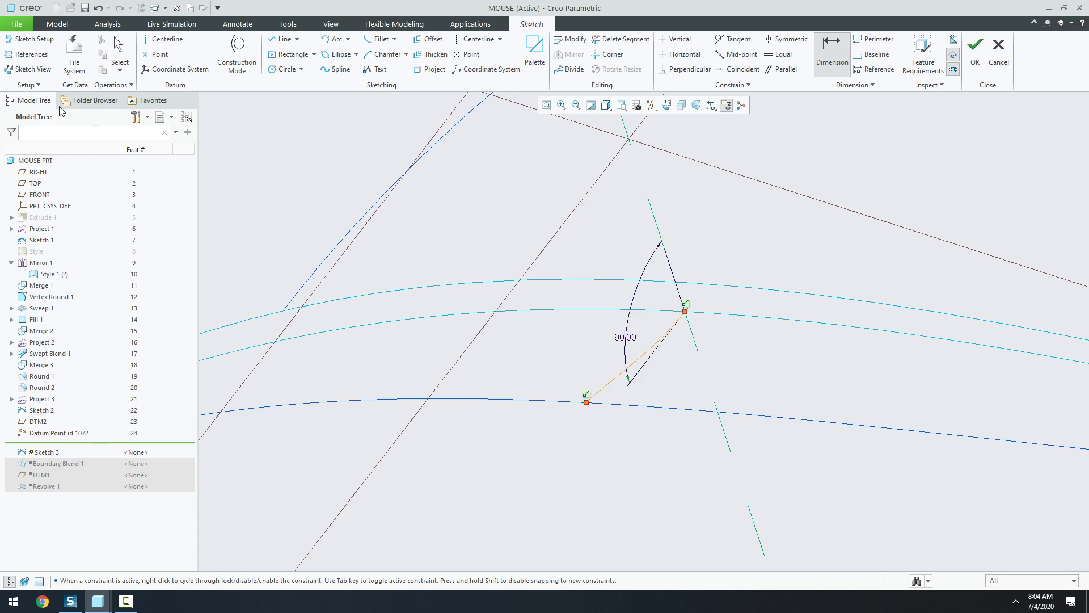
left_click(33, 69)
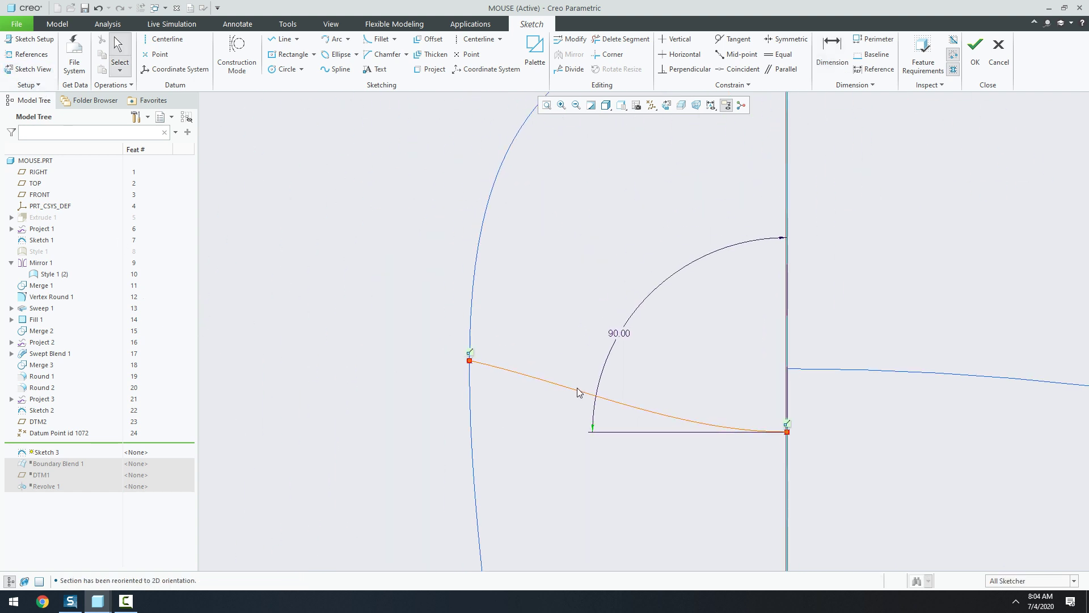
Step: Reshape the spline by dragging control polygon points, then finish Sketch 3
double_click(580, 391)
left_click(99, 59)
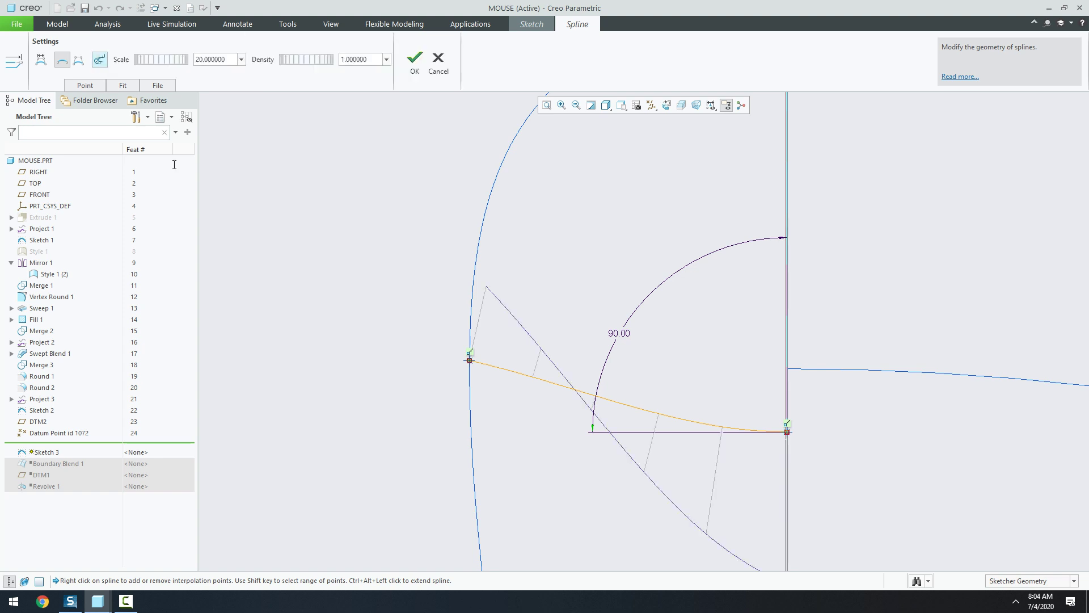
left_click(79, 59)
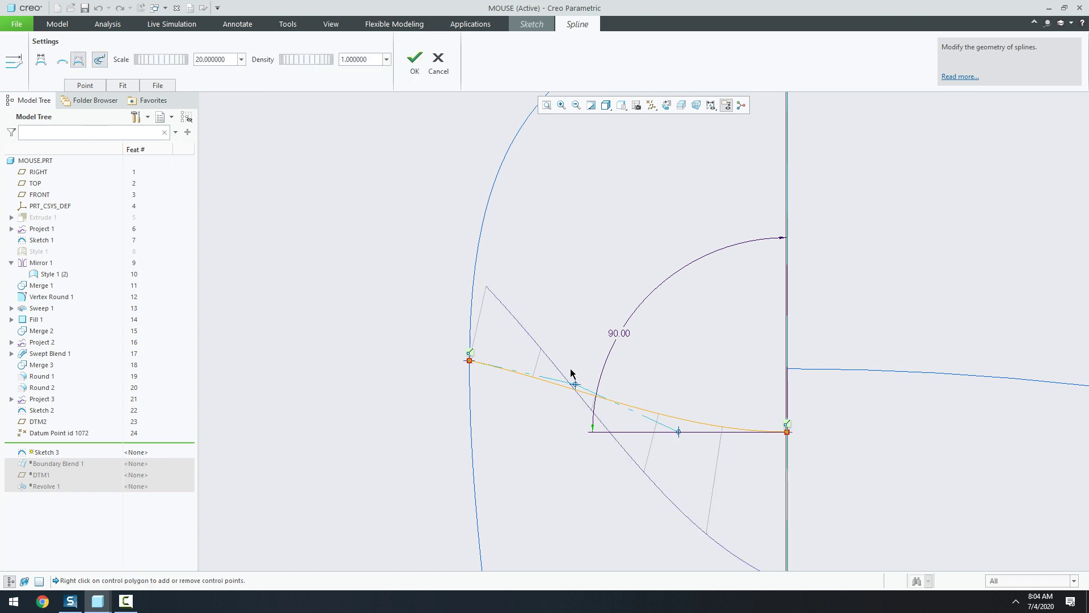
left_click_drag(575, 385, 564, 416)
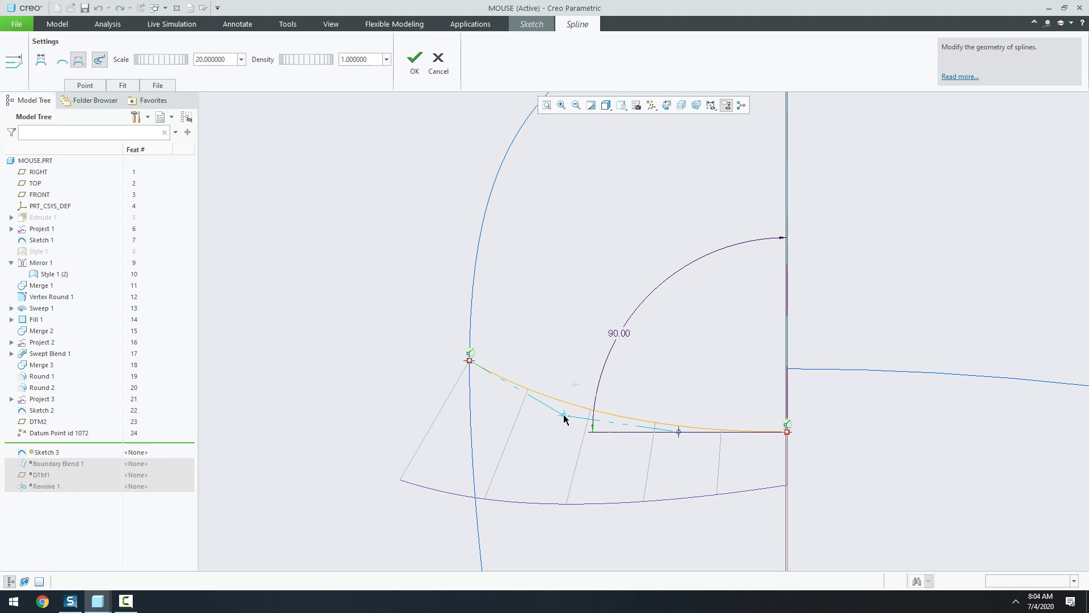
scroll(561, 289, "down", 3)
scroll(548, 376, "up", 1)
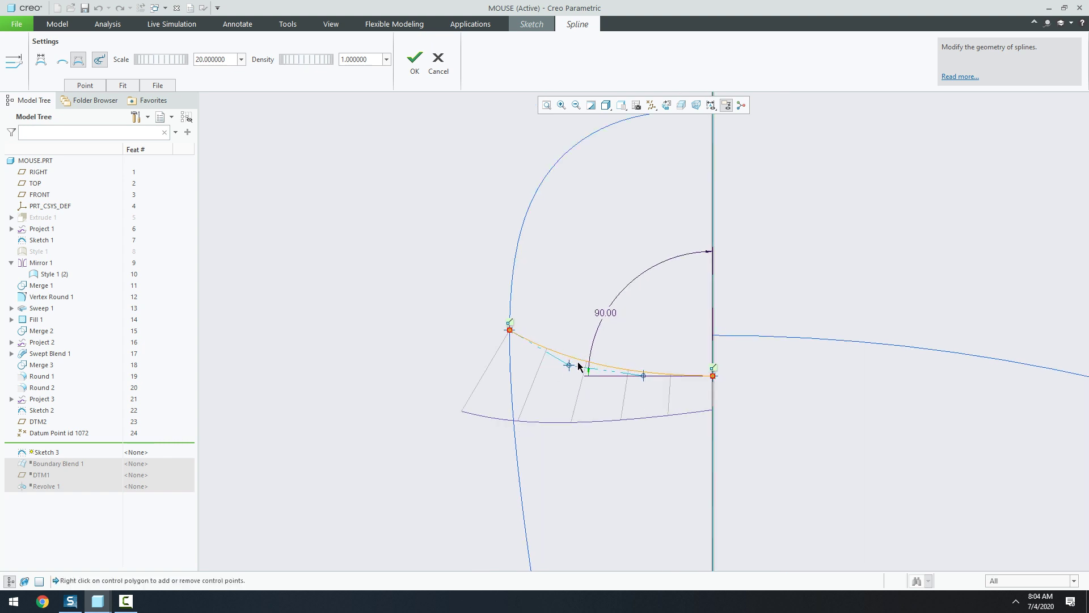
left_click_drag(569, 368, 577, 366)
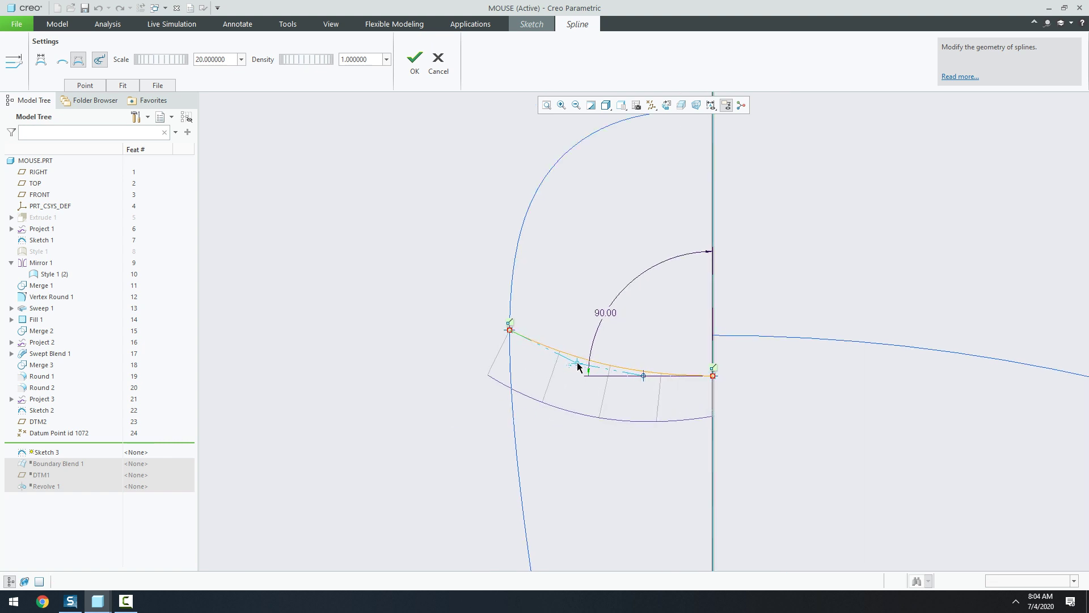
left_click(415, 59)
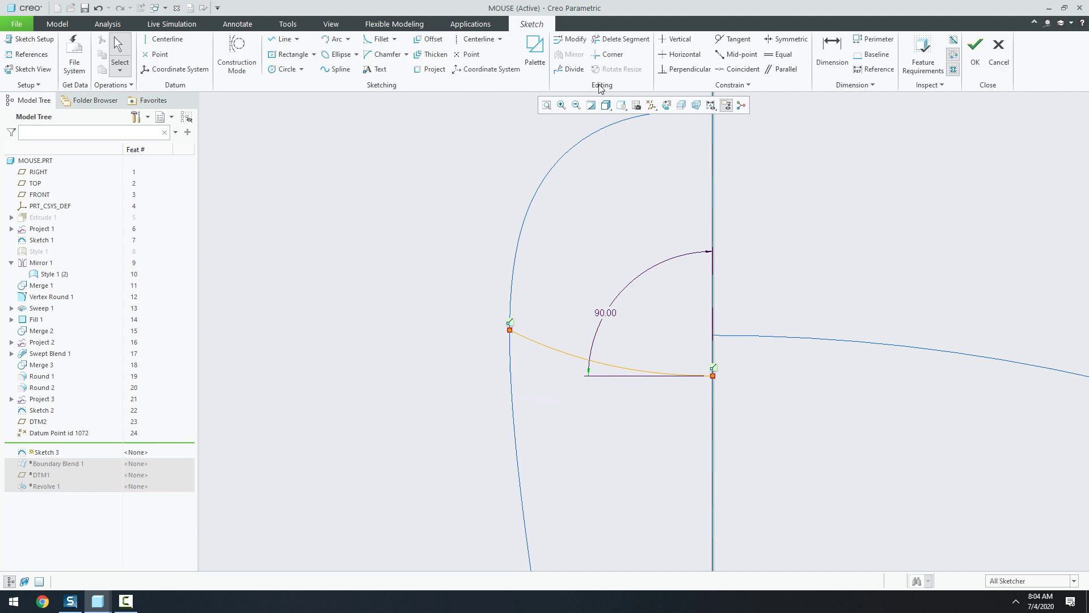
left_click(975, 54)
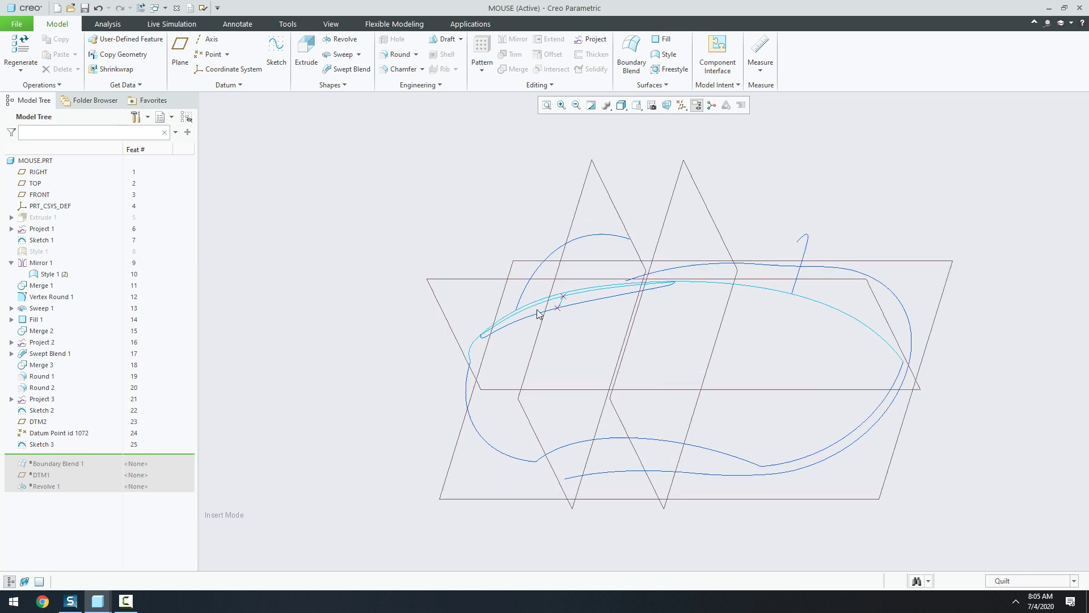
Step: Restore and edit Boundary Blend 1, picking the middle curve chain as an influencing curve
left_click_drag(62, 456, 57, 468)
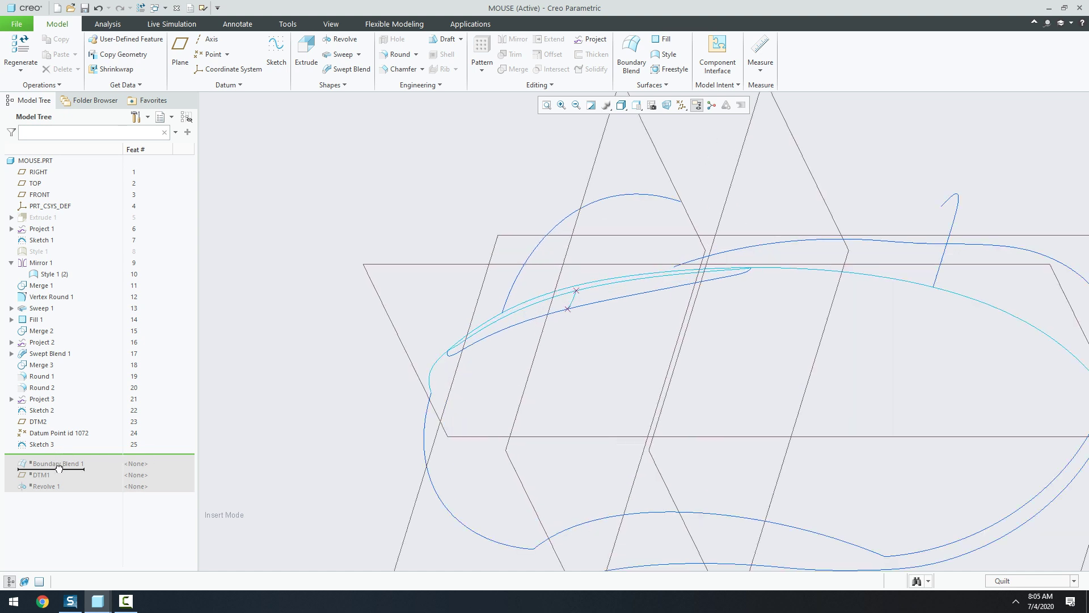
left_click(54, 456)
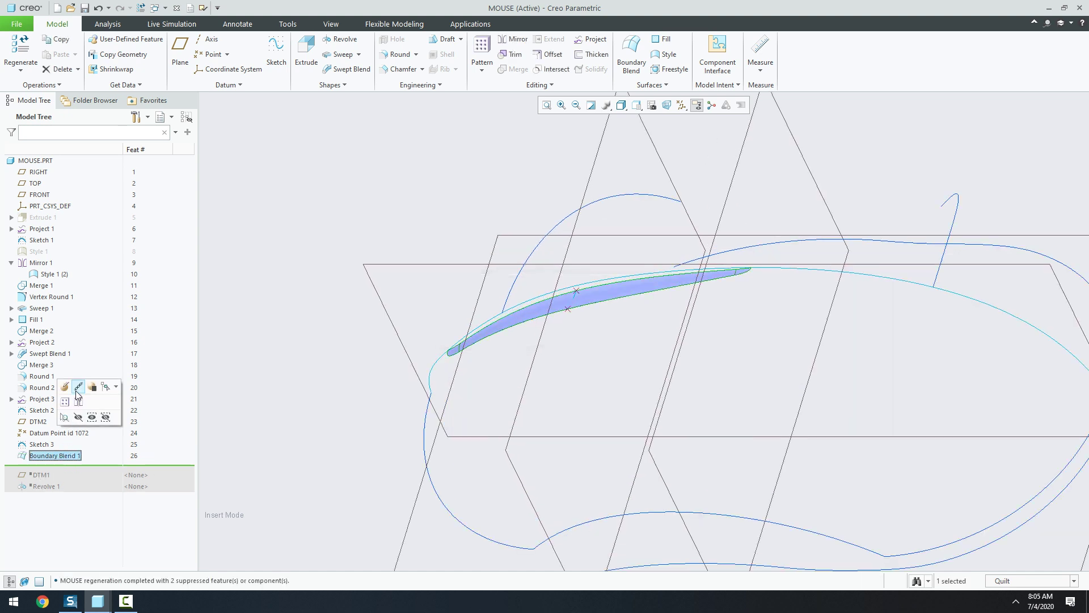
left_click(78, 390)
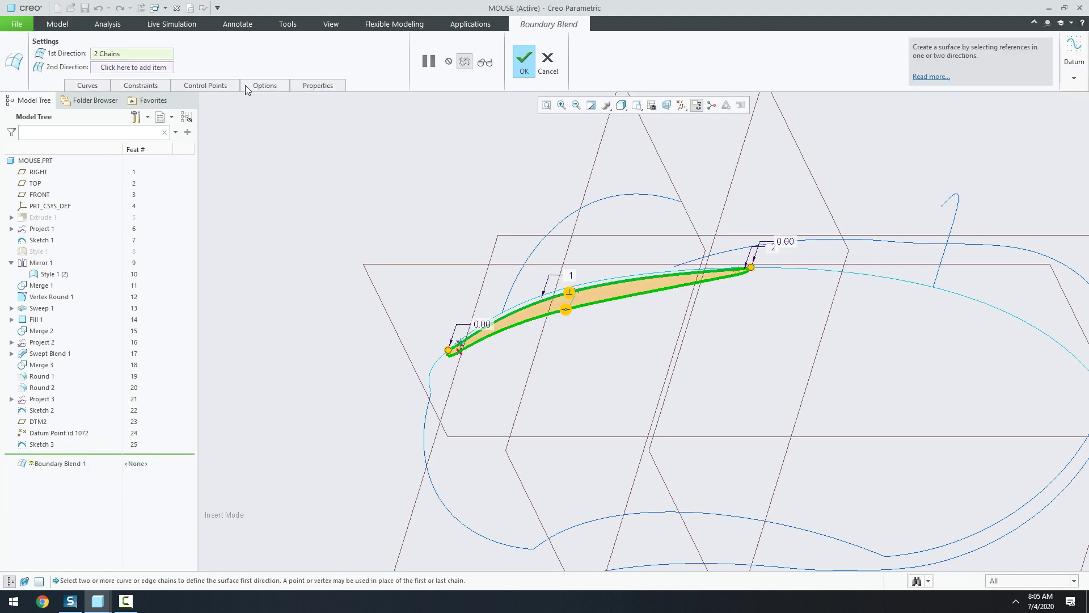
left_click(252, 86)
left_click(277, 125)
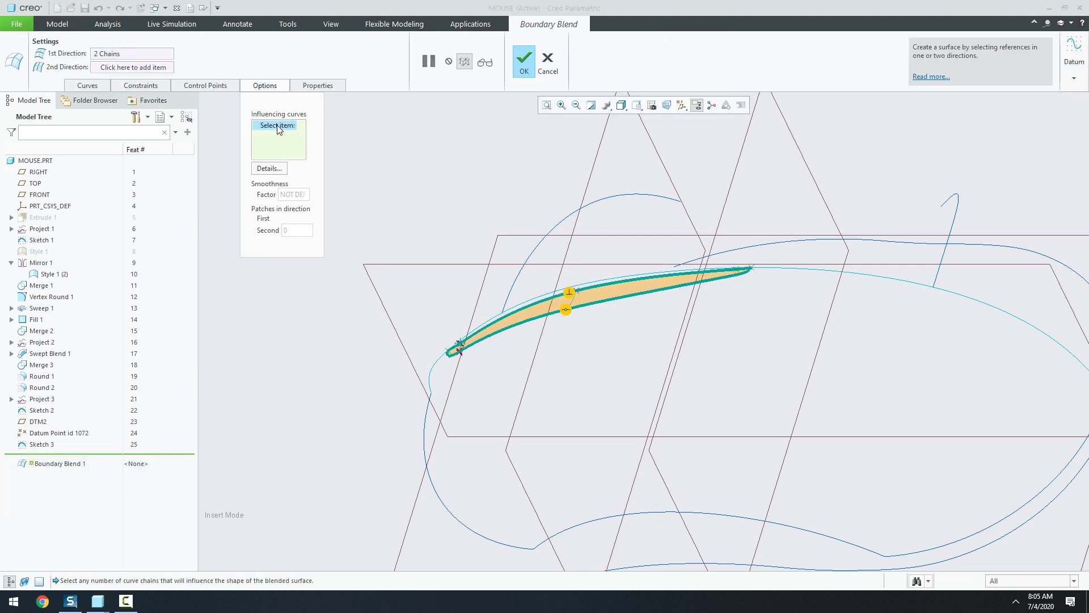
scroll(617, 281, "up", 3)
scroll(486, 331, "up", 2)
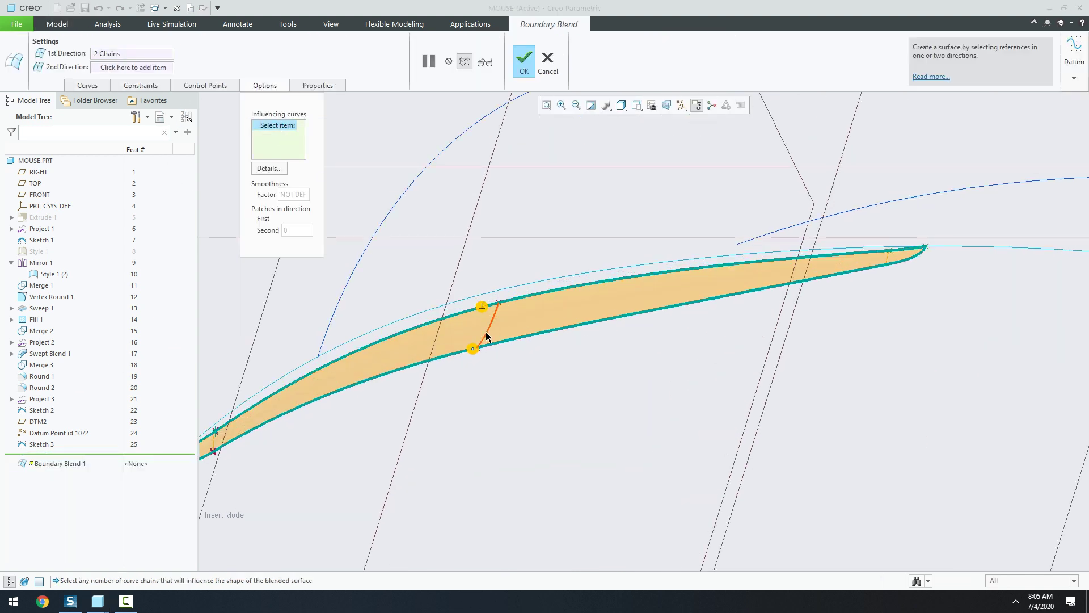
left_click(485, 332)
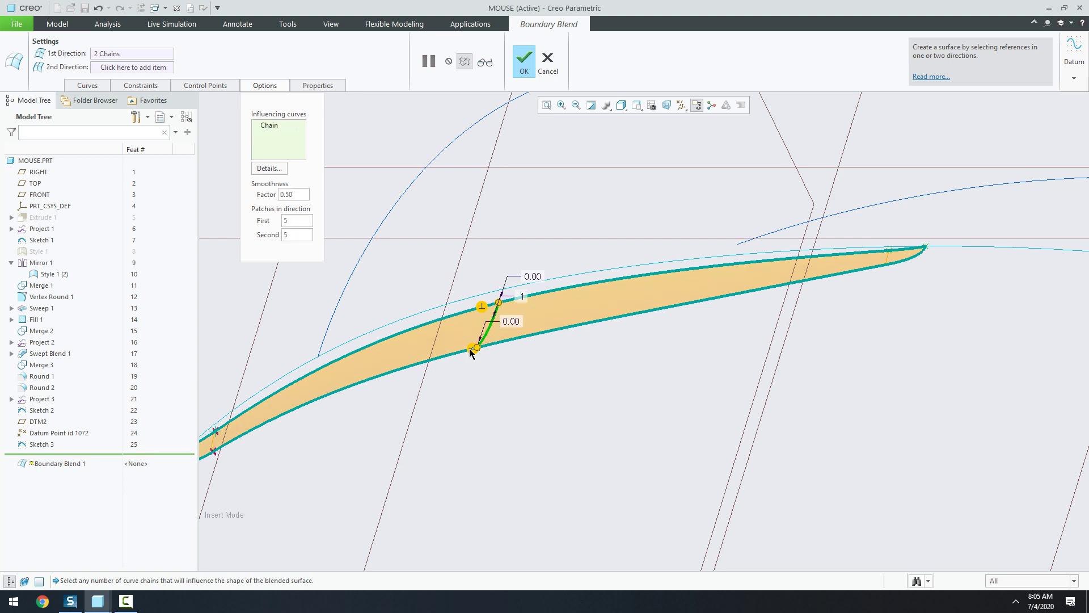
Step: Set the blend's smoothness factor to 1.00 and complete the redefinition
triple_click(299, 194)
type("1.00")
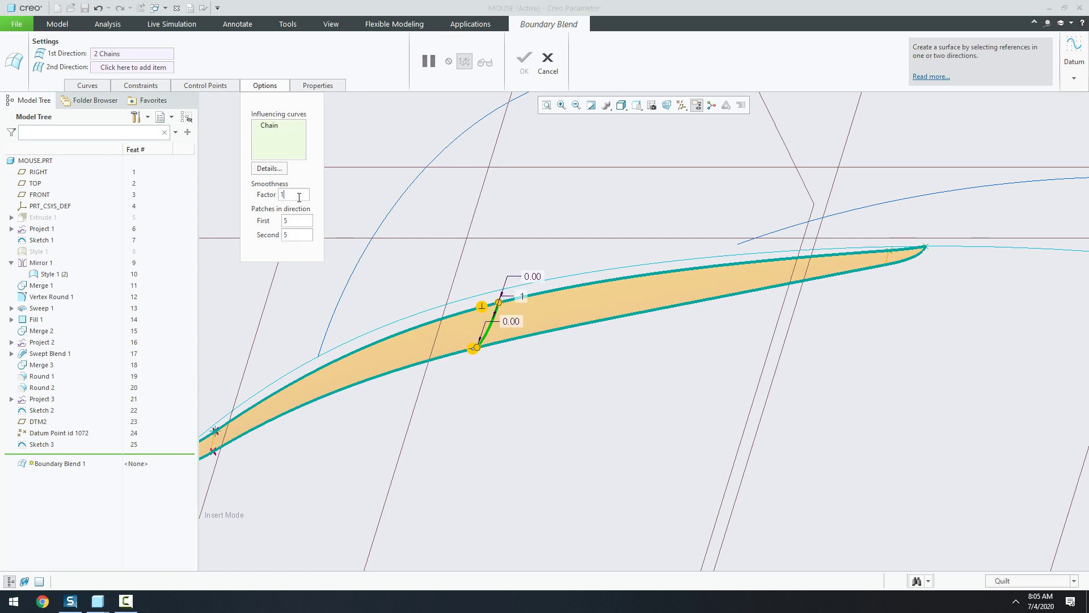
key("Return")
mouse_move(349, 220)
middle_mouse_down()
mouse_move(474, 219)
mouse_move(501, 237)
middle_mouse_up()
scroll(475, 219, "down", 2)
left_click(523, 73)
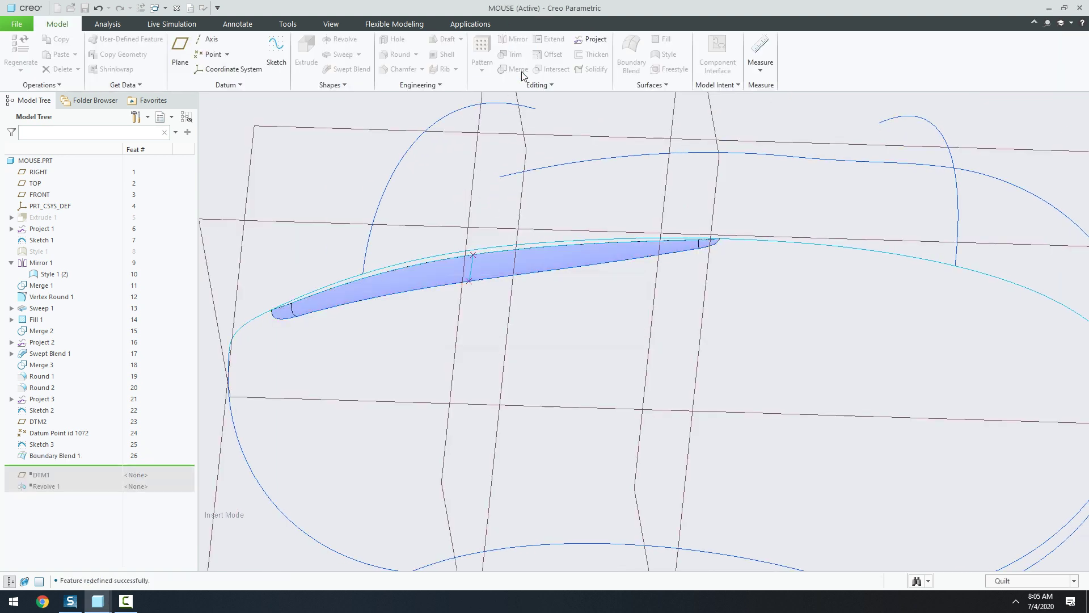
mouse_move(300, 227)
middle_mouse_down()
mouse_move(350, 253)
mouse_move(345, 277)
mouse_move(595, 261)
mouse_move(584, 331)
middle_mouse_up()
scroll(350, 253, "down", 2)
scroll(340, 274, "up", 4)
scroll(340, 275, "down", 3)
key("ctrl+d")
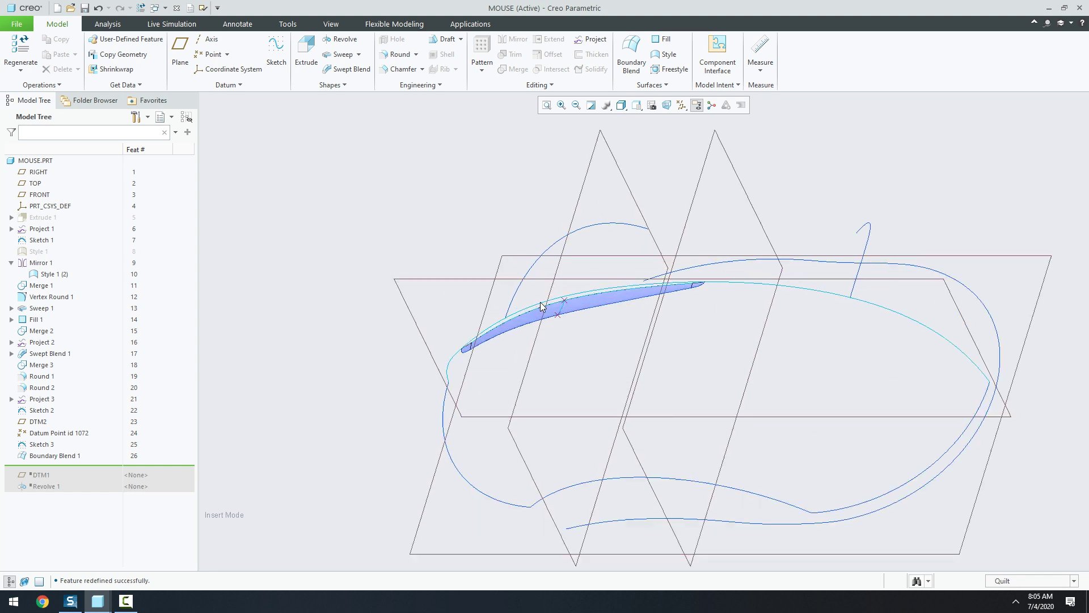
scroll(544, 317, "up", 5)
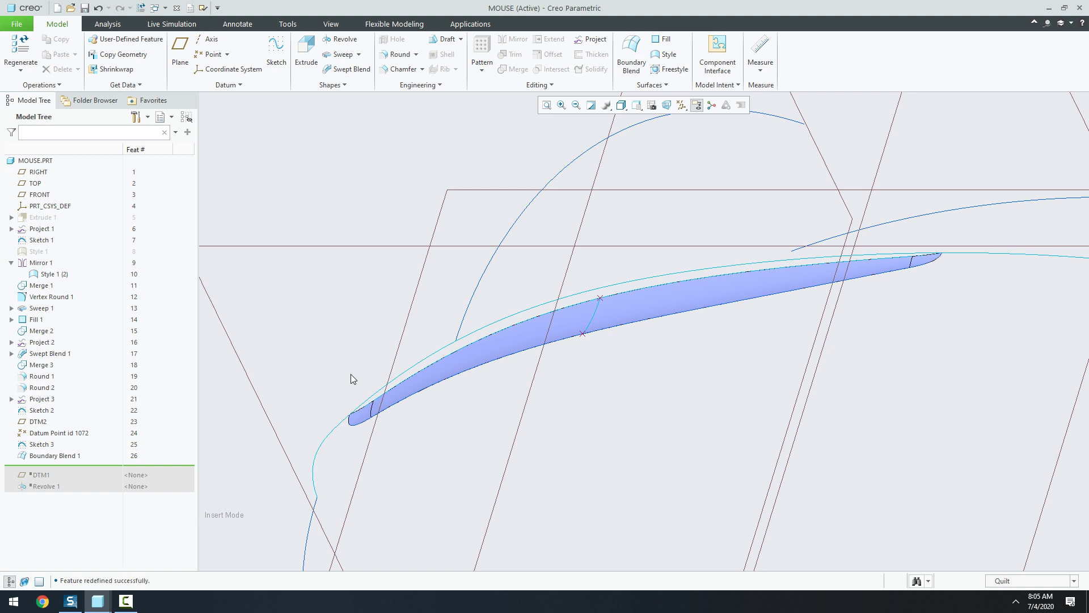
left_click(62, 457)
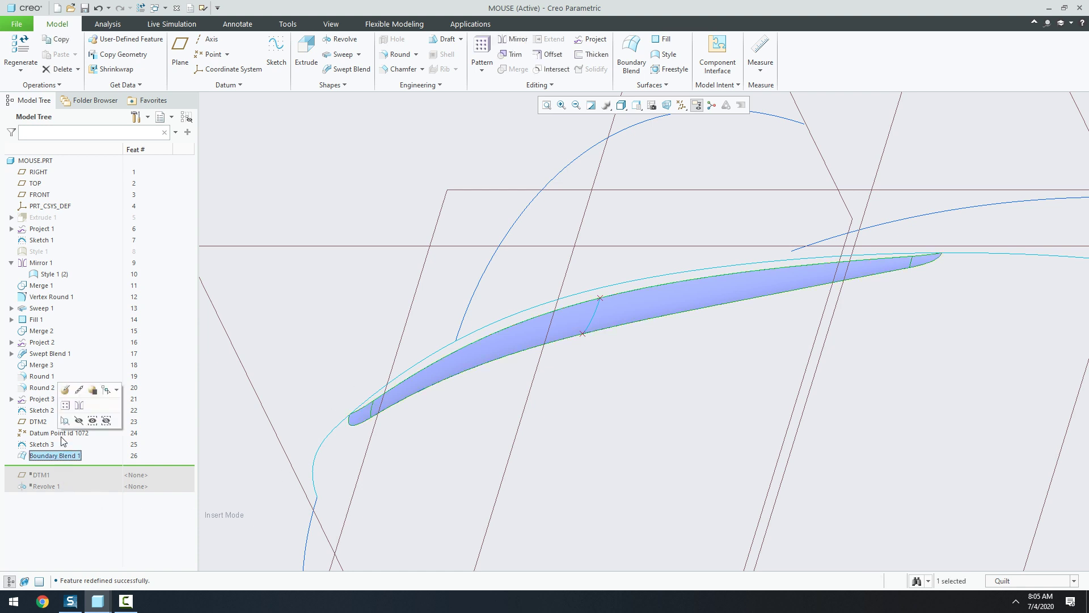
left_click(67, 392)
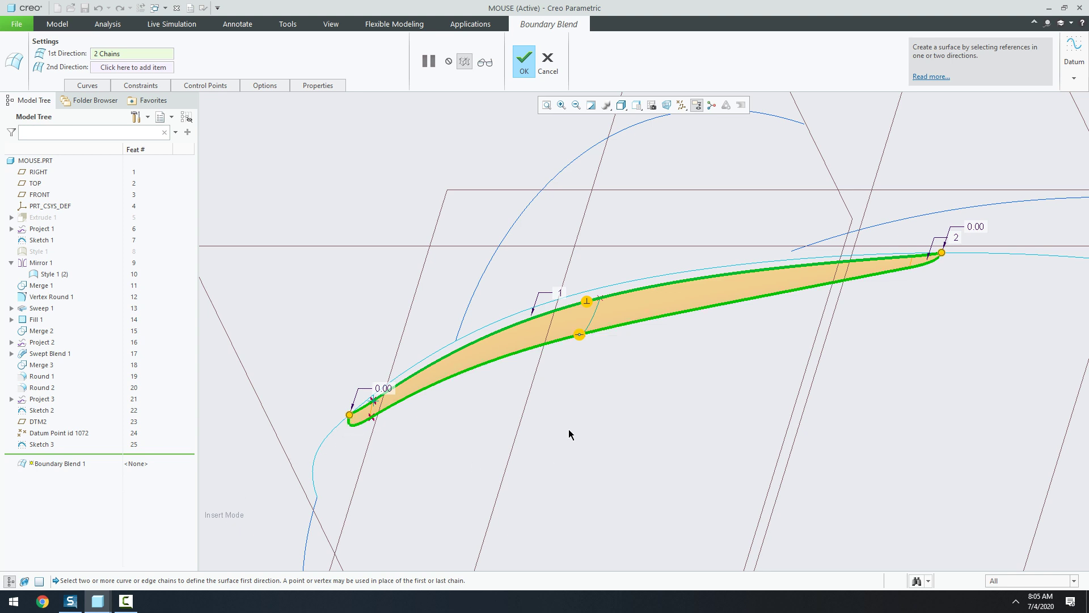
left_click(276, 87)
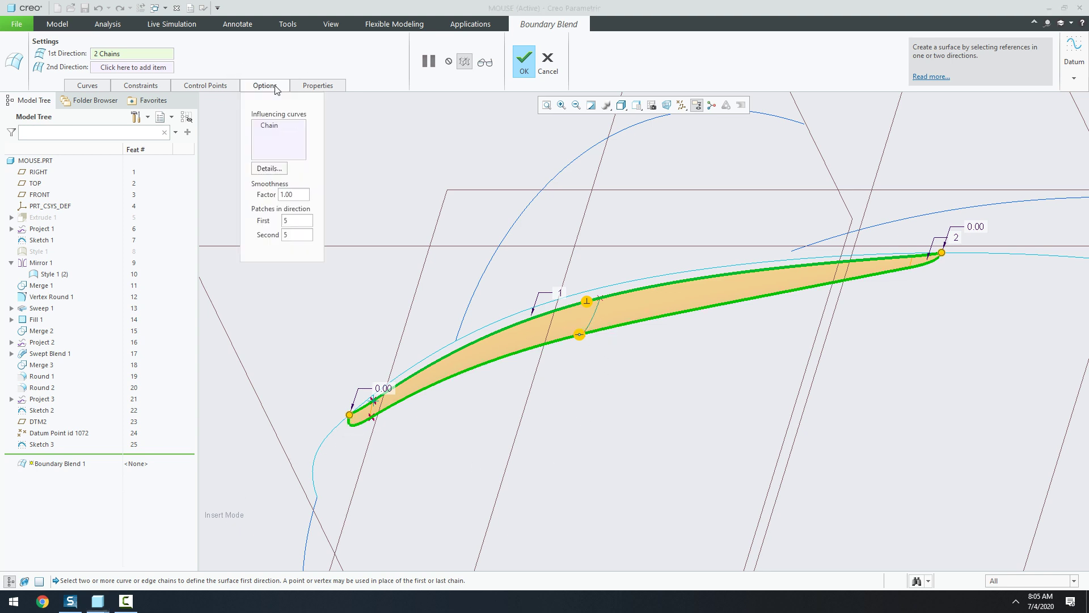
left_click(525, 69)
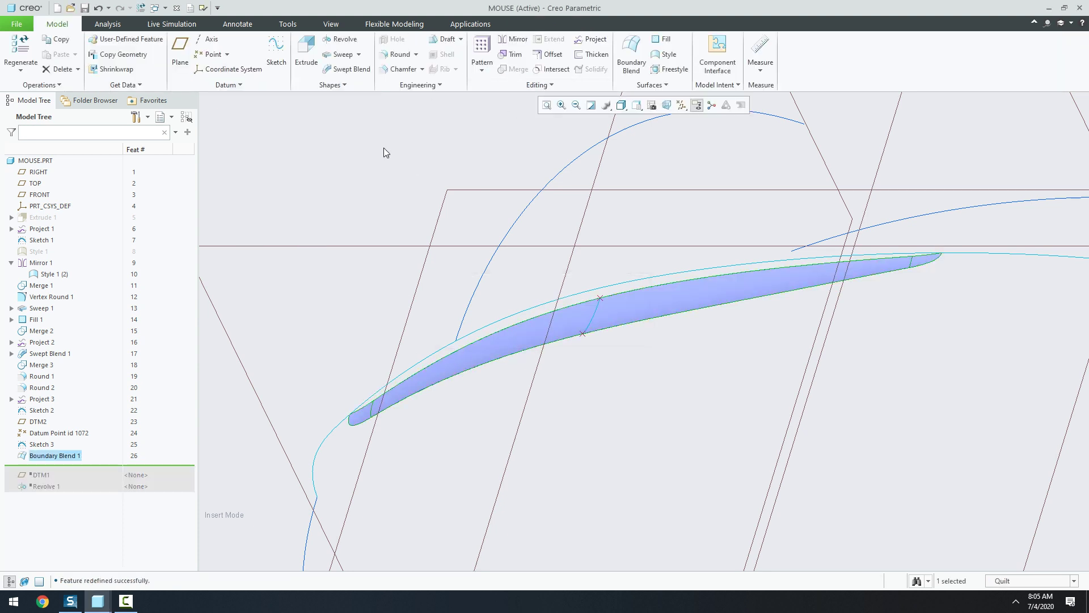
Step: Mirror the groove blend surface about the FRONT plane
left_click(496, 355)
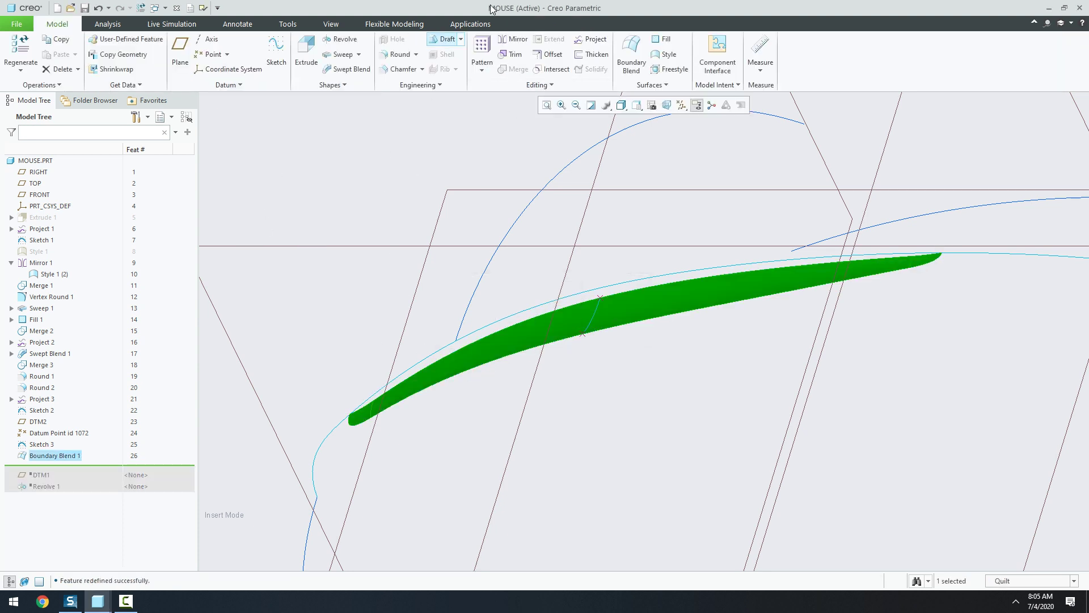
left_click(528, 39)
left_click(340, 249)
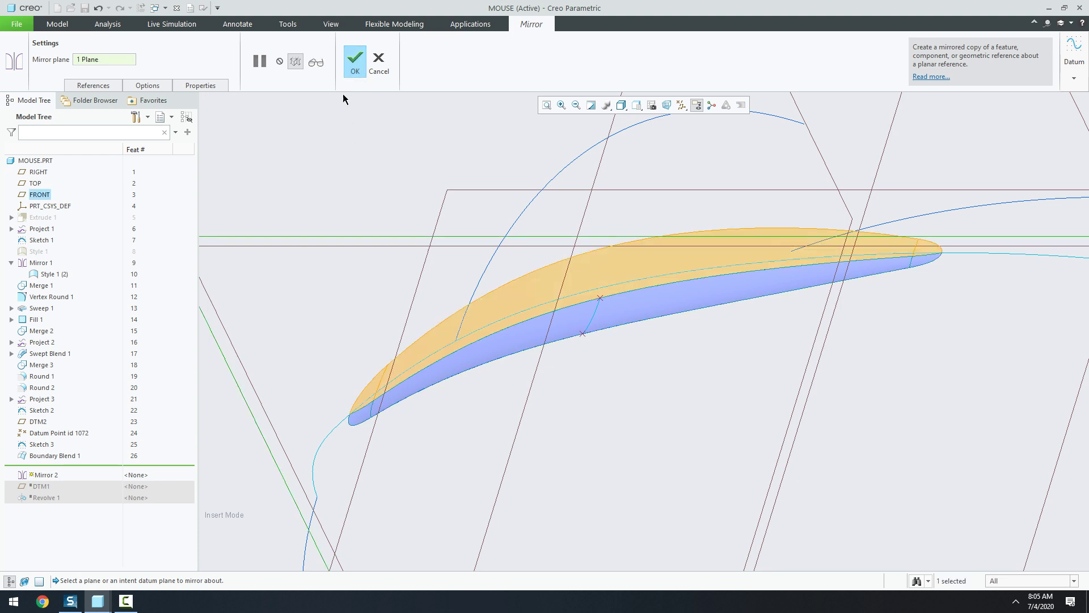
left_click(352, 62)
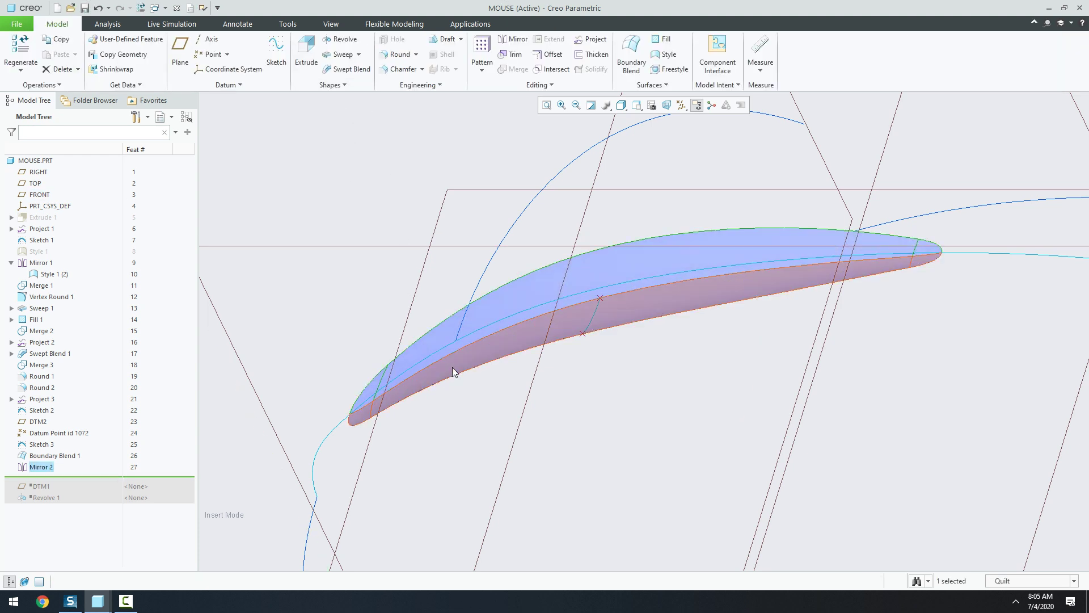
Step: Merge the original and mirrored groove halves into one quilt
left_click(465, 354)
left_click(555, 286, "ctrl")
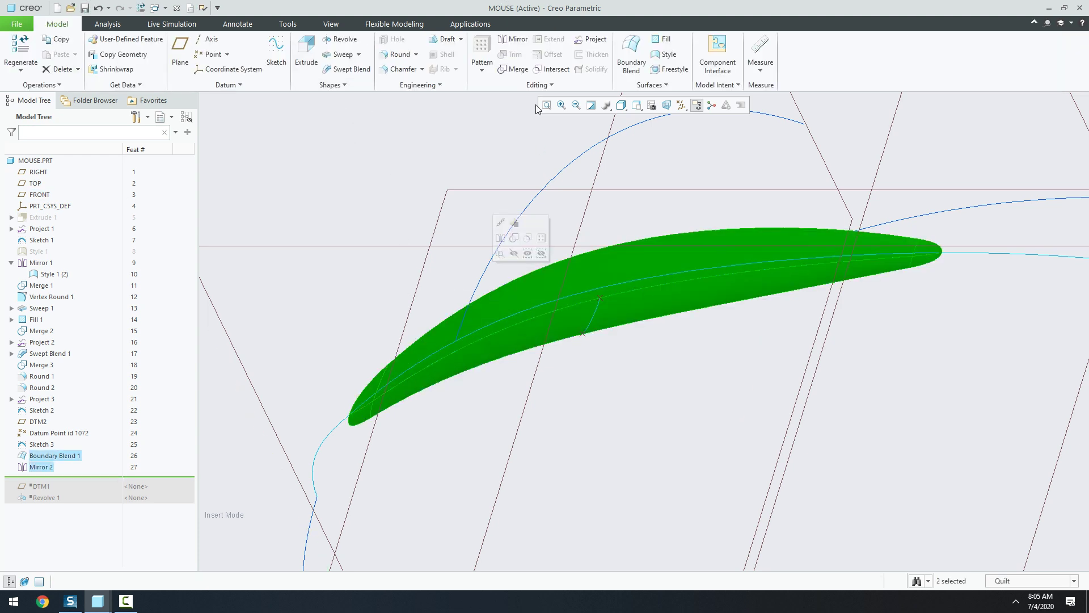
left_click(520, 74)
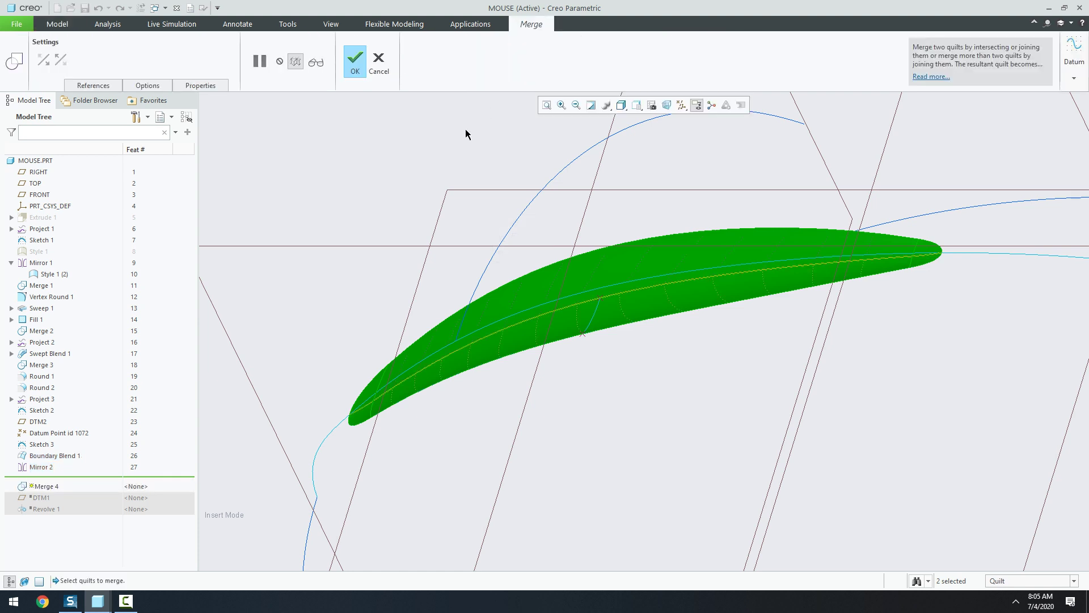
left_click(352, 62)
Step: Unhide Style 1 and merge the groove patch into the body quilt, flipping the kept side
left_click(341, 176)
left_click(38, 252)
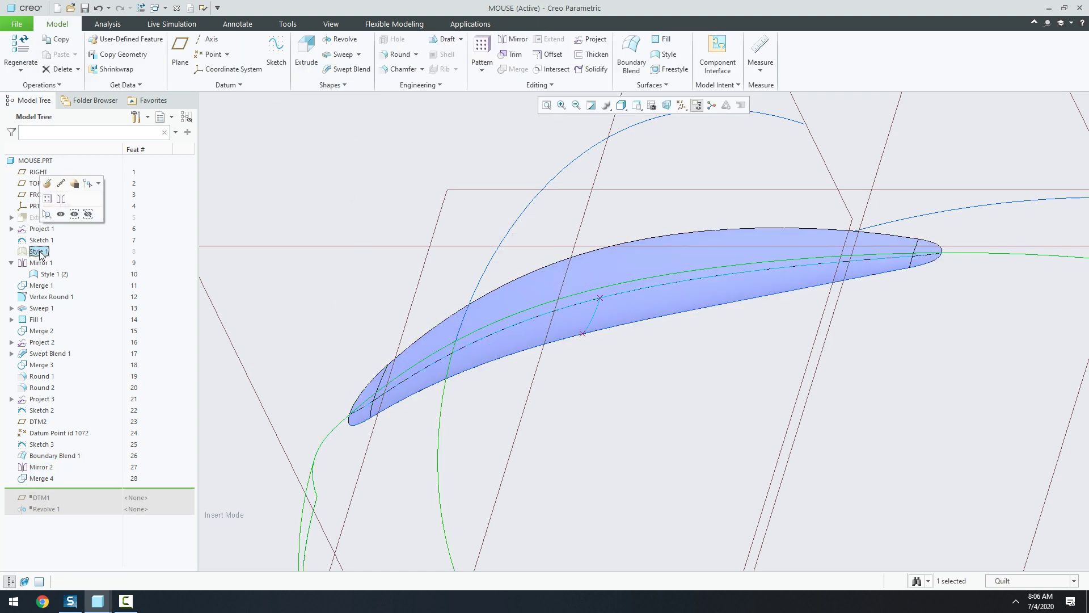
left_click(60, 213)
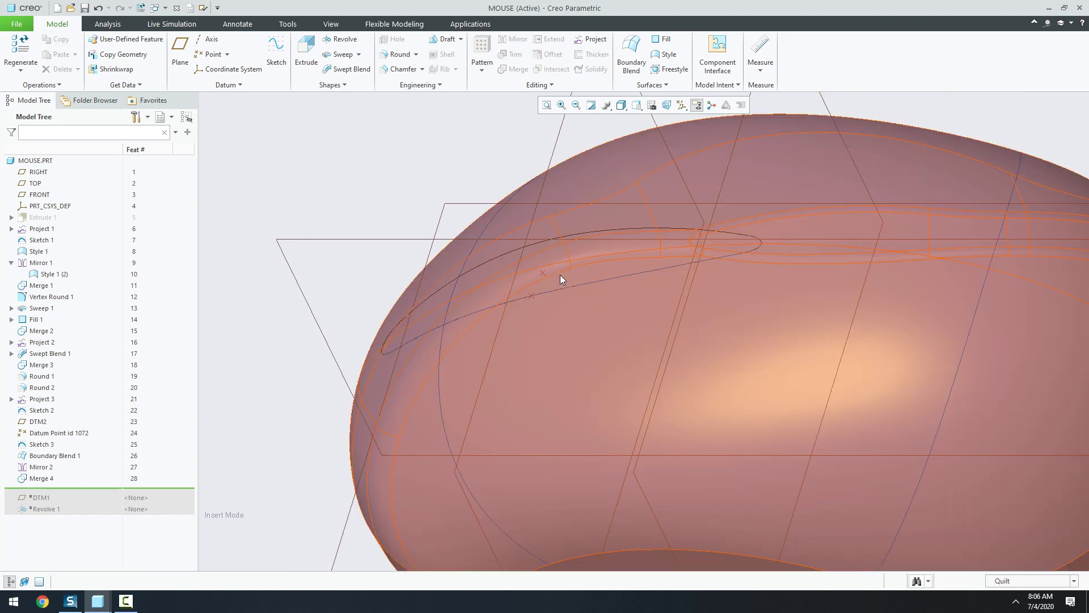
left_click(559, 274)
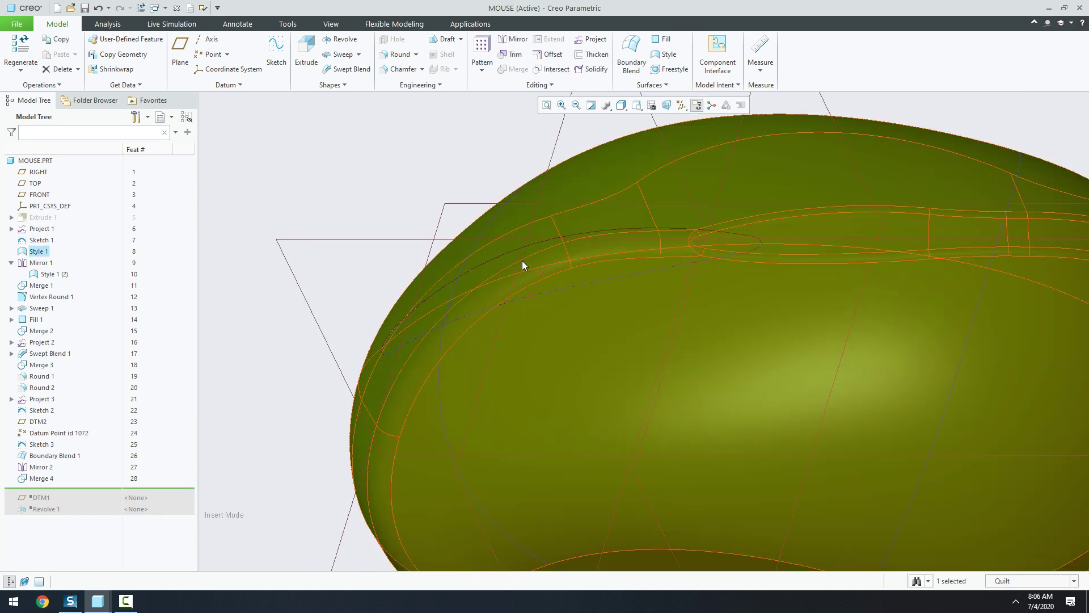
left_click(529, 269, "ctrl")
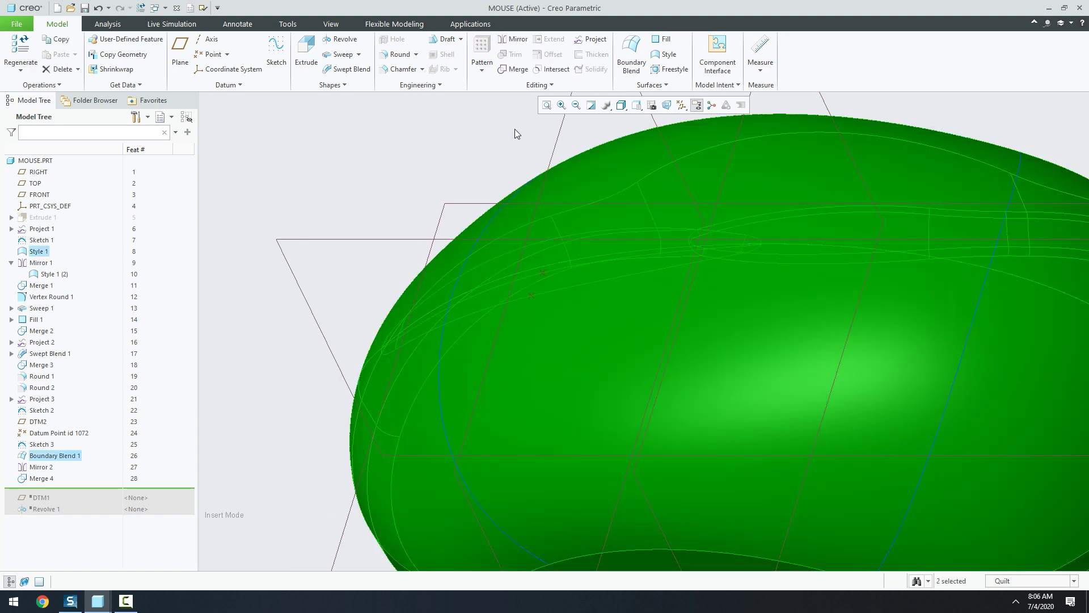
left_click(513, 69)
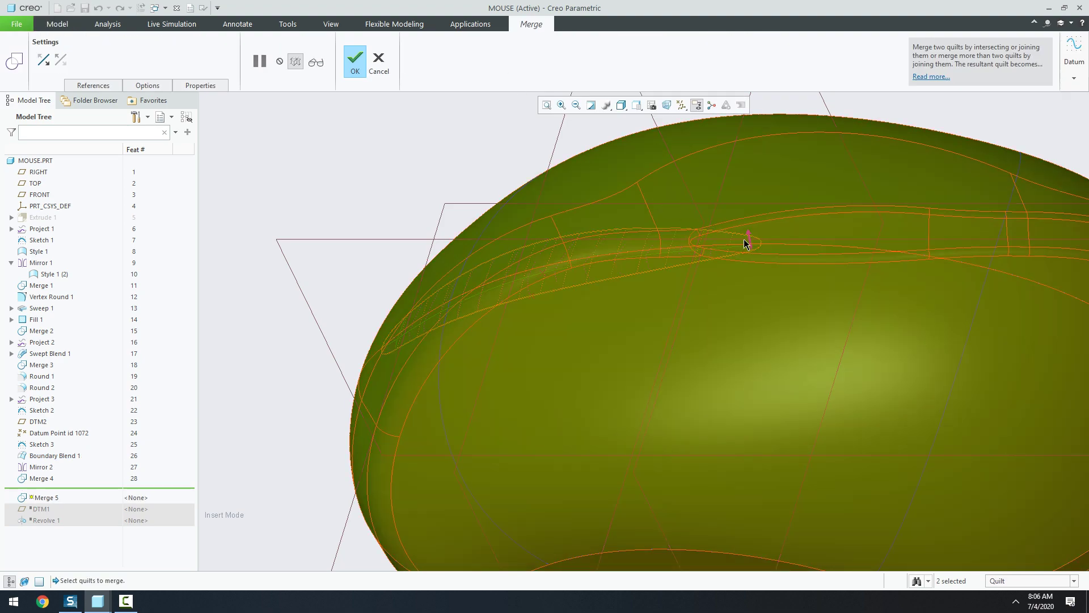
left_click(744, 238)
left_click(349, 59)
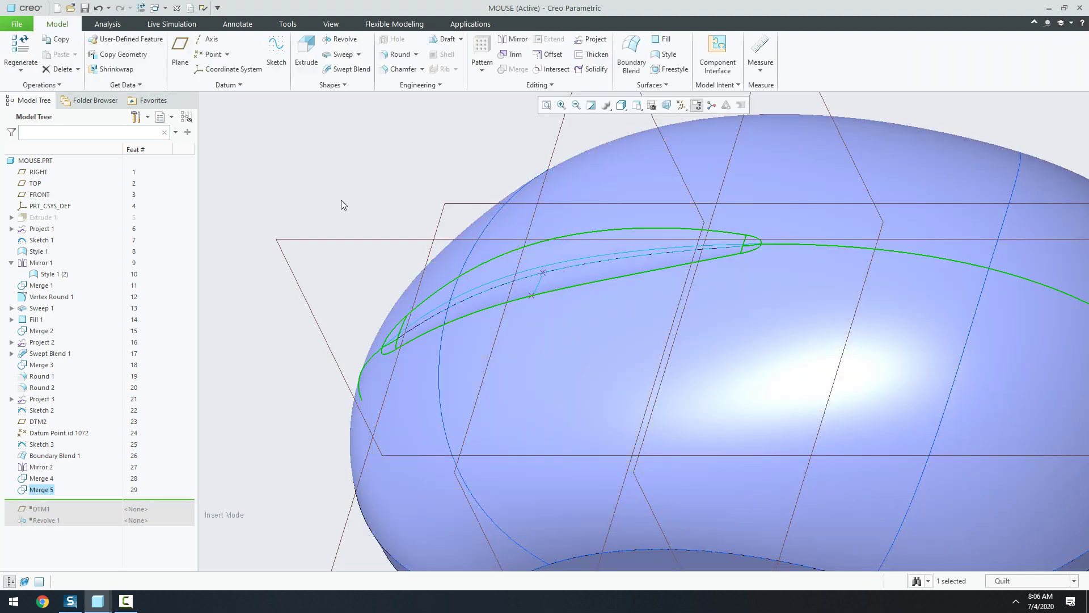
Step: Move the insert marker to the tree's end, regenerating DTM1 and Revolve 1
mouse_move(411, 195)
middle_mouse_down()
mouse_move(450, 219)
mouse_move(445, 205)
middle_mouse_up()
scroll(445, 206, "down", 5)
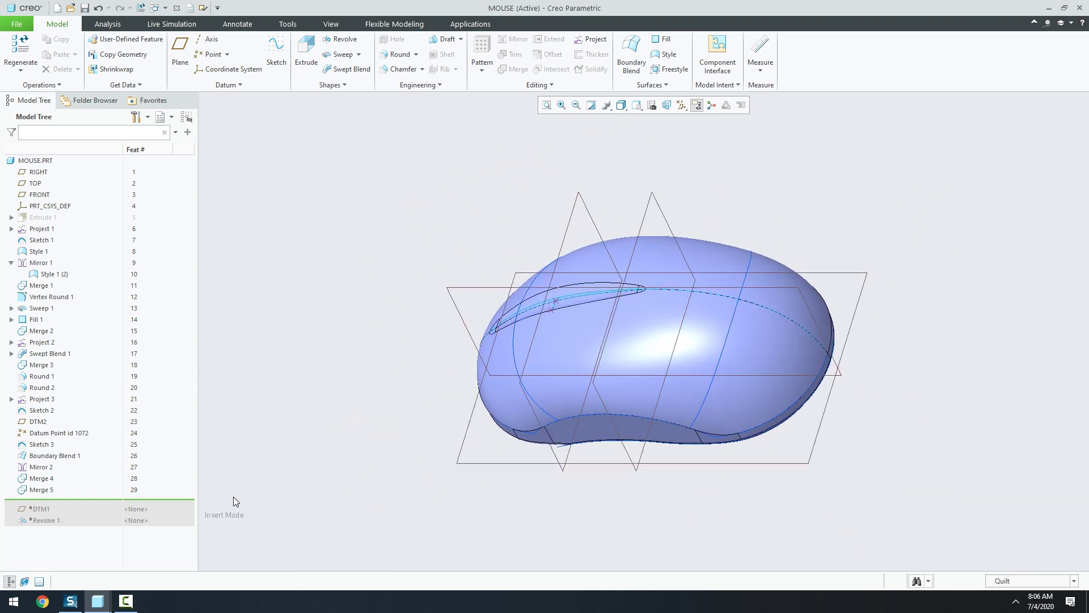
left_click_drag(68, 504, 67, 524)
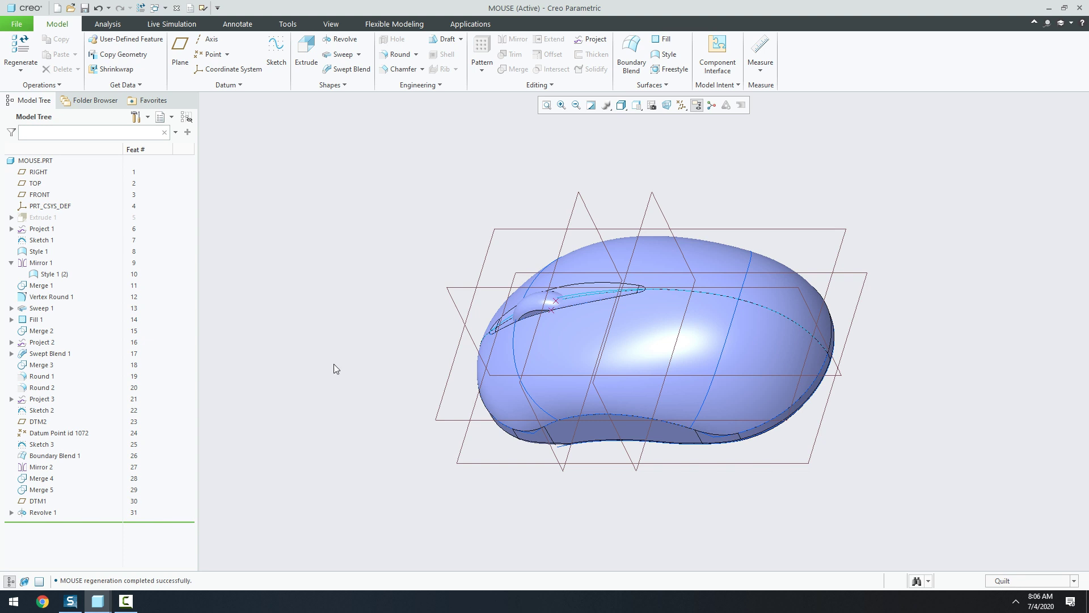
Step: Hide datum points and datum planes in the datum display filter
left_click(681, 105)
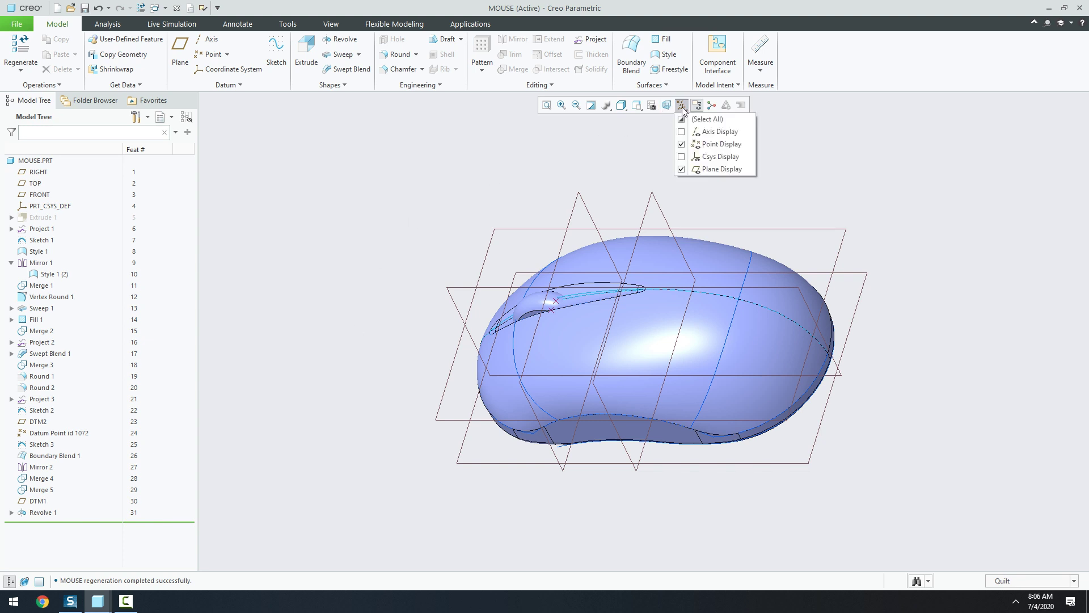
left_click(681, 144)
left_click(681, 169)
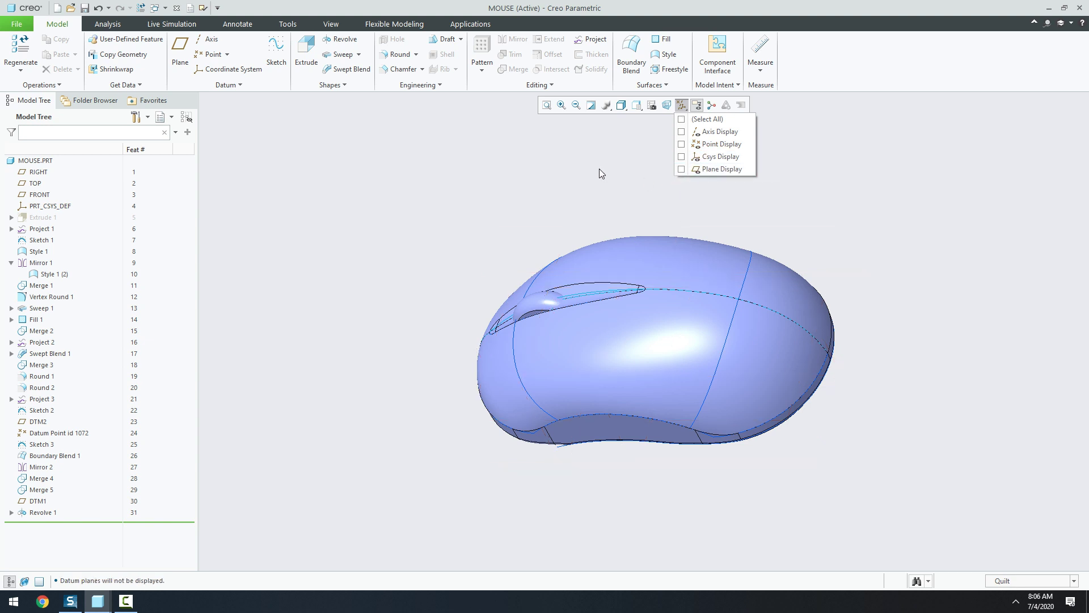